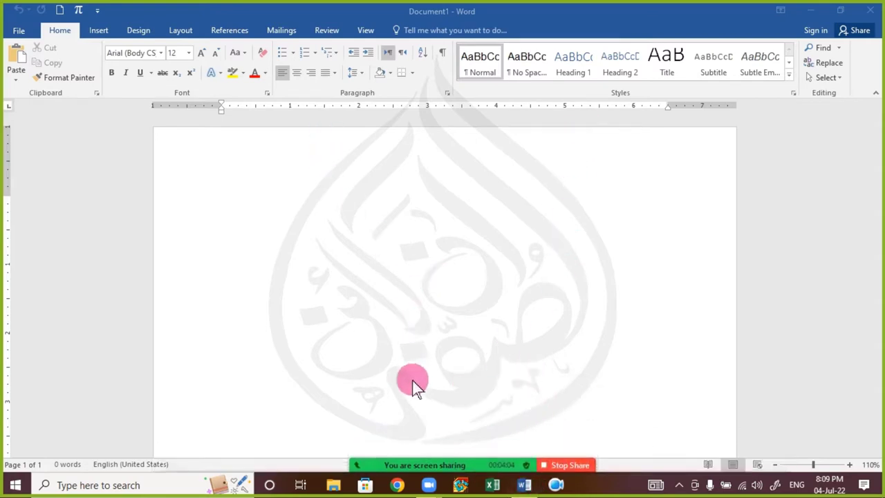
# - Open the meeting chat, move its window over the blank page to read the messages, and close it
pyautogui.click(430, 455)
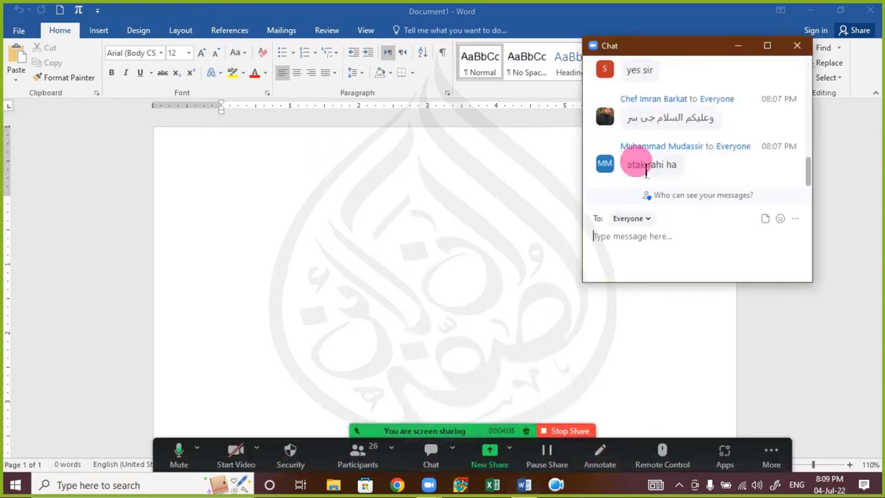
pyautogui.moveTo(675, 54); pyautogui.dragTo(551, 165)
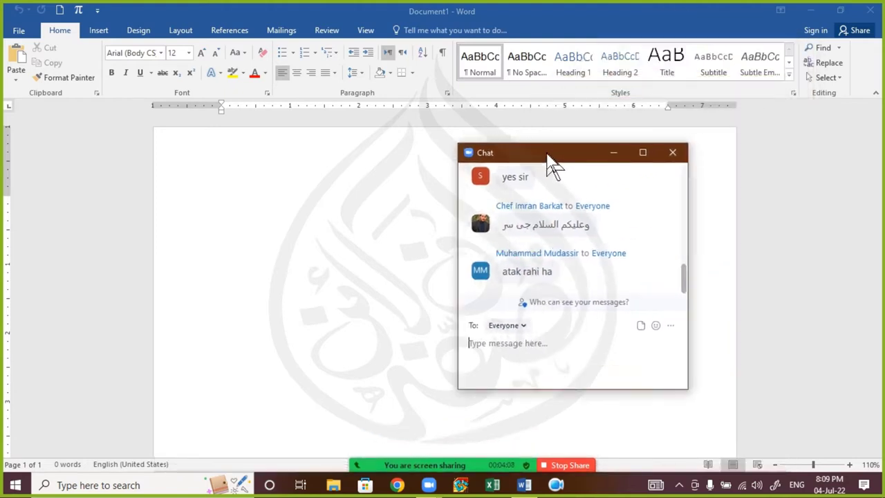
pyautogui.click(552, 161)
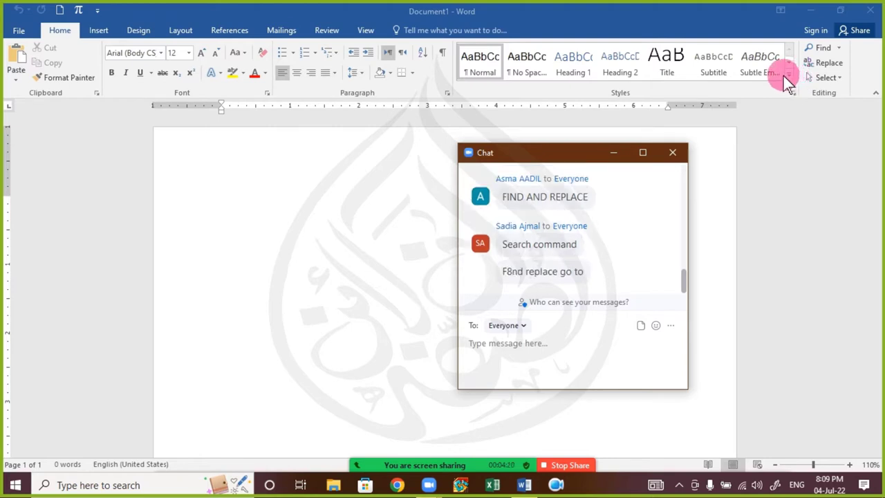
pyautogui.click(672, 153)
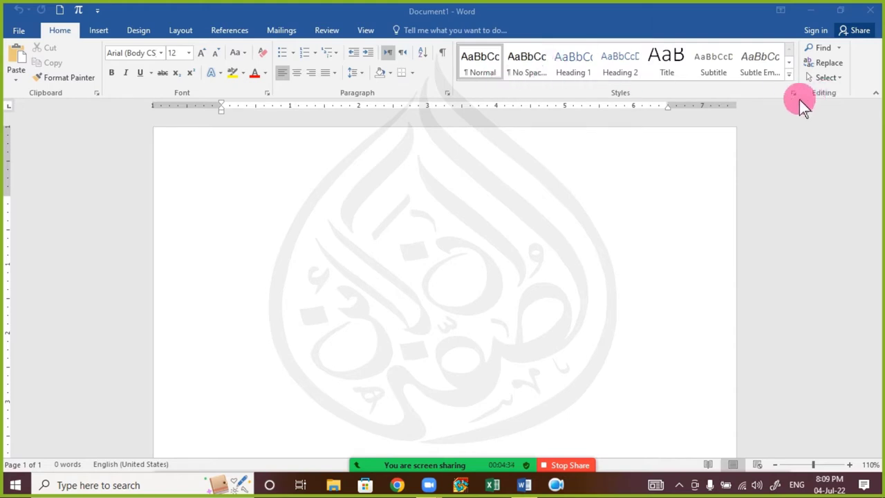
# - Reduce the page's top margin slightly and view the full gallery of styles without applying any
pyautogui.click(789, 79)
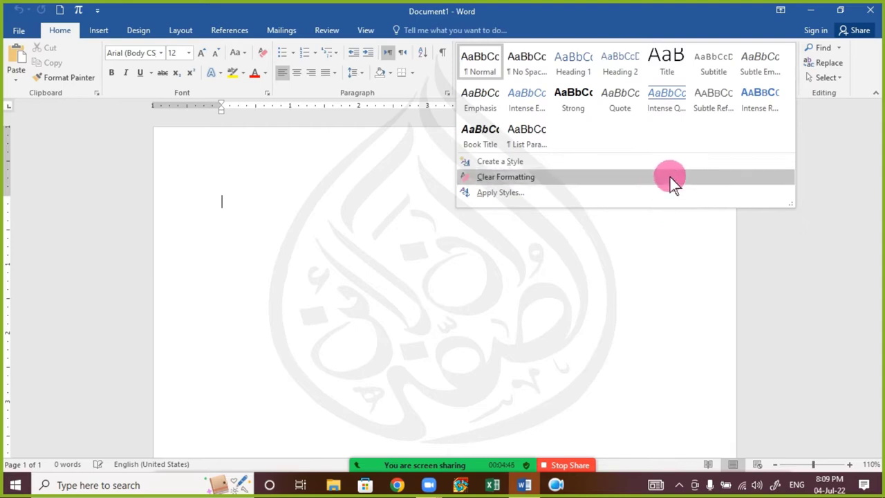
pyautogui.click(448, 253)
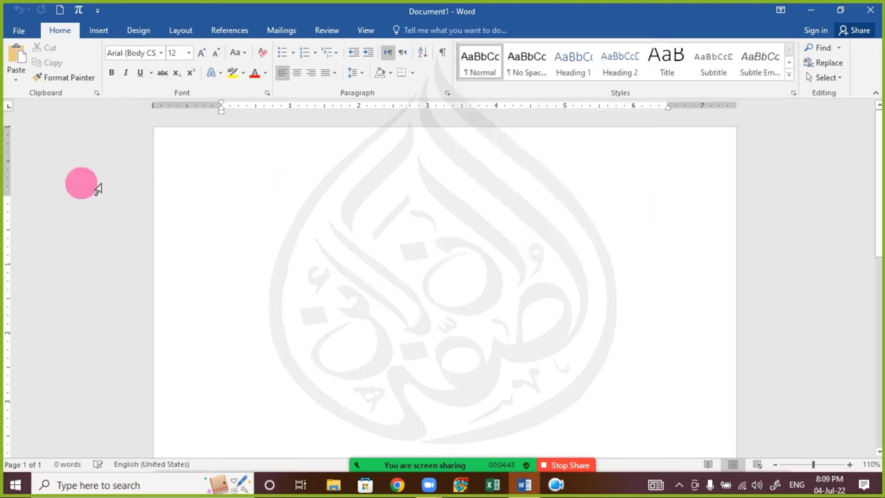
pyautogui.moveTo(17, 207); pyautogui.dragTo(17, 177)
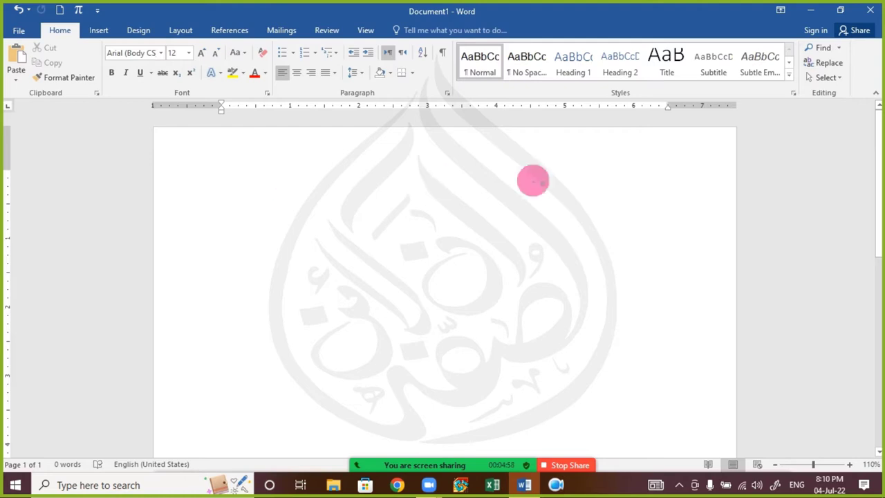
pyautogui.click(790, 78)
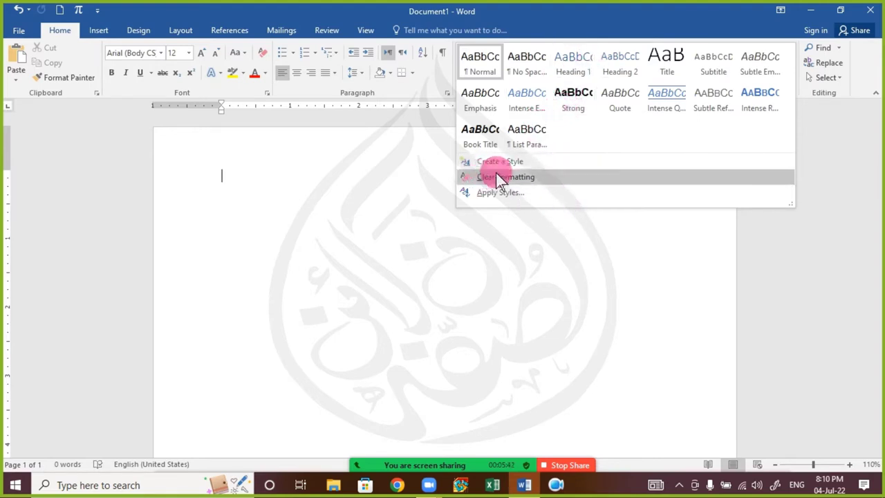
pyautogui.click(277, 172)
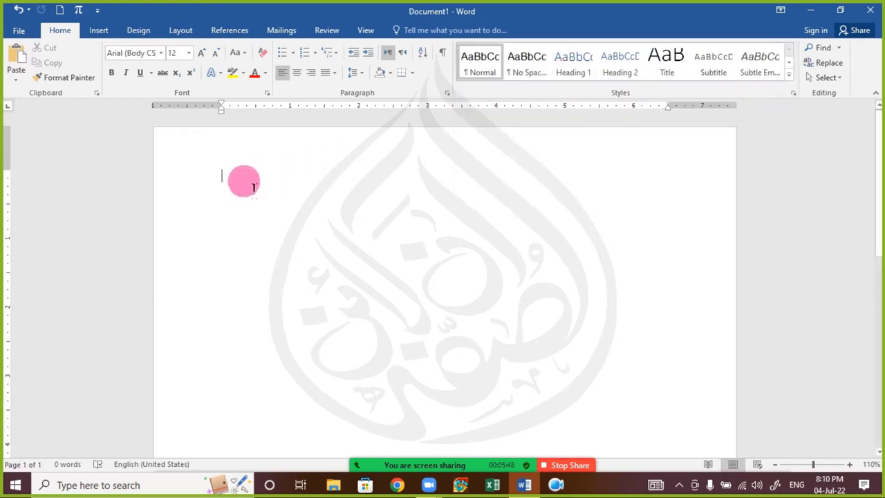
# - Generate three paragraphs of sample text at the start of the page with =rand(3)
pyautogui.write('=rand')
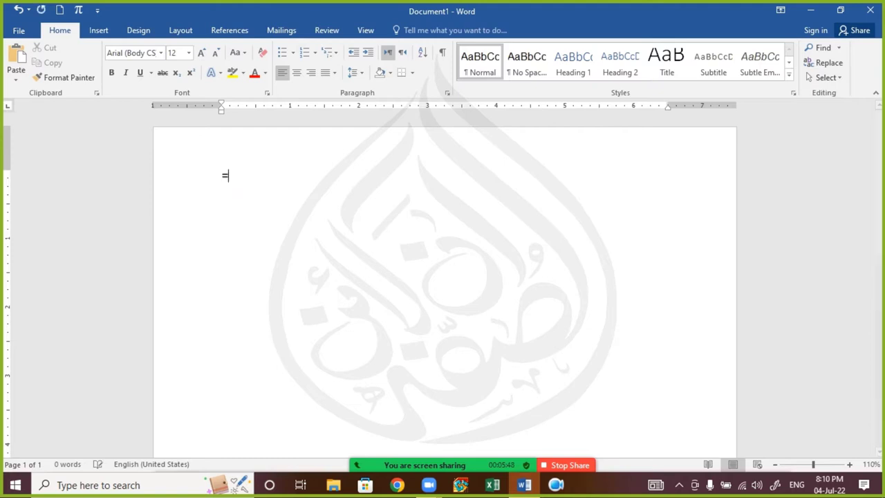
pyautogui.click(254, 192)
pyautogui.write('()')
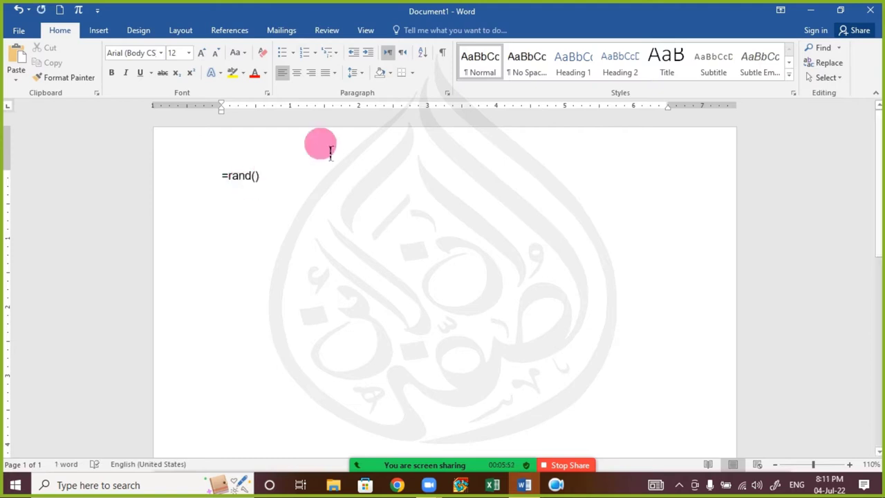
pyautogui.write('3')
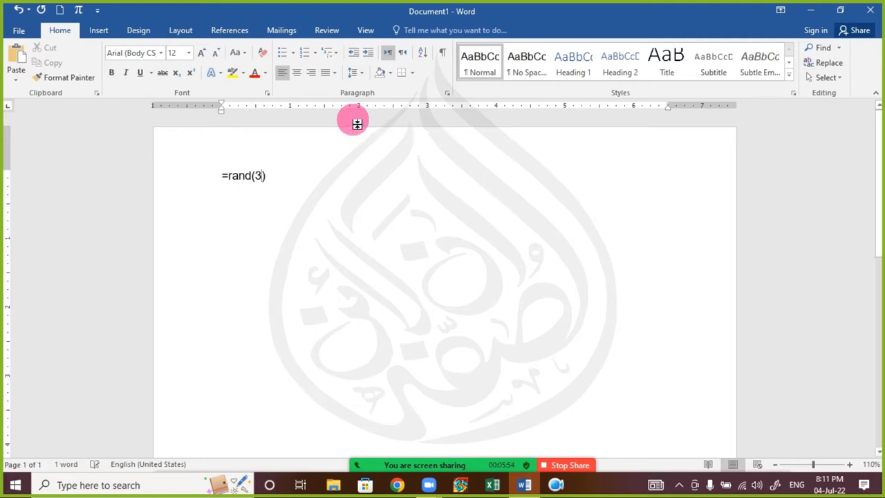
pyautogui.press('End')
pyautogui.press('Return')
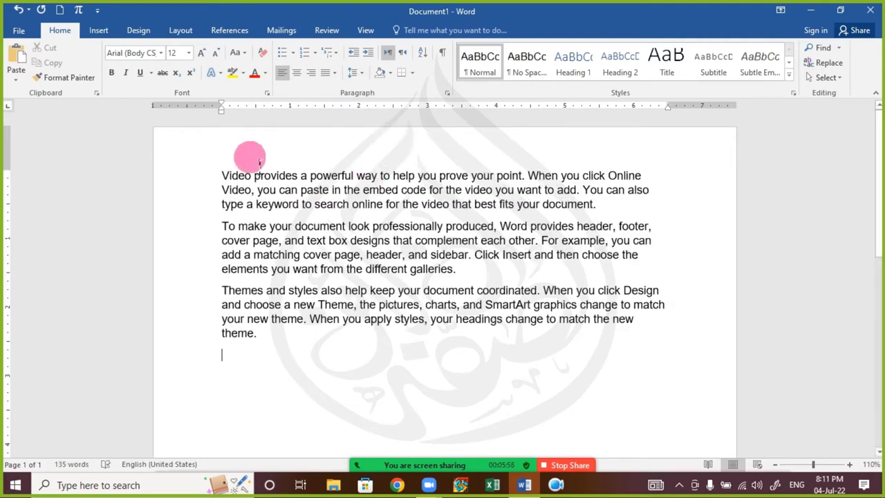
# - Add the heading text "Computer Hardware" on a new line above the first paragraph
pyautogui.click(221, 177)
pyautogui.press('Return')
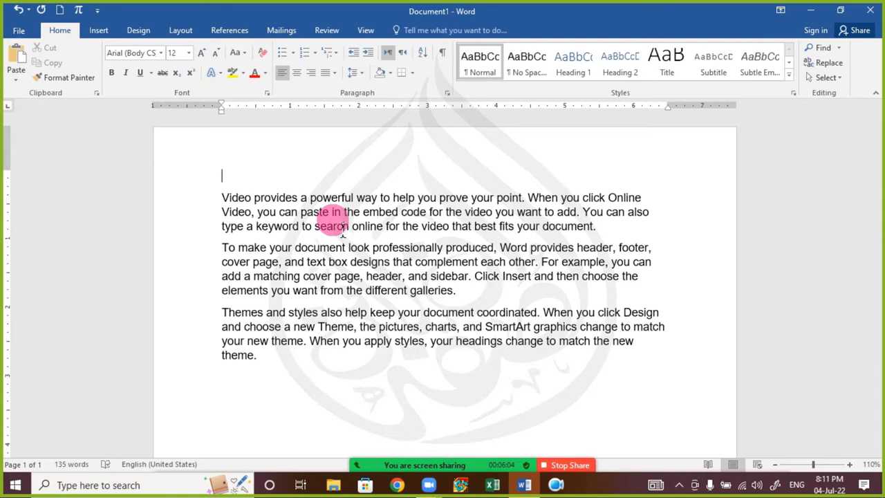
pyautogui.write('Computer ')
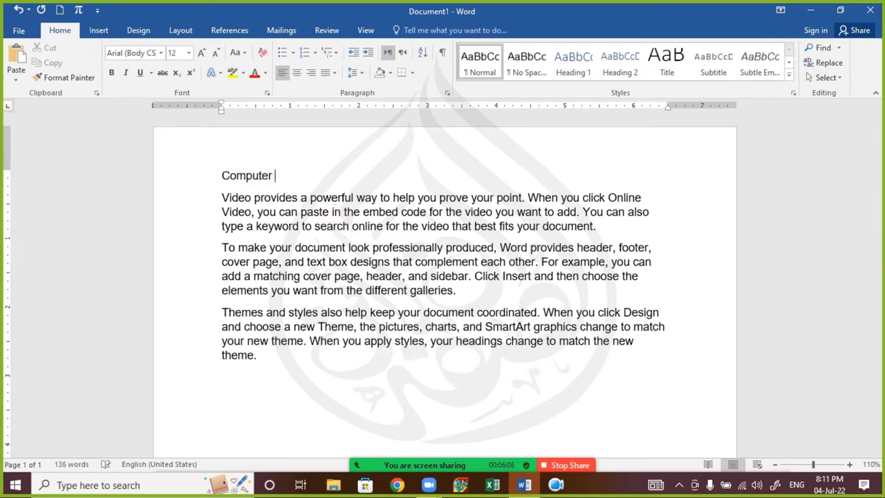
pyautogui.write('Hardware')
# - Format the "Computer Hardware" heading as bold, underlined, 16 pt and left-aligned
pyautogui.hotkey('ctrl', 'shift', 'Left')
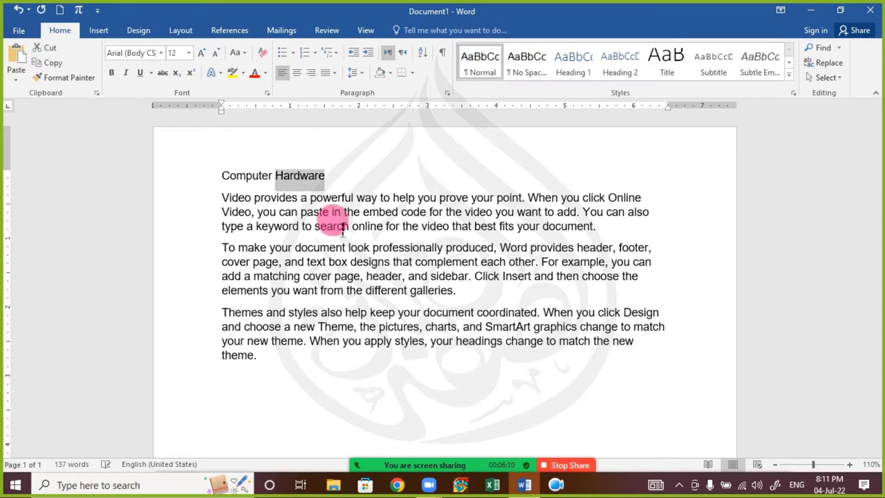
pyautogui.hotkey('ctrl', 'shift', 'Left')
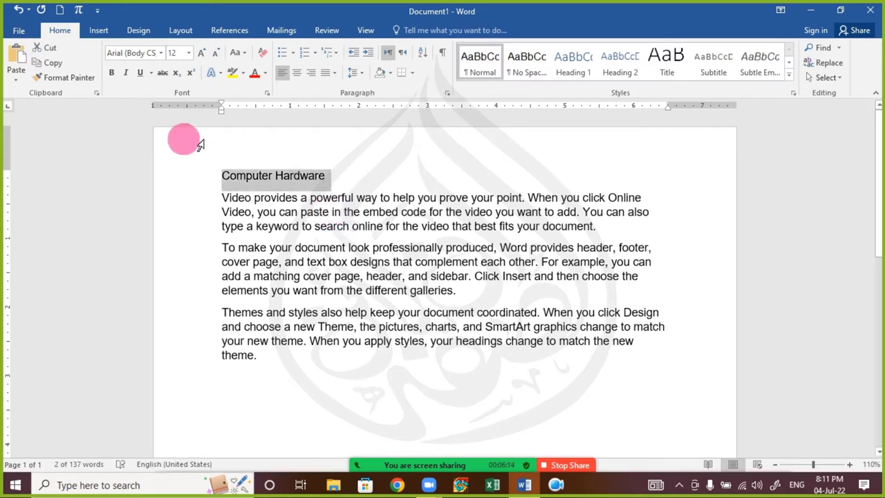
pyautogui.click(112, 73)
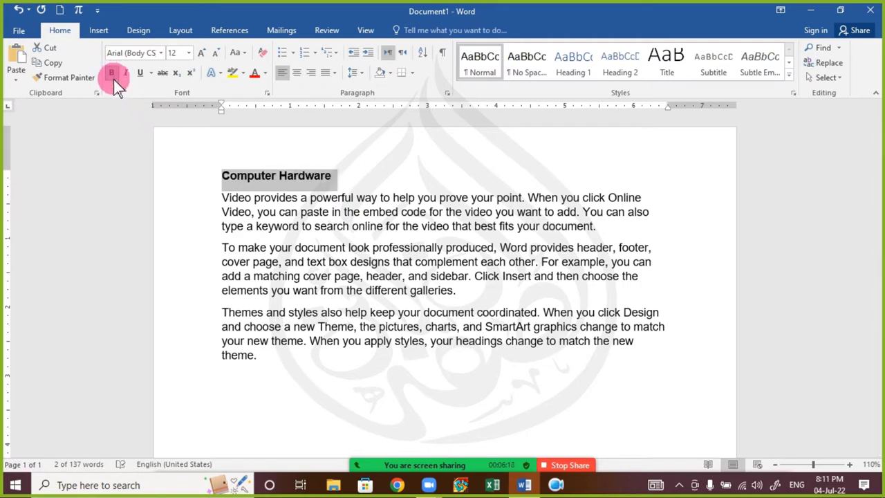
pyautogui.hotkey('ctrl', 'u')
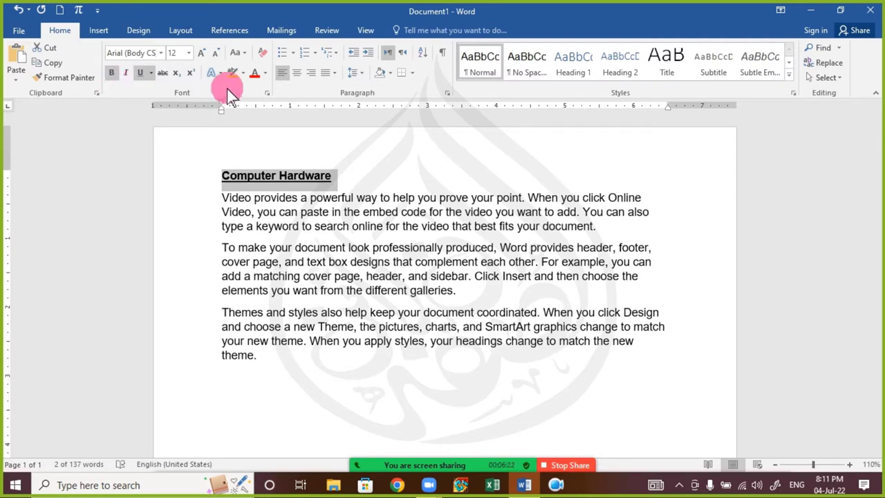
pyautogui.click(202, 55)
pyautogui.click(202, 55)
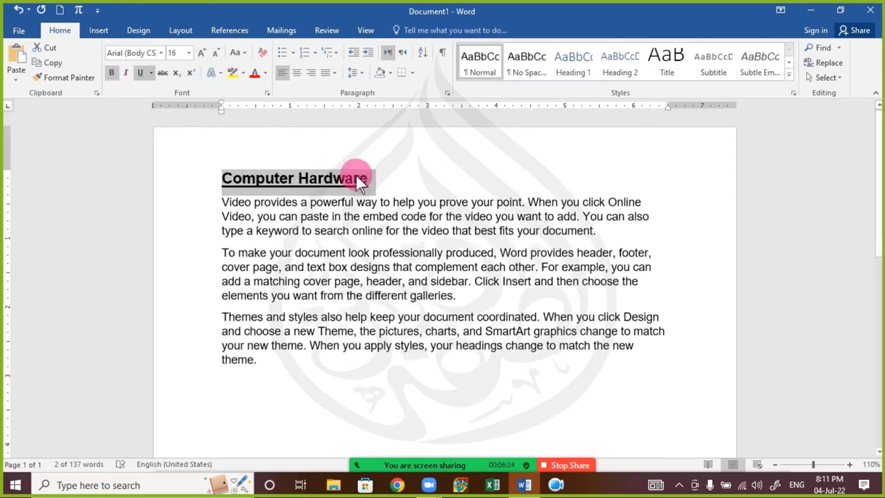
pyautogui.click(296, 74)
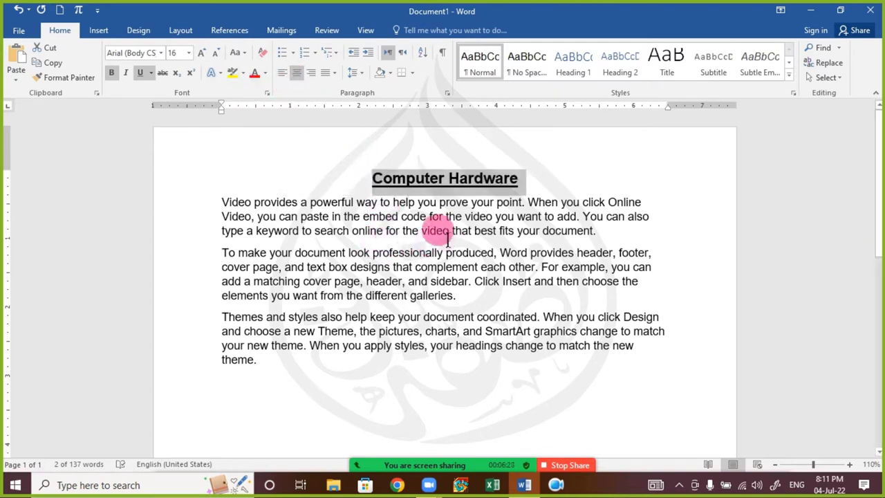
pyautogui.hotkey('ctrl', 'l')
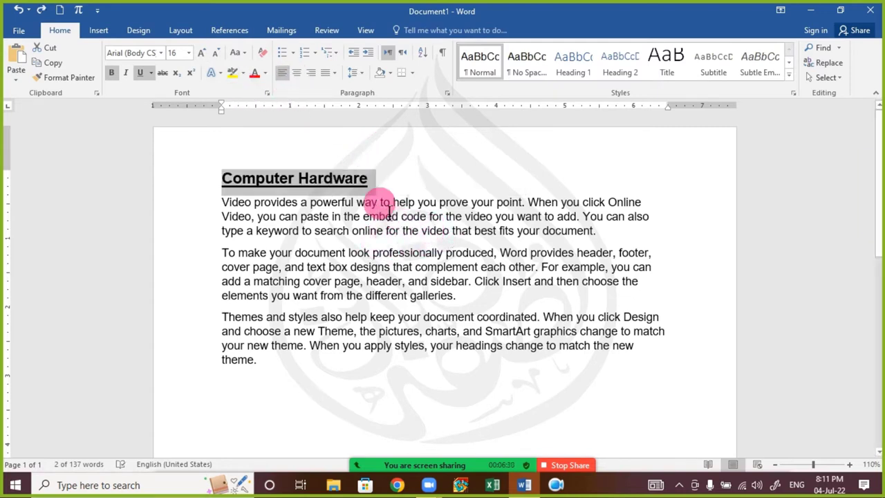
# - Paste a copy of the "Computer Hardware" heading between the first and second paragraphs, without an extra blank line
pyautogui.hotkey('ctrl', 'c')
pyautogui.click(609, 238)
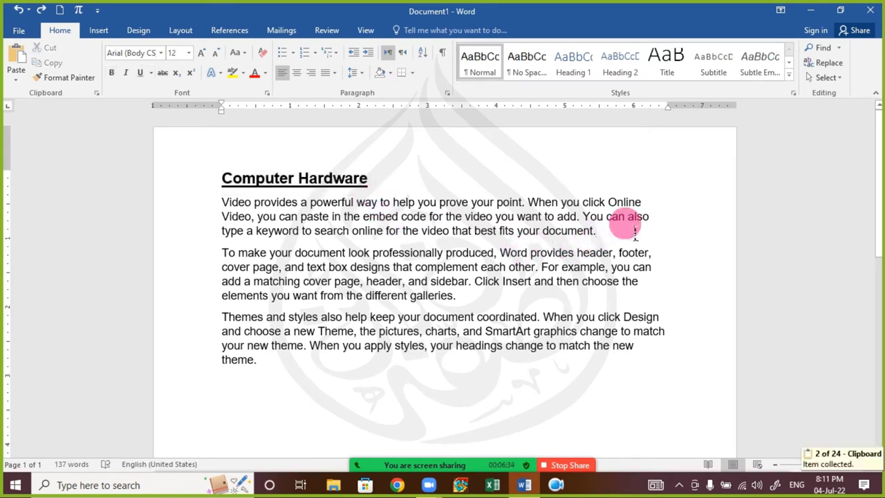
pyautogui.press('Return')
pyautogui.hotkey('ctrl', 'v')
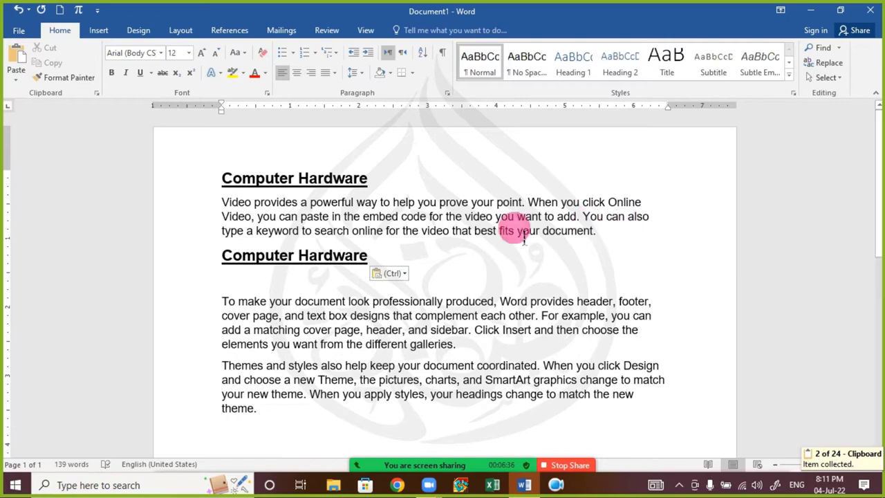
pyautogui.press('BackSpace')
# - Replace the word "Hardware" in the second heading with "Sofware"
pyautogui.doubleClick(337, 255)
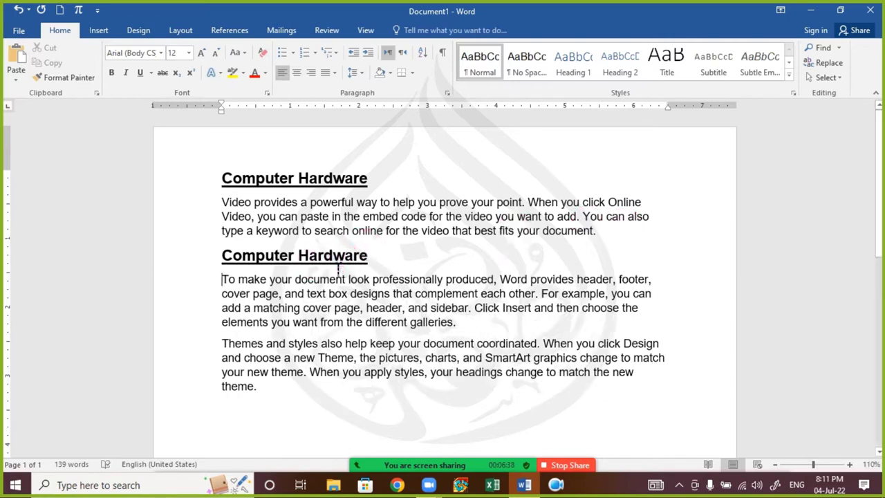
pyautogui.write('Sof')
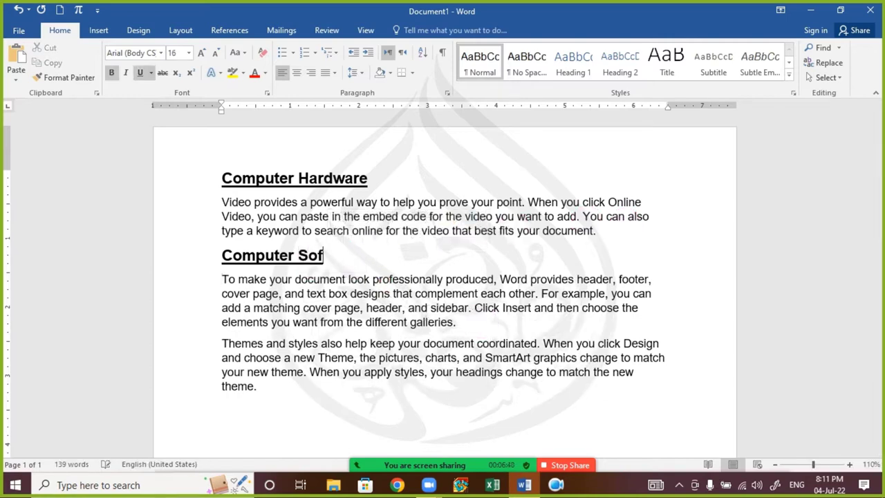
pyautogui.write('ware')
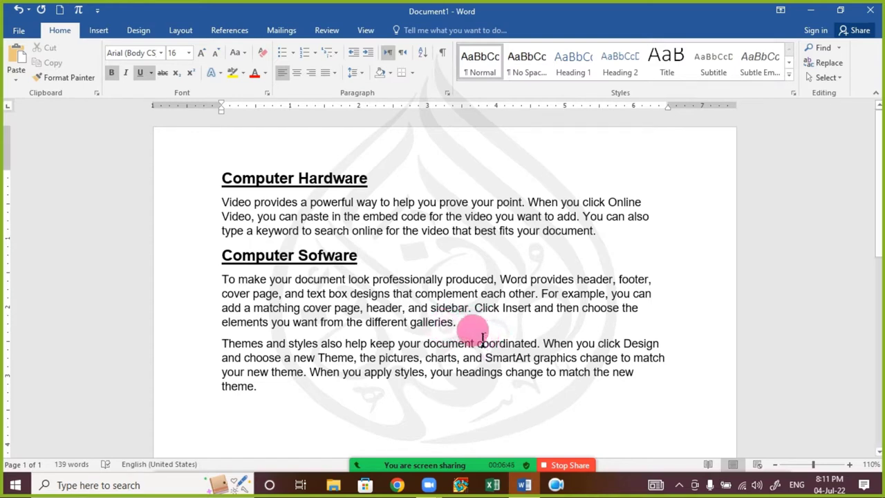
# - Insert the line "Types of software" between the second and third paragraphs
pyautogui.click(526, 374)
pyautogui.press('Return')
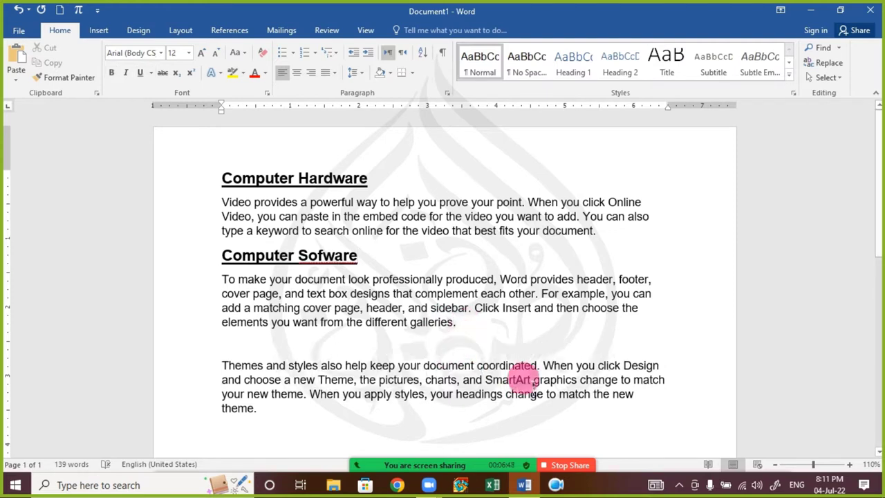
pyautogui.write('Type')
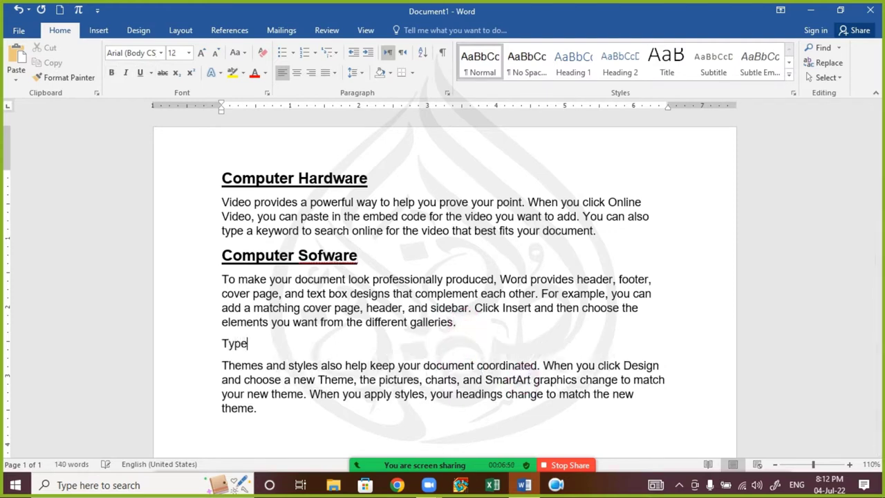
pyautogui.write('s of software')
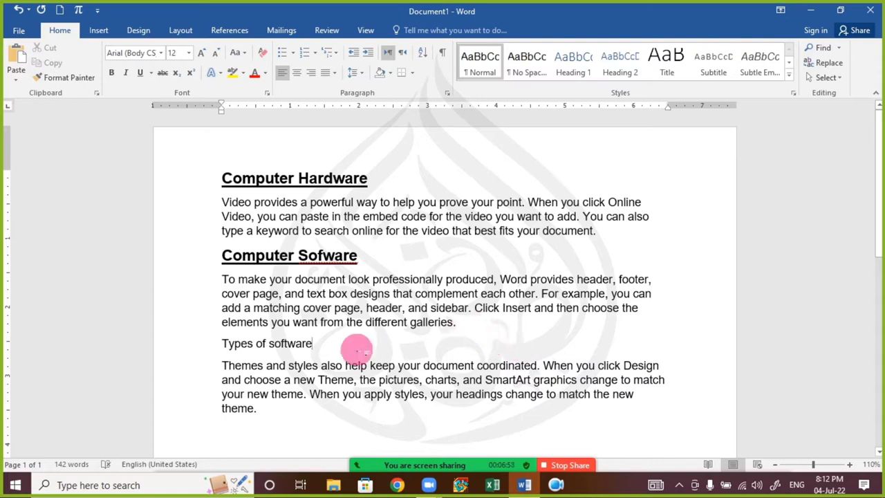
# - Copy the formatting of the "Computer Sofware" heading onto the "Types of software" line with Format Painter
pyautogui.click(318, 256)
pyautogui.click(61, 83)
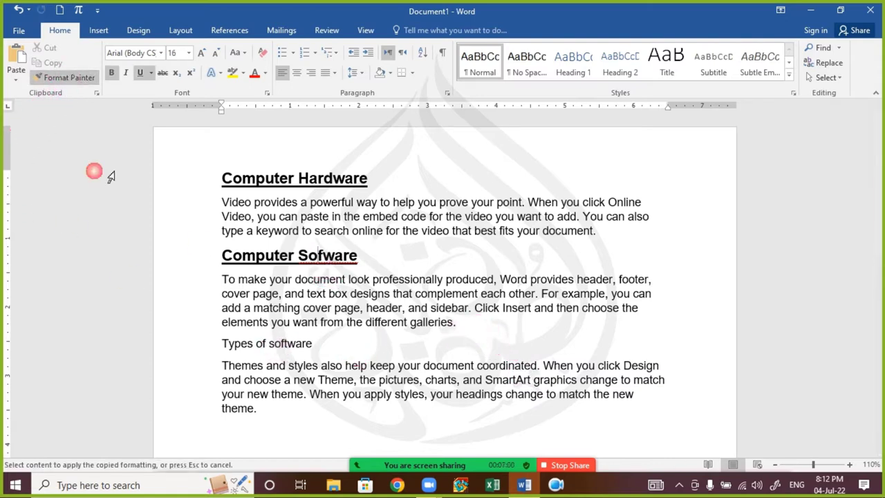
pyautogui.click(200, 346)
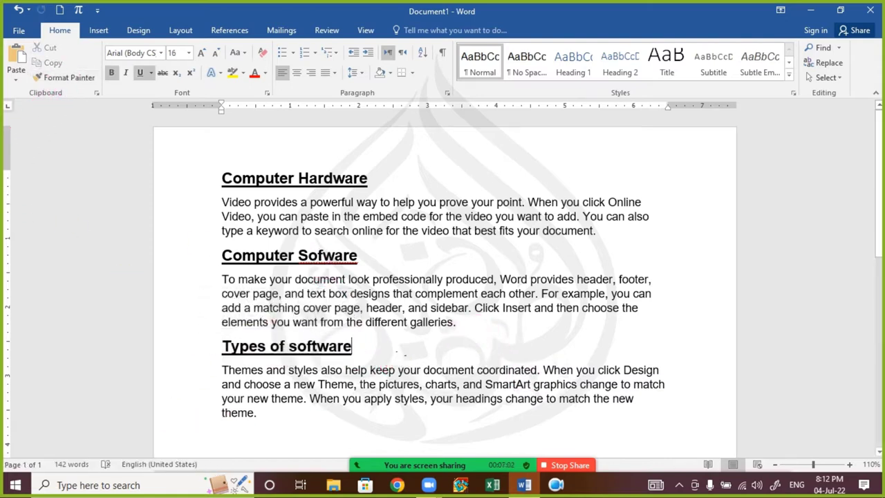
# - Reduce the font size of the "Types of software" subheading to 12 pt
pyautogui.click(242, 256)
pyautogui.click(239, 346)
pyautogui.moveTo(231, 351); pyautogui.dragTo(363, 356)
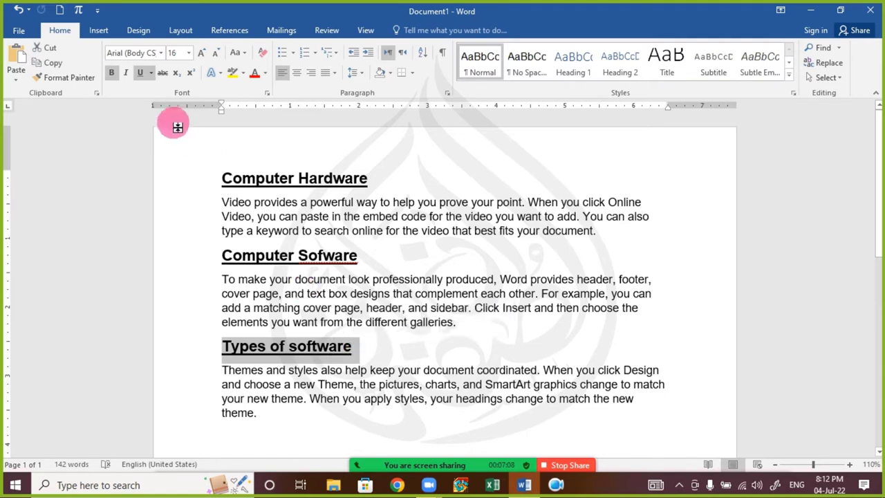
pyautogui.click(216, 53)
pyautogui.click(216, 54)
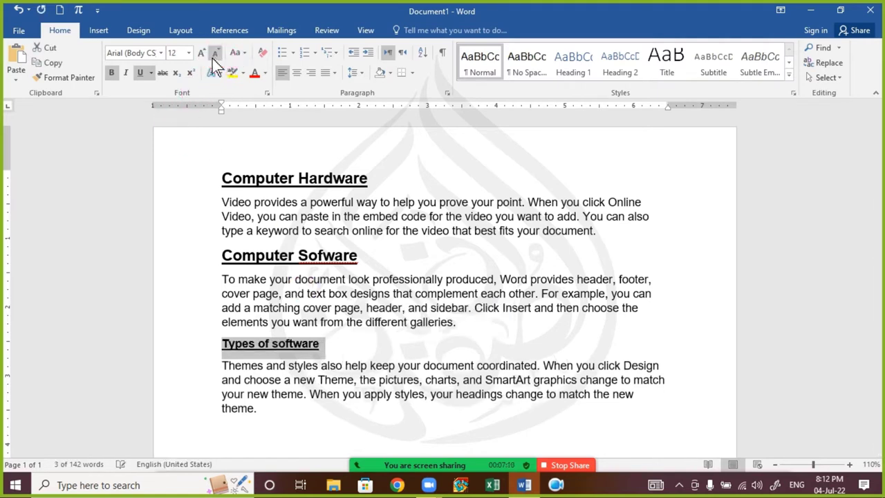
pyautogui.click(325, 344)
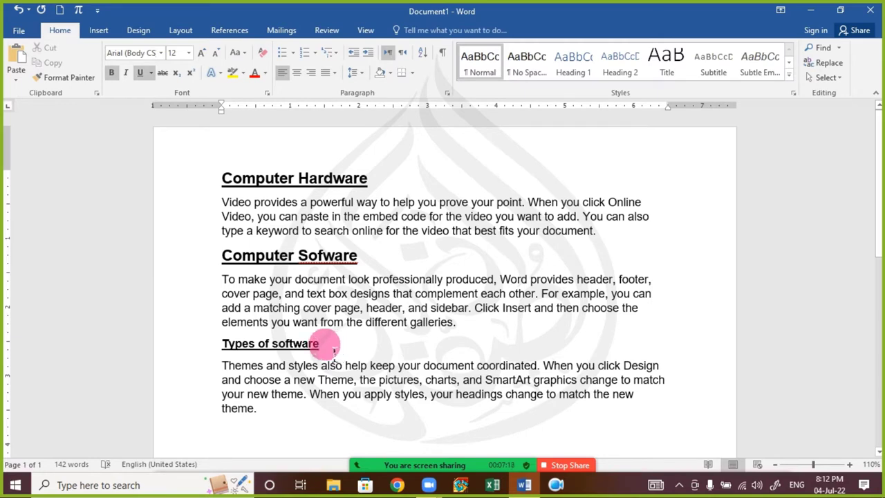
# - Copy the plain body text formatting onto the "Computer Hardware" heading with Format Painter
pyautogui.click(304, 296)
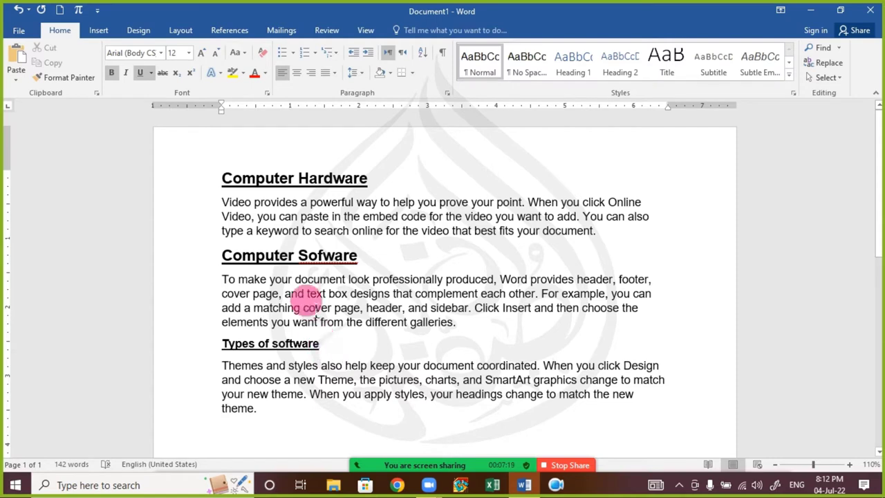
pyautogui.click(69, 79)
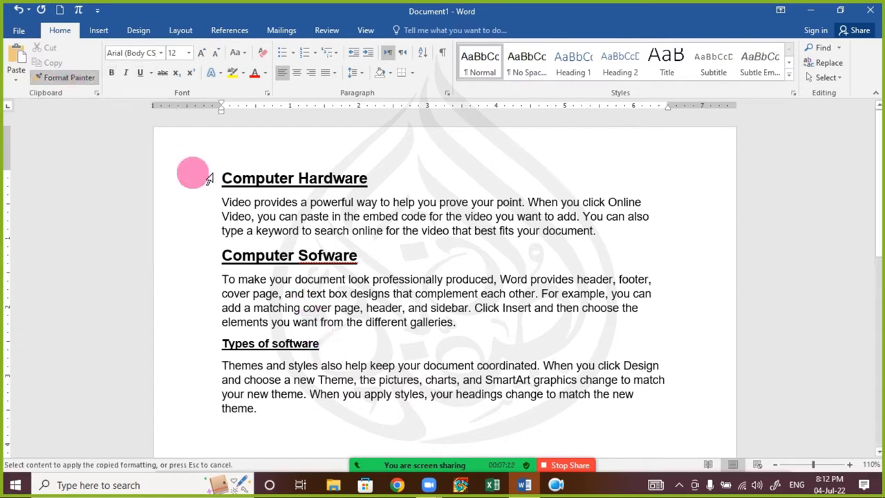
pyautogui.click(202, 176)
# - Copy the plain body text formatting onto the "Computer Sofware" and "Types of software" lines with Format Painter
pyautogui.click(191, 255)
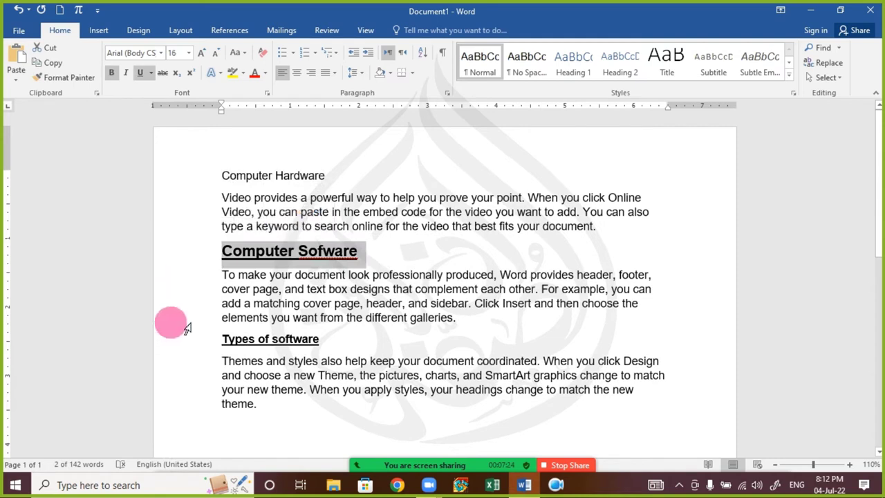
pyautogui.click(299, 252)
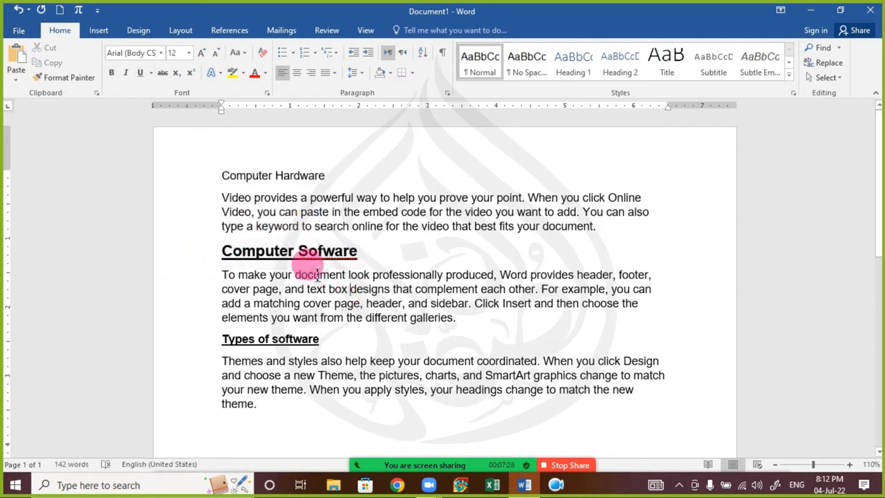
pyautogui.click(350, 330)
pyautogui.click(78, 77)
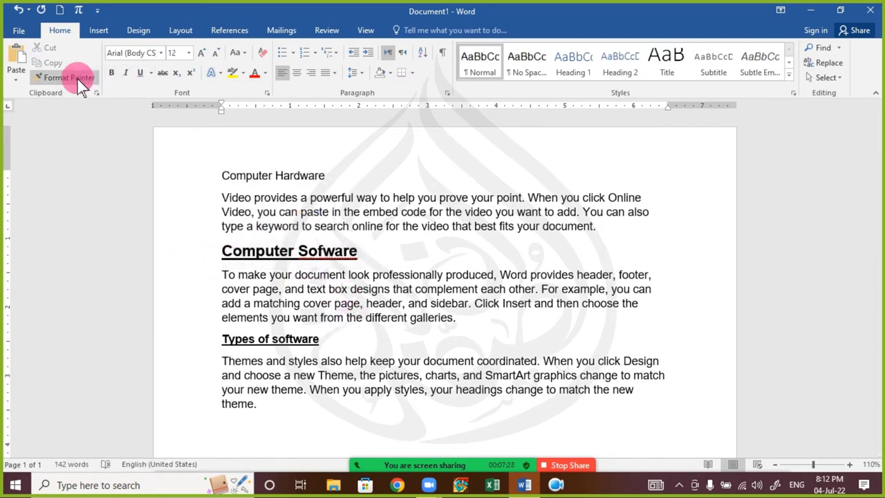
pyautogui.click(192, 253)
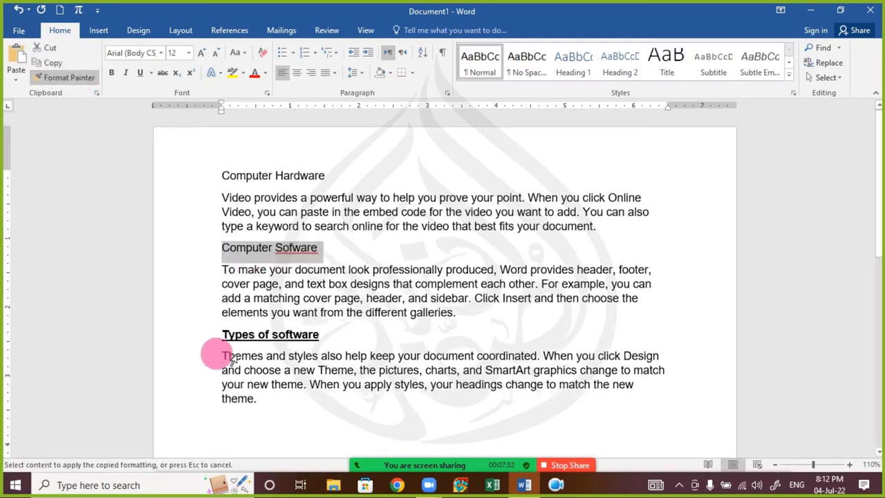
pyautogui.click(190, 337)
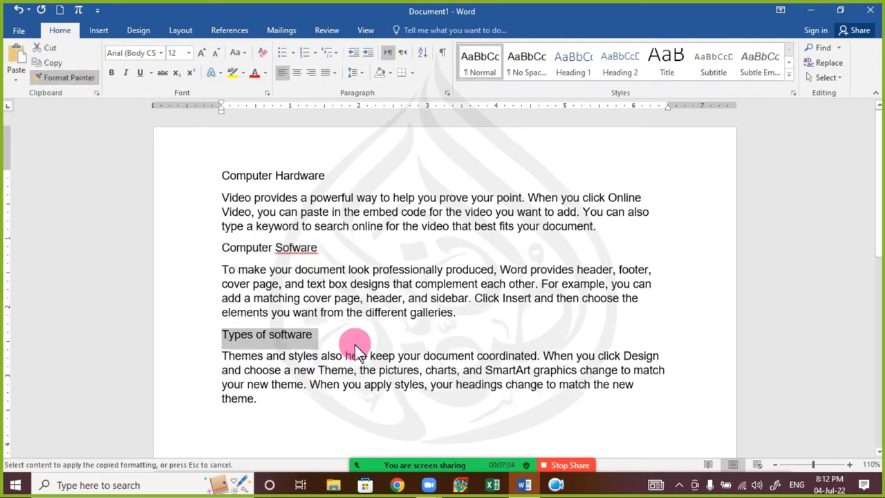
pyautogui.press('Escape')
pyautogui.click(338, 339)
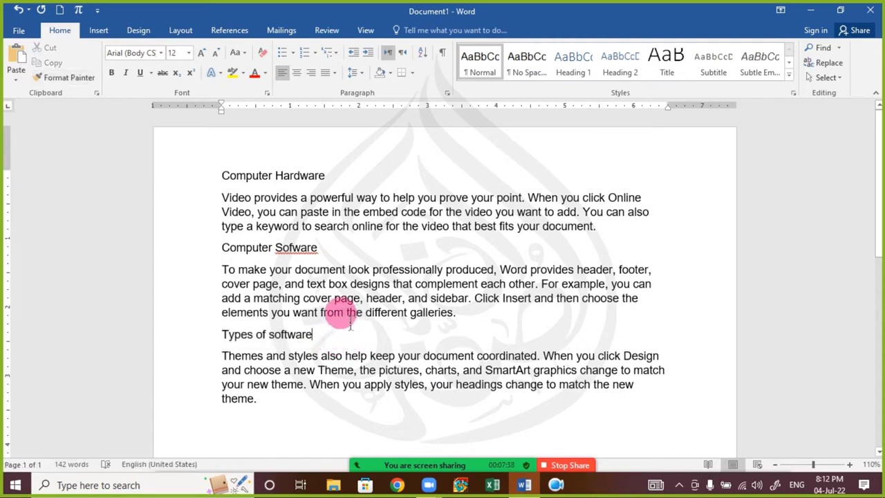
# - Apply the Heading 1 style to the "Computer Hardware" line
pyautogui.moveTo(220, 178); pyautogui.dragTo(324, 181)
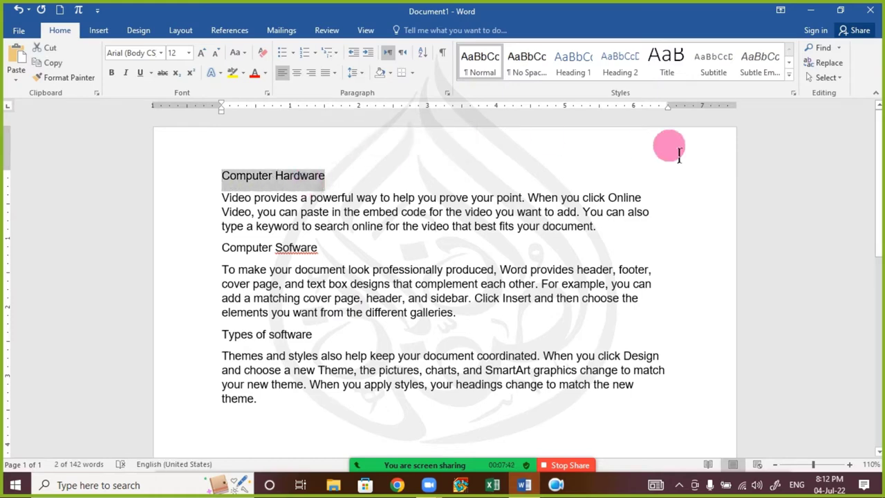
pyautogui.click(790, 76)
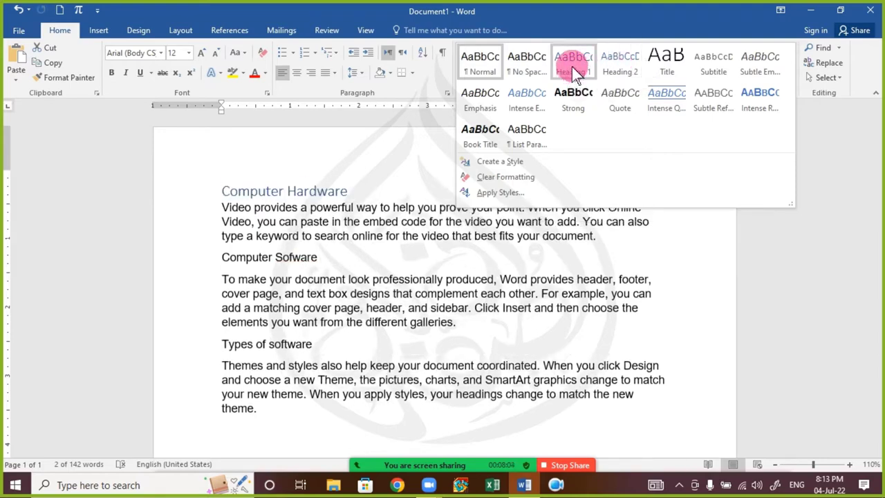
pyautogui.click(572, 67)
pyautogui.click(410, 220)
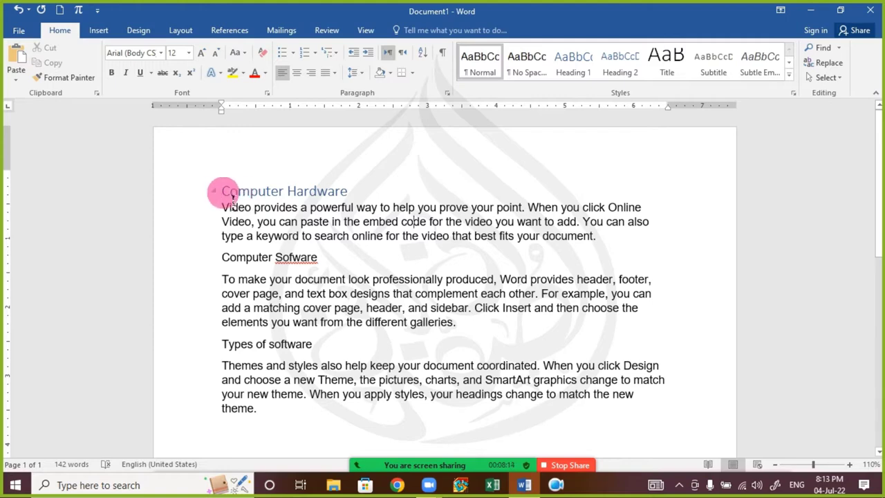
# - Examine the collapse triangle beside the "Computer Hardware" heading and the paragraph beneath it up close
pyautogui.keyDown('ctrl'); pyautogui.scroll(9, 284, 239); pyautogui.keyUp('ctrl')
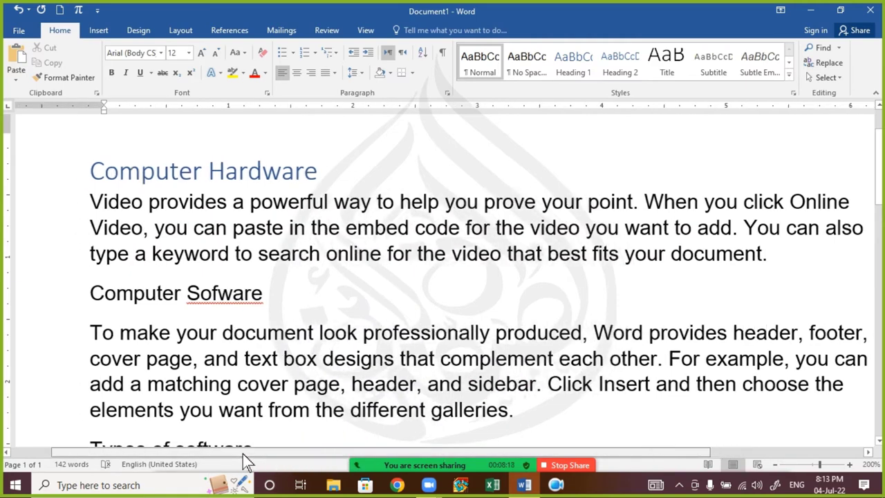
pyautogui.moveTo(243, 454); pyautogui.dragTo(180, 454)
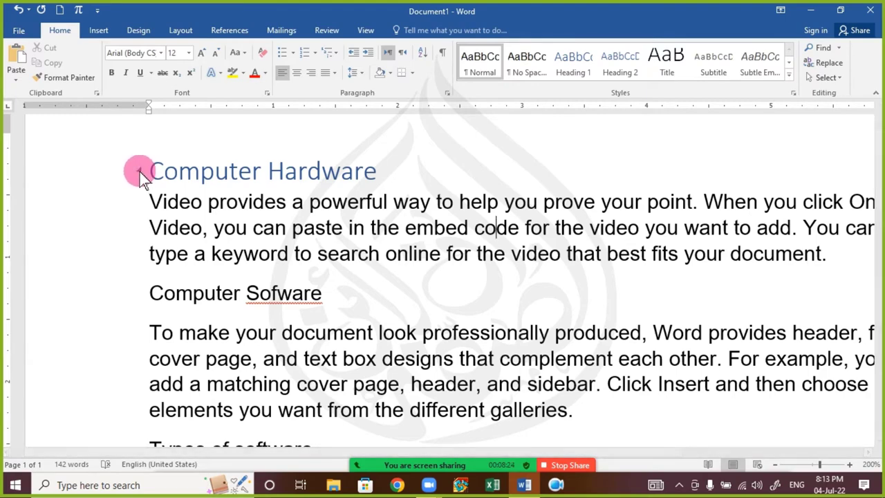
pyautogui.scroll(-6, 140, 172)
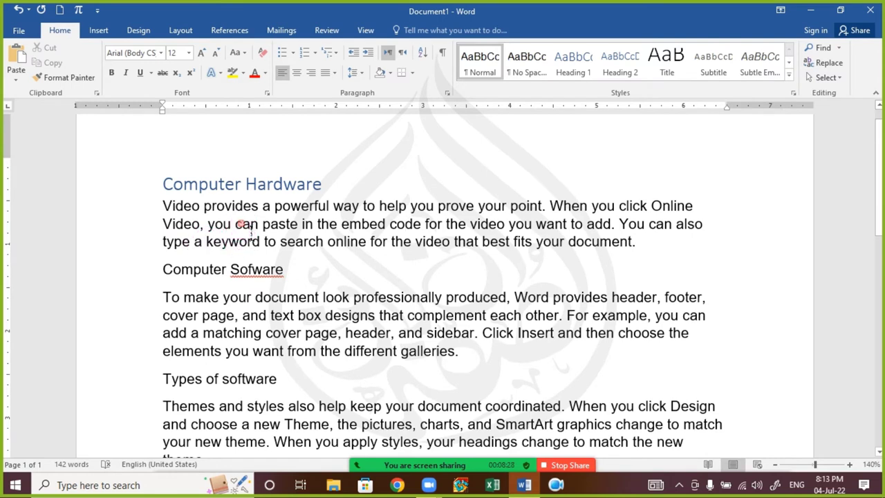
pyautogui.click(199, 205)
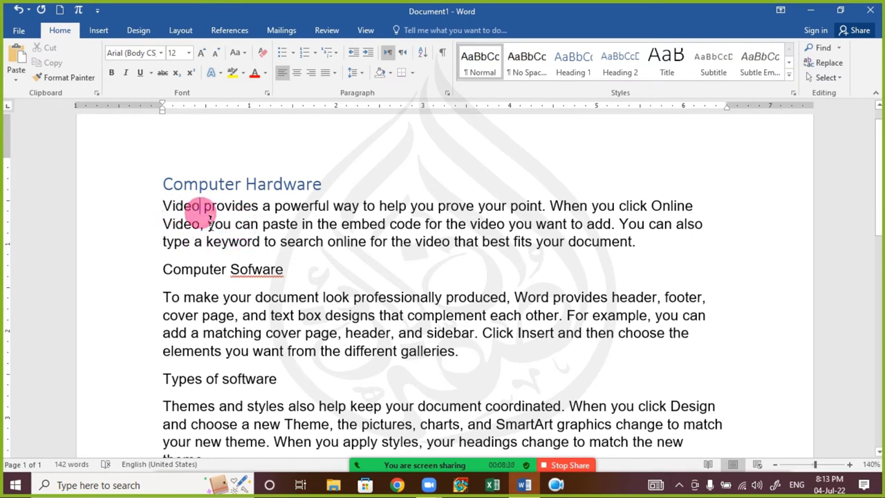
pyautogui.click(173, 212)
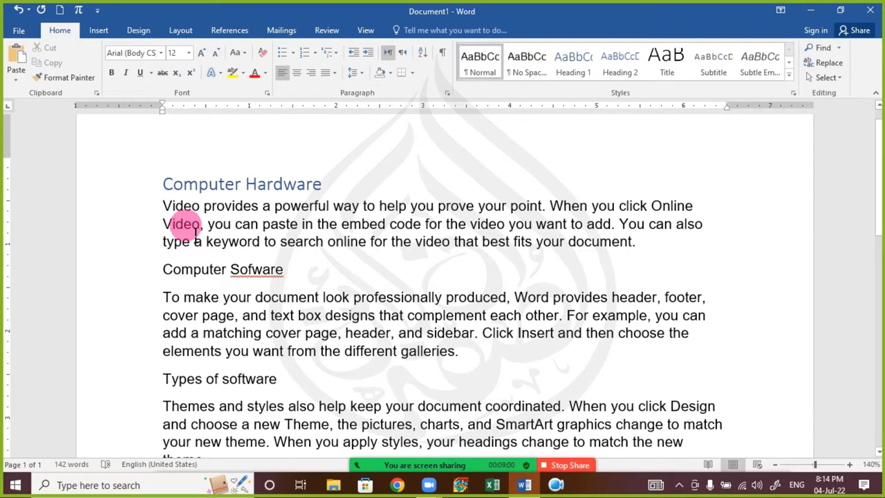
pyautogui.click(165, 184)
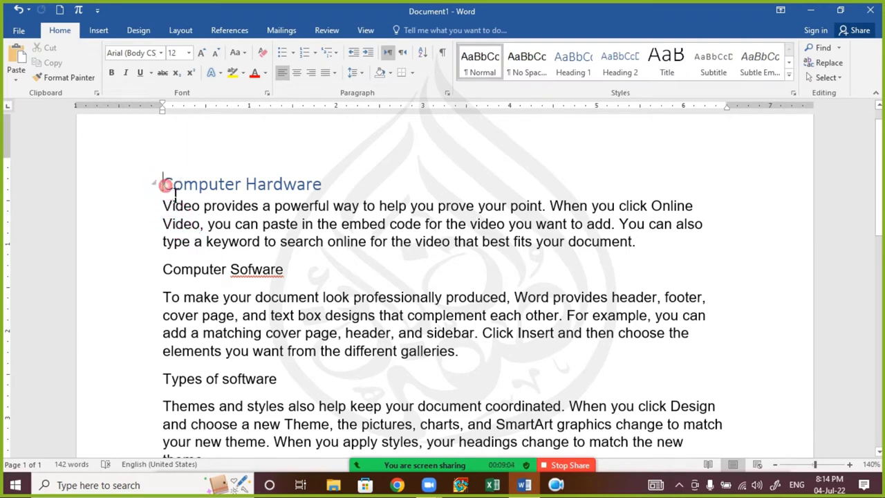
pyautogui.click(152, 205)
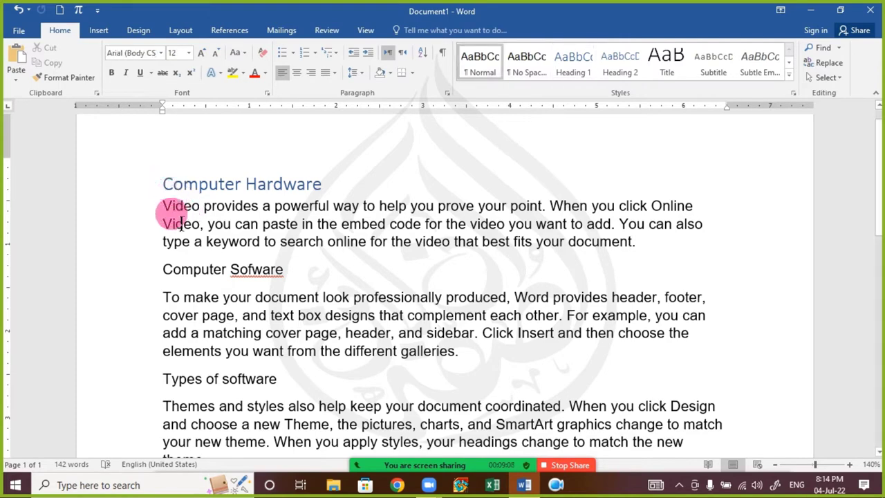
pyautogui.scroll(-3, 175, 214)
pyautogui.scroll(3, 173, 211)
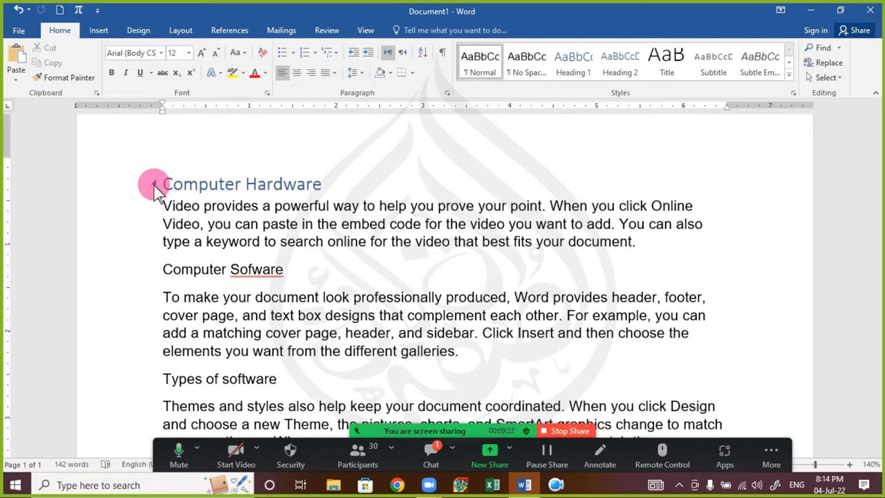
# - Check the Zoom meeting chat for new messages and return the cursor to the start of the "Computer Hardware" heading
pyautogui.click(426, 450)
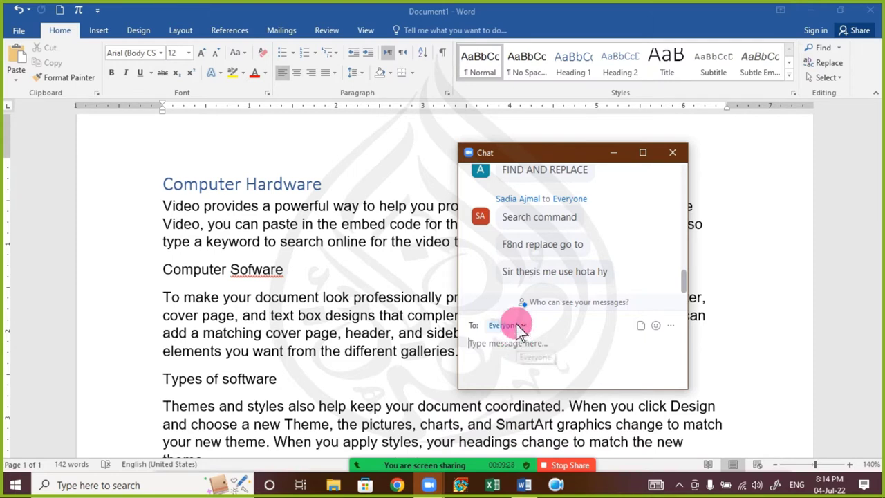
pyautogui.click(674, 154)
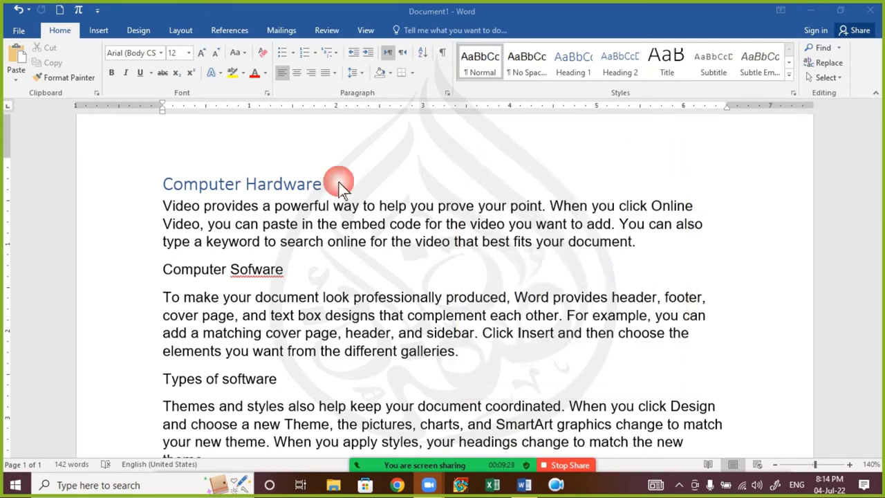
pyautogui.click(164, 187)
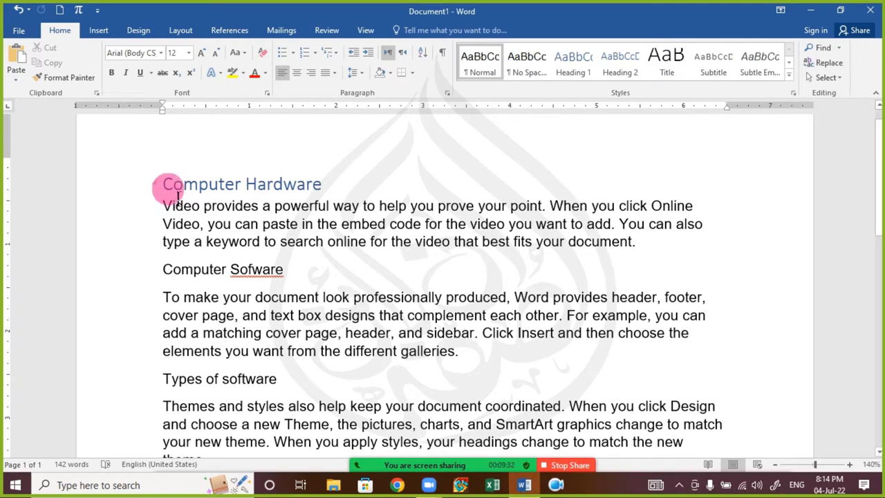
pyautogui.click(163, 187)
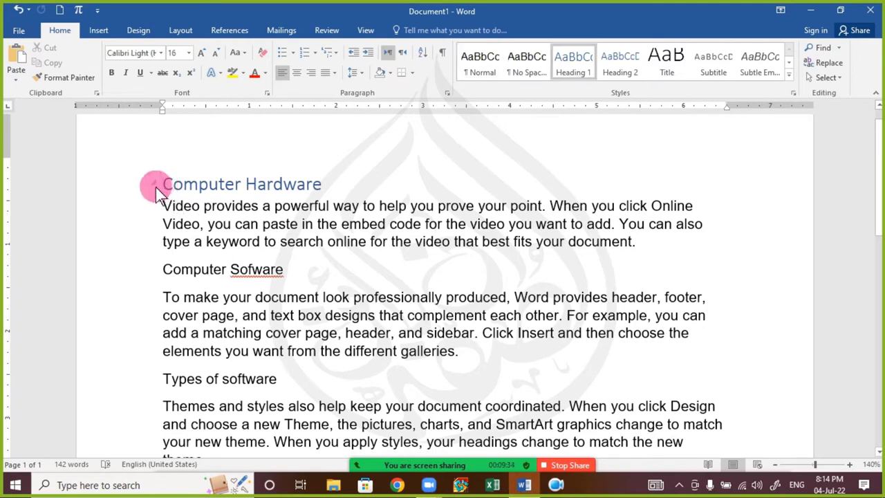
pyautogui.click(154, 184)
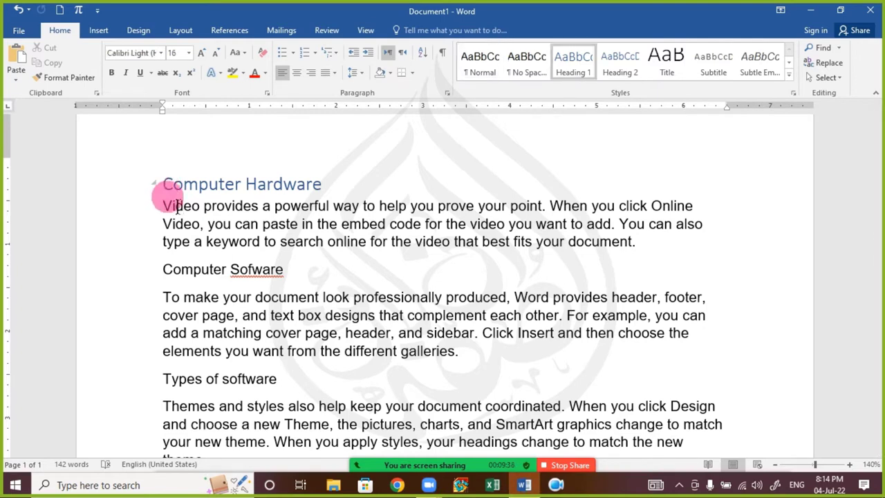
pyautogui.click(274, 296)
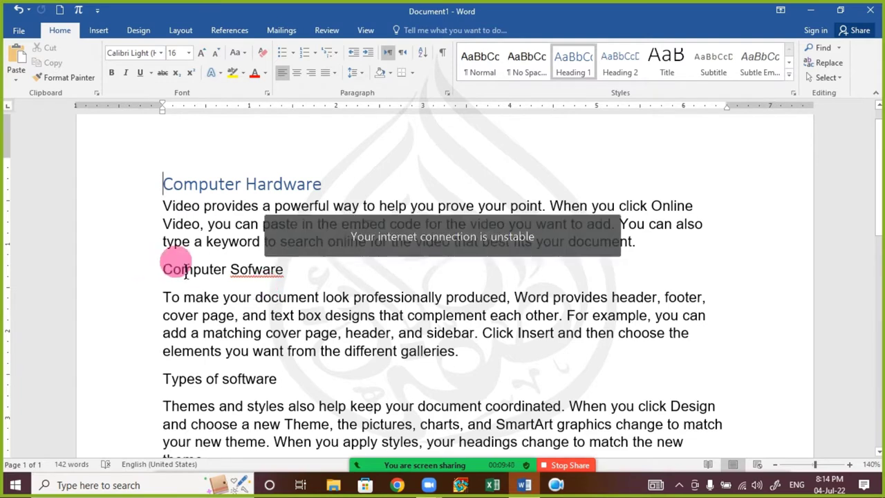
pyautogui.press('Down')
pyautogui.press('Up')
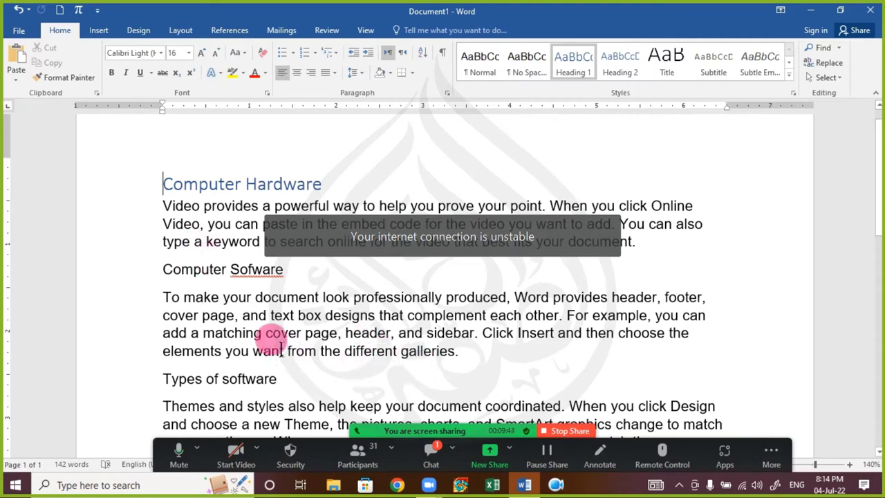
# - Read the latest message in the Zoom meeting chat and close the chat window
pyautogui.click(431, 454)
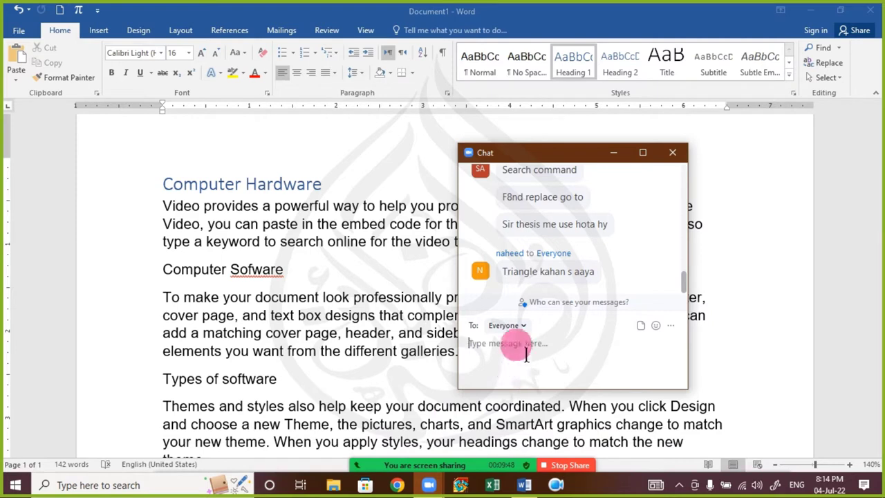
pyautogui.click(672, 153)
# - Collapse the content under the "Computer Hardware" heading and expand it again
pyautogui.click(166, 206)
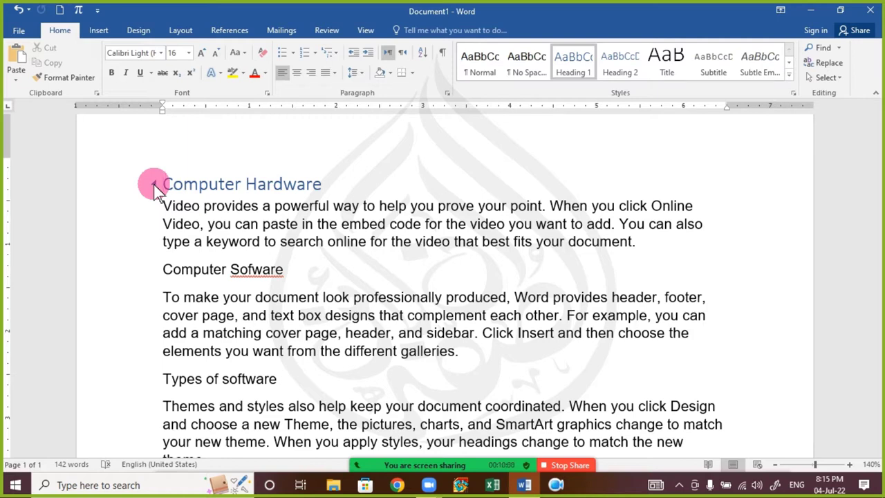
pyautogui.click(155, 184)
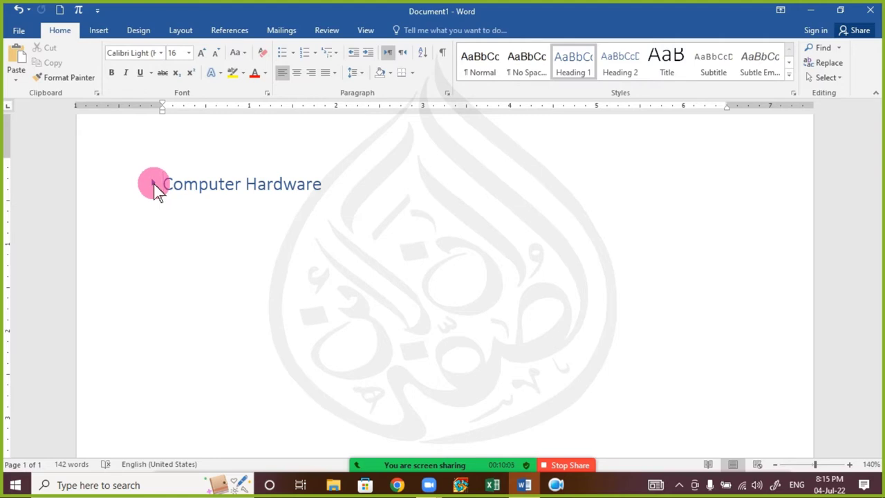
pyautogui.click(154, 184)
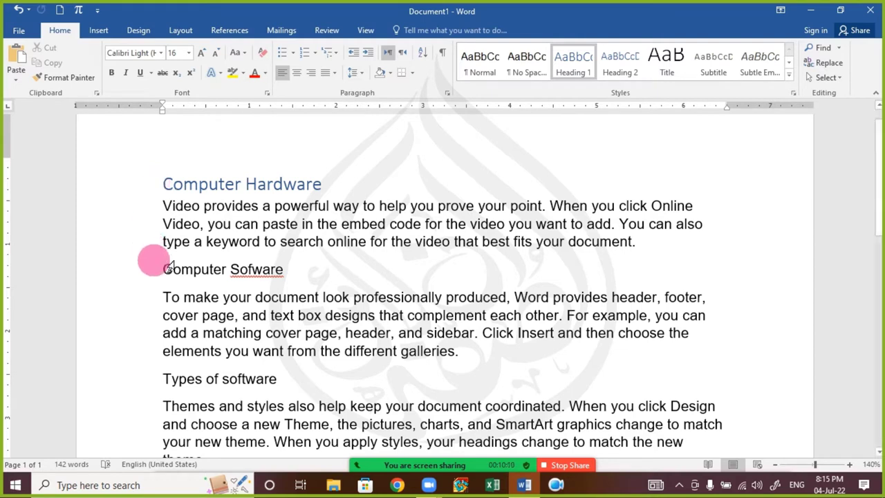
# - Correct the misspelled word "Sofware" in the second heading to "Software"
pyautogui.moveTo(164, 271); pyautogui.dragTo(285, 271)
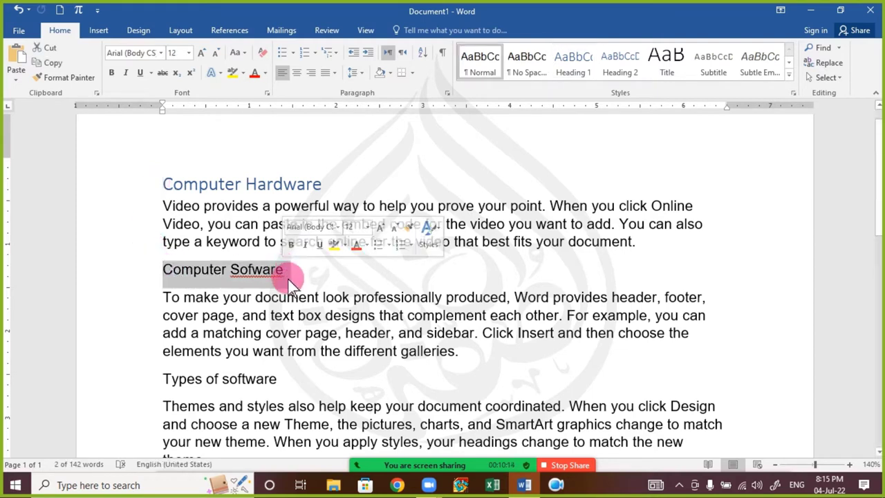
pyautogui.click(253, 278)
pyautogui.moveTo(559, 456)
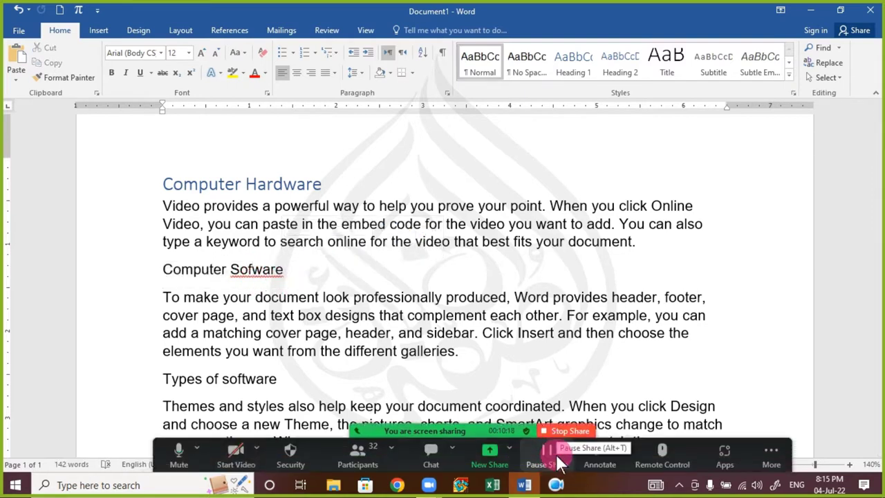
pyautogui.write('t')
# - Apply the Heading 1 style to the "Computer Software" line
pyautogui.moveTo(170, 281); pyautogui.dragTo(286, 276)
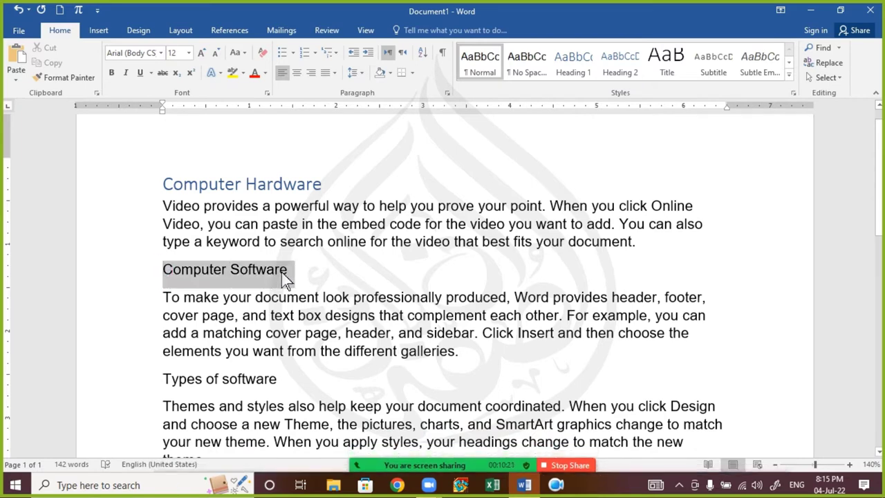
pyautogui.click(579, 65)
pyautogui.click(200, 261)
pyautogui.click(169, 200)
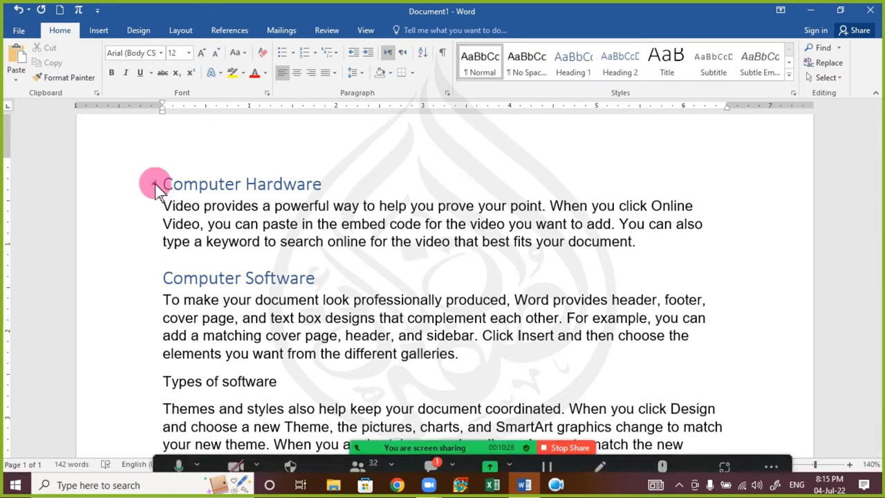
pyautogui.click(163, 183)
pyautogui.click(183, 279)
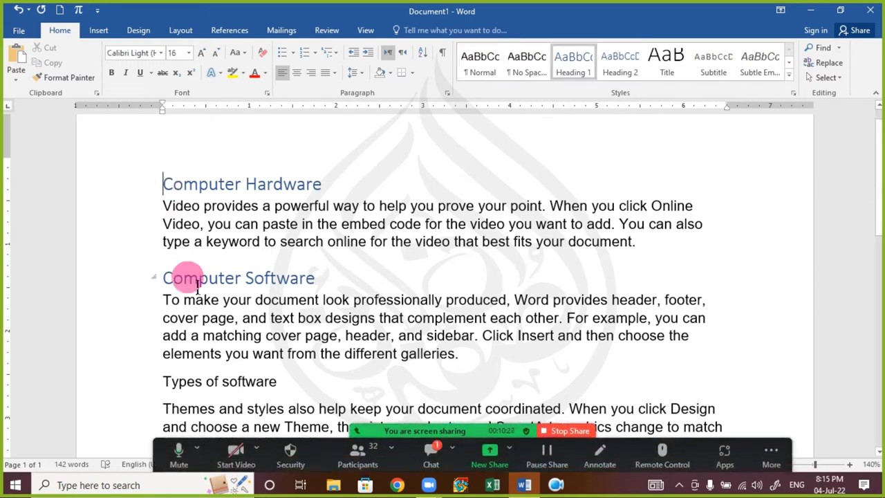
pyautogui.click(187, 187)
pyautogui.click(193, 278)
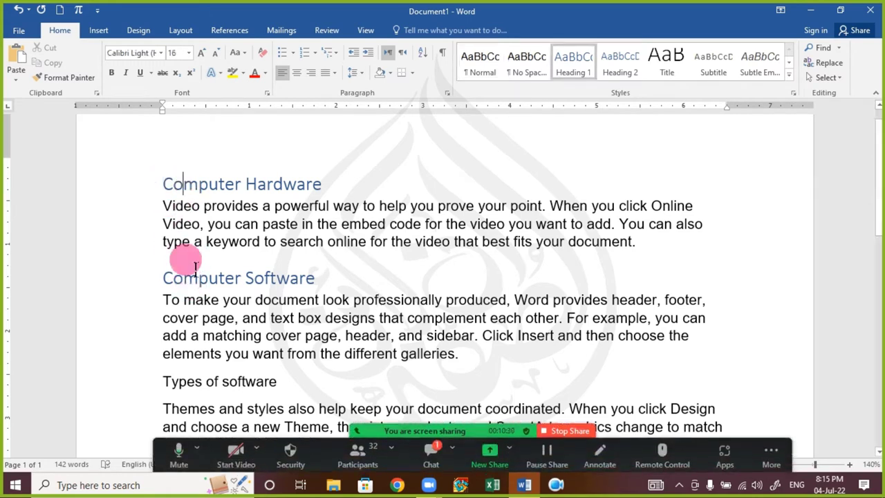
pyautogui.click(193, 194)
pyautogui.click(186, 184)
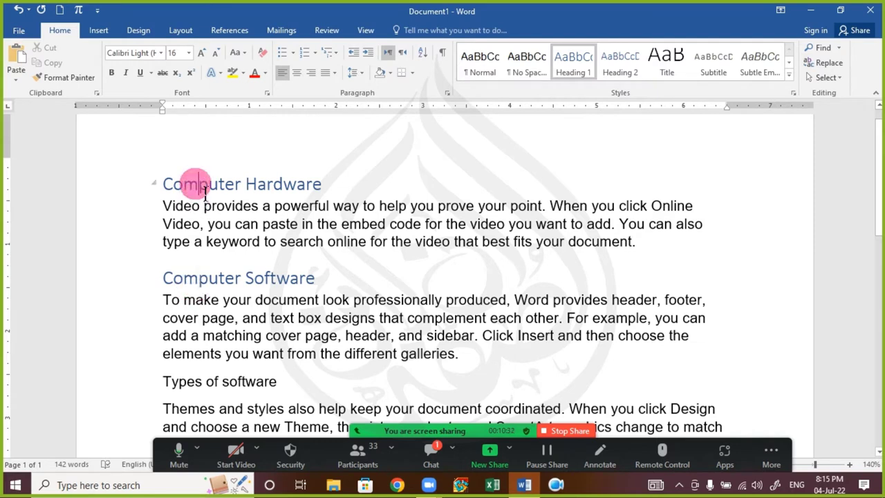
pyautogui.click(200, 273)
pyautogui.click(188, 188)
pyautogui.click(173, 223)
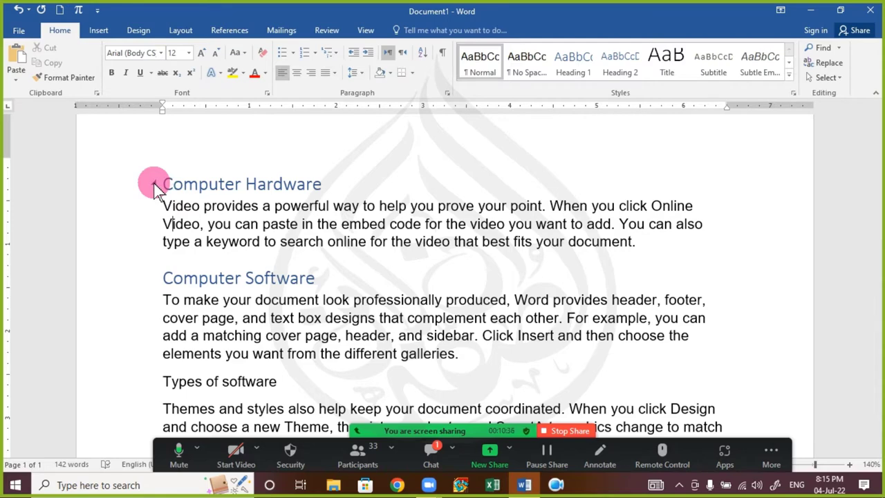
# - Collapse and expand the content under the "Computer Hardware" heading and under the "Computer Software" heading
pyautogui.click(155, 184)
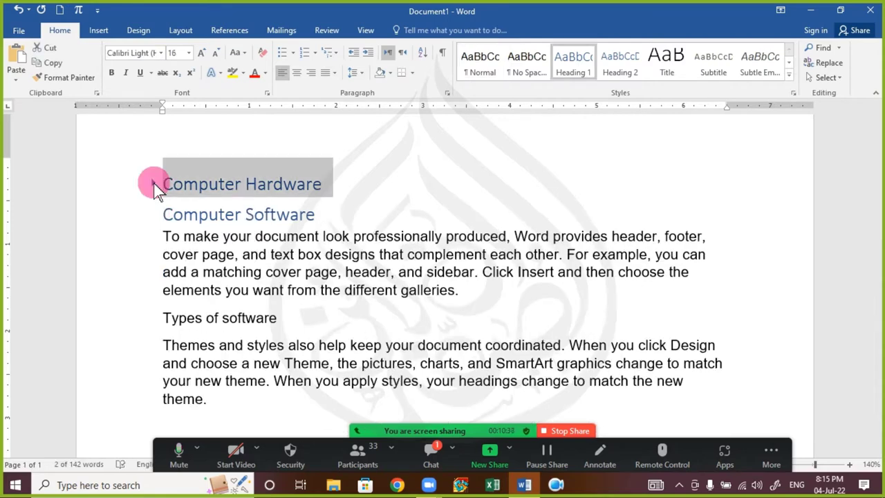
pyautogui.click(154, 183)
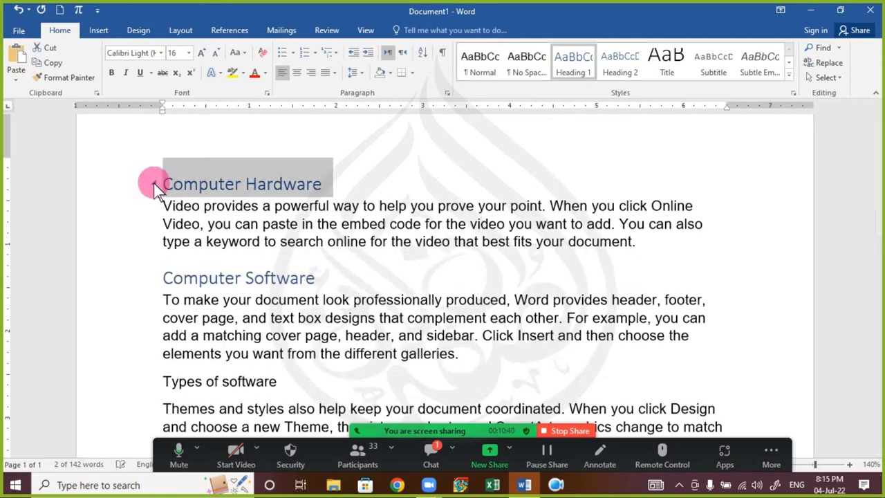
pyautogui.click(241, 278)
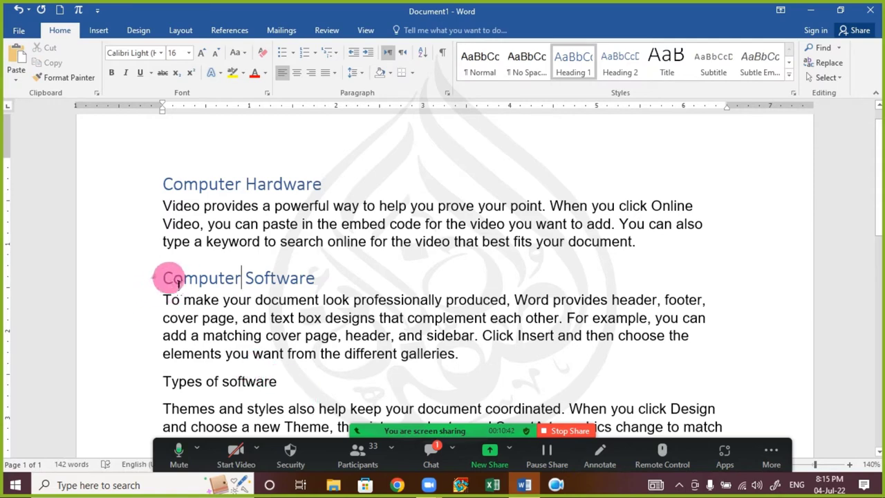
pyautogui.click(155, 278)
pyautogui.click(155, 278)
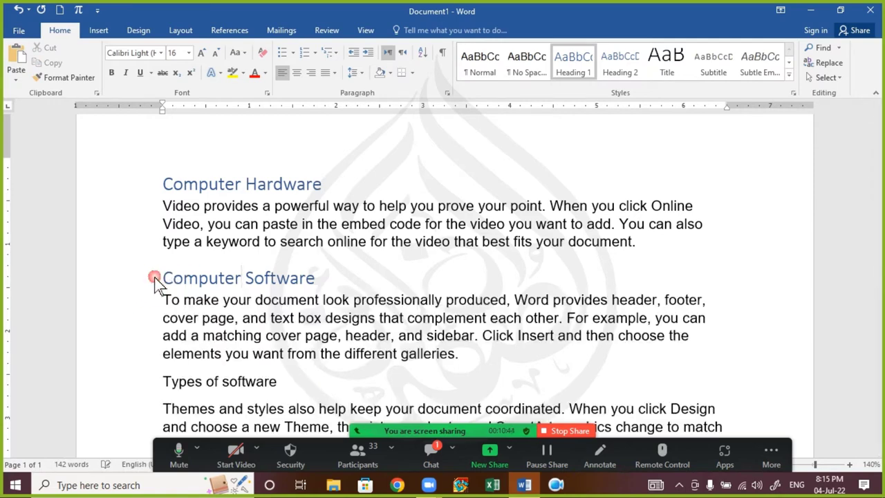
# - Apply the Heading 2 style to the "Types of software" line
pyautogui.moveTo(159, 379); pyautogui.dragTo(283, 385)
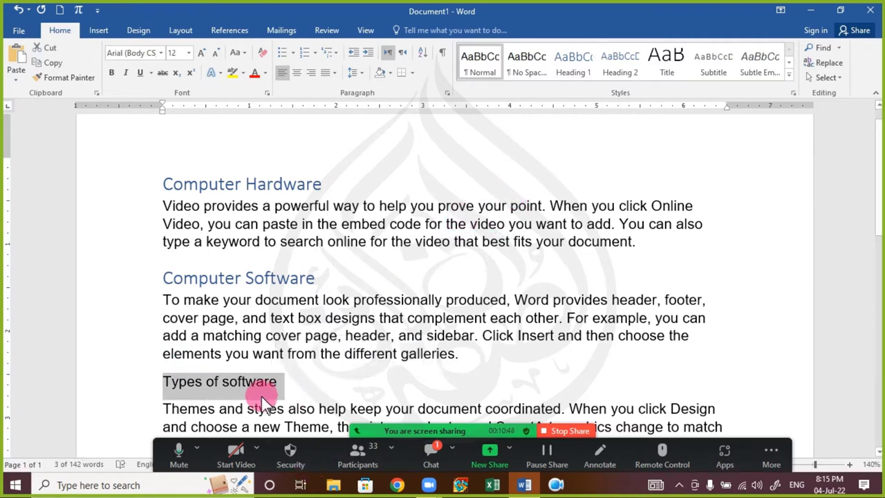
pyautogui.click(621, 66)
pyautogui.click(352, 357)
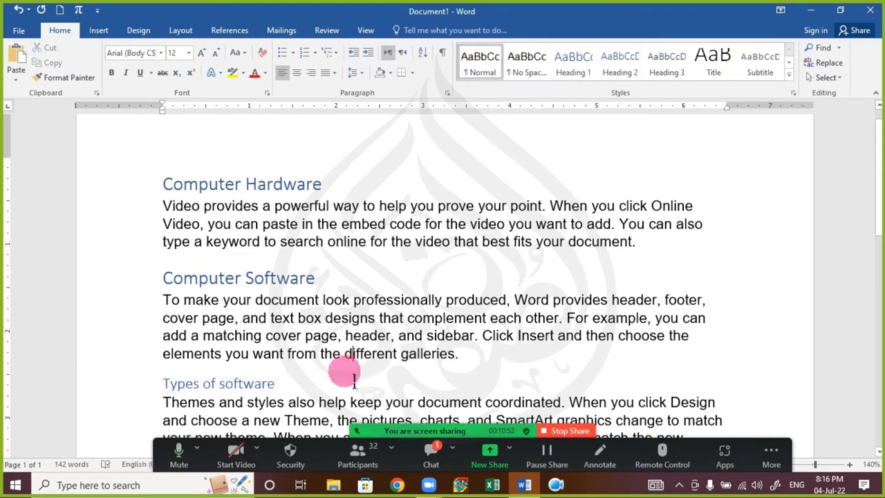
pyautogui.scroll(-1, 326, 390)
pyautogui.scroll(-1, 339, 394)
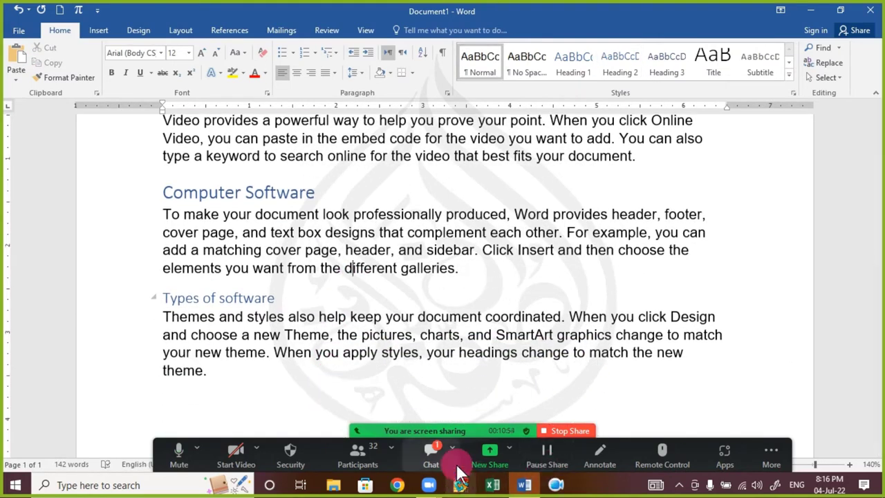
# - Read the newest messages in the Zoom meeting chat and close the chat window
pyautogui.click(436, 453)
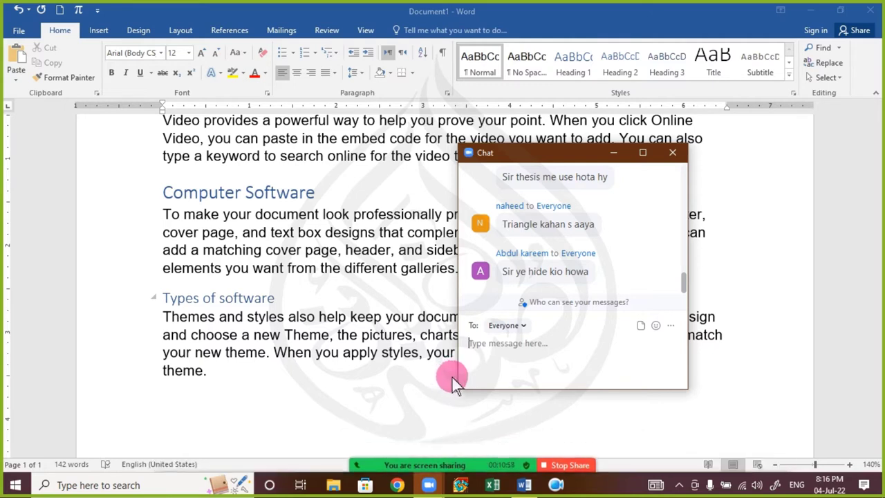
pyautogui.click(673, 153)
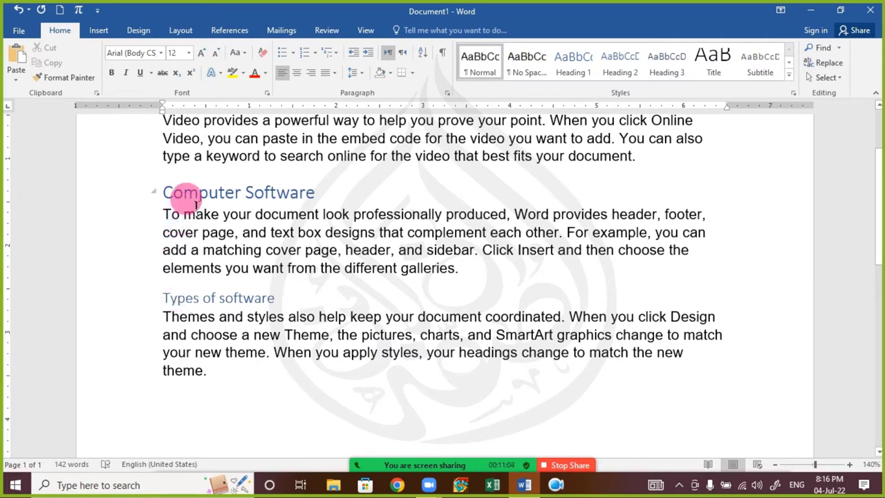
# - Collapse and expand the content under the "Types of software" subheading
pyautogui.click(177, 298)
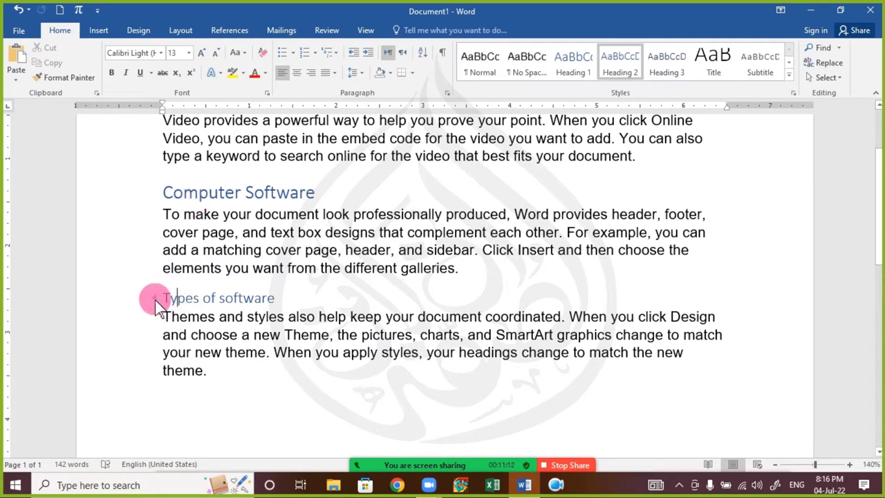
pyautogui.click(155, 299)
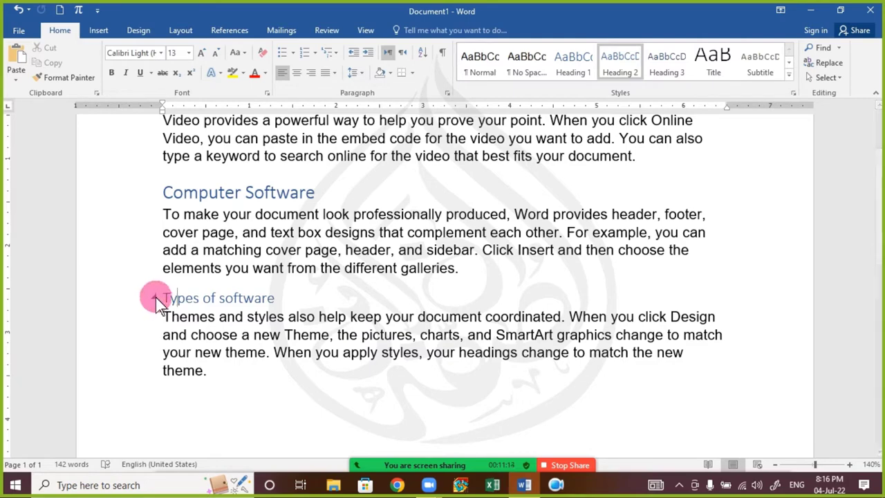
pyautogui.click(155, 298)
pyautogui.click(155, 298)
# - Collapse the "Computer Software" heading together with its nested subheading and expand it again
pyautogui.click(177, 231)
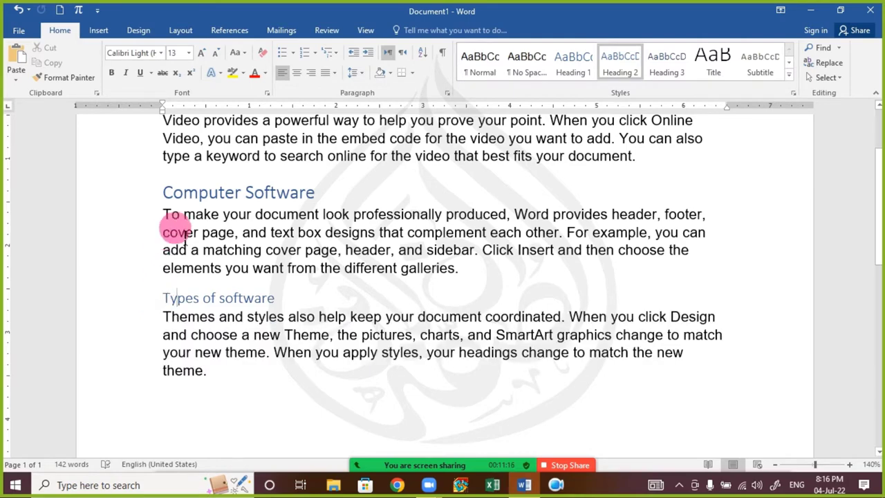
pyautogui.click(157, 196)
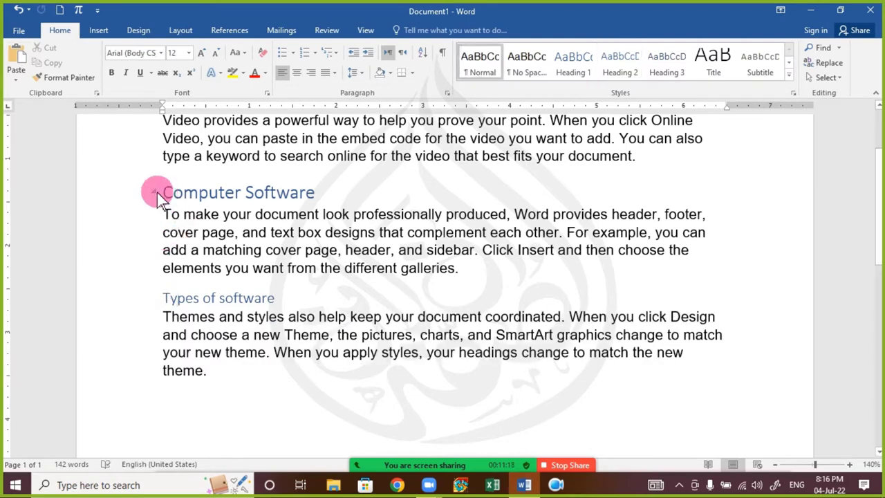
pyautogui.click(157, 196)
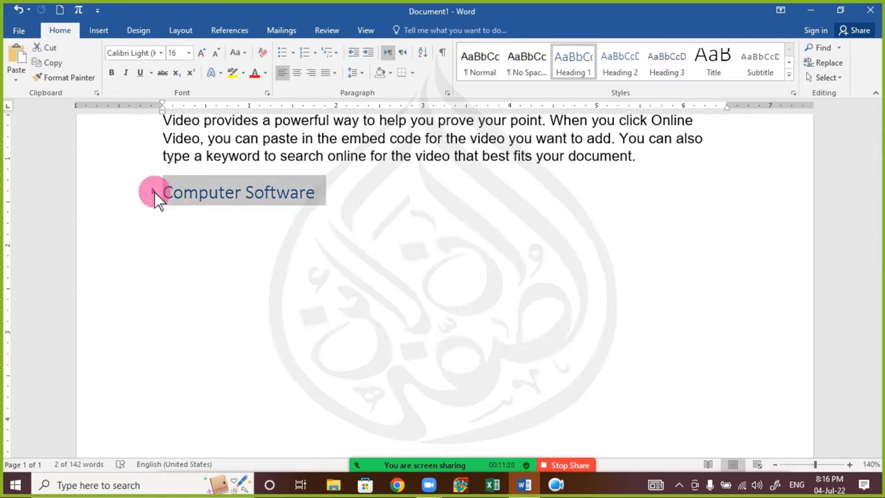
pyautogui.click(155, 192)
pyautogui.click(181, 299)
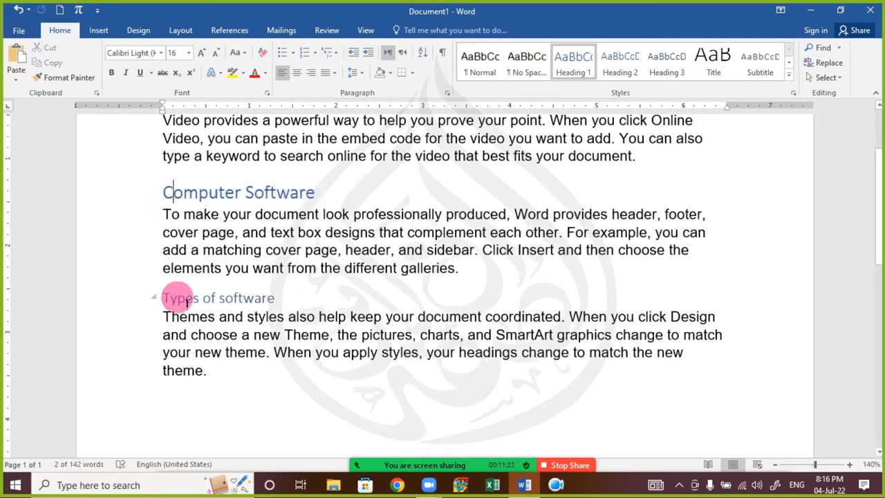
pyautogui.click(200, 200)
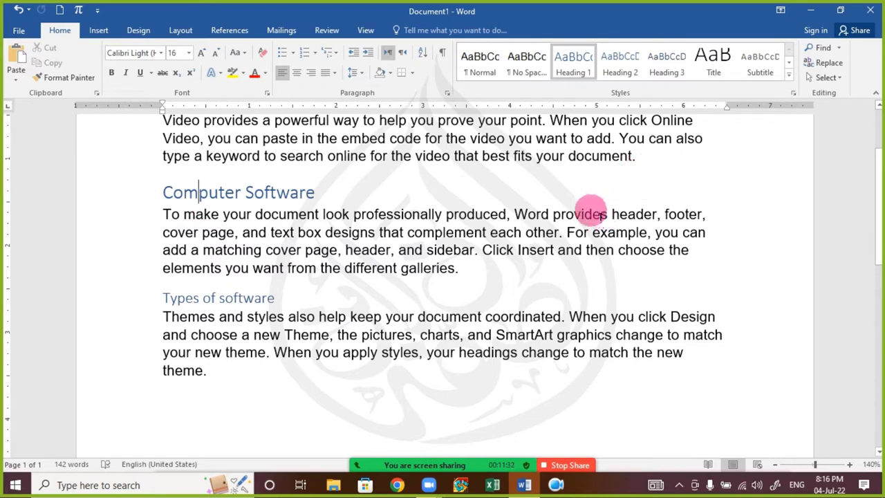
pyautogui.click(215, 299)
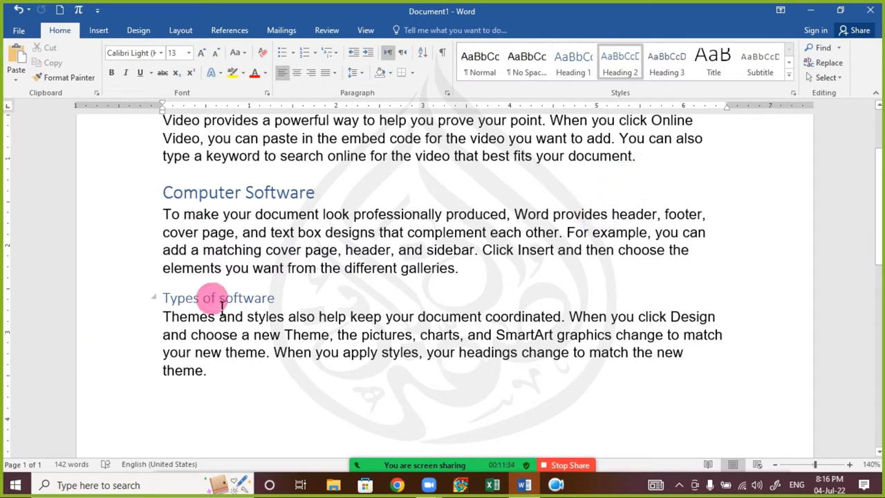
# - Generate one paragraph of sample text with =rand(1) on a new line below the "Types of software" paragraph
pyautogui.click(227, 381)
pyautogui.click(270, 397)
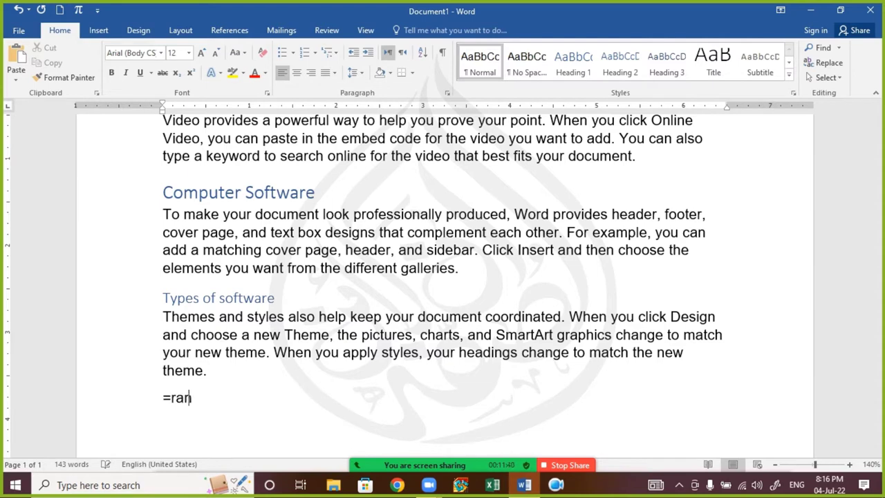
pyautogui.write('=rand()')
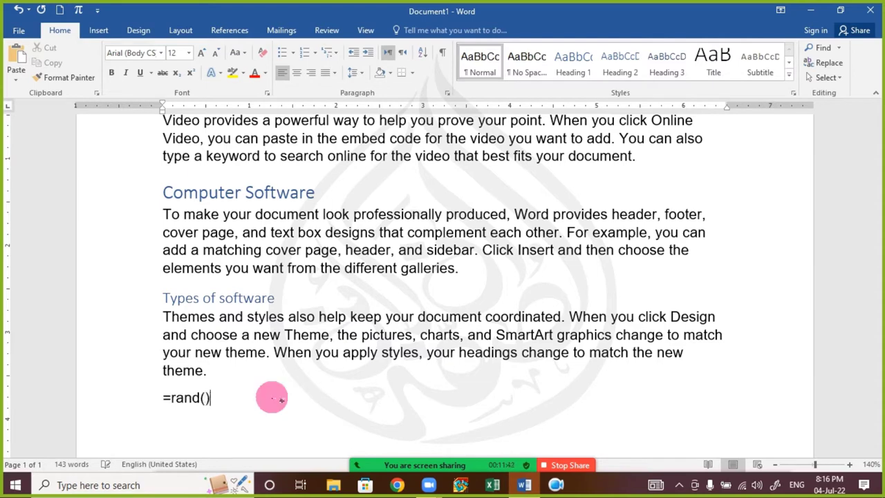
pyautogui.write('4')
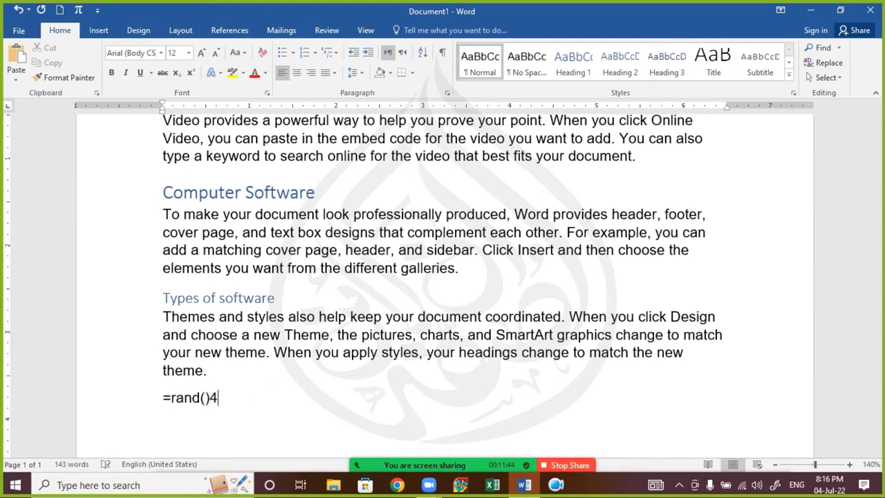
pyautogui.press('Left')
pyautogui.write('4')
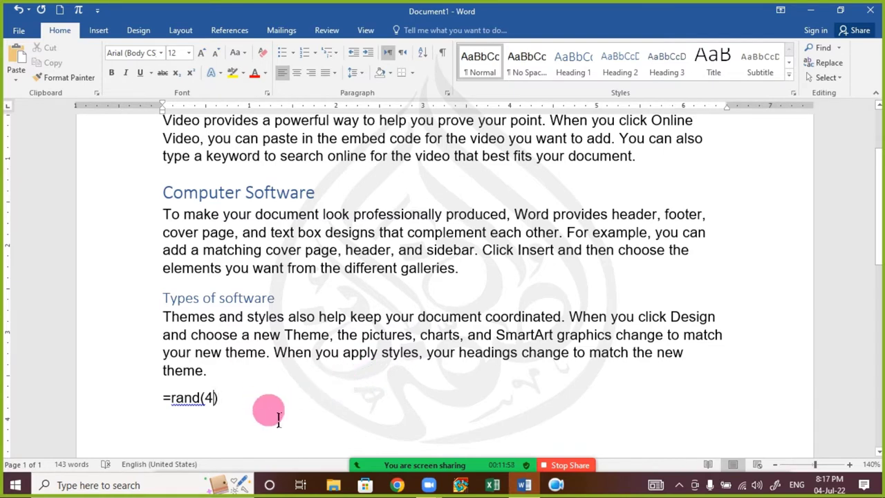
pyautogui.write('\\1')
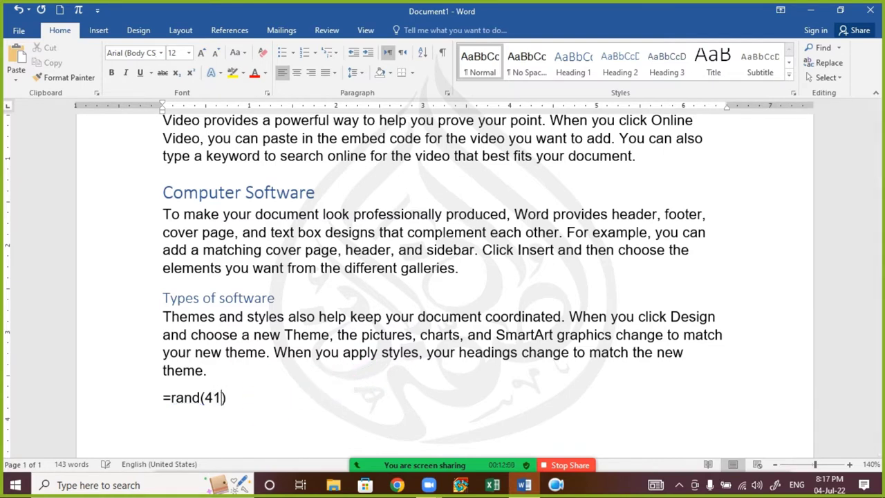
pyautogui.press('BackSpace')
pyautogui.press('BackSpace')
pyautogui.write('1')
pyautogui.click(257, 391)
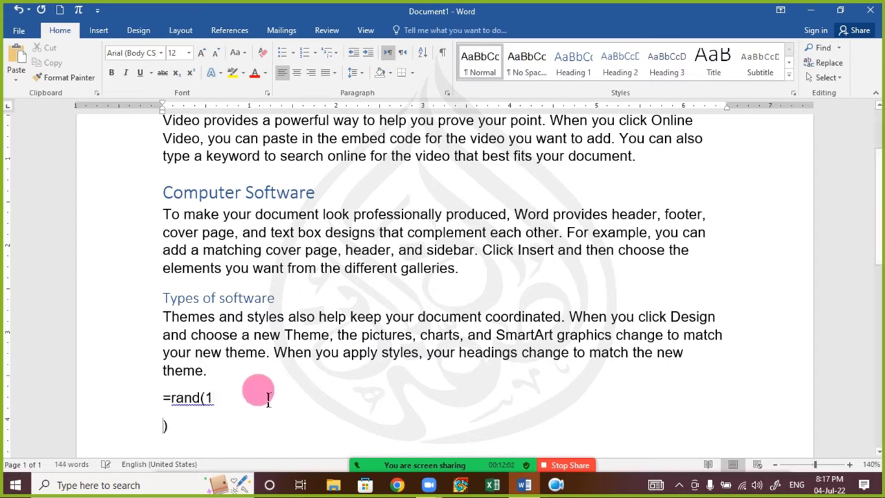
pyautogui.click(257, 390)
pyautogui.press('Delete')
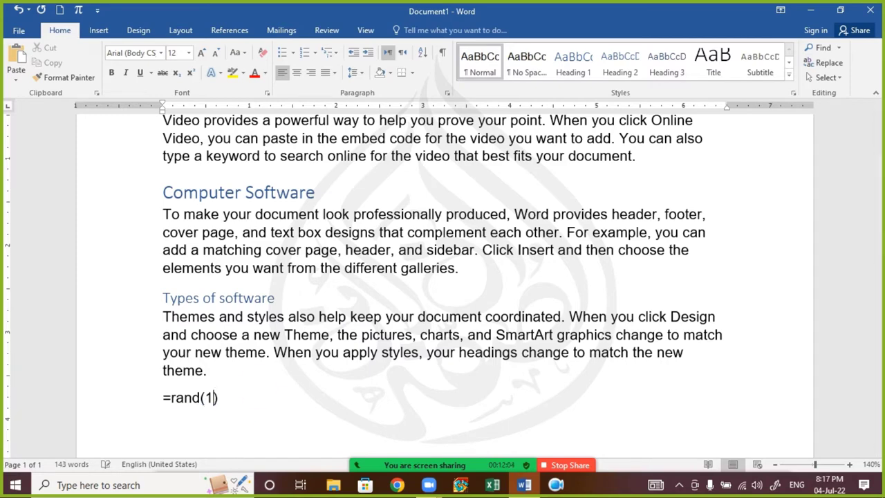
pyautogui.click(265, 397)
pyautogui.press('Return')
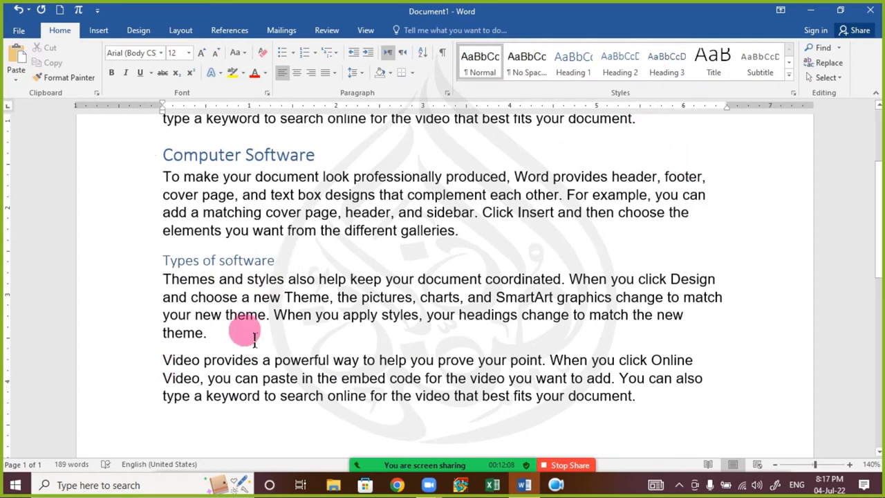
# - Add the line "ABCD" above the last sample paragraph and apply the Heading 3 style to it
pyautogui.press('Return')
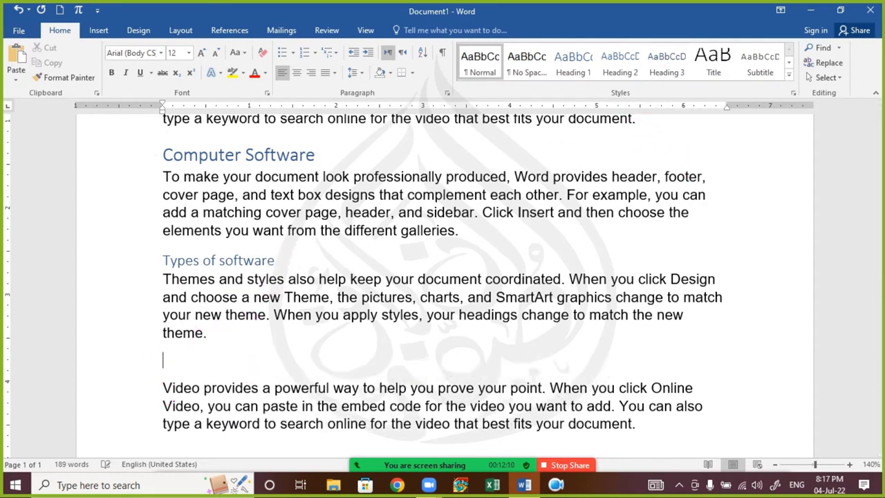
pyautogui.click(217, 338)
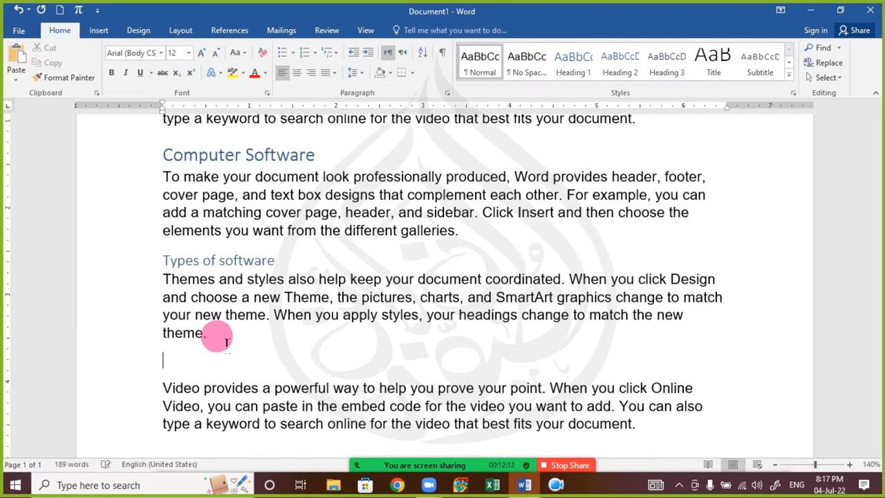
pyautogui.write('ABCD')
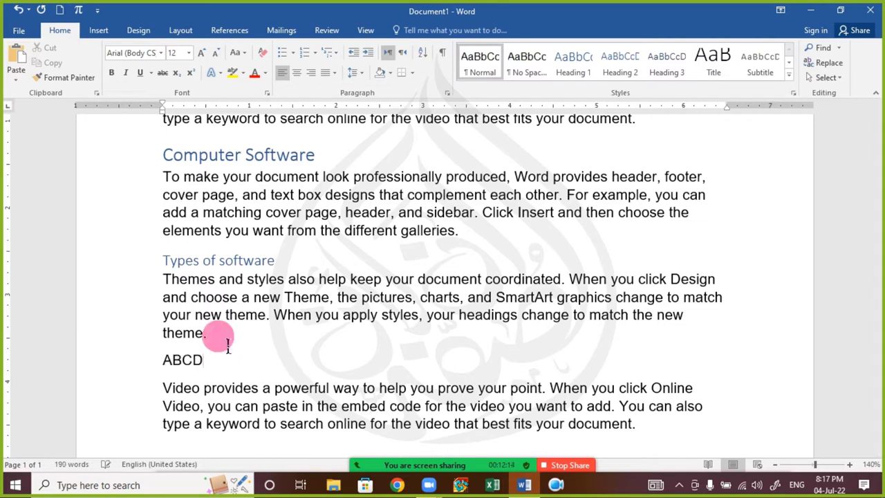
pyautogui.hotkey('shift', 'Home')
pyautogui.click(665, 63)
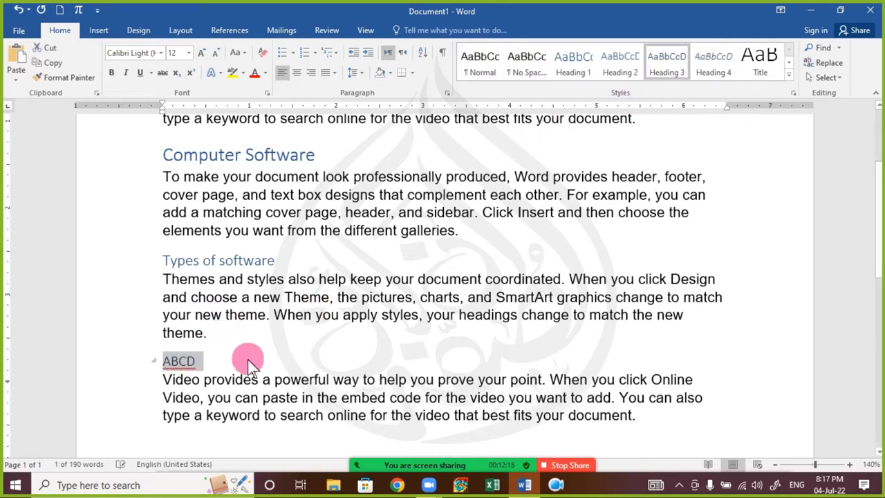
pyautogui.click(241, 366)
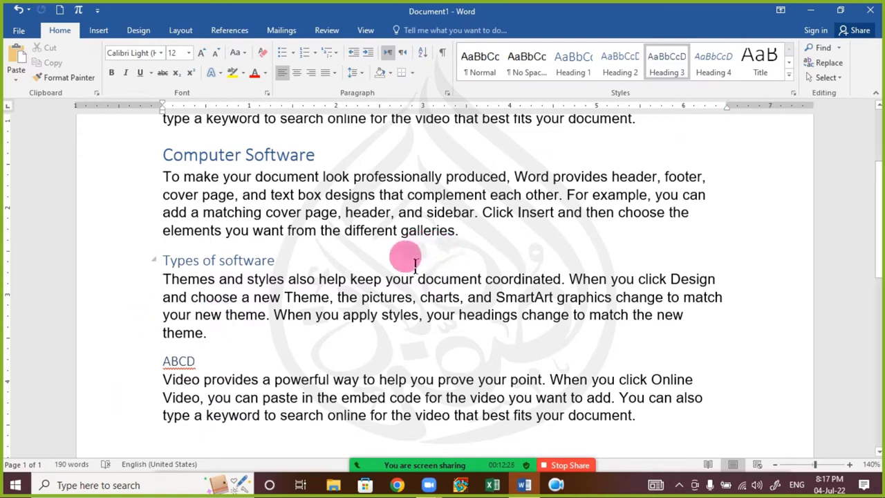
pyautogui.scroll(4, 406, 263)
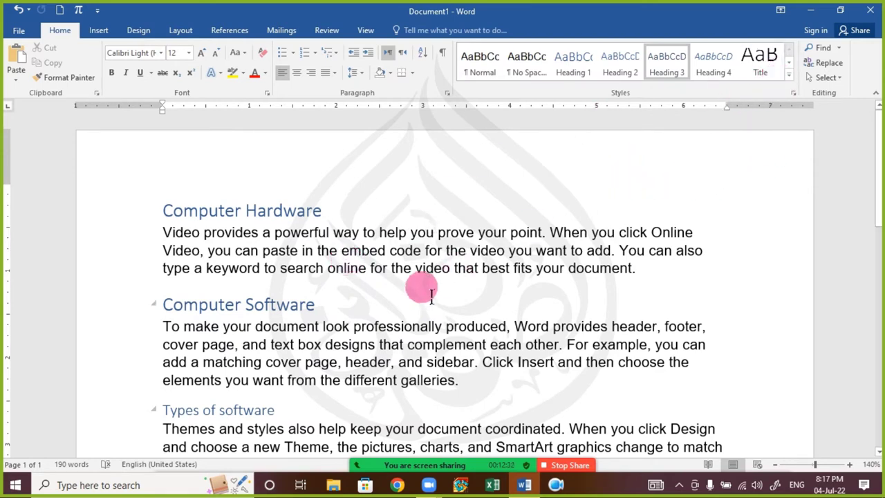
pyautogui.click(212, 267)
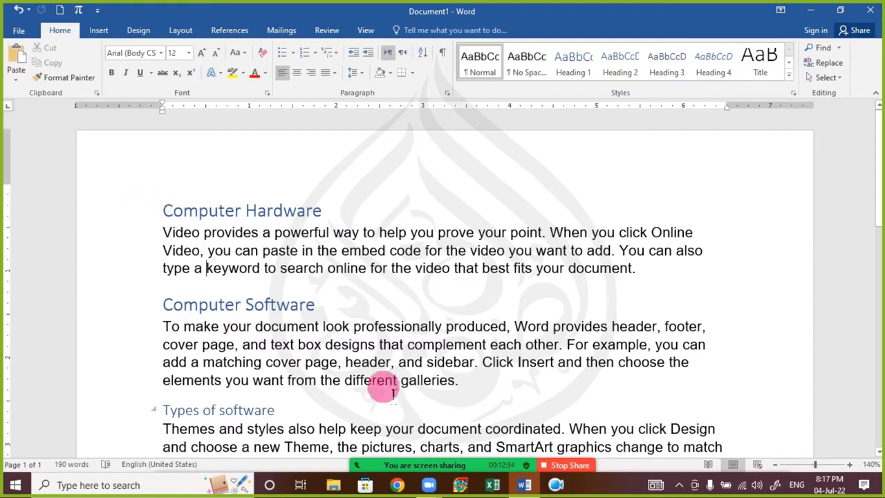
# - Open the Zoom meeting chat, read the recent participant messages, and close the chat window
pyautogui.click(431, 464)
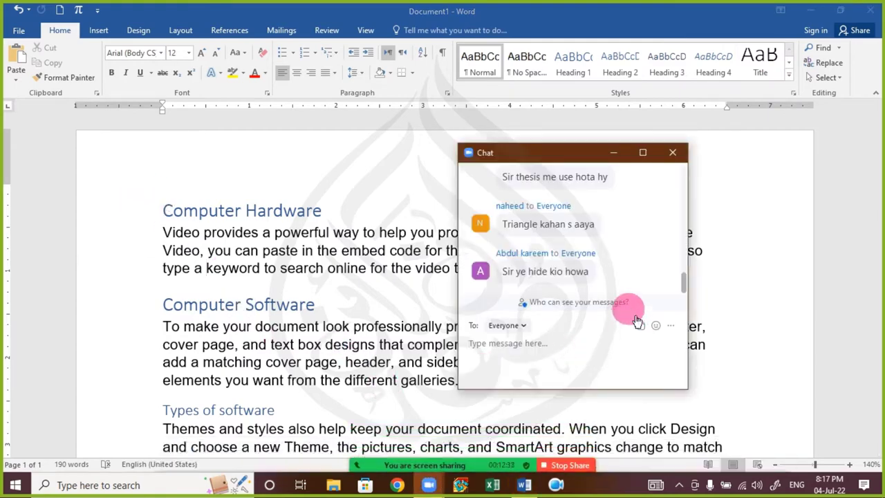
pyautogui.scroll(2, 640, 271)
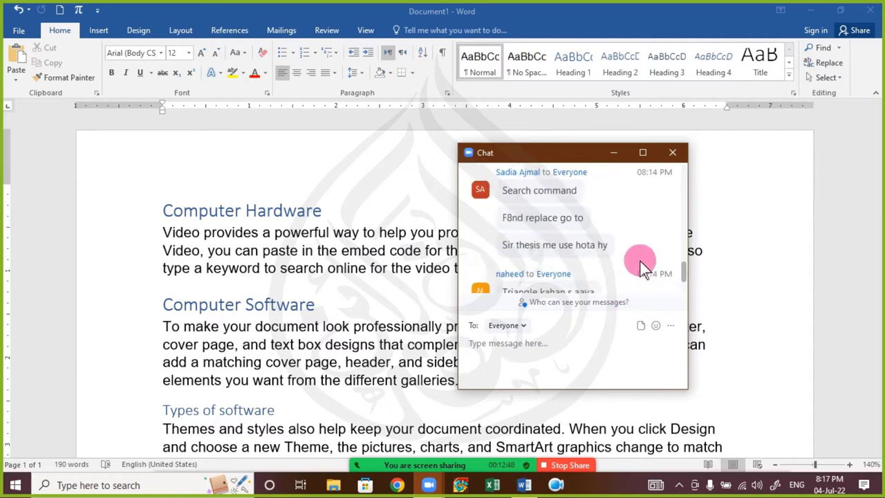
pyautogui.scroll(-2, 640, 259)
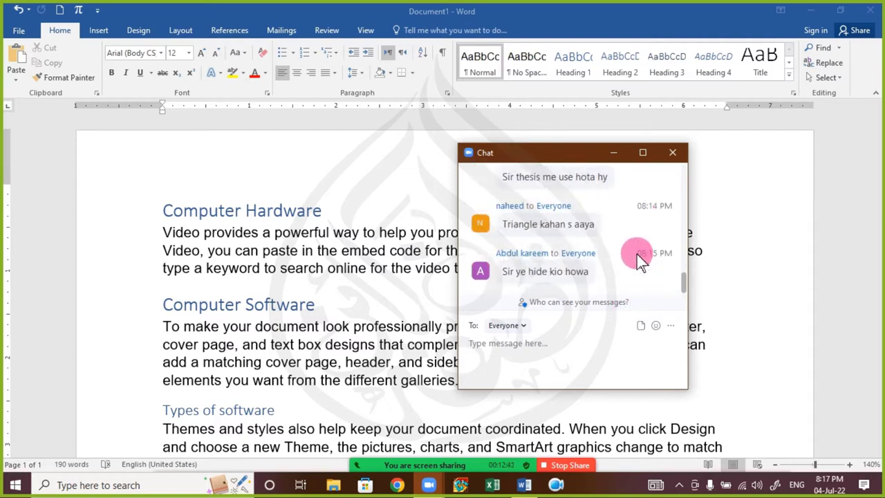
pyautogui.click(675, 155)
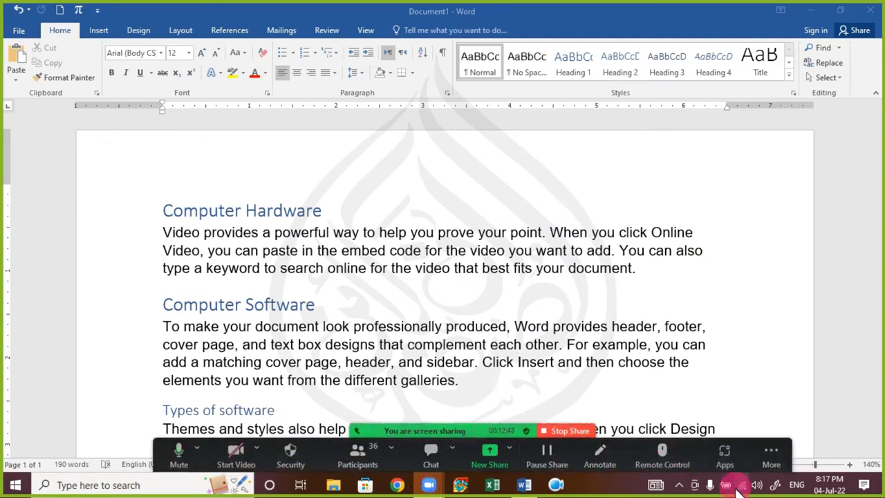
pyautogui.moveTo(630, 481)
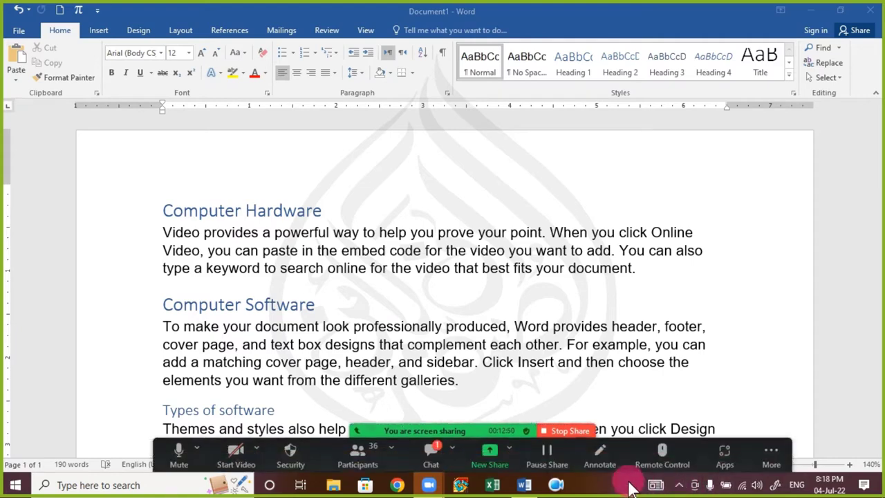
pyautogui.click(417, 447)
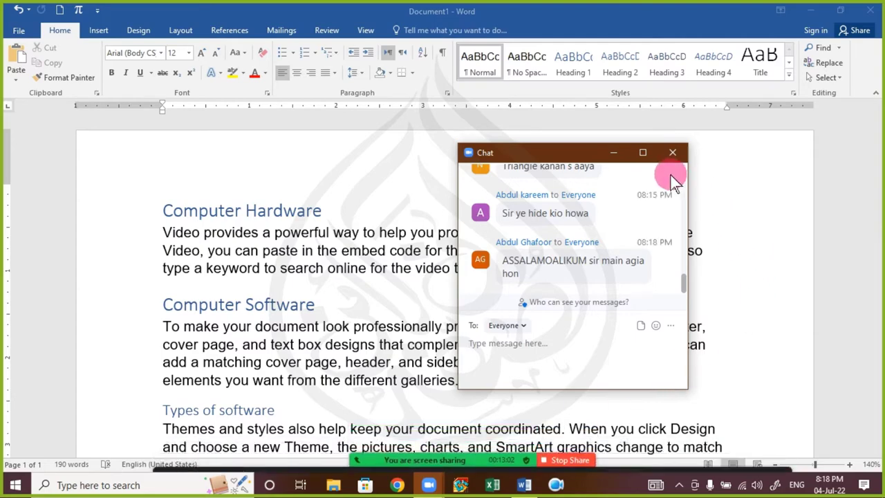
pyautogui.click(673, 154)
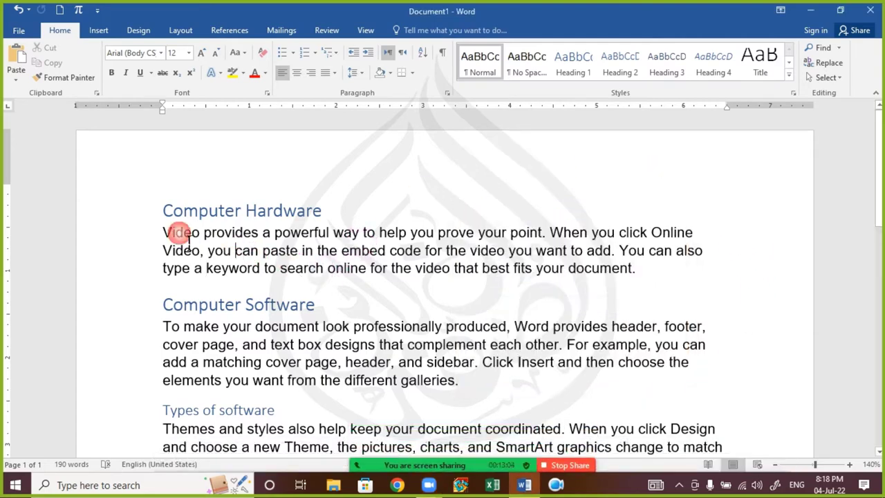
pyautogui.click(166, 233)
pyautogui.click(168, 223)
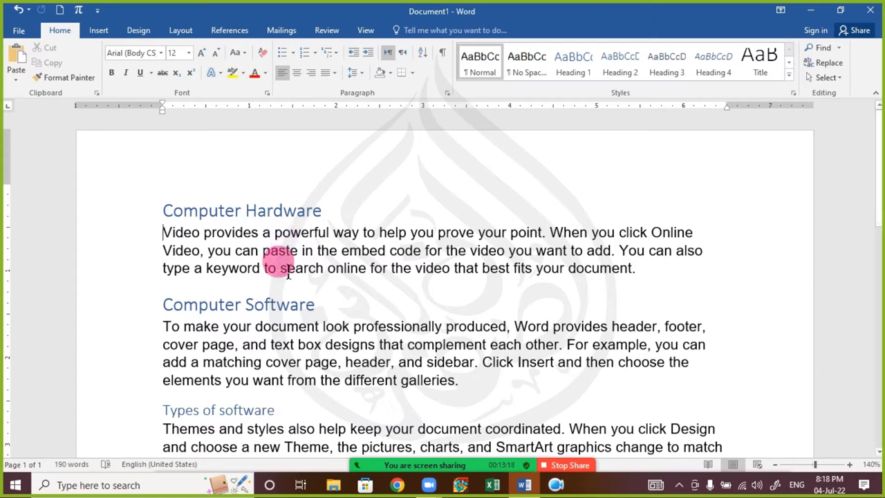
pyautogui.moveTo(174, 239); pyautogui.dragTo(389, 334)
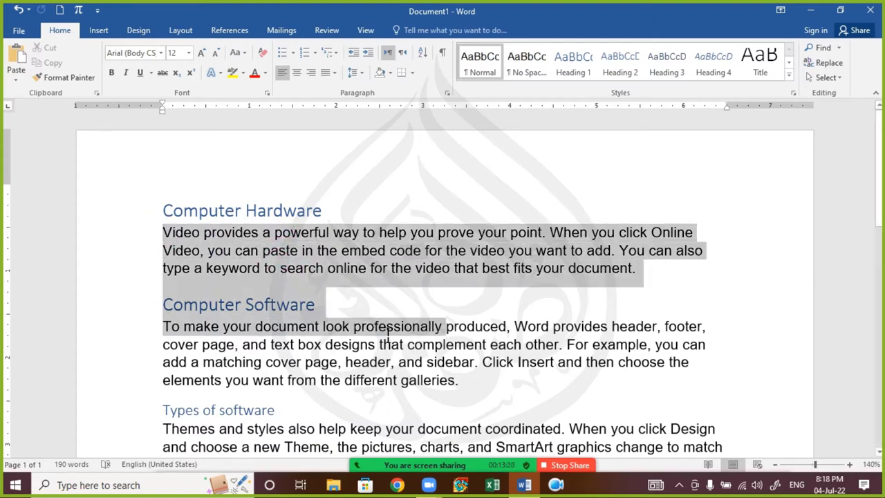
pyautogui.click(211, 269)
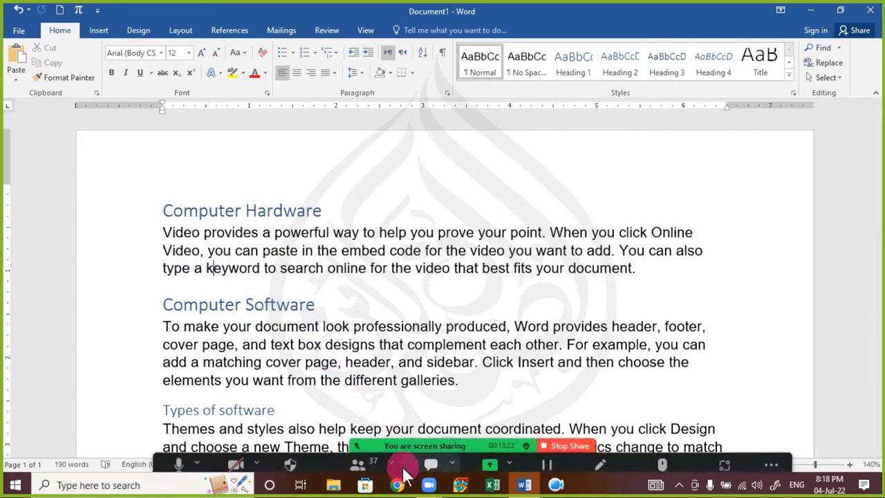
pyautogui.click(170, 213)
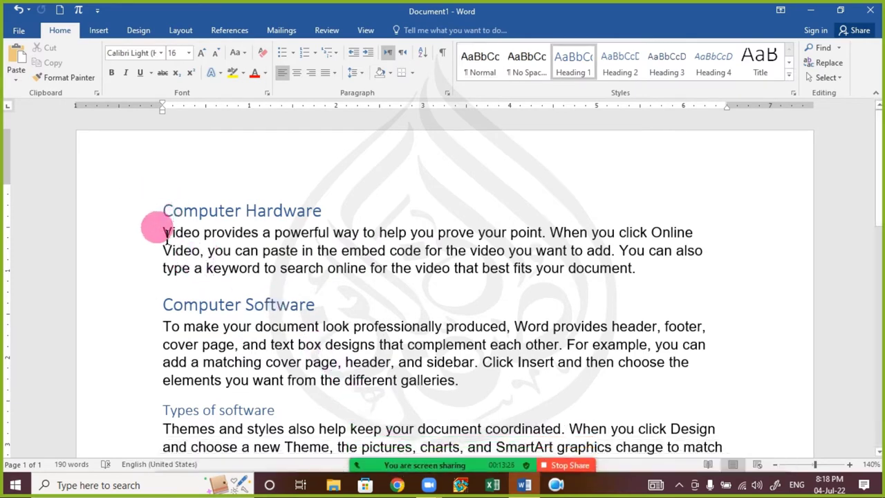
# - Undo the earlier edits until the "Computer Hardware", "Computer Sofware" and "Types of software" lines are plain Normal text again
pyautogui.scroll(-2, 165, 235)
pyautogui.hotkey('ctrl', 'z')
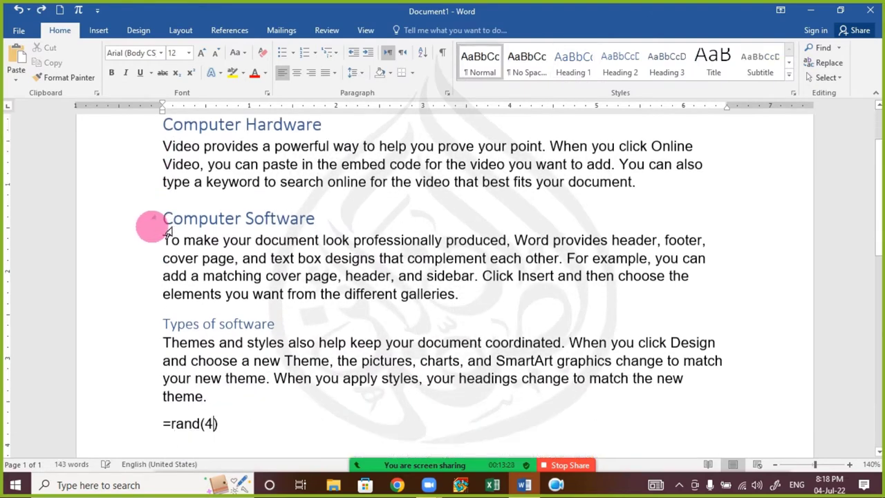
pyautogui.hotkey('ctrl', 'z')
pyautogui.hotkey('ctrl', 'z')
pyautogui.hotkey('ctrl', 'z')
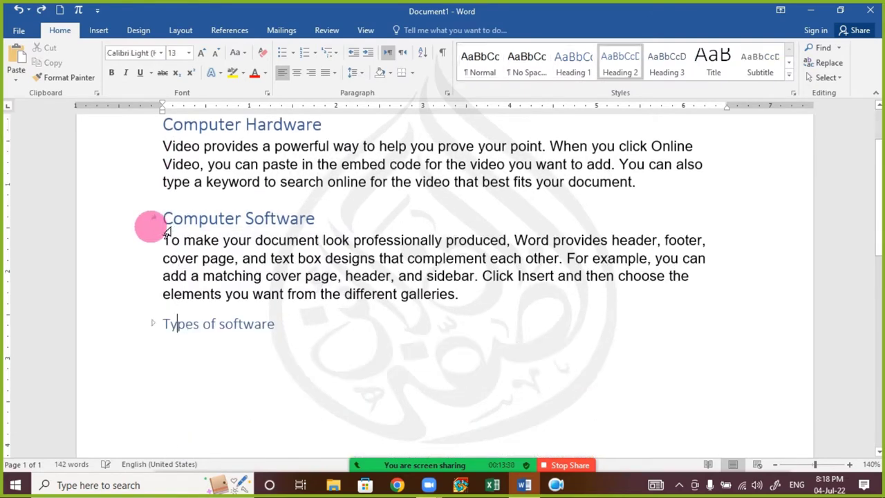
pyautogui.hotkey('ctrl', 'z')
pyautogui.hotkey('ctrl', 'z')
pyautogui.hotkey('ctrl', 'z')
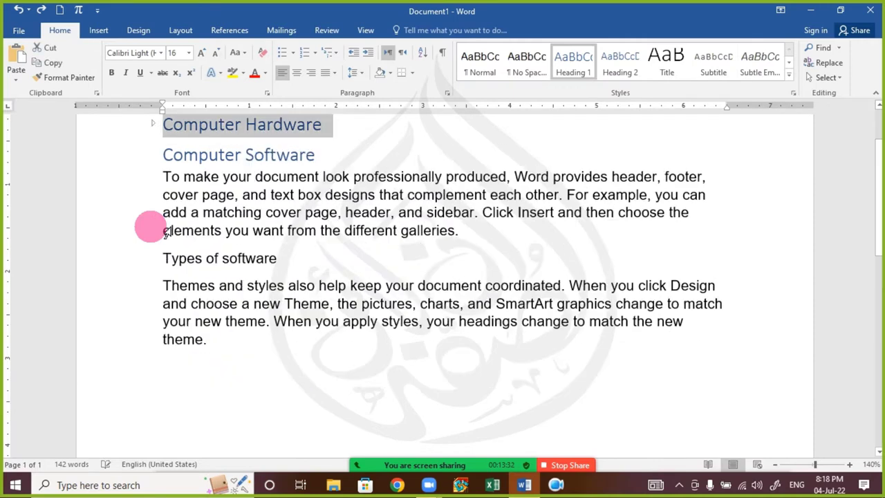
pyautogui.hotkey('ctrl', 'z')
pyautogui.hotkey('ctrl', 'z')
pyautogui.hotkey('ctrl', 'z')
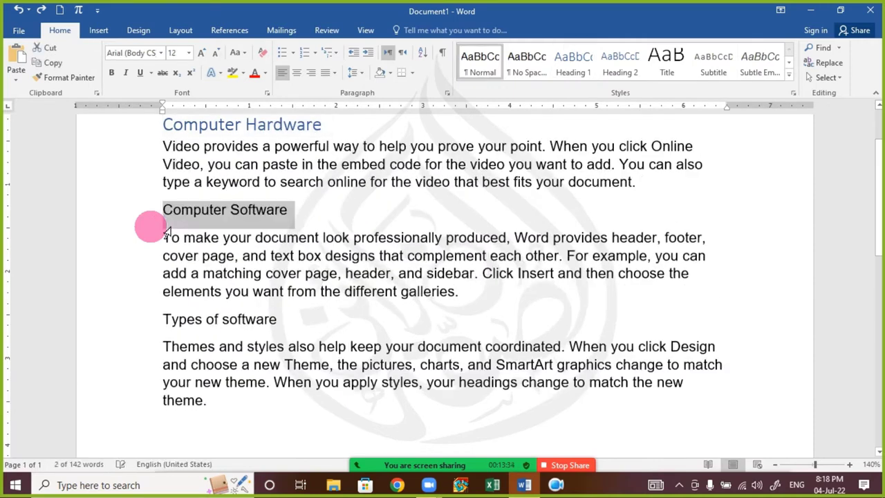
pyautogui.hotkey('ctrl', 'y')
pyautogui.hotkey('ctrl', 'y')
pyautogui.hotkey('ctrl', 'y')
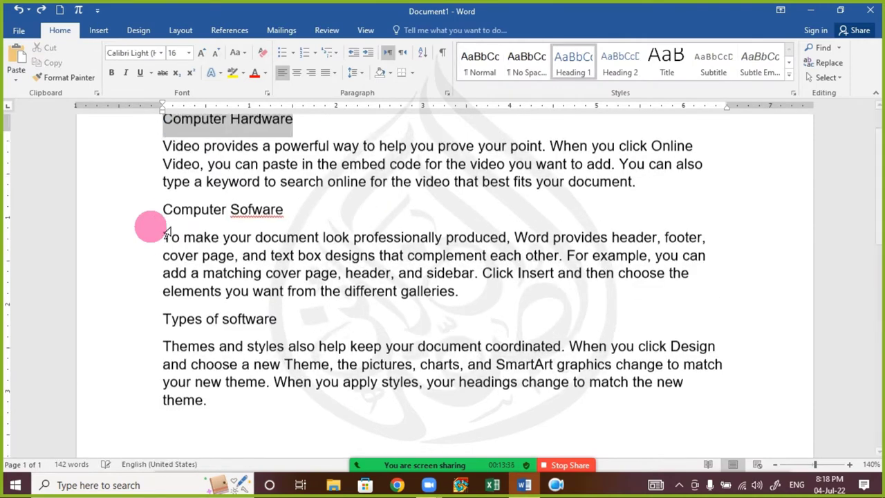
pyautogui.click(240, 202)
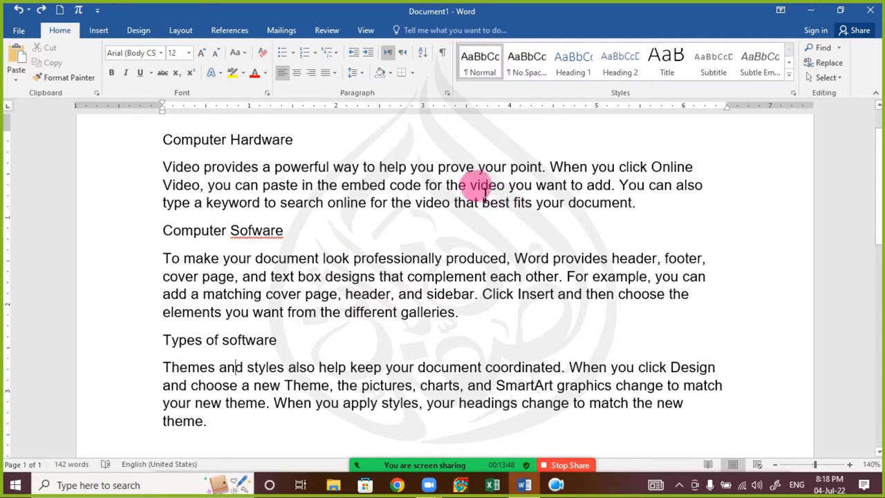
pyautogui.click(173, 140)
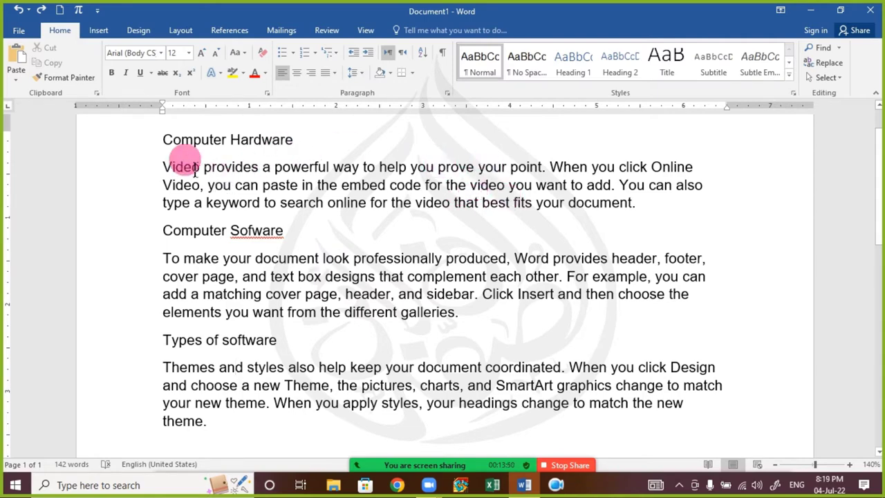
pyautogui.scroll(2, 166, 212)
pyautogui.doubleClick(170, 222)
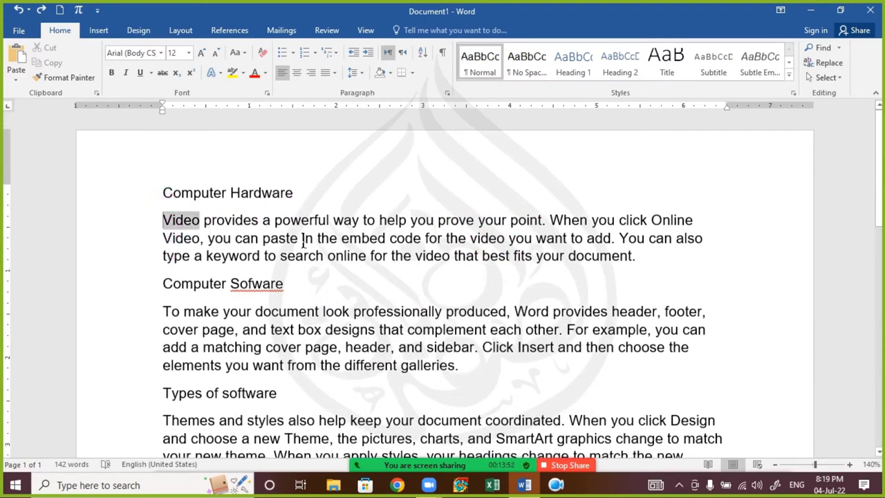
pyautogui.tripleClick(302, 242)
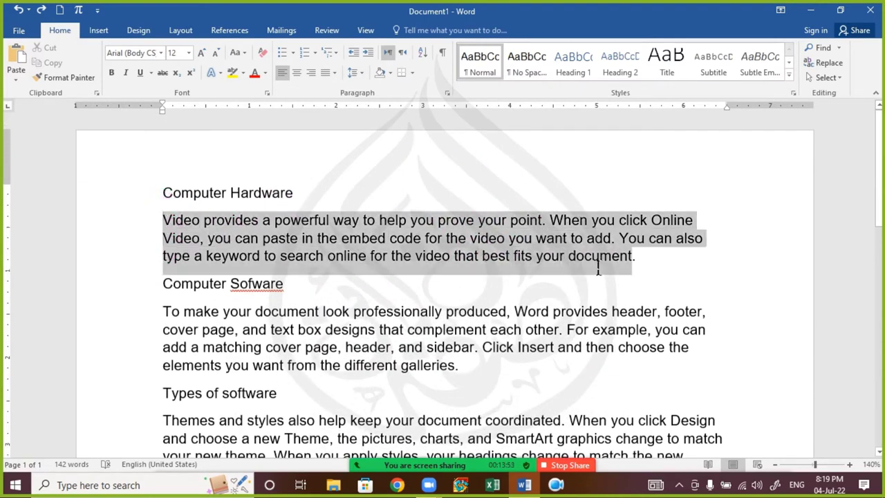
# - Correct the misspelled word "Sofware" to "Software" in the second title line
pyautogui.click(254, 285)
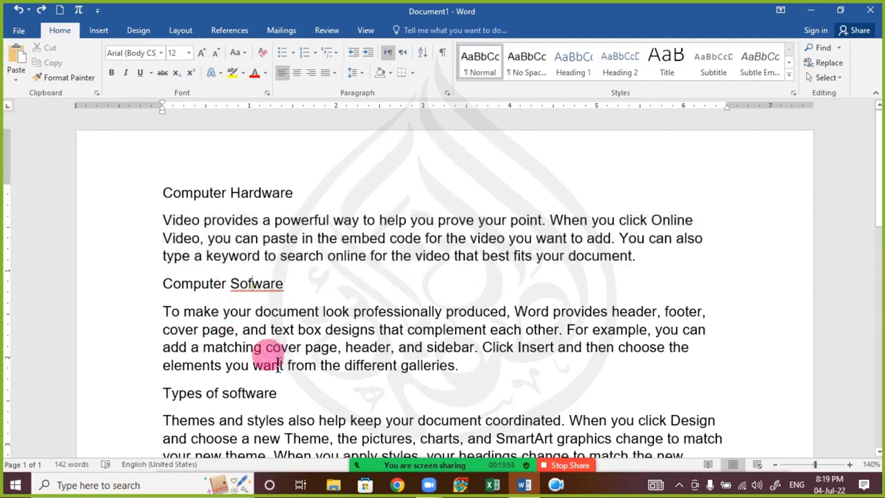
pyautogui.write('t')
pyautogui.click(242, 349)
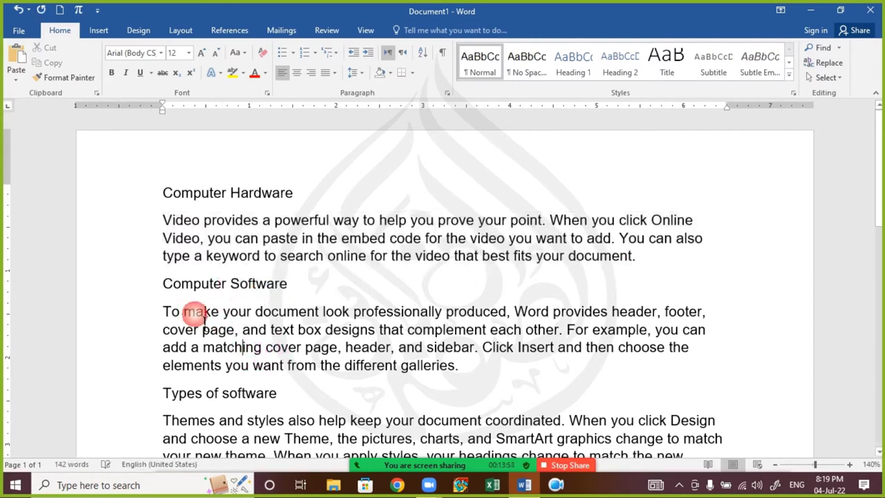
pyautogui.moveTo(171, 292); pyautogui.dragTo(289, 285)
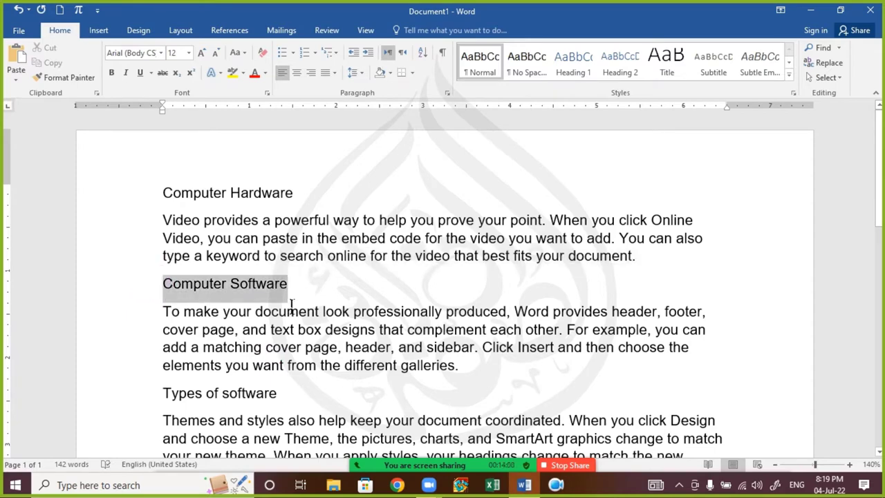
pyautogui.moveTo(170, 193); pyautogui.dragTo(312, 191)
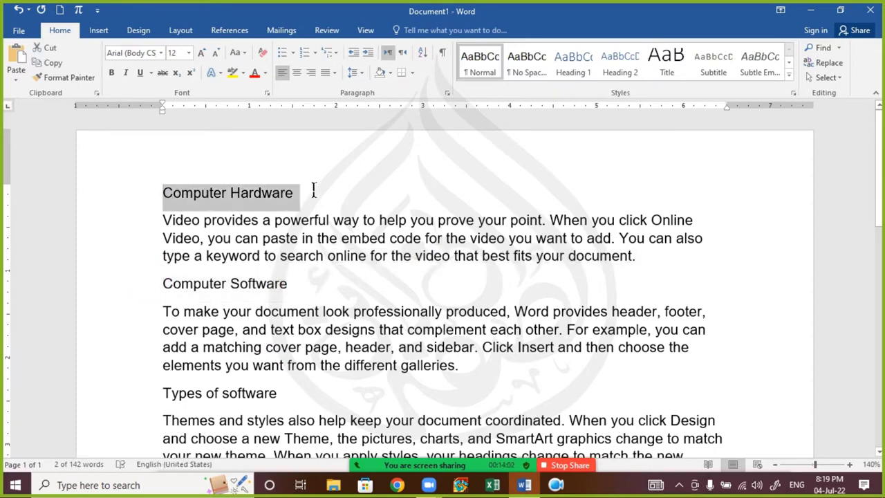
pyautogui.scroll(-2, 202, 367)
pyautogui.moveTo(172, 308); pyautogui.dragTo(352, 318)
pyautogui.click(239, 398)
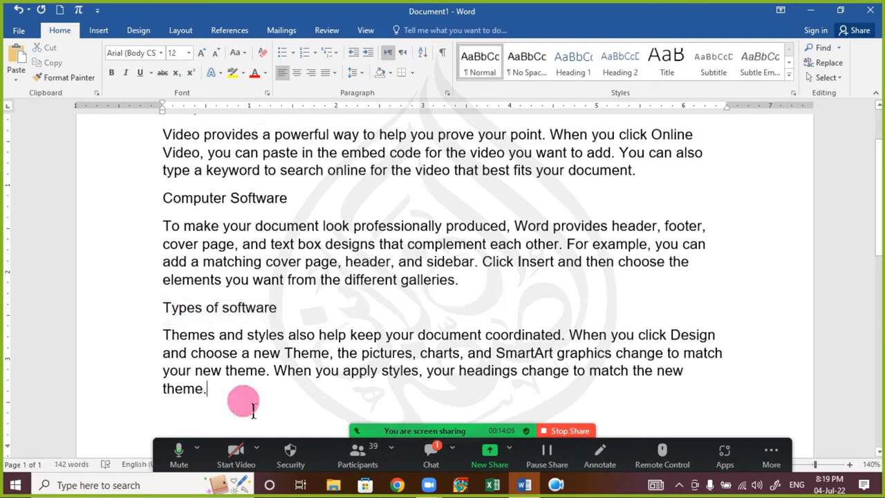
pyautogui.press('Return')
pyautogui.write('=r')
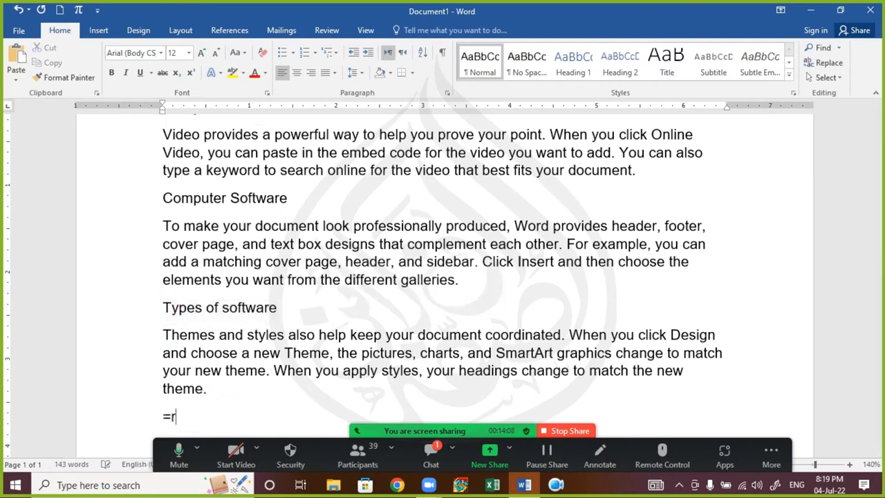
pyautogui.write('and()')
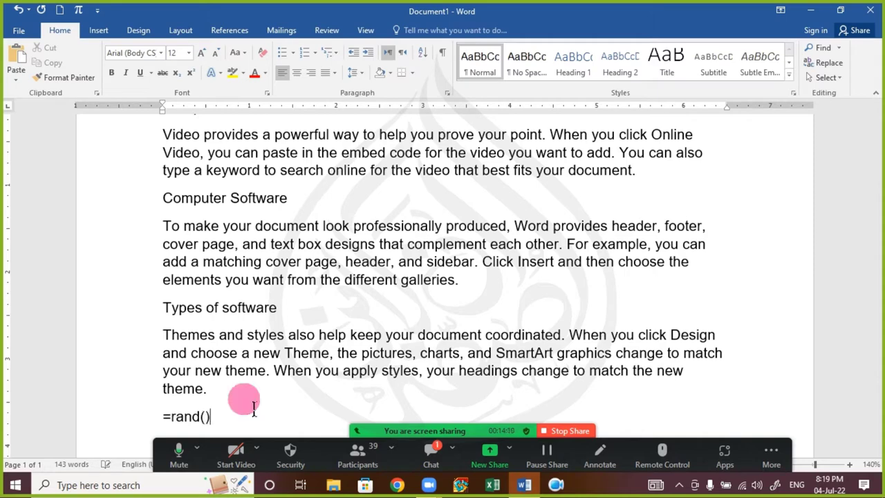
pyautogui.press('BackSpace')
pyautogui.press('BackSpace')
pyautogui.press('BackSpace')
pyautogui.press('BackSpace')
pyautogui.press('BackSpace')
pyautogui.press('BackSpace')
pyautogui.press('BackSpace')
pyautogui.press('BackSpace')
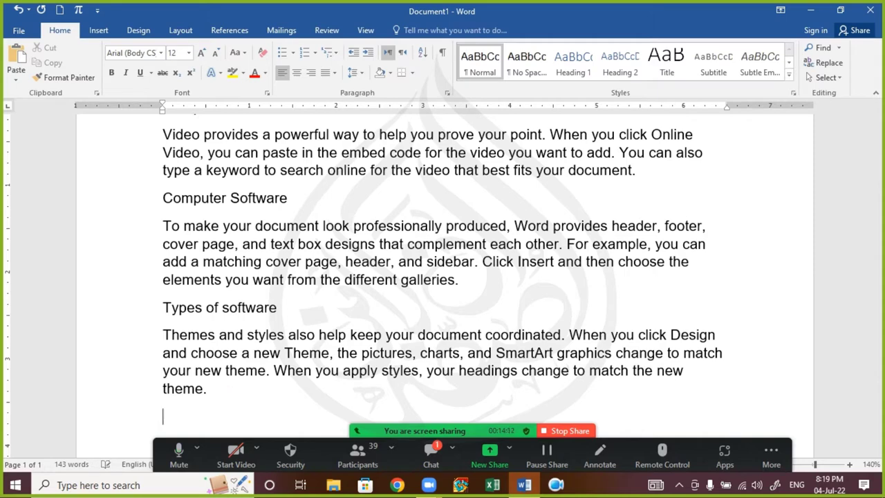
# - Check the new message in the Zoom meeting chat and dismiss the chat window
pyautogui.scroll(2, 217, 369)
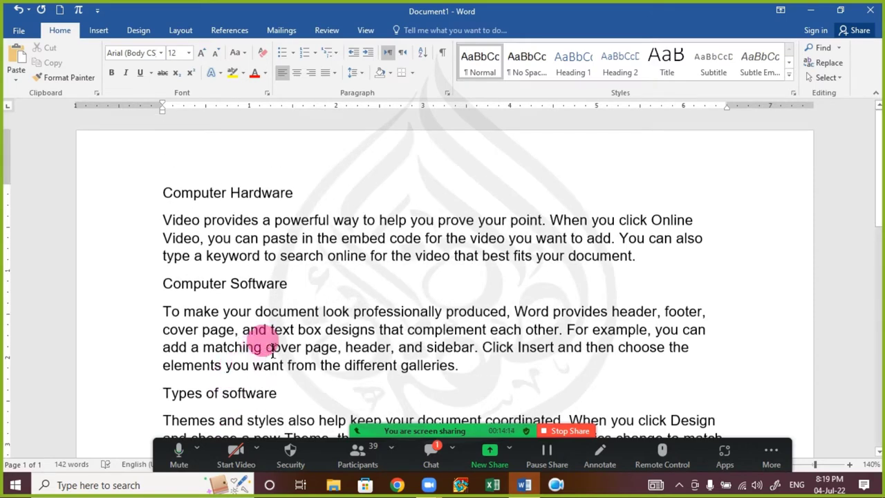
pyautogui.click(438, 454)
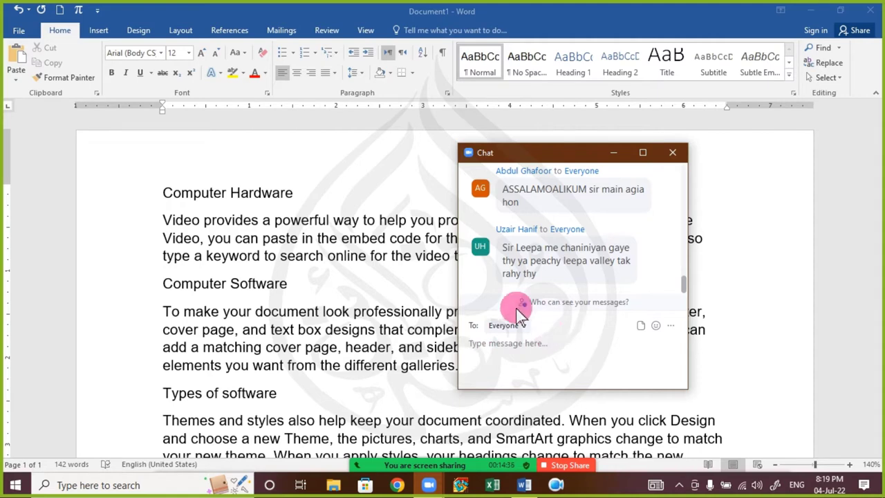
pyautogui.click(676, 159)
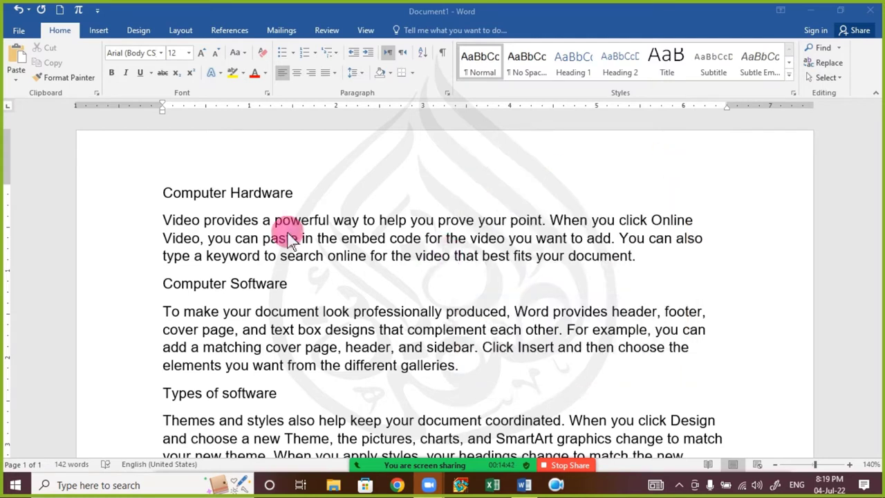
pyautogui.click(163, 193)
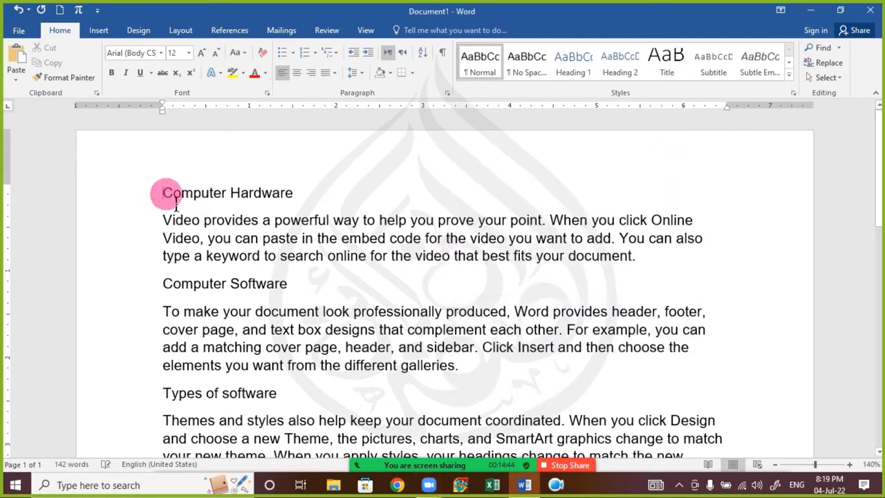
pyautogui.click(166, 195)
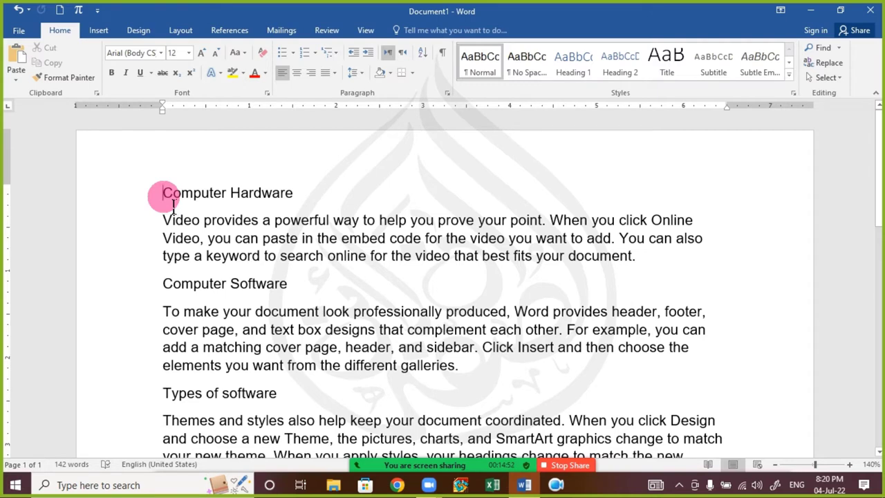
pyautogui.moveTo(173, 203); pyautogui.dragTo(340, 204)
pyautogui.click(309, 221)
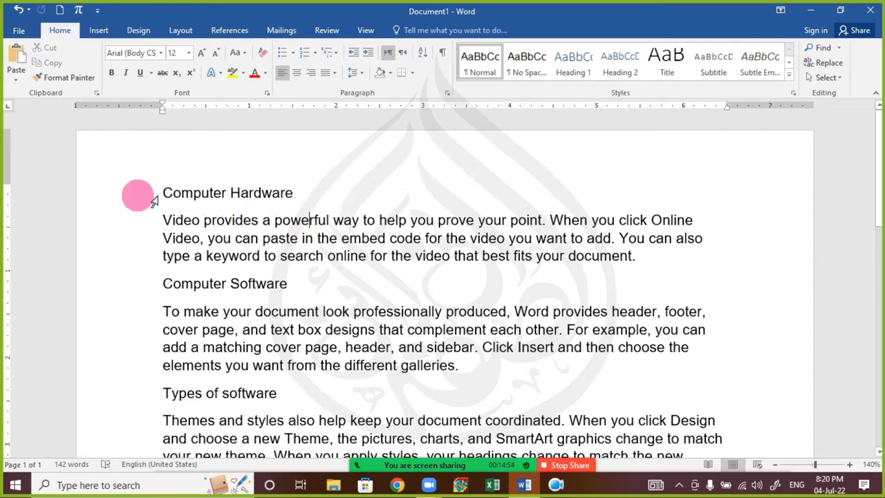
pyautogui.click(163, 196)
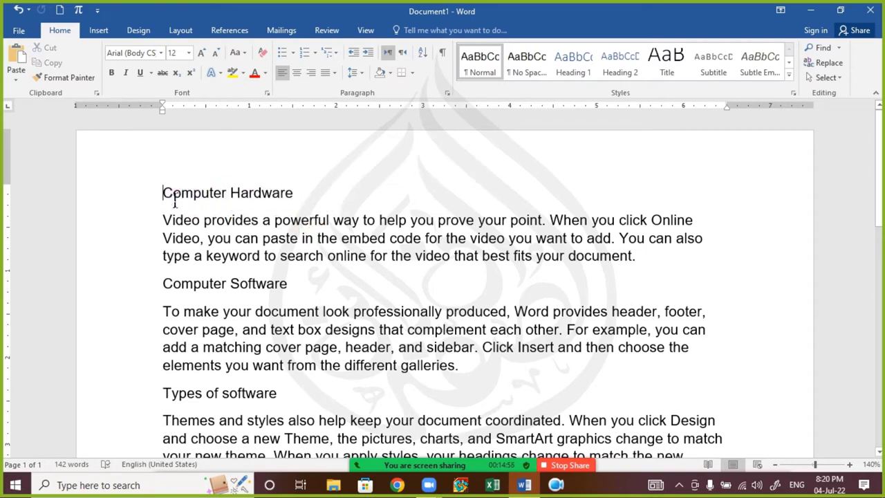
pyautogui.moveTo(174, 201); pyautogui.dragTo(291, 199)
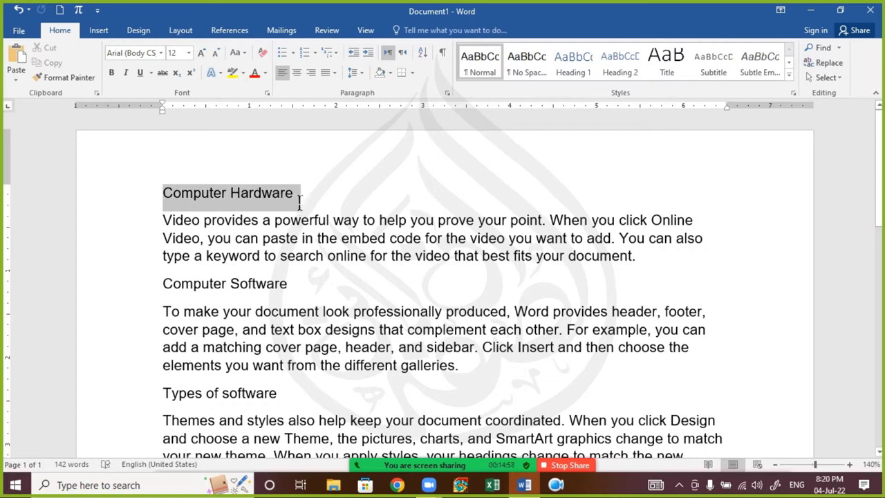
pyautogui.click(304, 197)
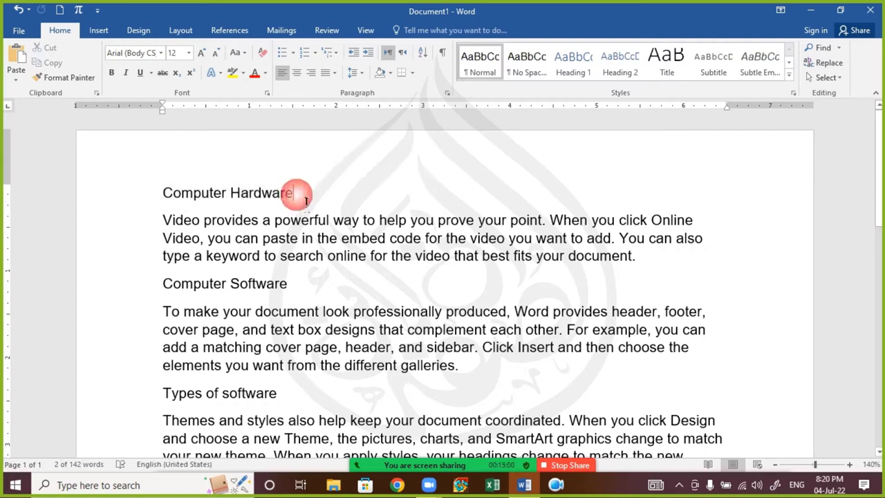
pyautogui.moveTo(305, 199); pyautogui.dragTo(327, 210)
pyautogui.click(263, 238)
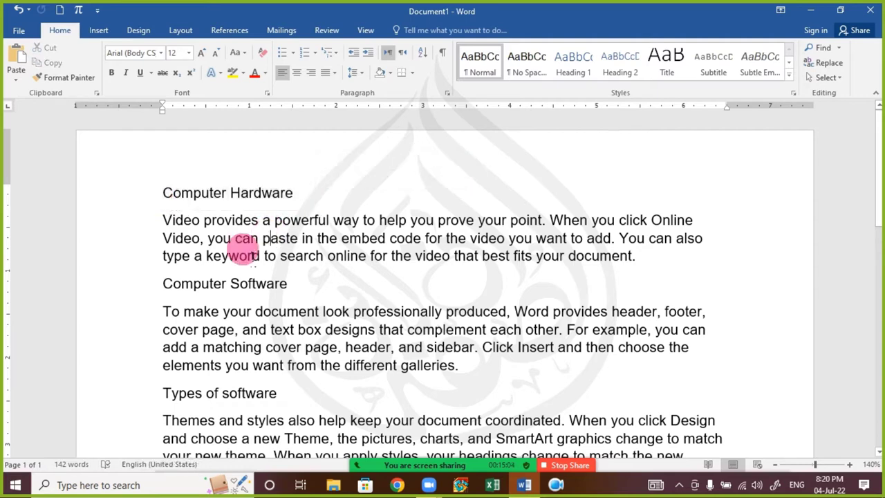
pyautogui.moveTo(161, 285); pyautogui.dragTo(306, 286)
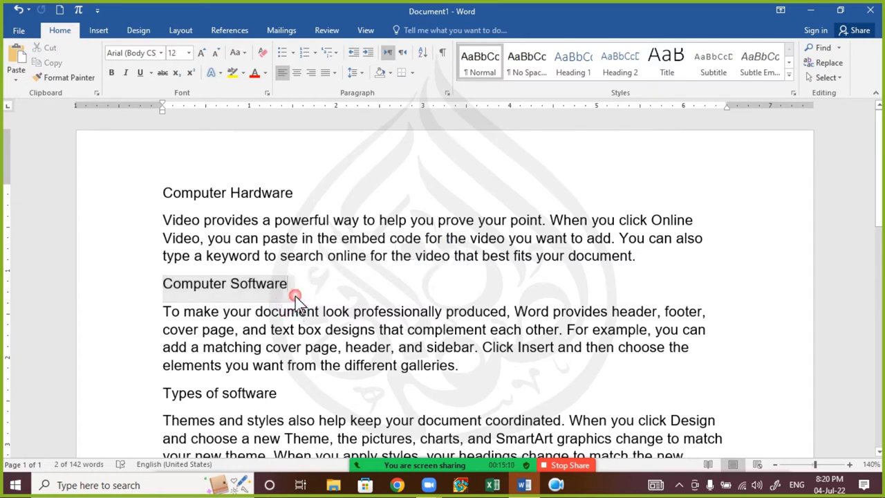
pyautogui.click(296, 297)
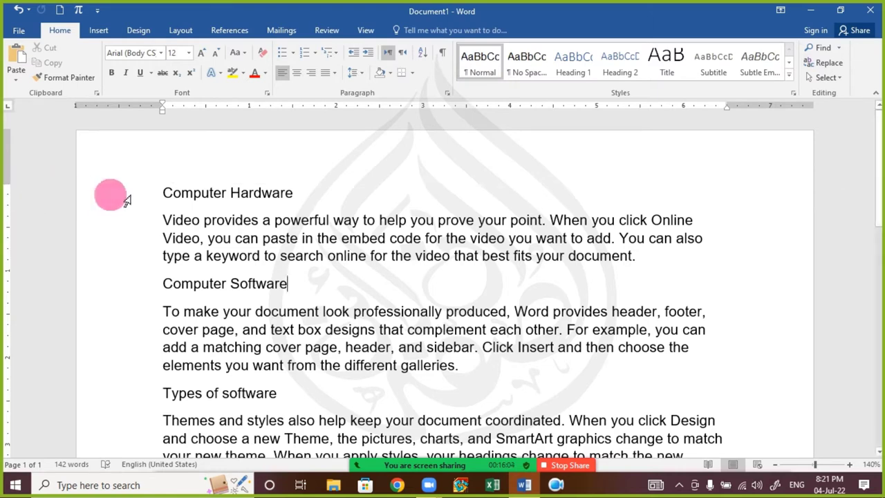
pyautogui.tripleClick(162, 194)
pyautogui.click(206, 255)
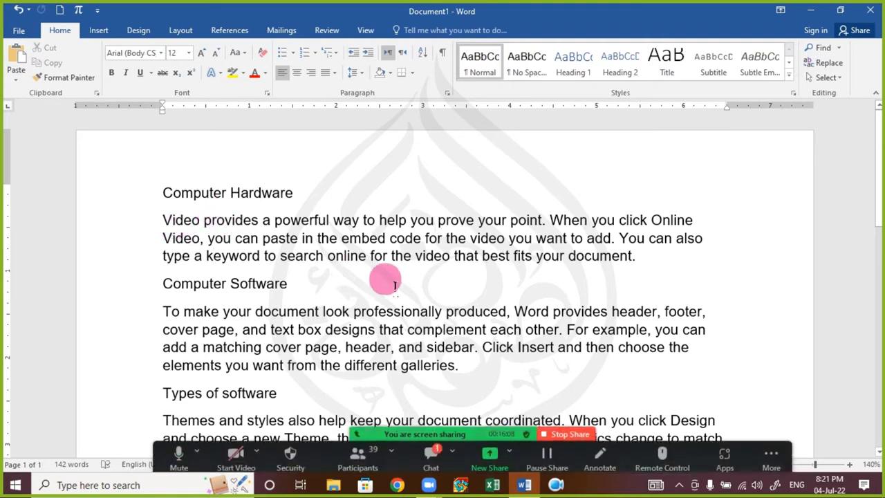
# - Check the new message in the Zoom meeting chat and close the chat window
pyautogui.click(165, 193)
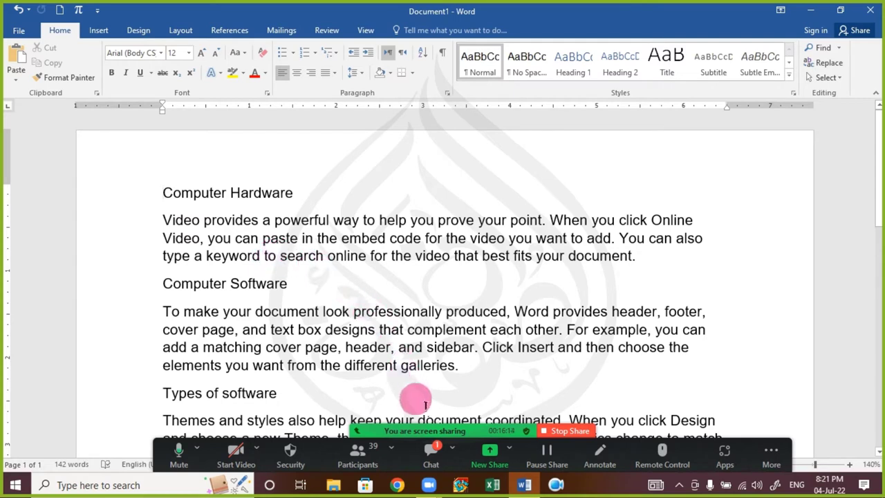
pyautogui.click(429, 451)
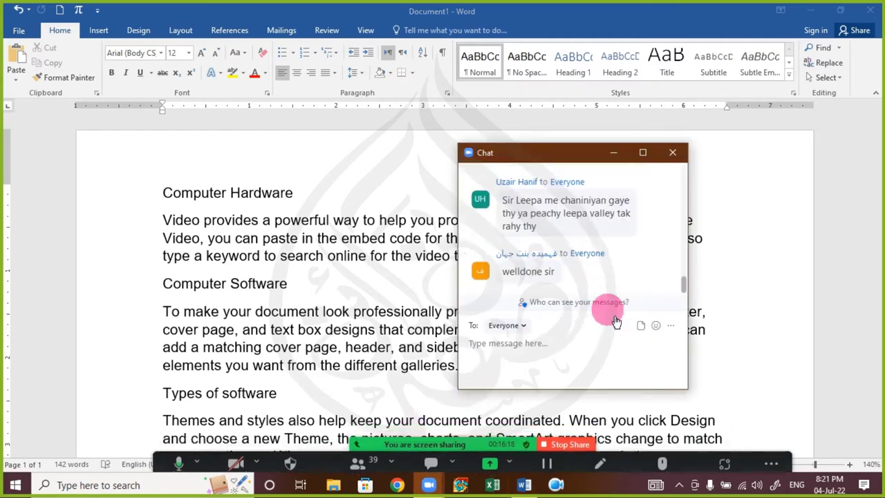
pyautogui.click(671, 158)
pyautogui.moveTo(163, 193); pyautogui.dragTo(311, 197)
pyautogui.click(211, 202)
pyautogui.moveTo(171, 204); pyautogui.dragTo(305, 195)
pyautogui.click(300, 198)
pyautogui.doubleClick(163, 192)
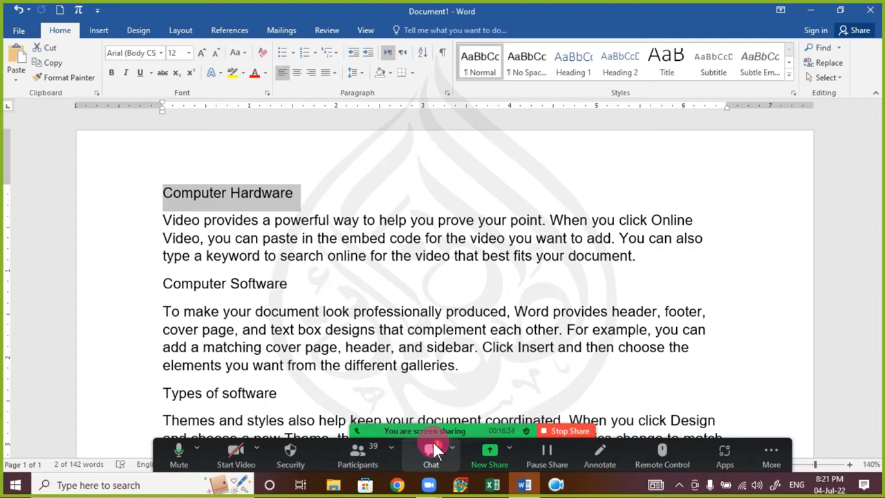
# - Reopen the Zoom meeting chat to read the latest participant message, and close it again
pyautogui.click(433, 449)
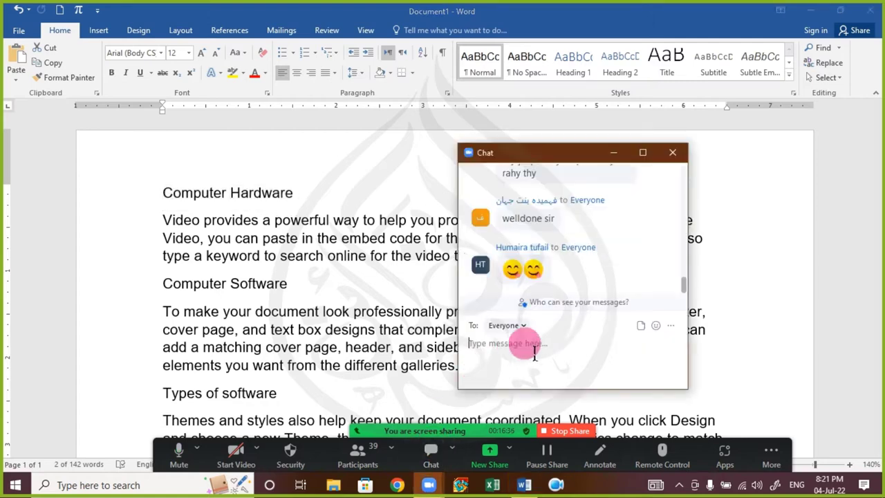
pyautogui.click(673, 152)
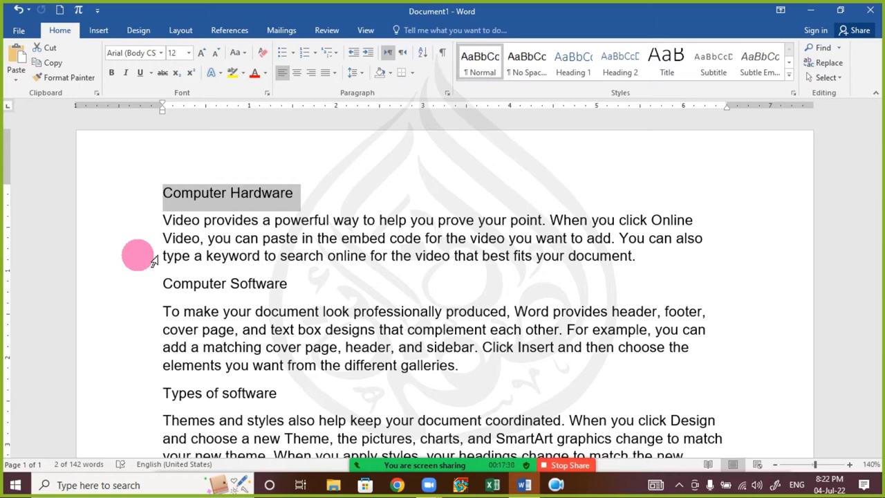
# - Reduce the page's top margin slightly and select the "Computer Hardware" title line
pyautogui.click(173, 197)
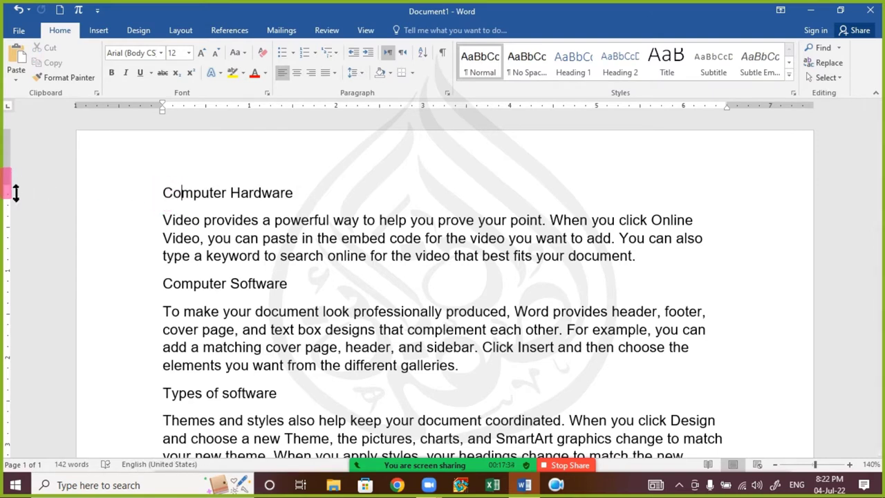
pyautogui.moveTo(15, 193); pyautogui.dragTo(16, 177)
pyautogui.click(187, 194)
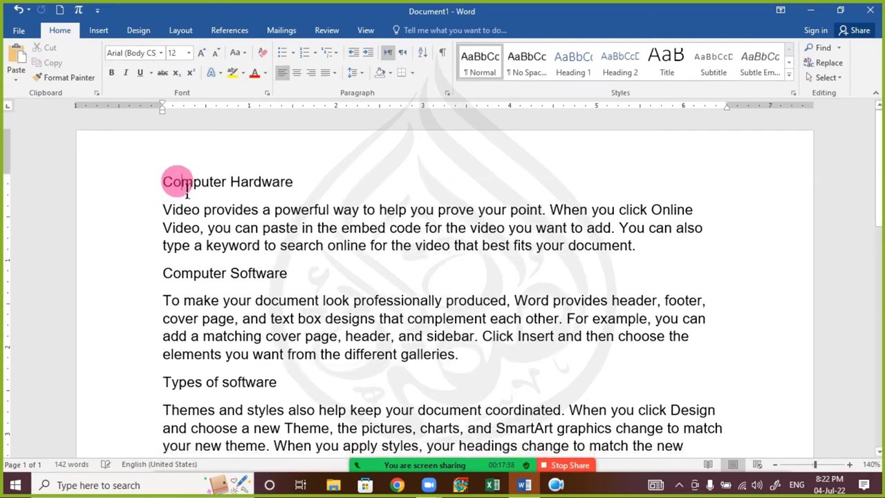
pyautogui.click(166, 185)
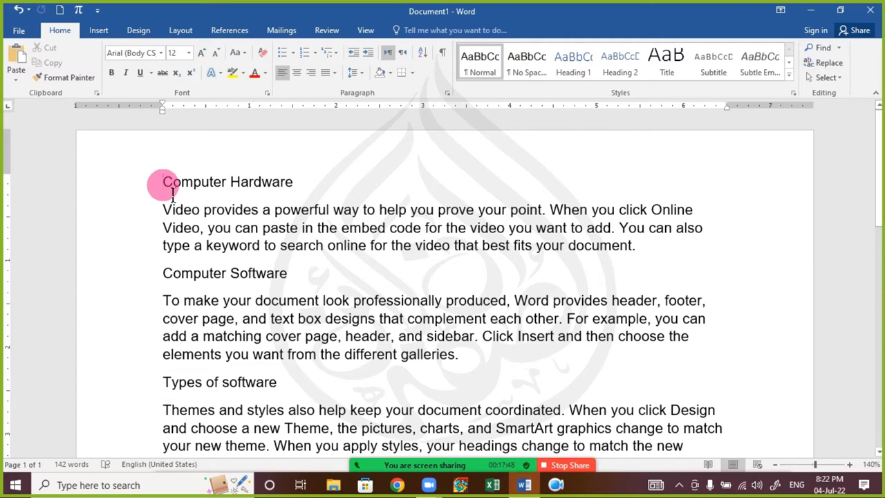
pyautogui.tripleClick(290, 181)
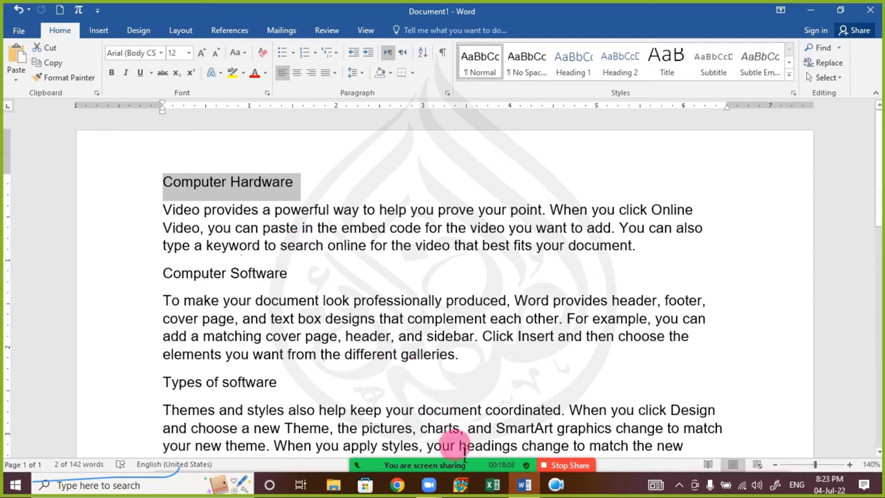
# - Disable annotation for other participants in the Zoom meeting
pyautogui.moveTo(512, 460)
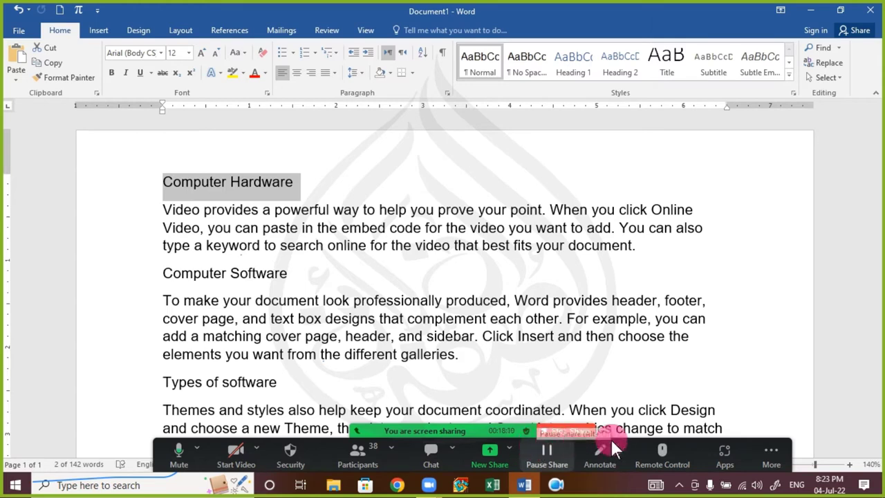
pyautogui.click(758, 457)
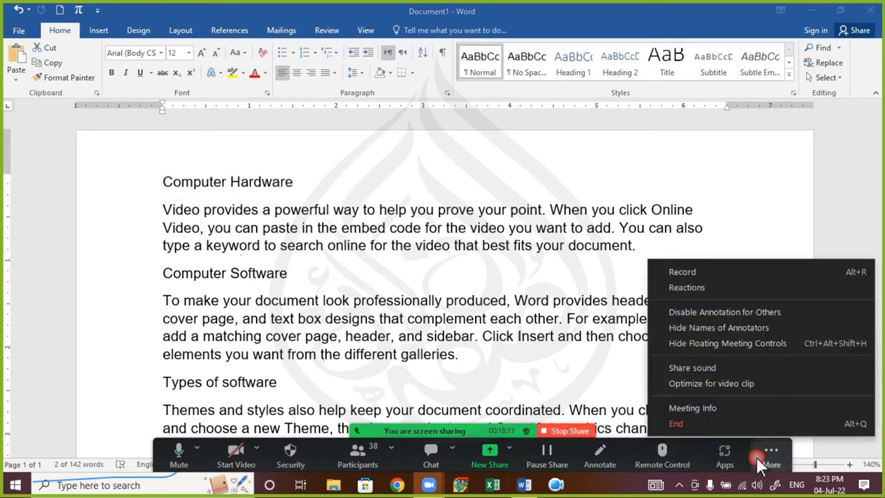
pyautogui.click(806, 313)
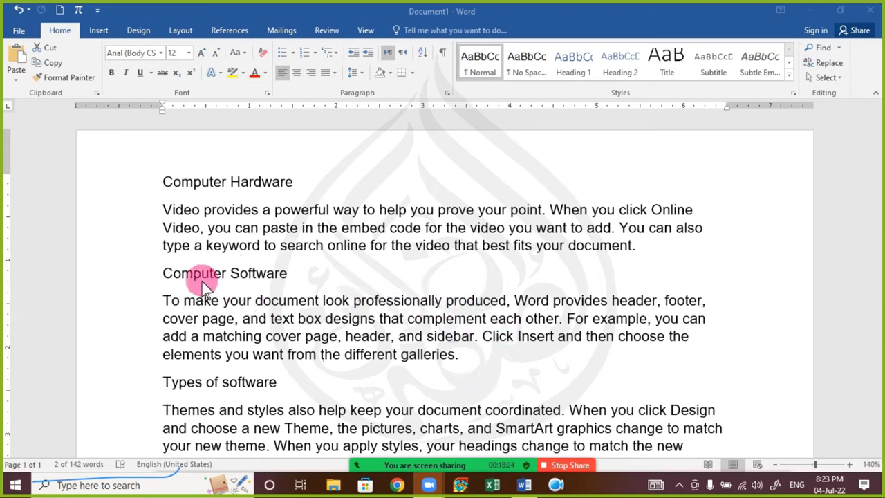
# - Apply the Heading 1 style to the "Computer Hardware" title line
pyautogui.tripleClick(190, 184)
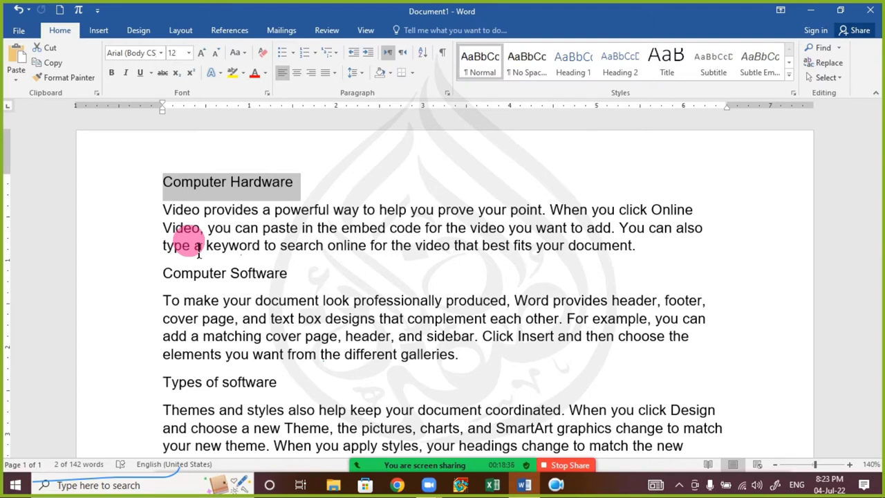
pyautogui.click(790, 73)
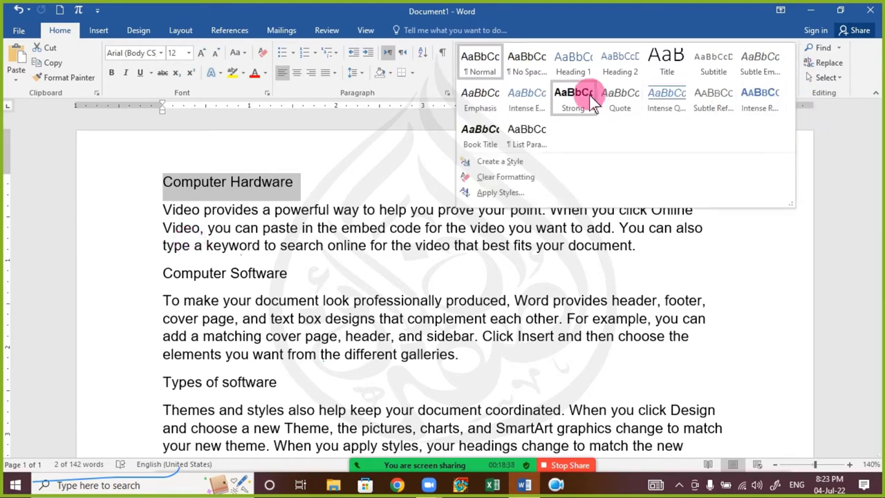
pyautogui.click(574, 65)
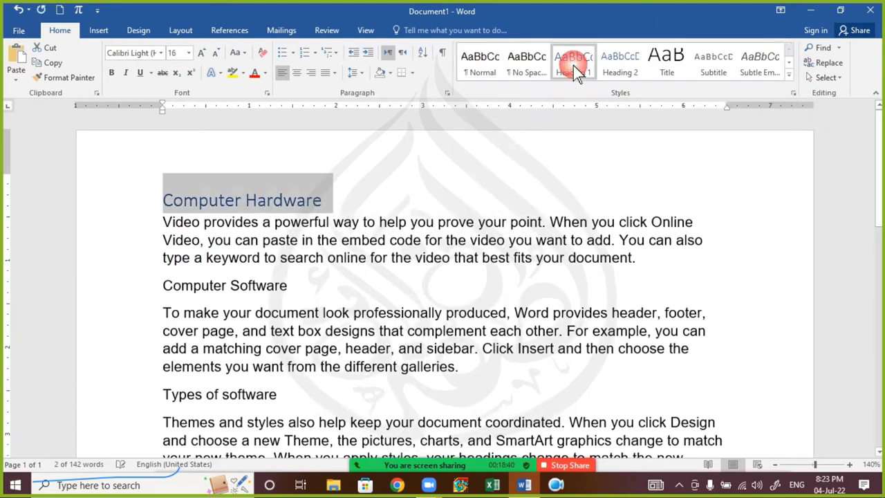
pyautogui.click(434, 258)
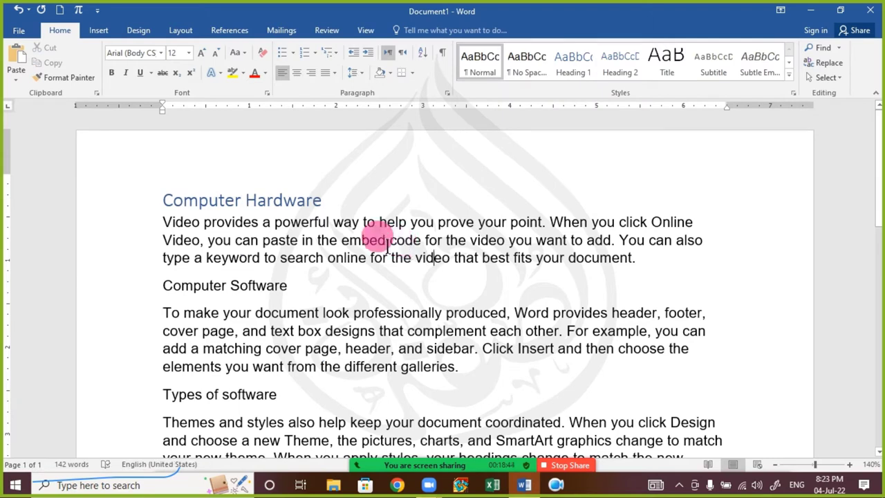
pyautogui.click(248, 200)
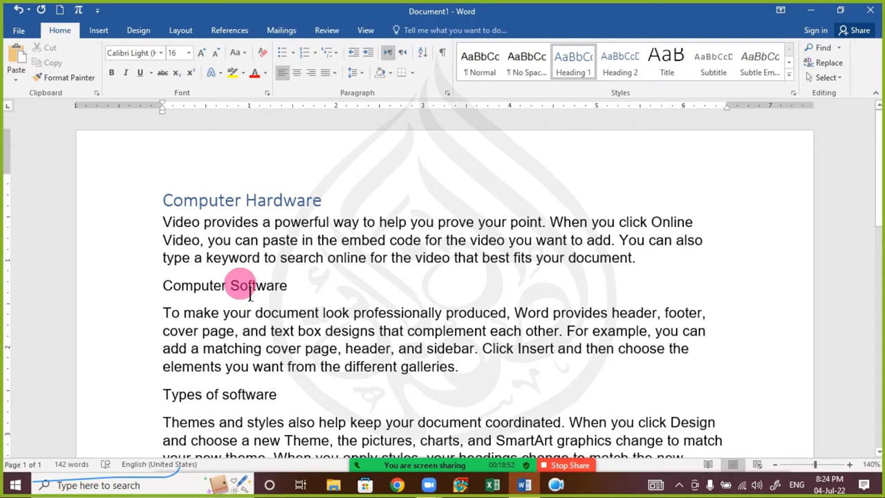
# - Apply the Heading 1 style to the "Computer Software" and "Types of software" title lines
pyautogui.moveTo(165, 286); pyautogui.dragTo(352, 285)
pyautogui.click(572, 69)
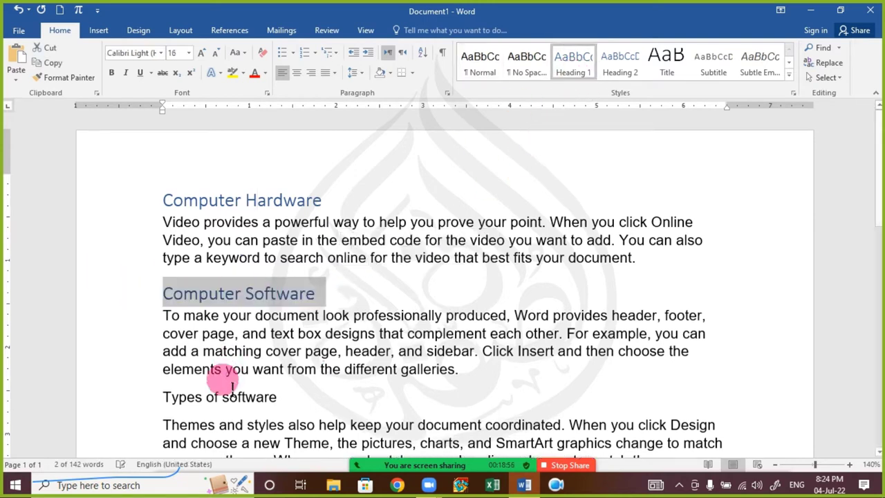
pyautogui.moveTo(165, 401); pyautogui.dragTo(327, 403)
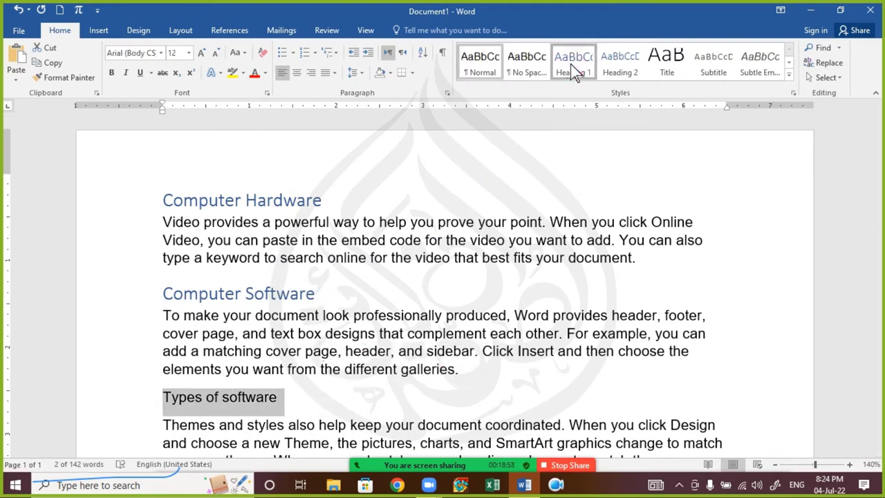
pyautogui.click(571, 64)
pyautogui.click(338, 391)
# - From the start of the document, jump to heading number 2 with the Go To command
pyautogui.click(164, 201)
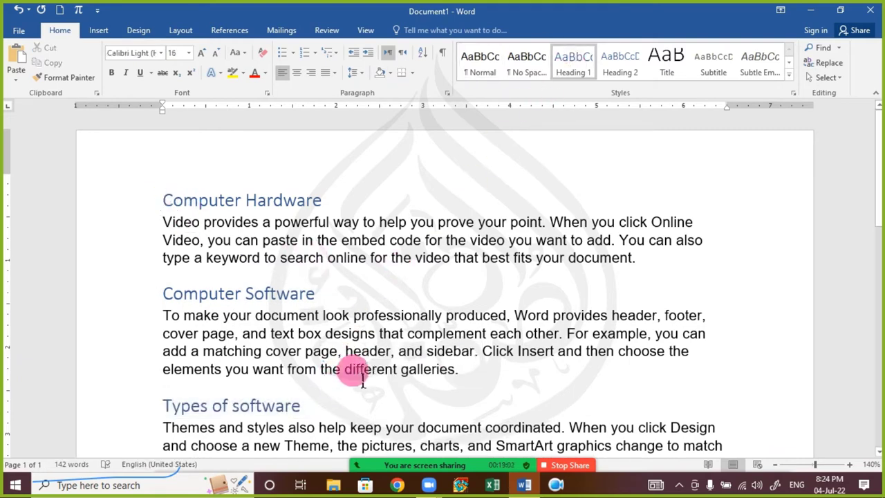
pyautogui.hotkey('ctrl', 'g')
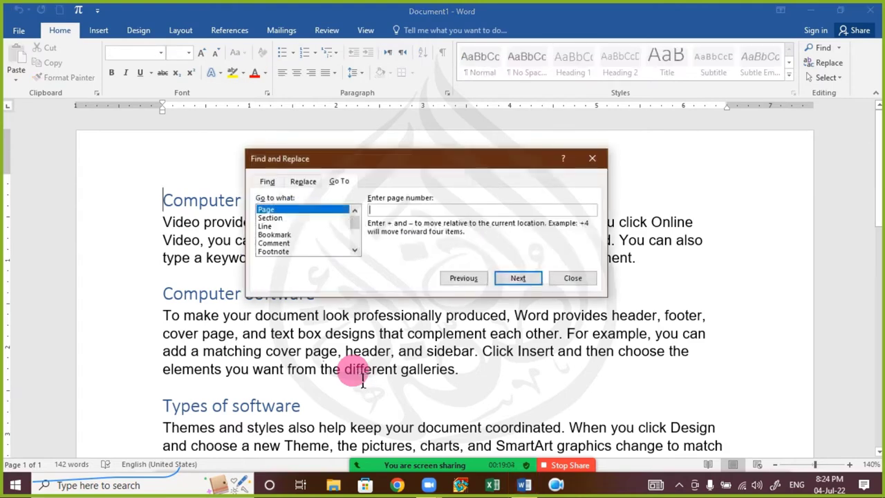
pyautogui.scroll(-3, 354, 247)
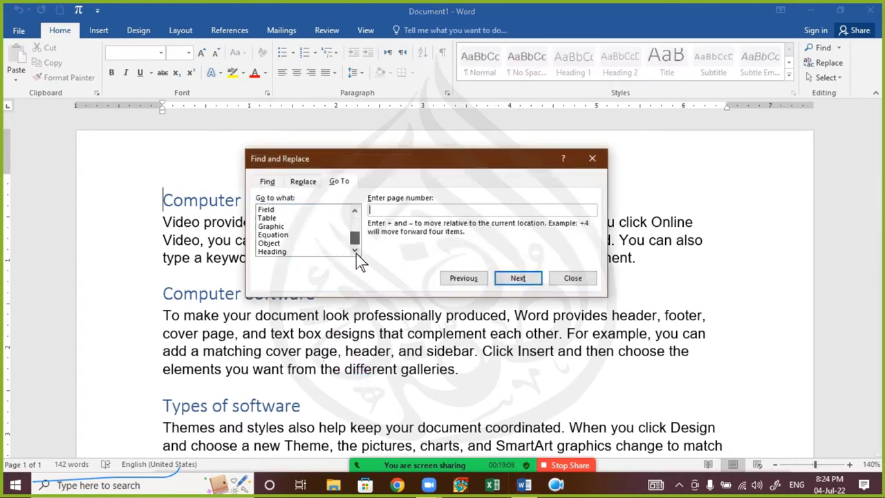
pyautogui.click(291, 252)
pyautogui.click(434, 209)
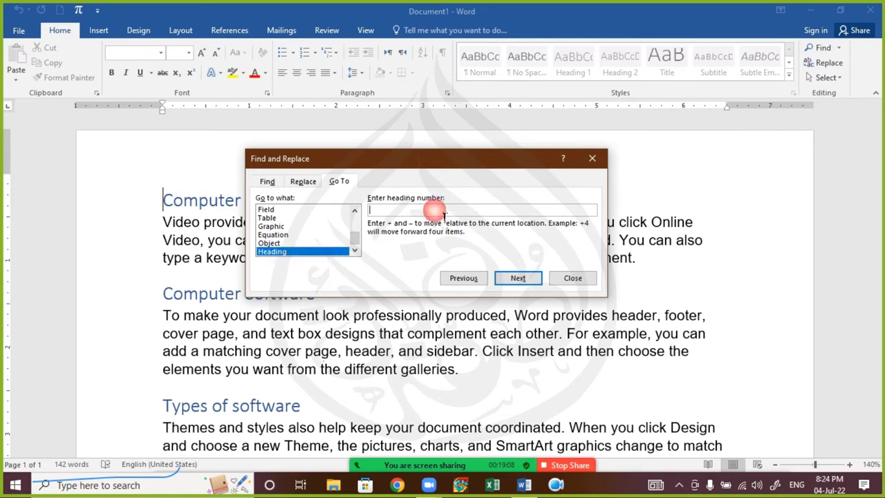
pyautogui.write('2')
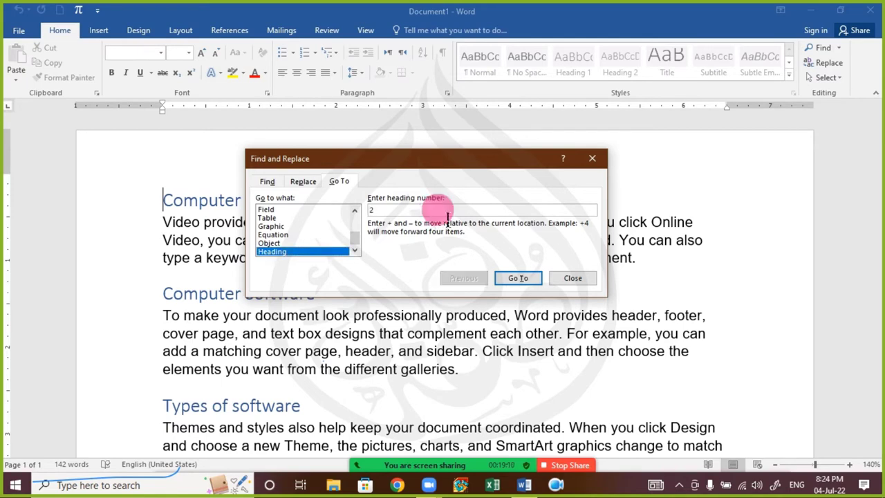
pyautogui.click(519, 278)
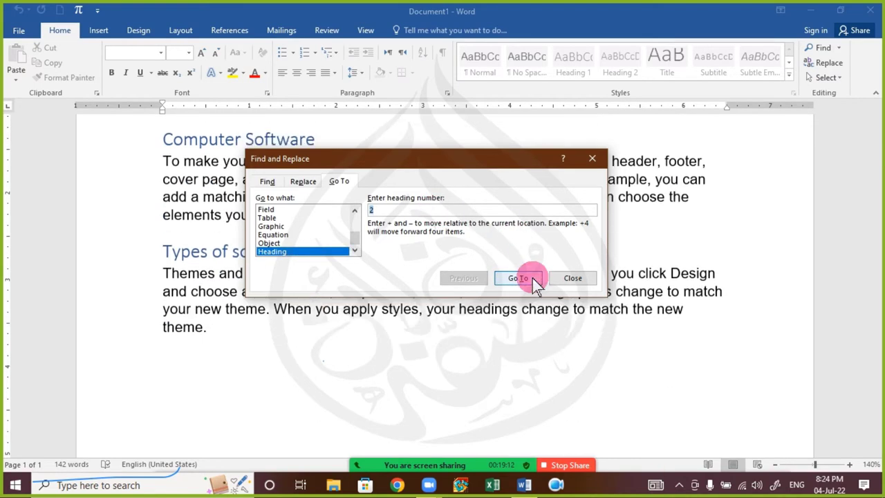
# - From the start of the document, jump to heading number 3 with the Go To command and close the dialog
pyautogui.click(592, 158)
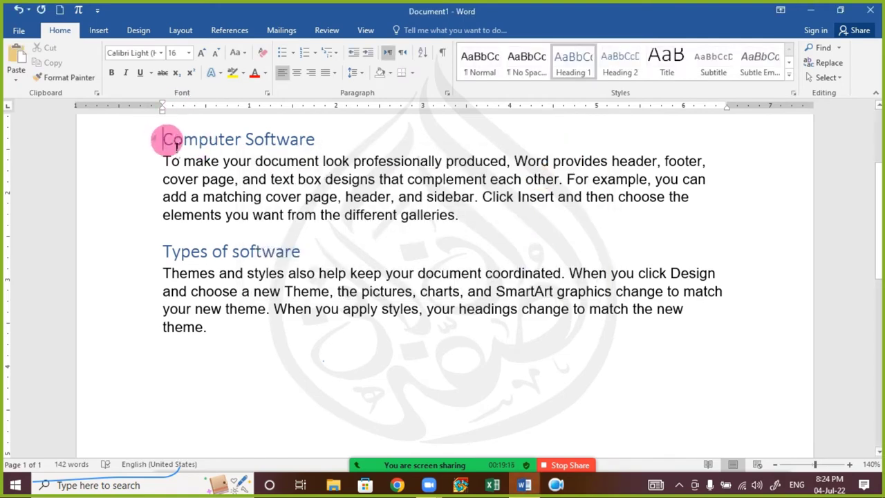
pyautogui.scroll(4, 171, 154)
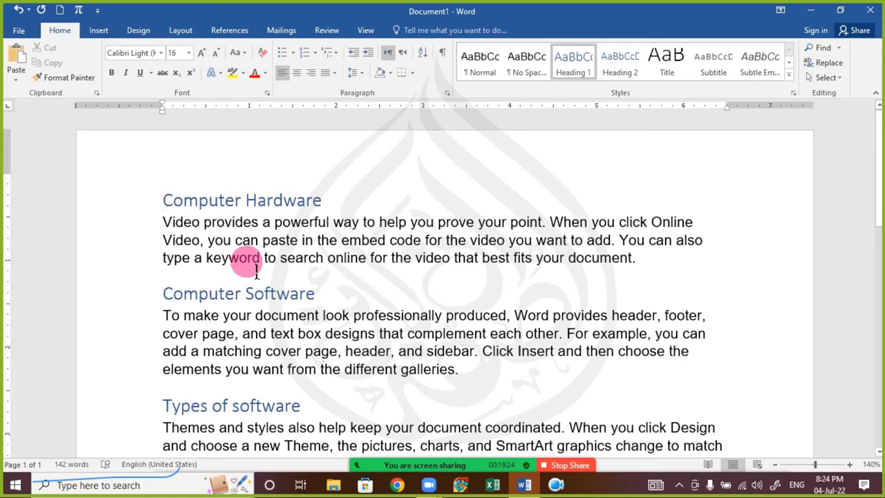
pyautogui.click(839, 47)
pyautogui.click(838, 80)
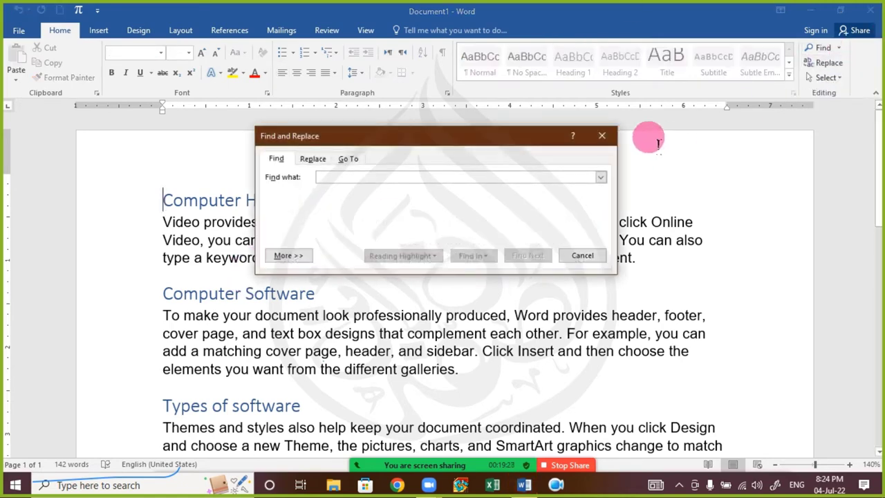
pyautogui.click(350, 161)
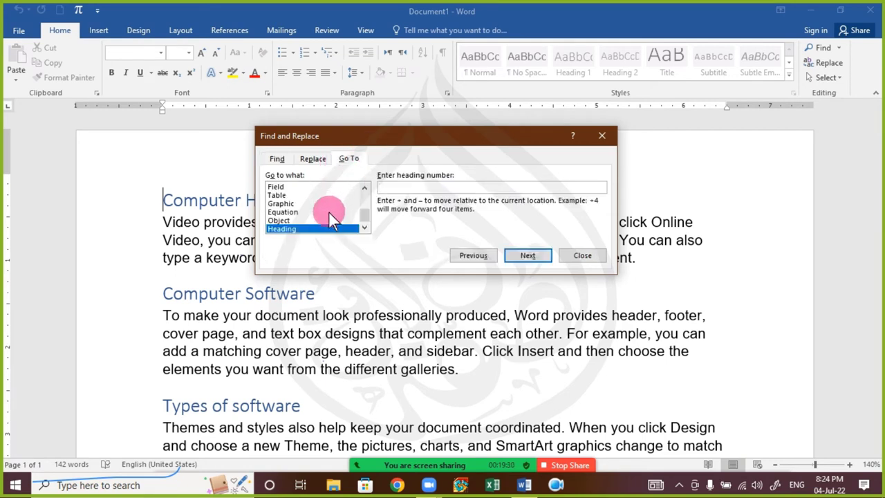
pyautogui.click(424, 188)
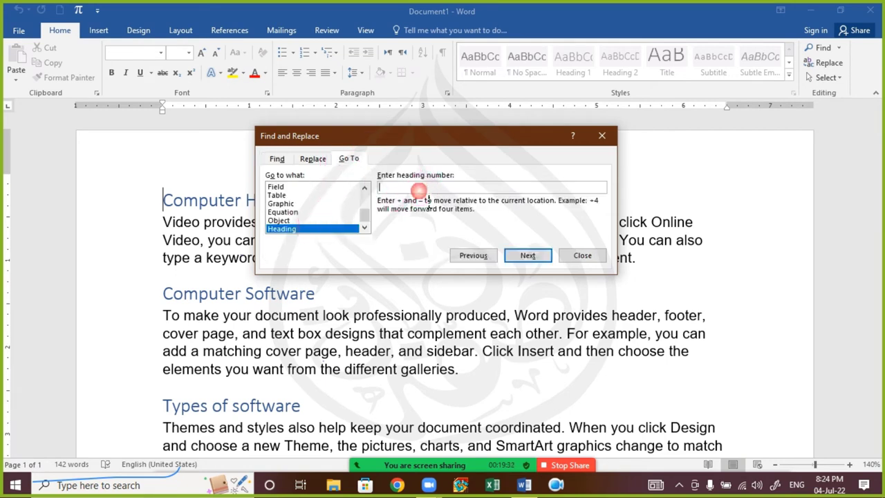
pyautogui.write('3')
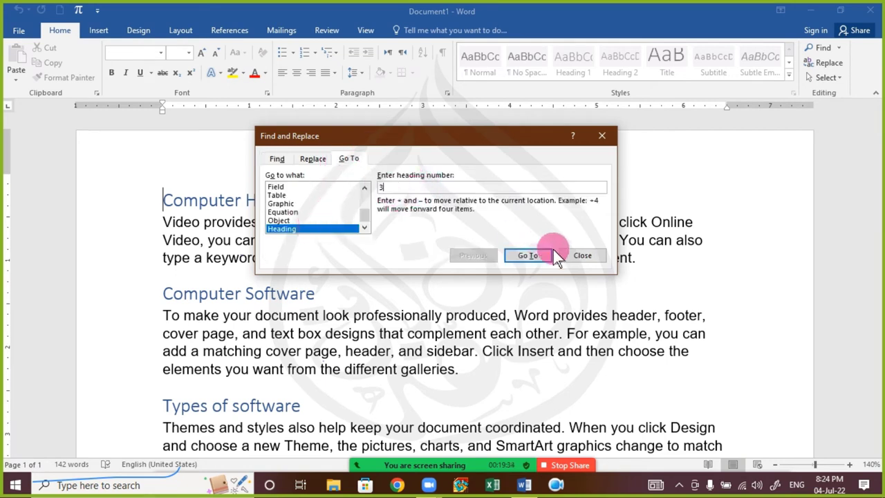
pyautogui.click(529, 256)
pyautogui.click(602, 135)
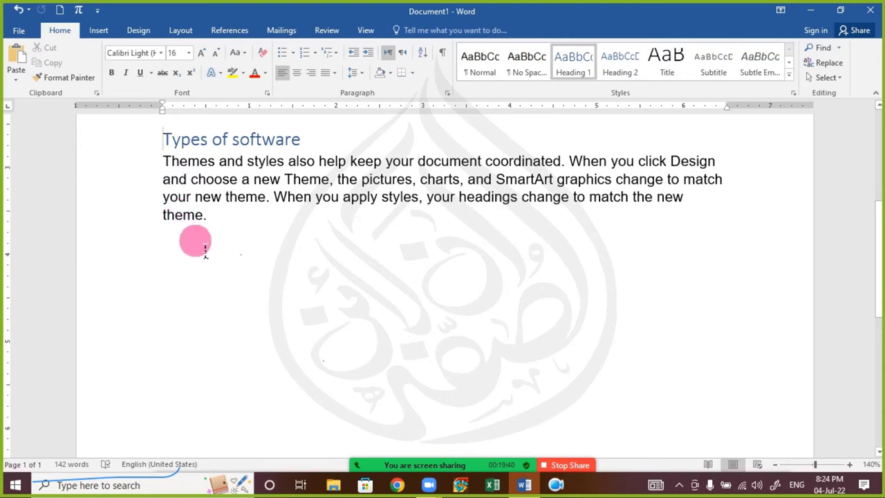
# - Collapse and re-expand the text under the "Computer Hardware" heading twice
pyautogui.scroll(5, 235, 252)
pyautogui.scroll(1, 235, 254)
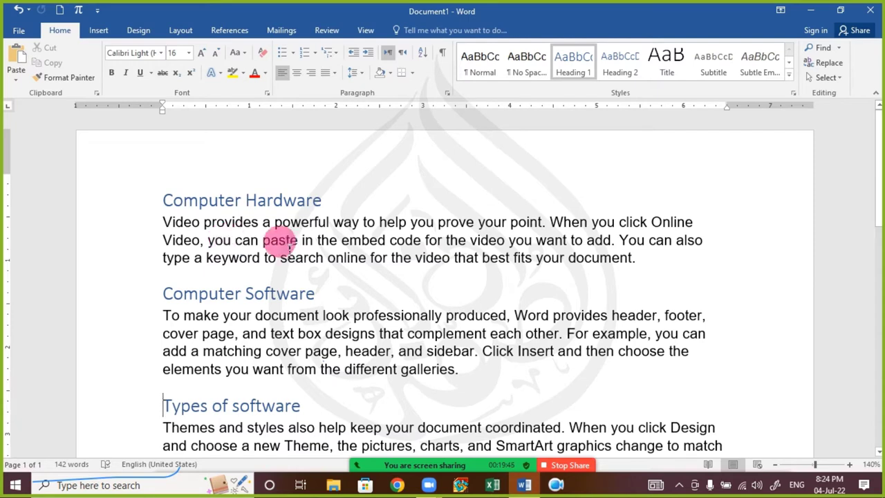
pyautogui.click(204, 240)
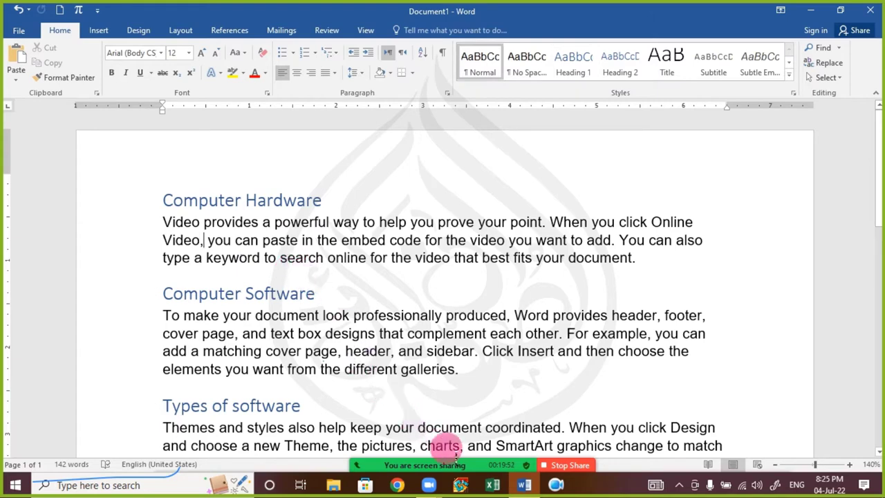
pyautogui.moveTo(446, 450)
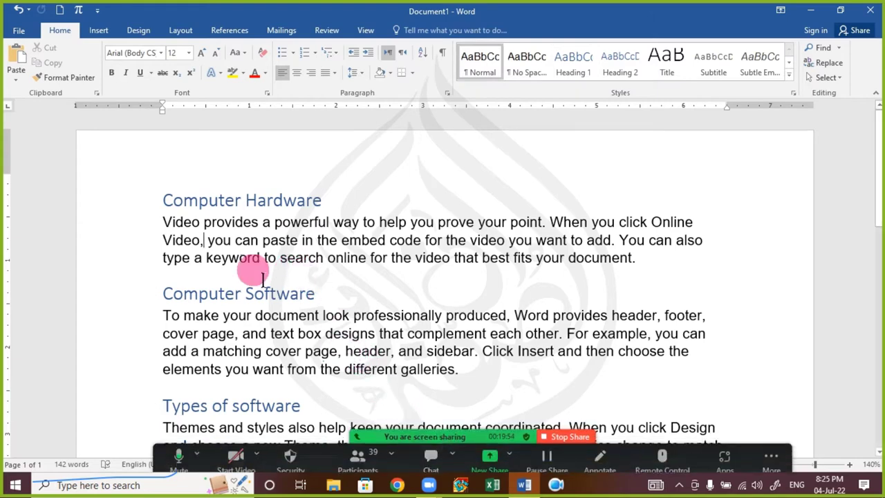
pyautogui.click(164, 202)
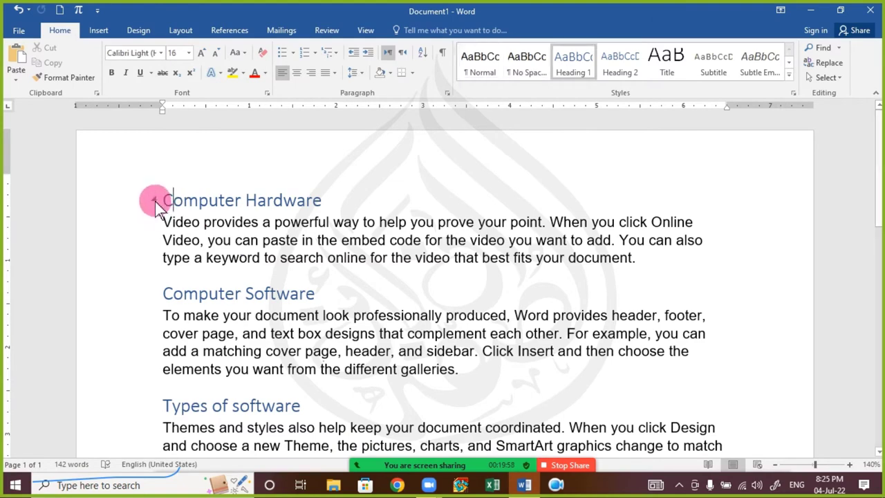
pyautogui.click(155, 201)
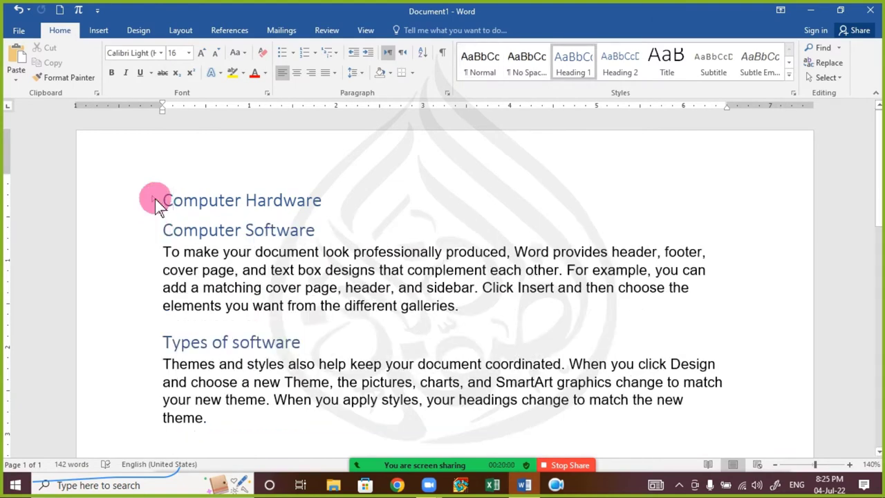
pyautogui.click(154, 200)
pyautogui.click(172, 227)
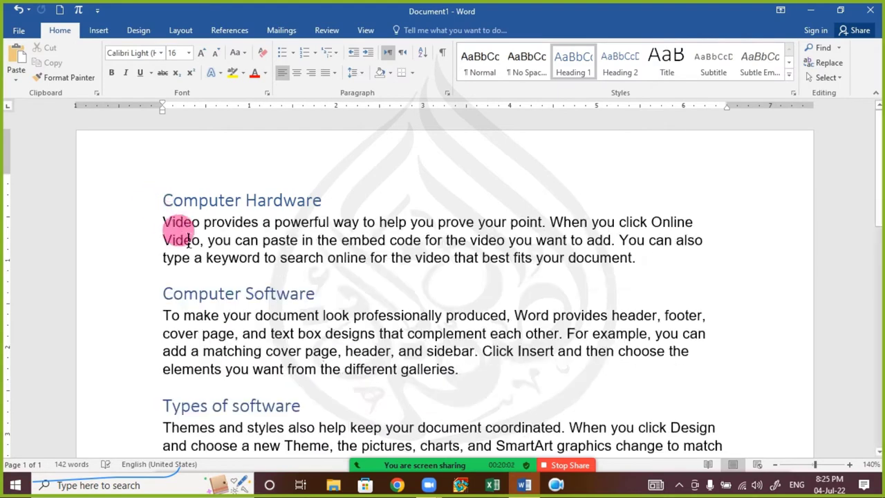
pyautogui.click(155, 200)
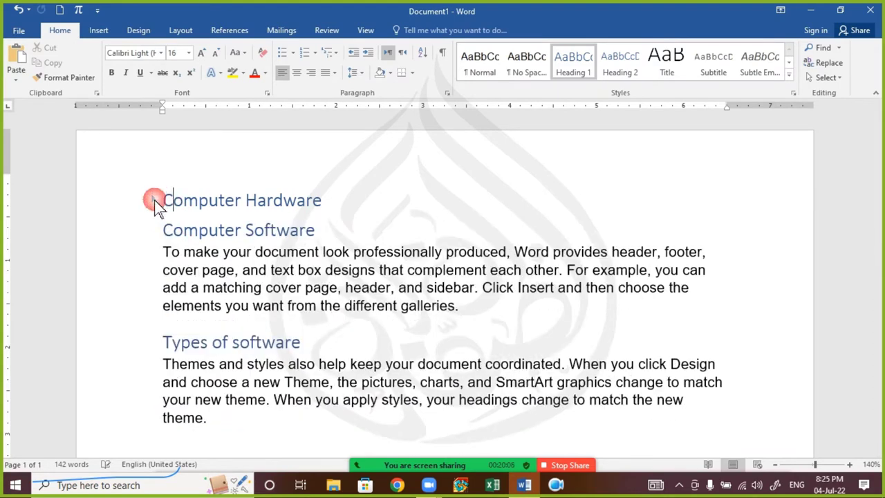
pyautogui.click(155, 201)
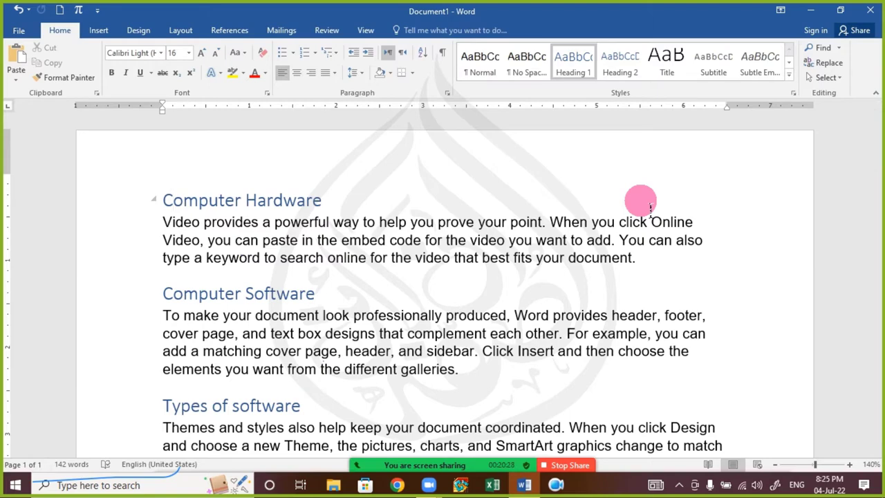
# - Collapse the paragraph under the "Computer Software" heading and expand it again
pyautogui.click(166, 201)
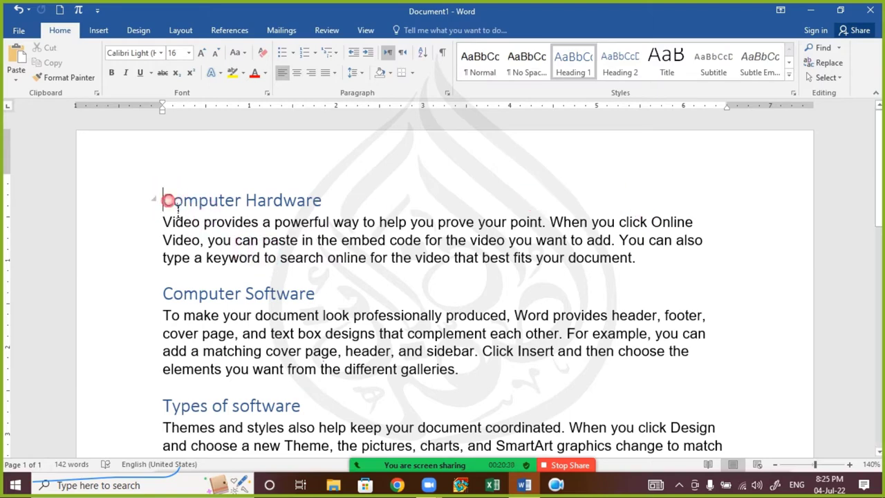
pyautogui.scroll(-1, 243, 340)
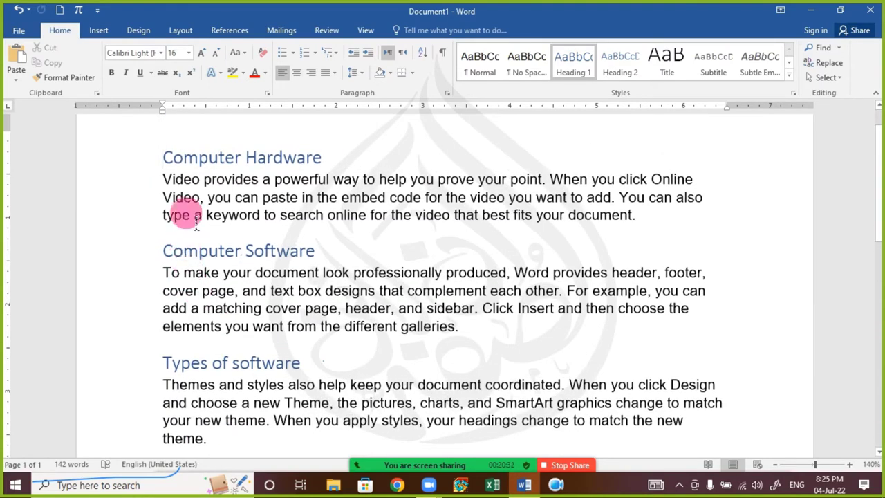
pyautogui.click(193, 367)
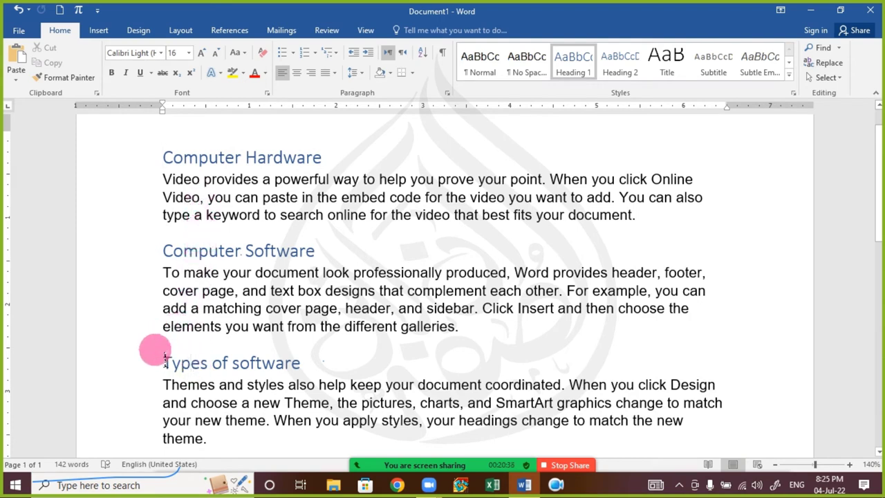
pyautogui.moveTo(169, 368); pyautogui.dragTo(340, 340)
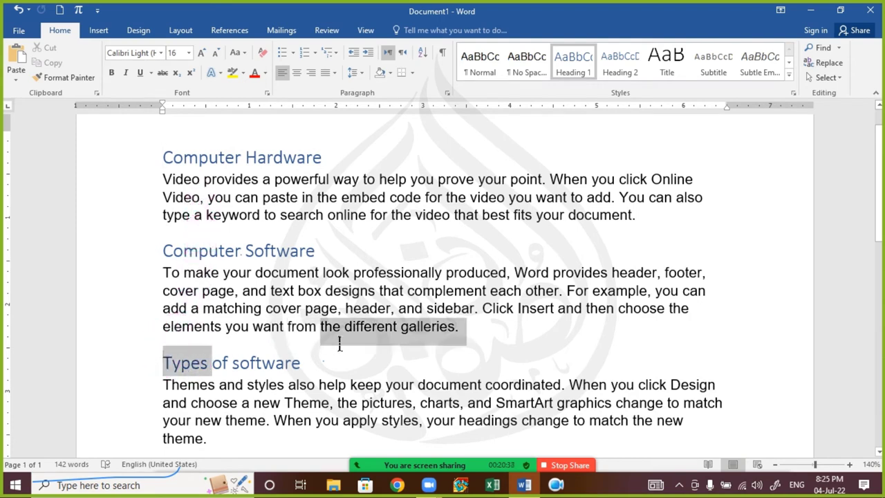
pyautogui.click(256, 364)
pyautogui.click(187, 266)
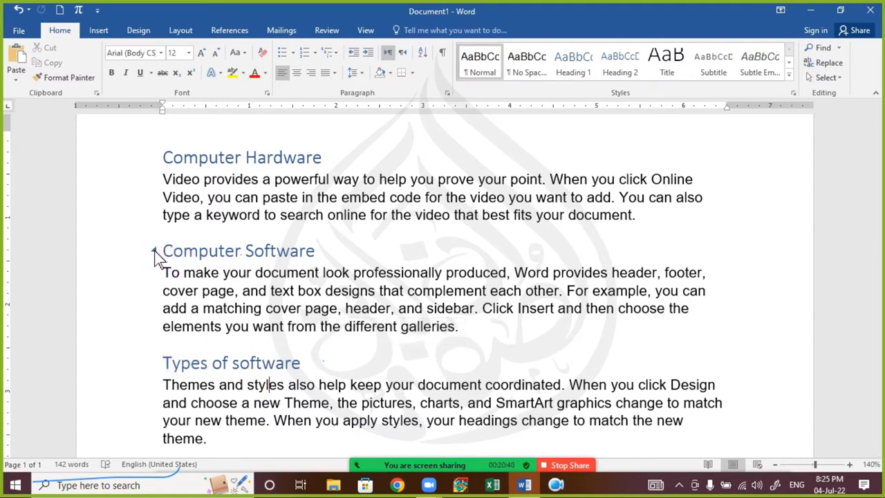
pyautogui.click(155, 252)
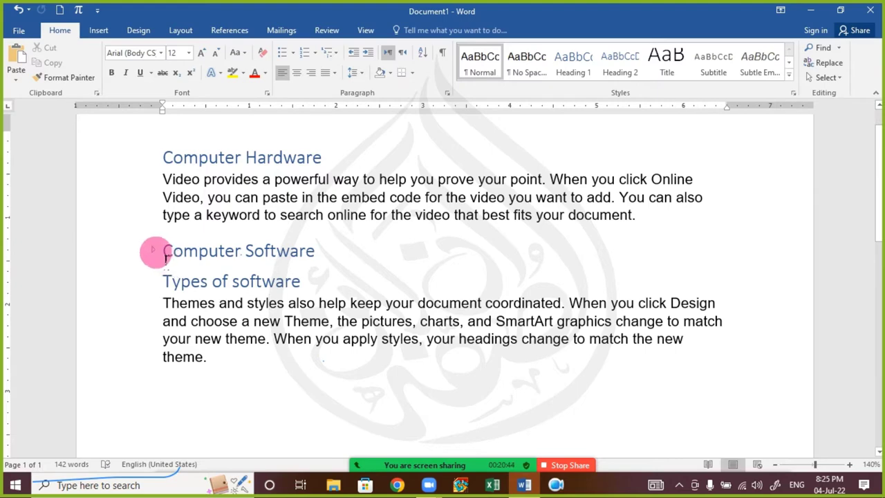
pyautogui.click(155, 252)
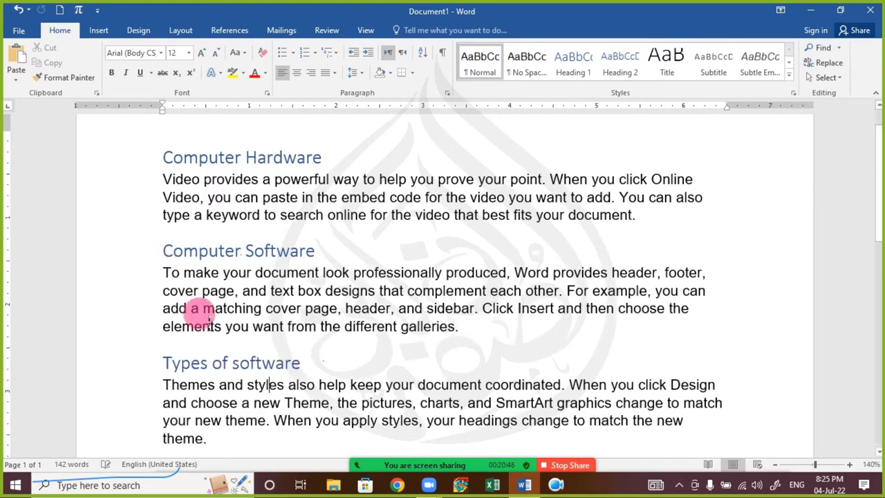
# - Apply the Heading 2 style to the "Types of software" title line to make it a subheading of "Computer Software"
pyautogui.scroll(-3, 207, 370)
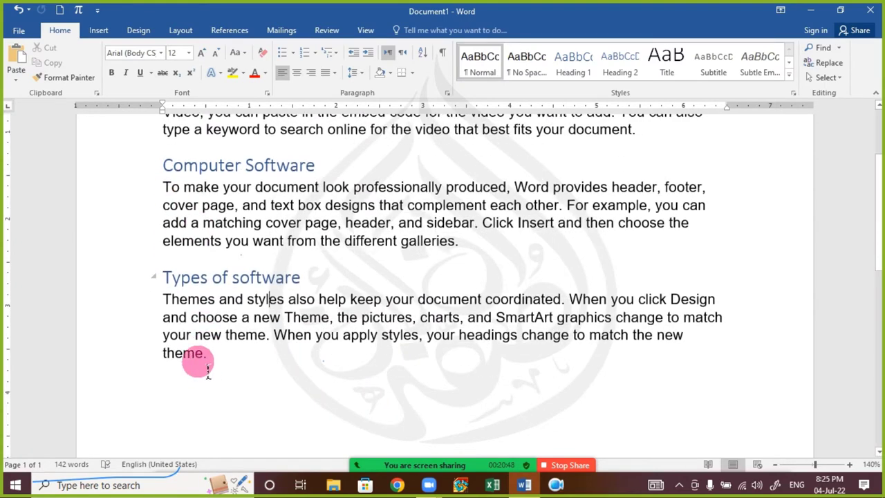
pyautogui.scroll(2, 195, 360)
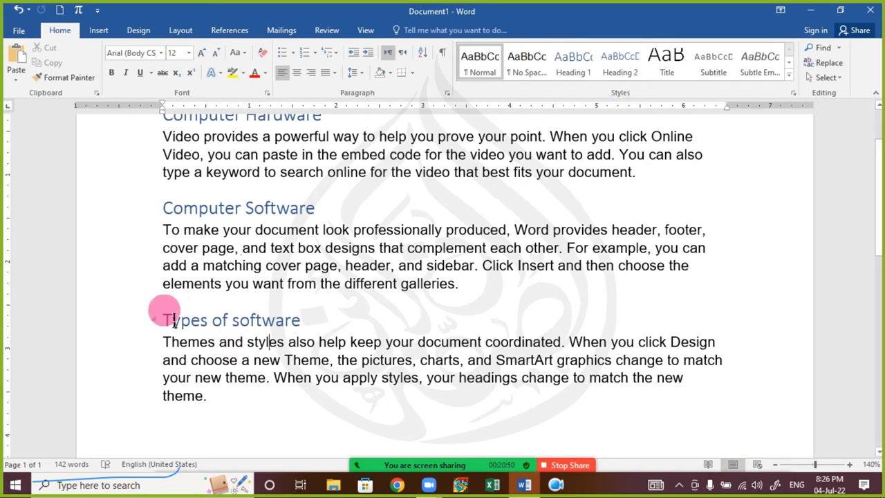
pyautogui.moveTo(162, 318); pyautogui.dragTo(316, 317)
pyautogui.moveTo(134, 205); pyautogui.dragTo(313, 201)
pyautogui.moveTo(169, 318); pyautogui.dragTo(311, 330)
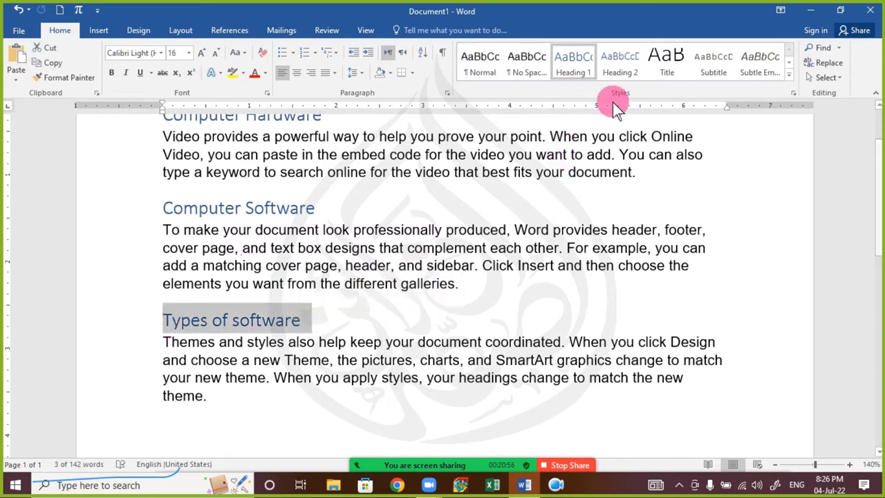
pyautogui.click(613, 69)
pyautogui.click(414, 316)
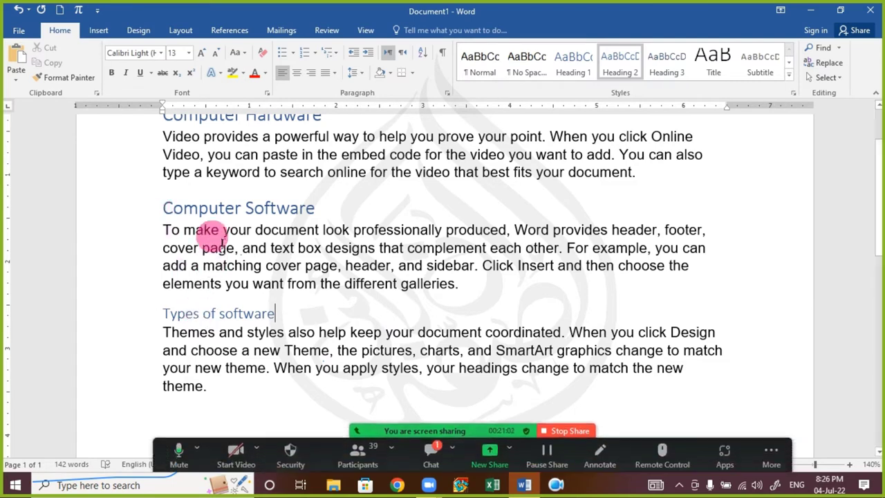
# - Select the "Computer Software" heading line, and collapse and re-expand the text under the "Types of software" subheading
pyautogui.click(156, 207)
pyautogui.click(155, 207)
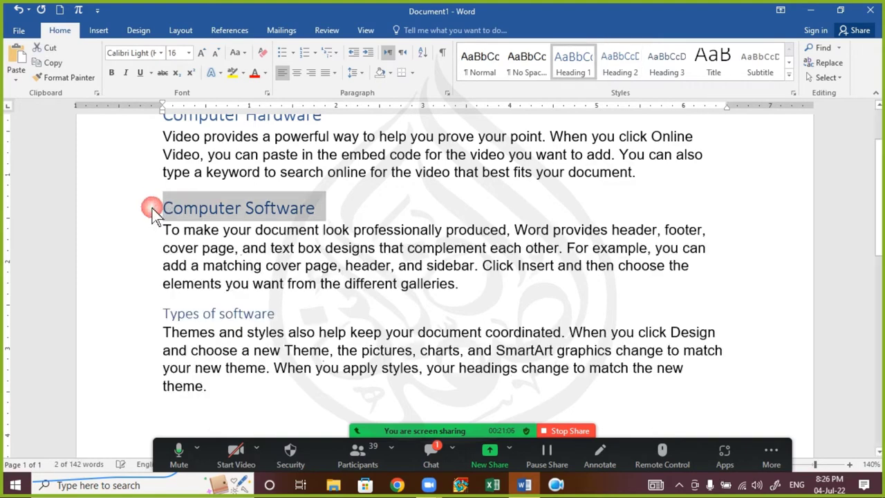
pyautogui.click(195, 316)
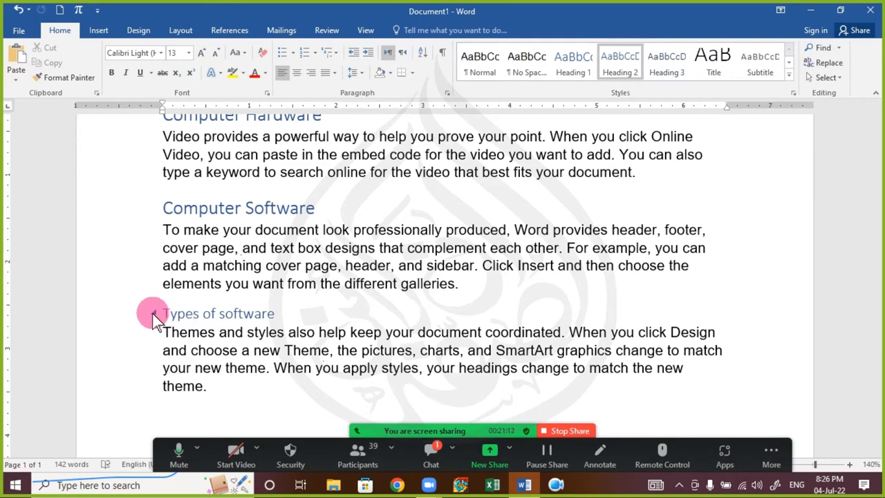
pyautogui.click(155, 315)
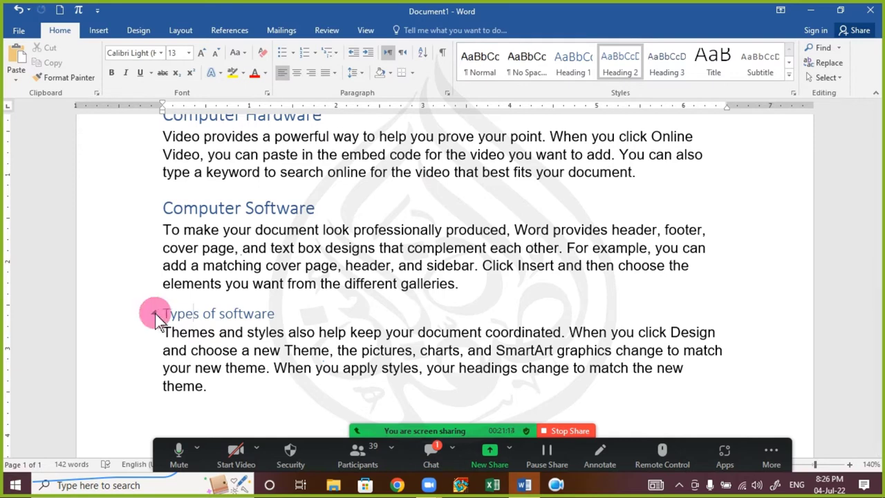
pyautogui.click(154, 315)
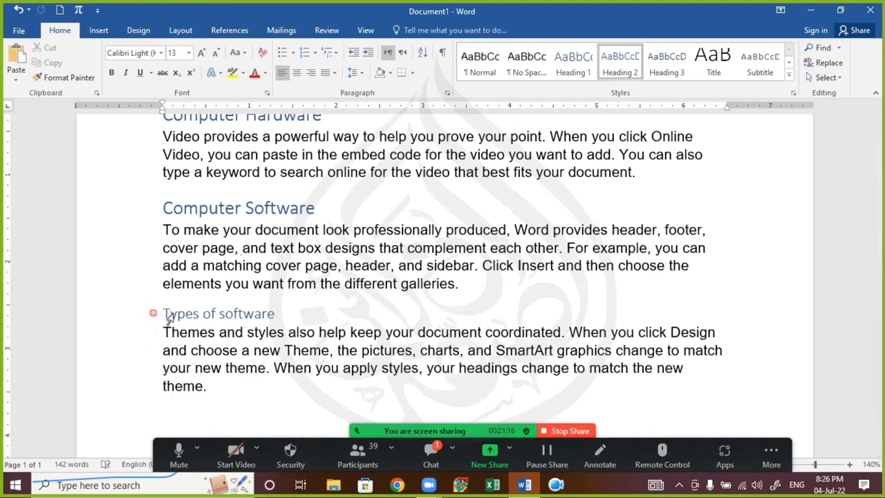
# - Read the new participant messages in the Zoom meeting chat twice, closing the chat each time and returning to the document
pyautogui.click(438, 447)
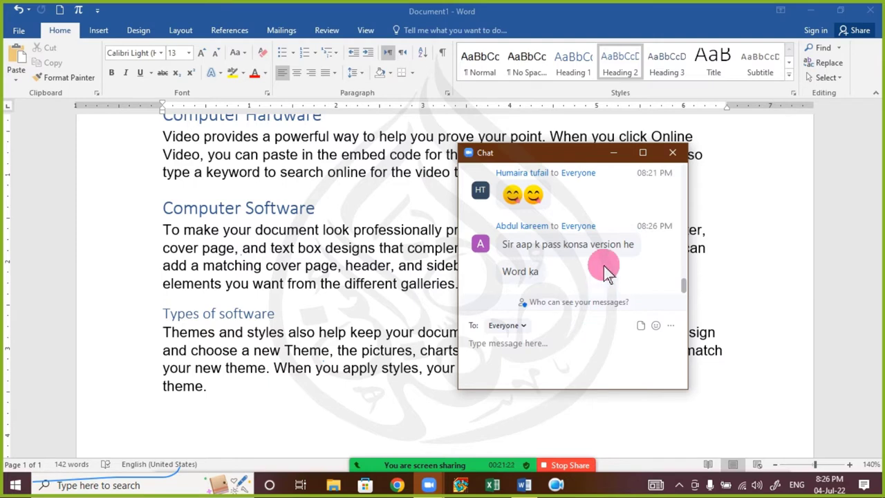
pyautogui.click(673, 153)
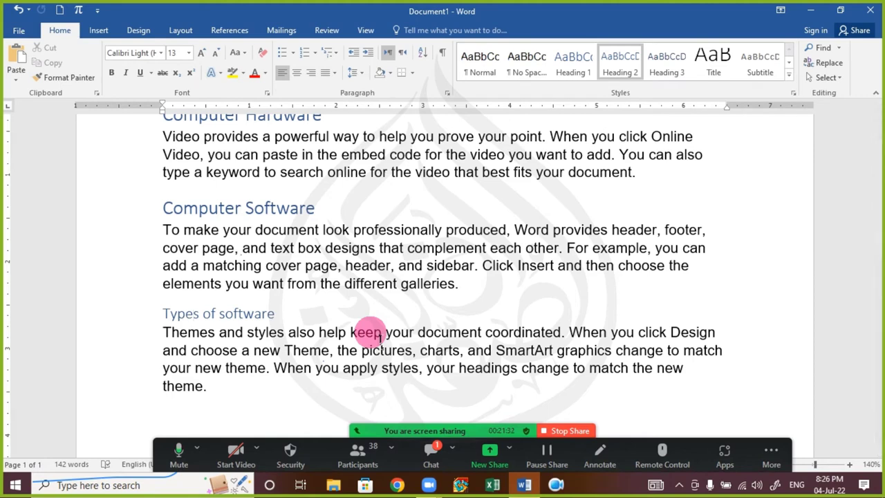
pyautogui.click(431, 453)
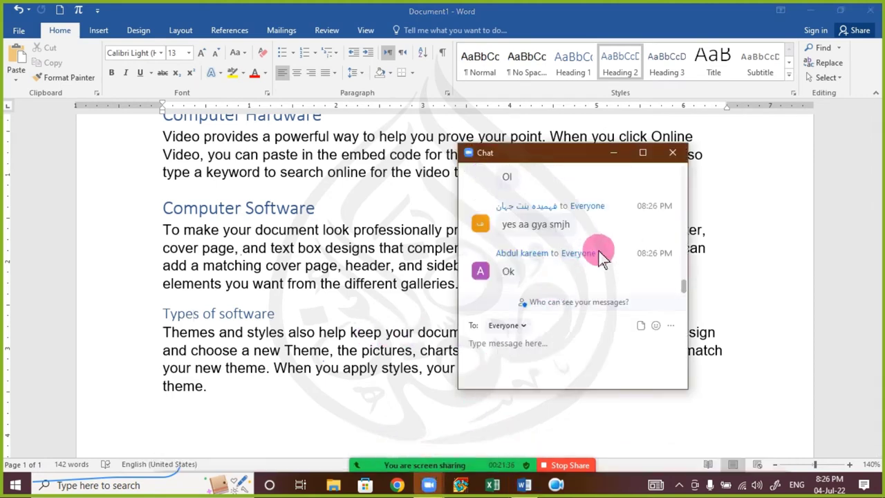
pyautogui.click(672, 153)
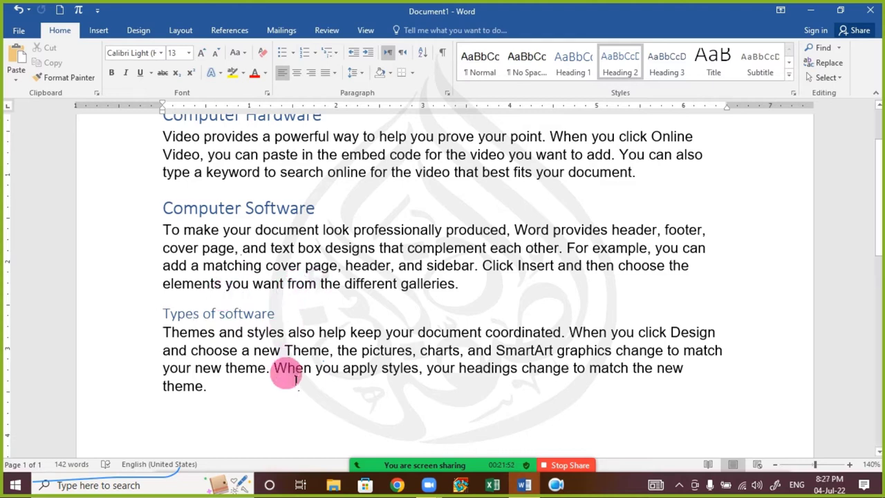
pyautogui.scroll(2, 315, 297)
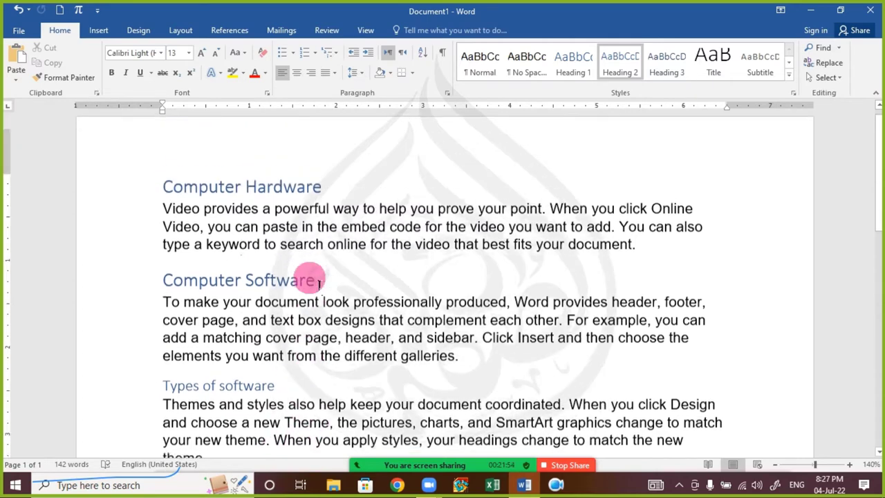
# - Place the cursor in the "Computer Software" heading, then read the new Zoom meeting chat messages and close the chat
pyautogui.scroll(1, 318, 282)
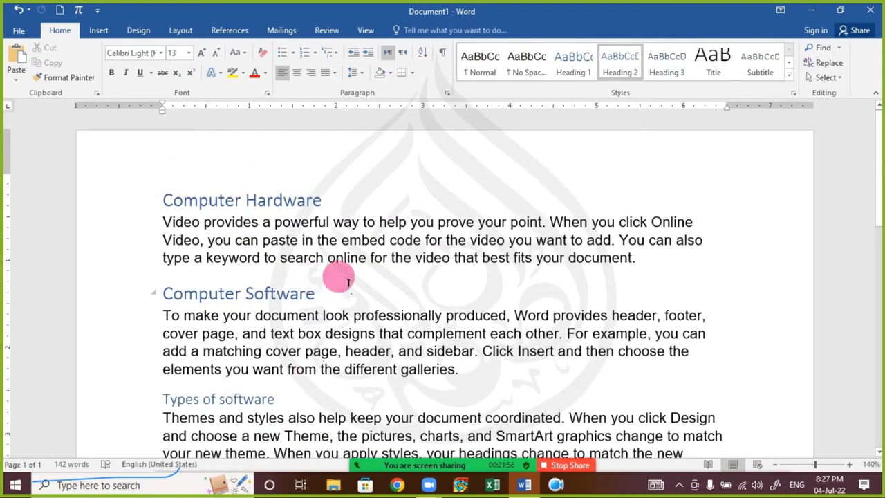
pyautogui.click(297, 293)
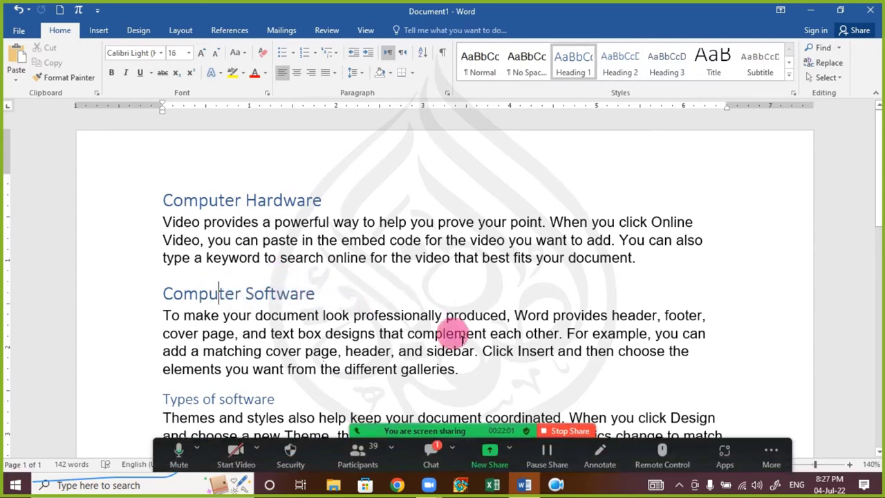
pyautogui.click(431, 457)
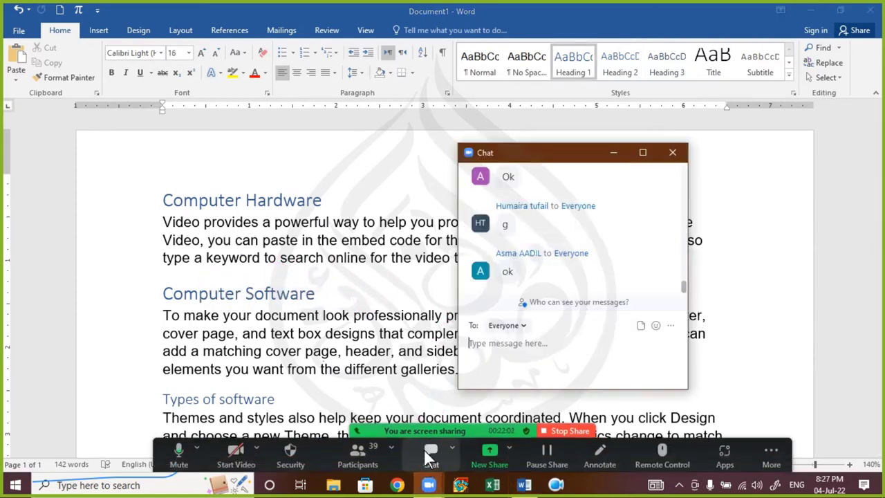
pyautogui.click(671, 154)
# - Place the cursor in the "Types of software" subheading and view the full gallery of available styles without applying one
pyautogui.scroll(-2, 229, 404)
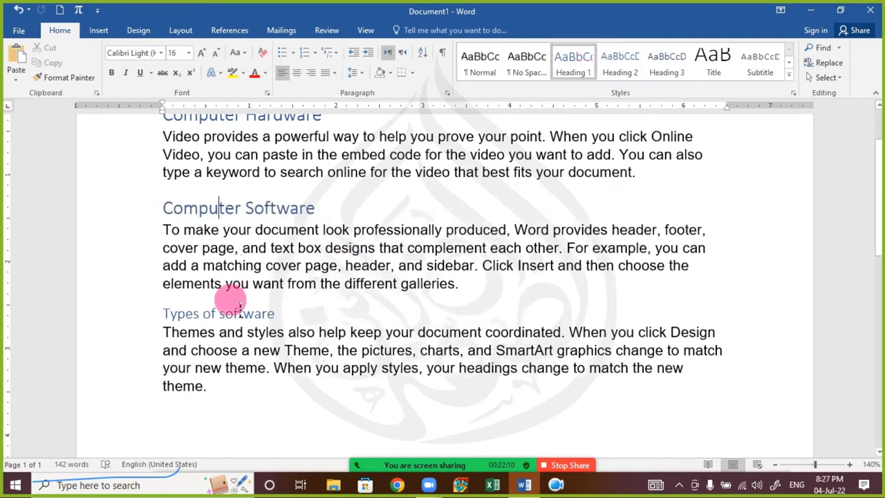
pyautogui.click(194, 315)
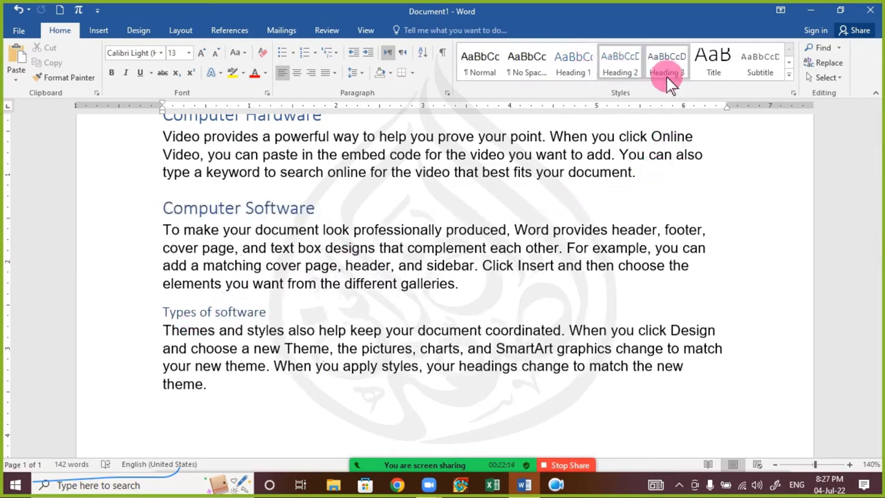
pyautogui.click(789, 73)
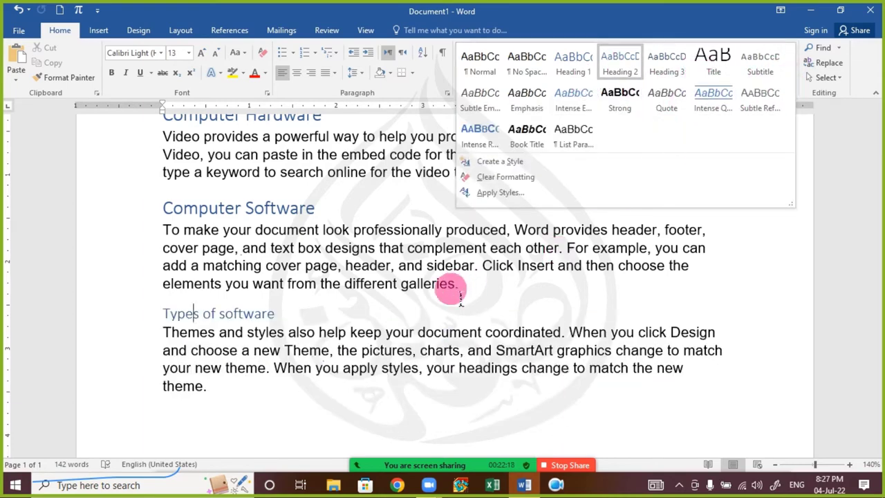
pyautogui.click(401, 281)
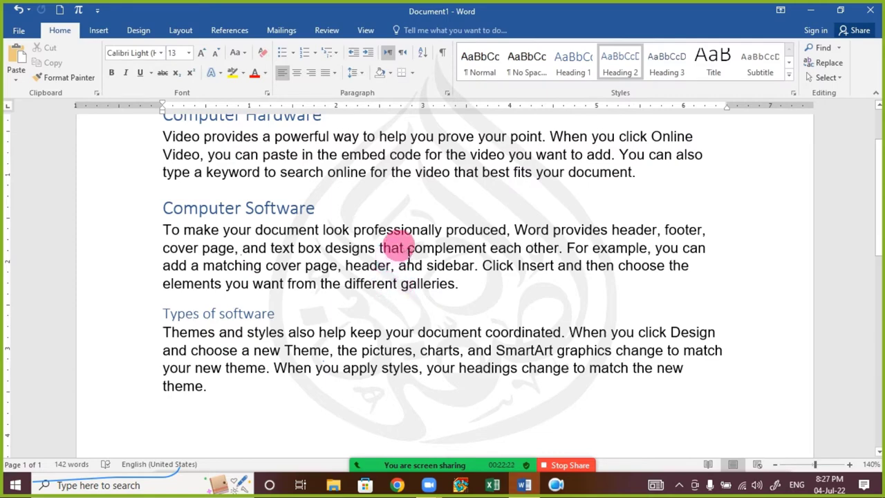
pyautogui.scroll(-2, 353, 270)
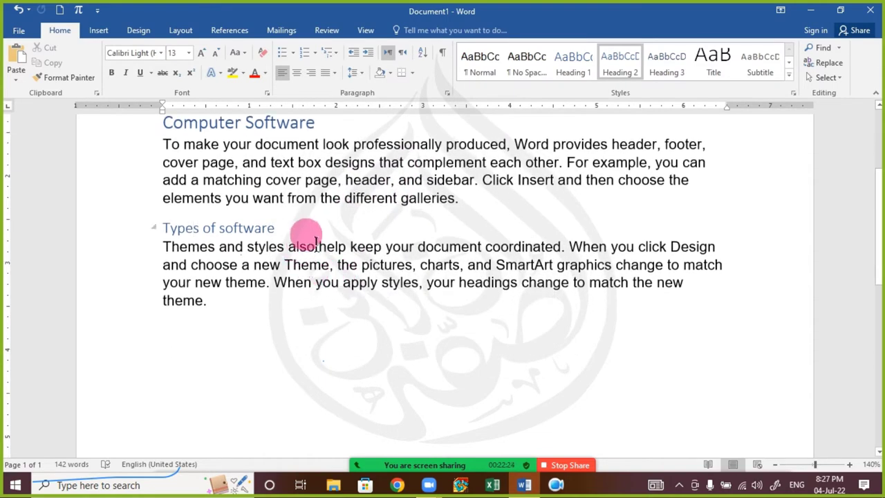
# - Place the cursor at the end of the last paragraph, then read the recent Zoom chat messages and close the chat
pyautogui.click(206, 300)
pyautogui.click(434, 451)
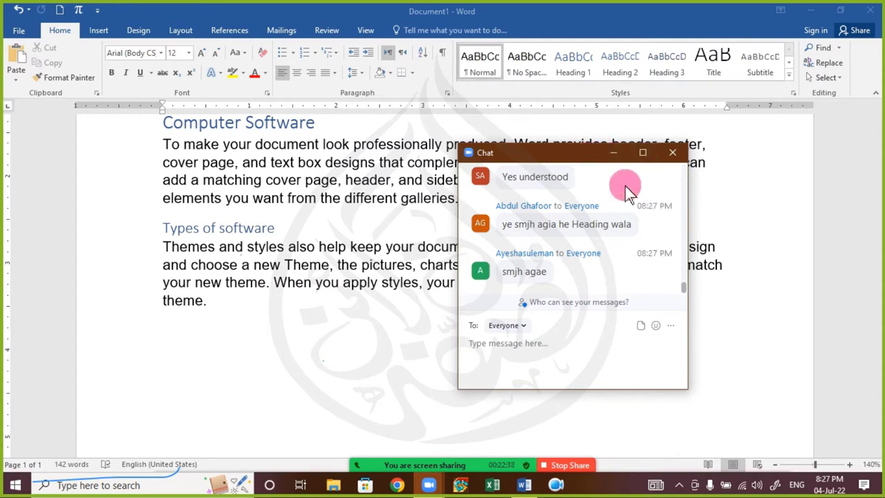
pyautogui.scroll(1, 624, 192)
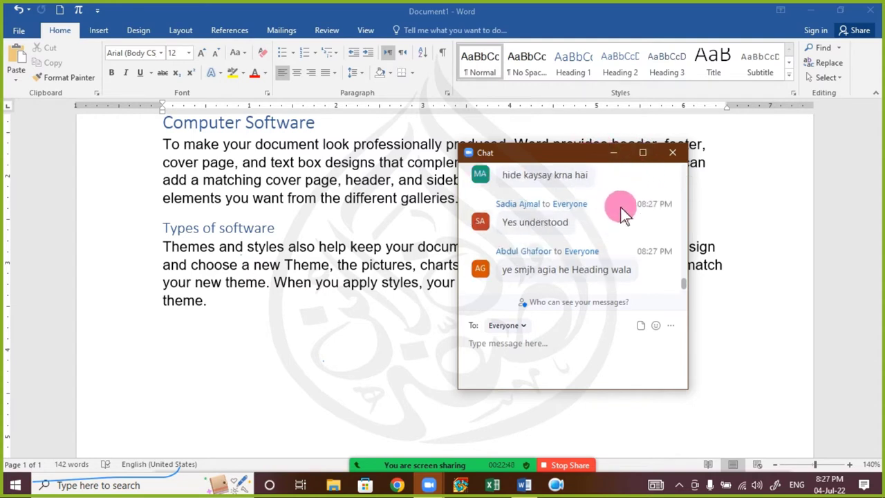
pyautogui.scroll(1, 622, 210)
pyautogui.scroll(-1, 622, 209)
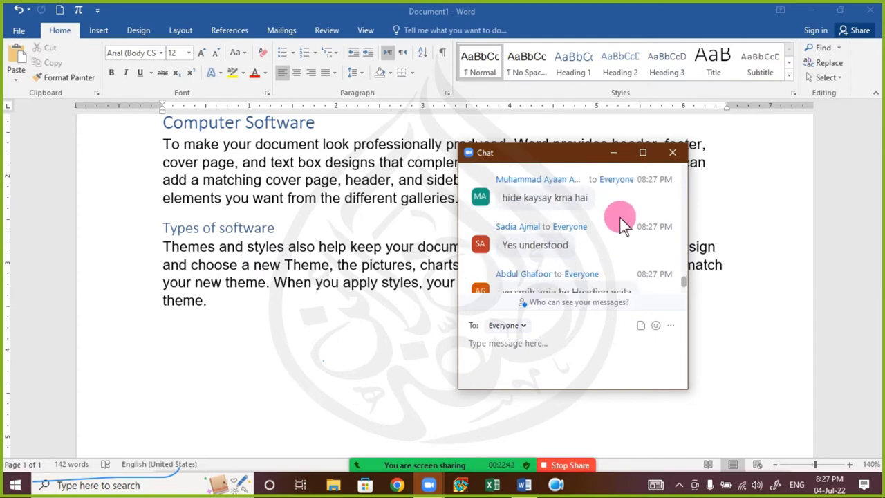
pyautogui.scroll(-1, 619, 238)
pyautogui.scroll(1, 620, 238)
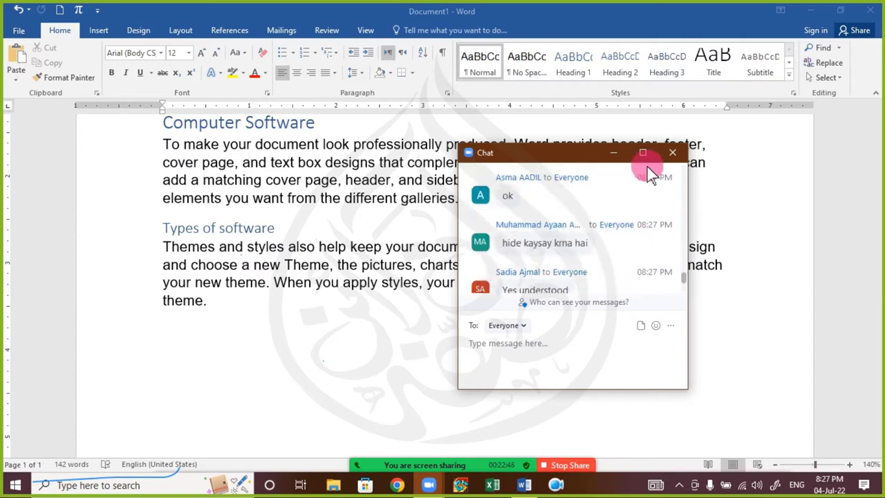
pyautogui.click(673, 152)
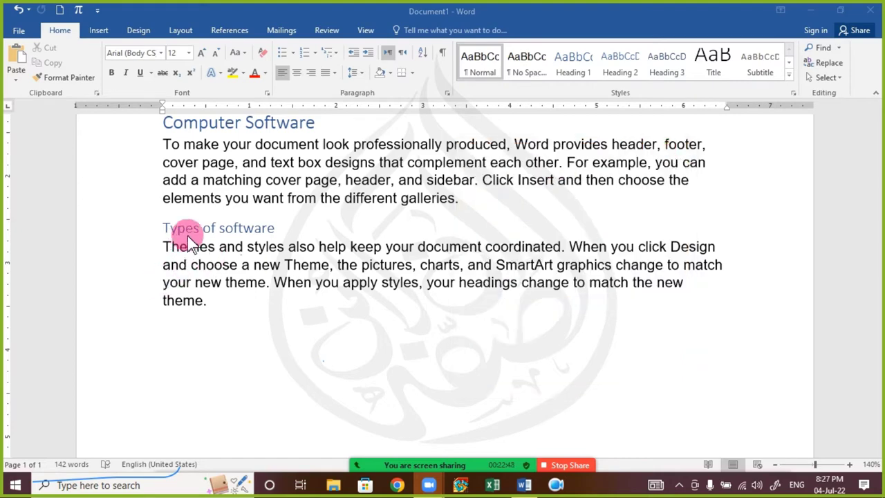
# - Collapse the paragraph under the "Computer Hardware" heading and expand it again
pyautogui.scroll(3, 233, 211)
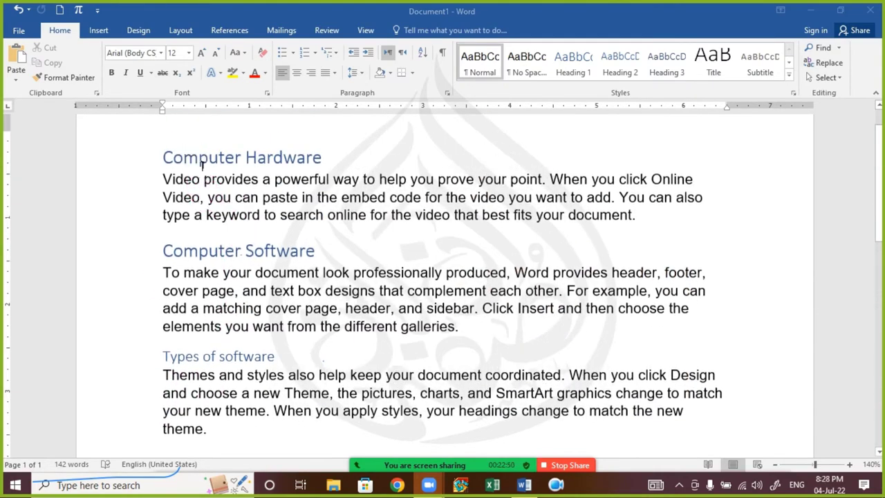
pyautogui.click(155, 158)
pyautogui.click(155, 158)
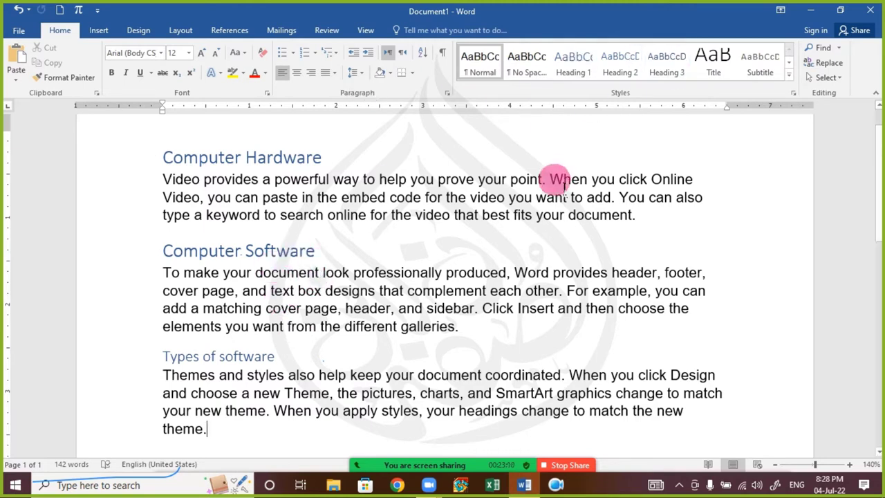
# - Select the paragraph under "Computer Hardware", view the full style gallery without applying a style, and select the paragraph again
pyautogui.moveTo(162, 181); pyautogui.dragTo(691, 227)
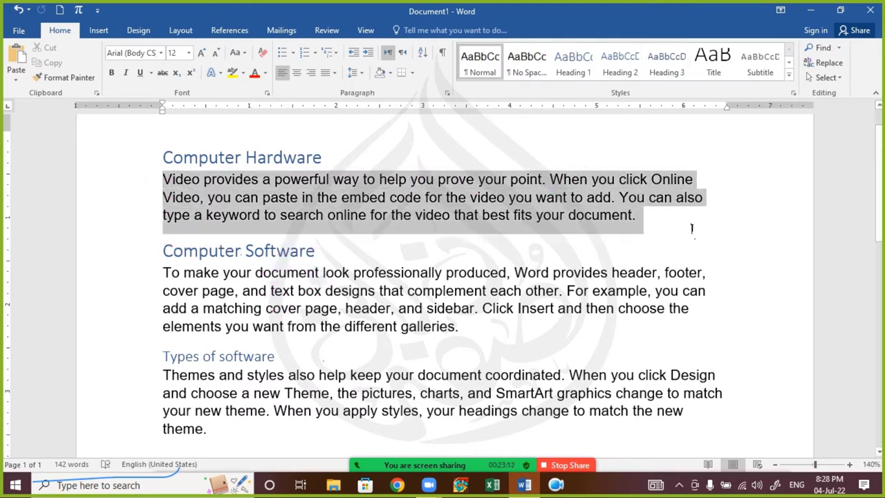
pyautogui.click(789, 73)
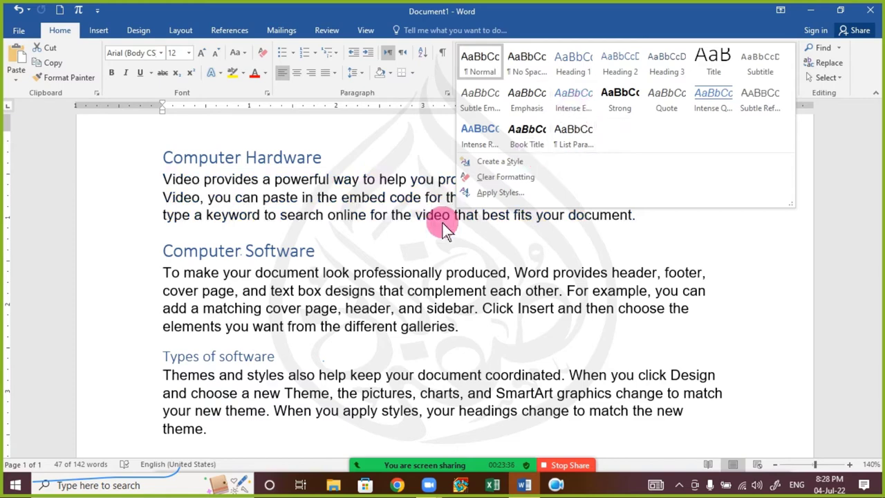
pyautogui.press('Escape')
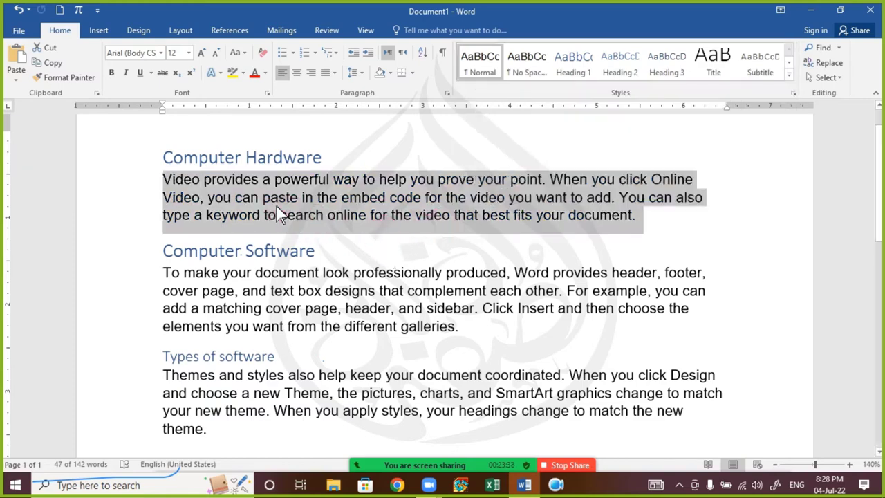
pyautogui.click(421, 234)
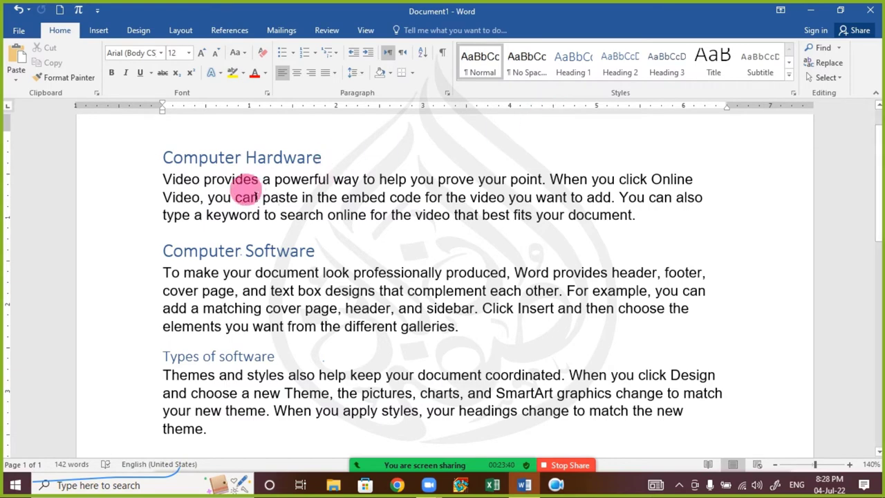
pyautogui.moveTo(164, 179); pyautogui.dragTo(635, 215)
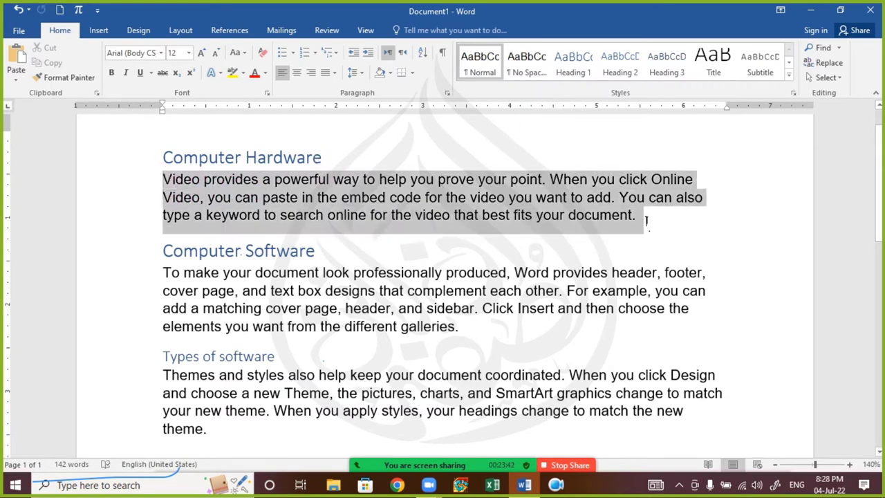
# - Deselect the "Computer Hardware" paragraph and check the Zoom meeting chat, closing it again
pyautogui.click(422, 200)
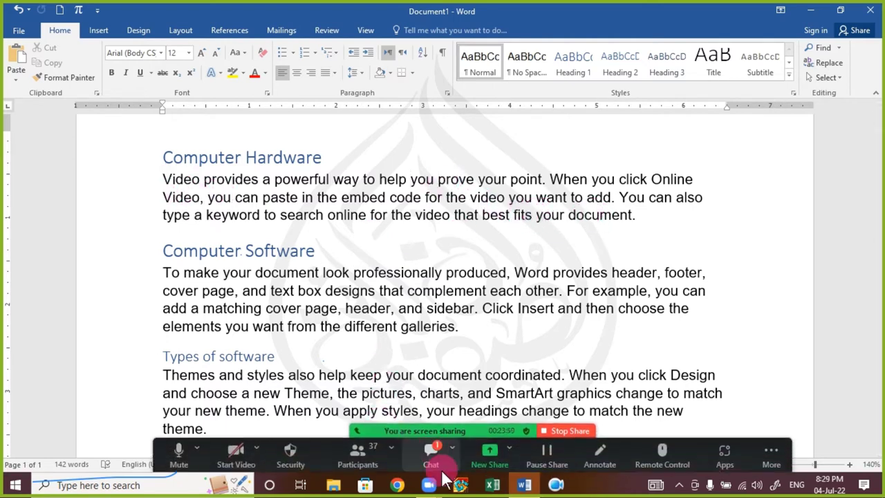
pyautogui.click(431, 453)
pyautogui.click(672, 153)
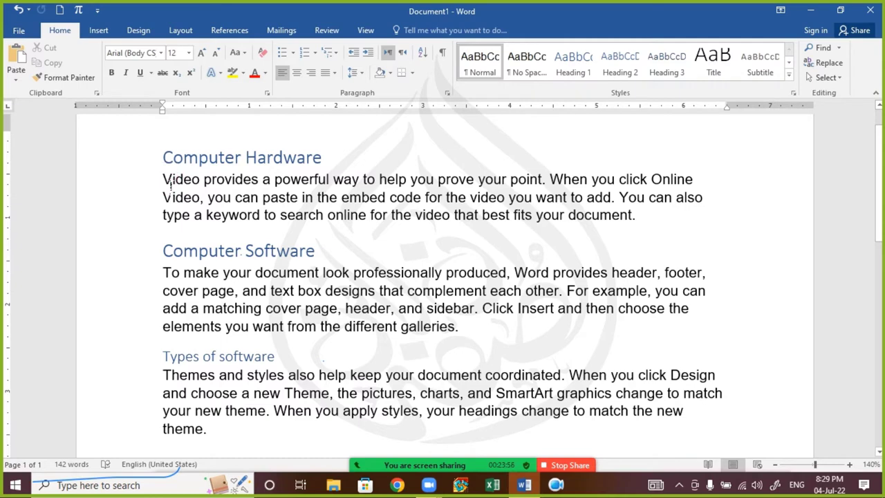
# - Select all text from the paragraph under "Computer Hardware" to the end of the document and review it
pyautogui.moveTo(170, 180); pyautogui.dragTo(552, 443)
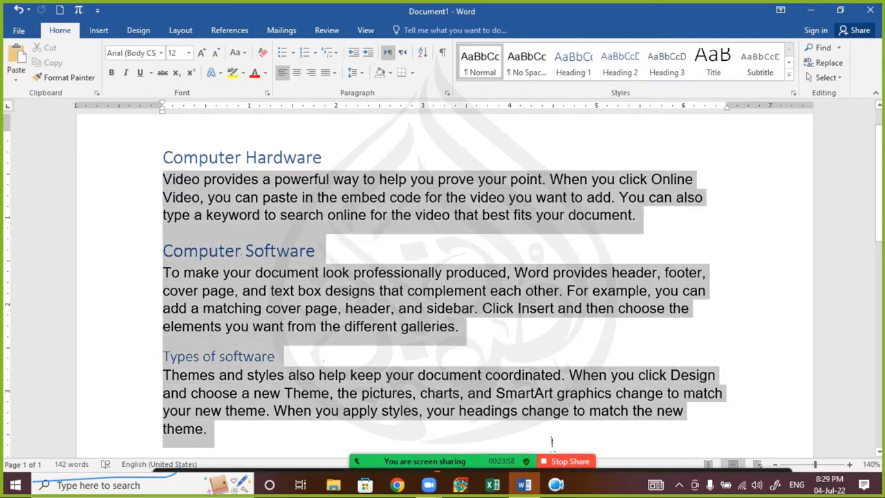
pyautogui.scroll(-2, 305, 327)
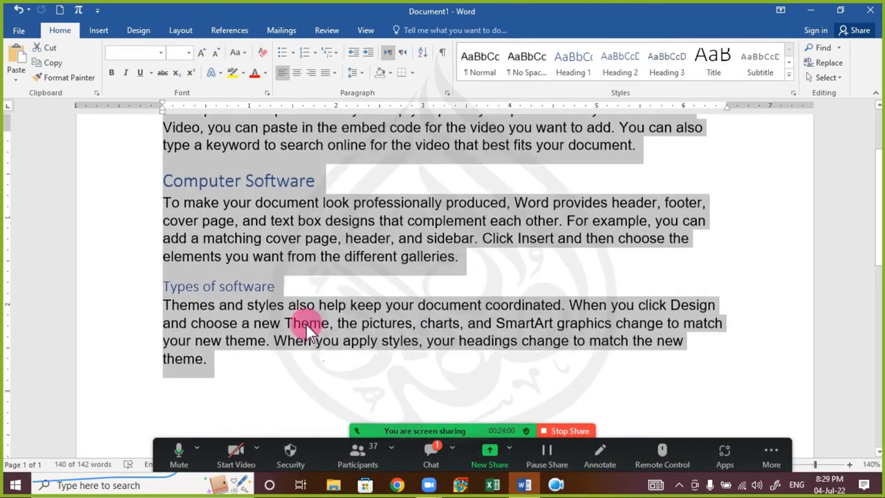
pyautogui.scroll(3, 305, 323)
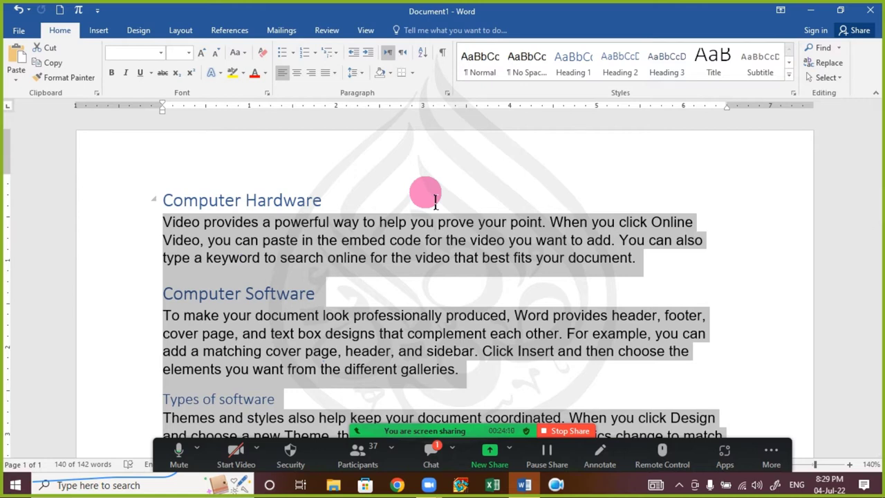
# - Clear the text selection, read the latest participant replies in the Zoom chat, and return to the document
pyautogui.click(295, 229)
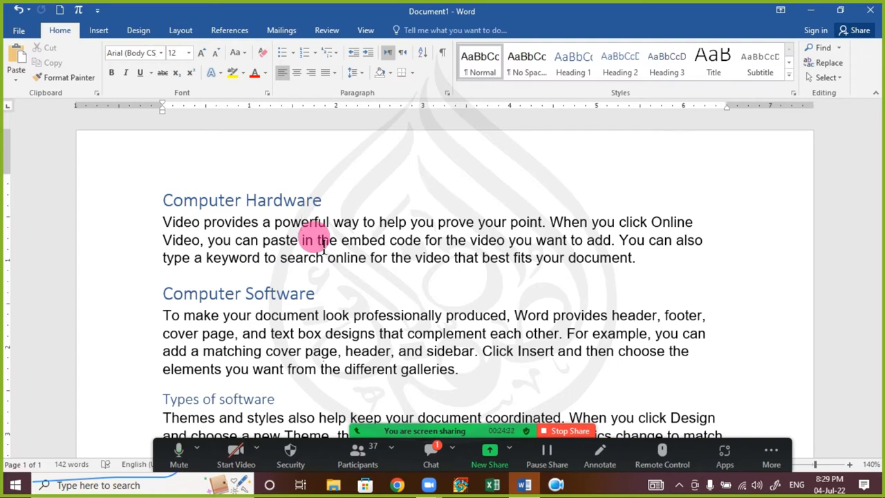
pyautogui.click(431, 453)
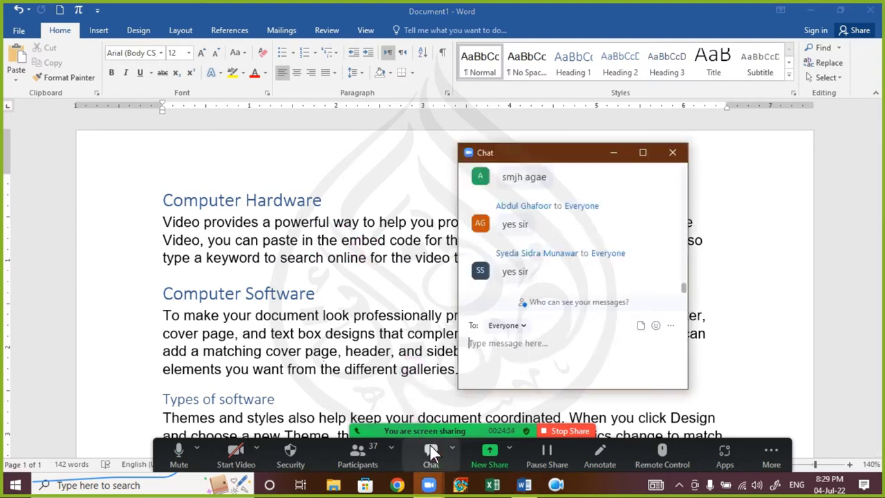
pyautogui.click(672, 152)
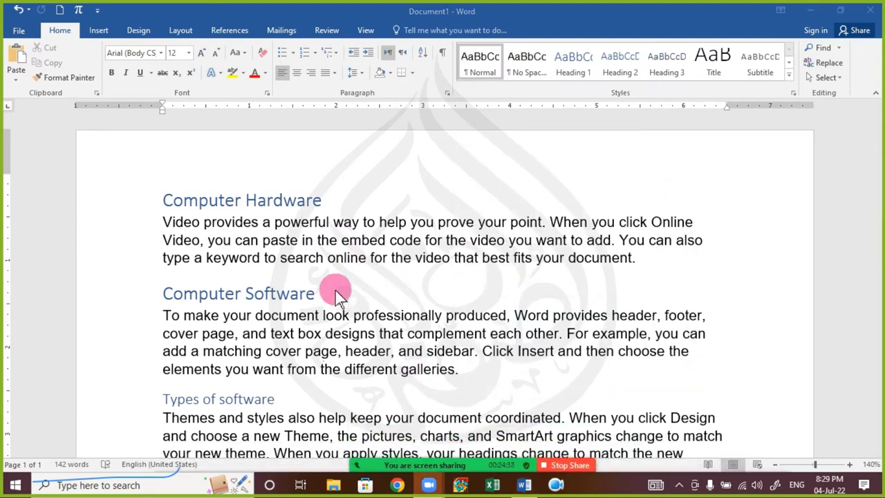
# - Select the whole document, show its paragraph marks and other formatting symbols, and deselect the text to inspect them
pyautogui.click(166, 220)
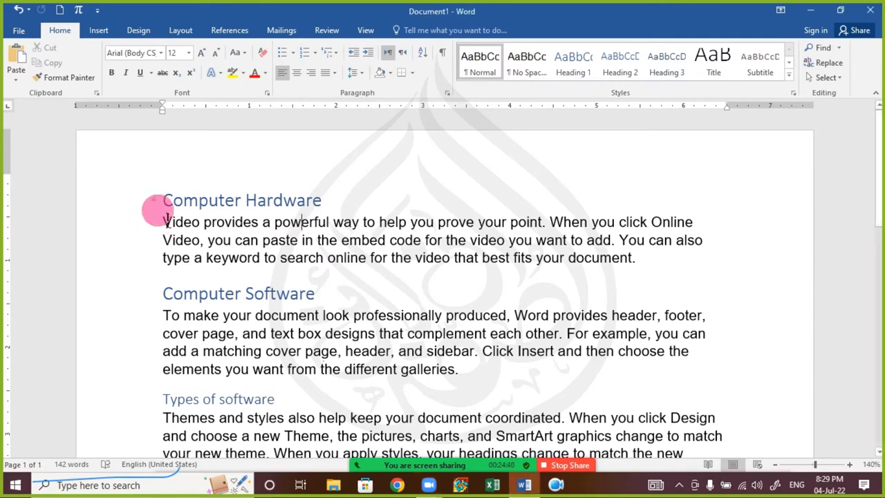
pyautogui.hotkey('ctrl', 'a')
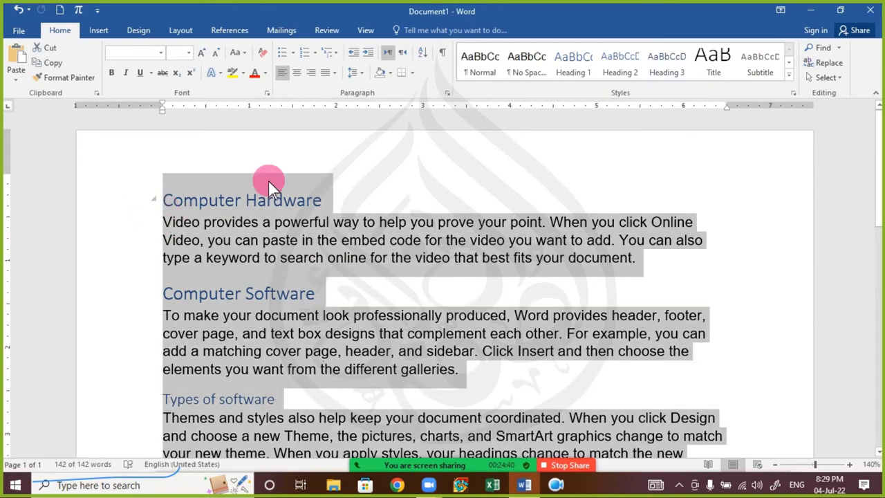
pyautogui.click(442, 53)
pyautogui.click(391, 257)
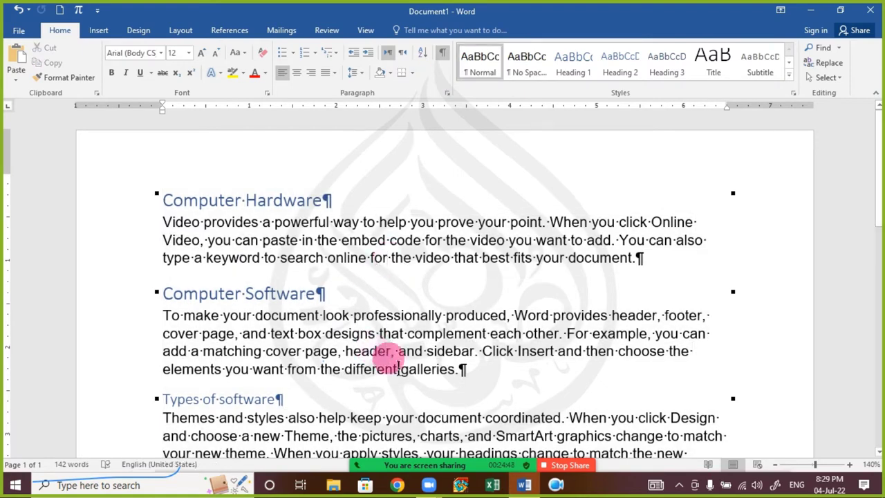
pyautogui.scroll(-1, 397, 367)
pyautogui.scroll(-3, 398, 366)
pyautogui.scroll(1, 389, 356)
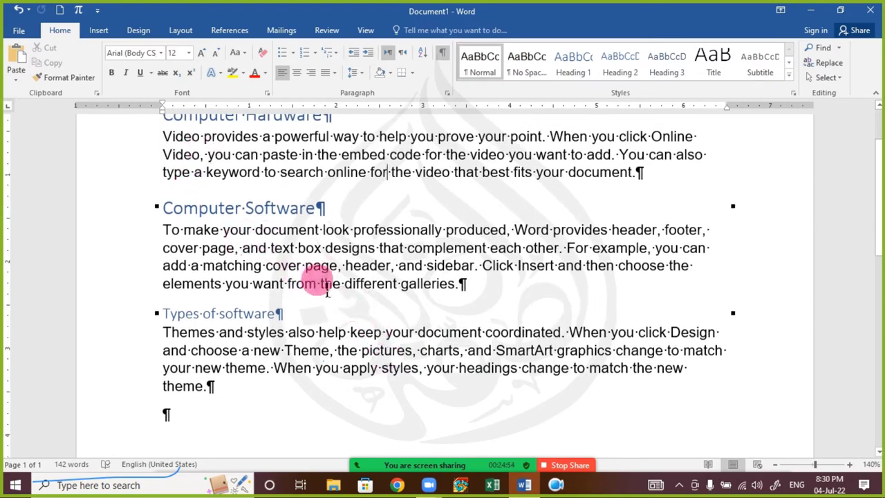
# - Open the print preview of the document to check how the page with formatting marks will print
pyautogui.scroll(4, 298, 283)
pyautogui.scroll(2, 302, 250)
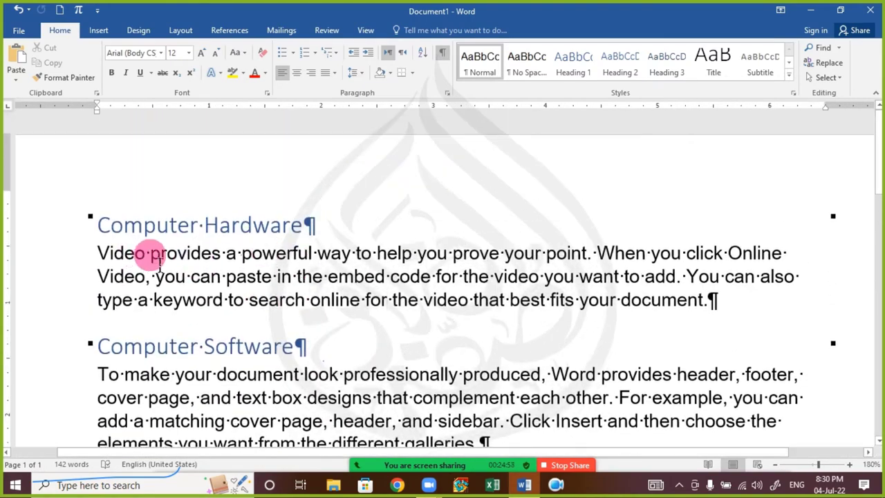
pyautogui.hotkey('ctrl', 'p')
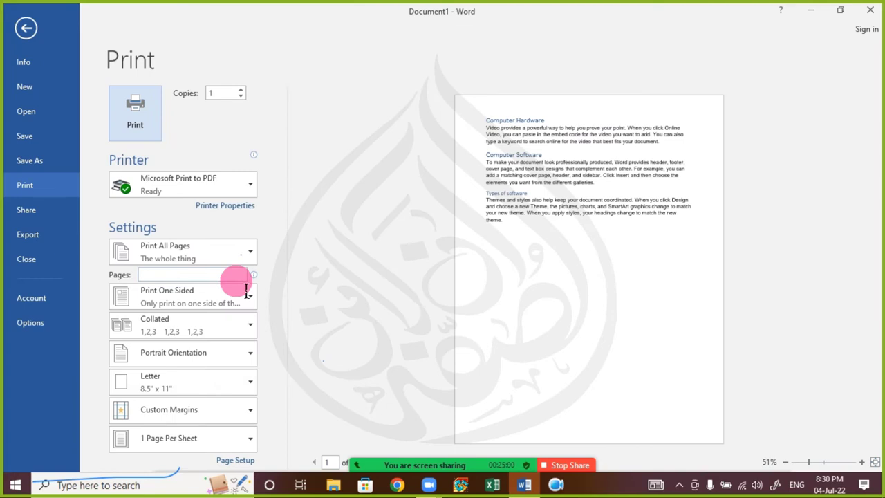
# - Leave the print preview and place the cursor before "want" in the Computer Hardware paragraph
pyautogui.press('Escape')
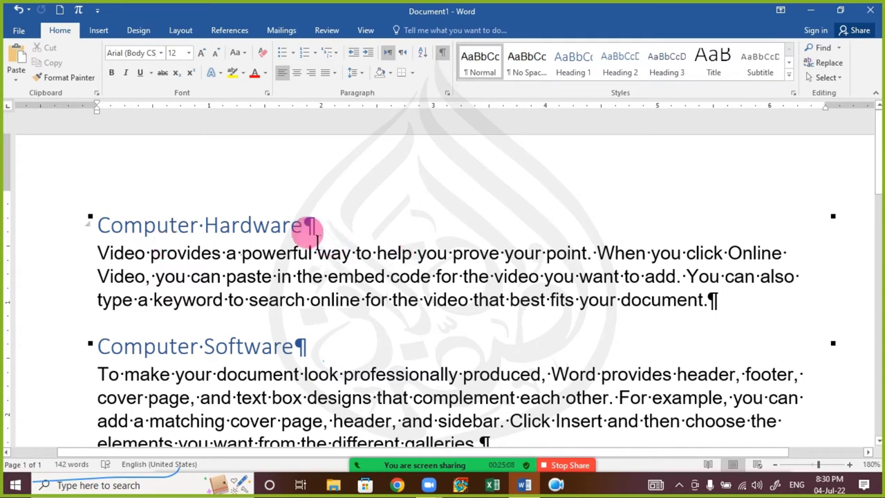
pyautogui.click(580, 277)
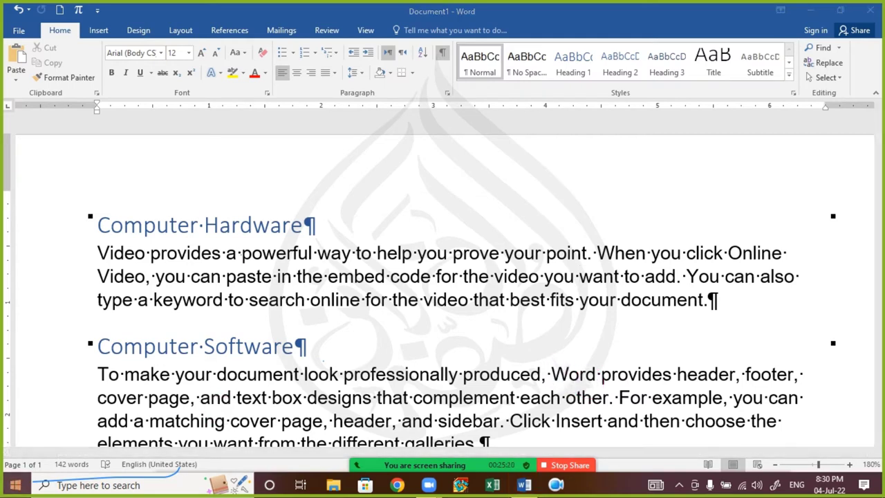
# - Insert a tab before "want" using the On-Screen Keyboard app and close the keyboard
pyautogui.press('super')
pyautogui.write('on sc')
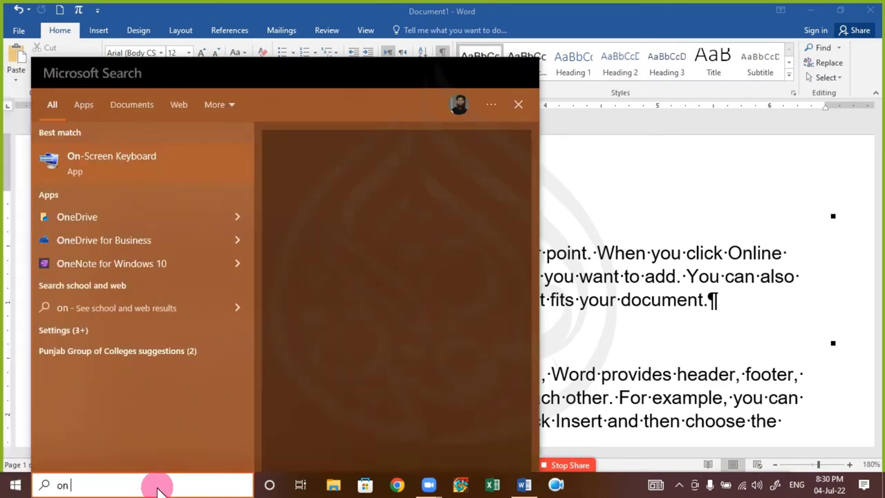
pyautogui.click(155, 169)
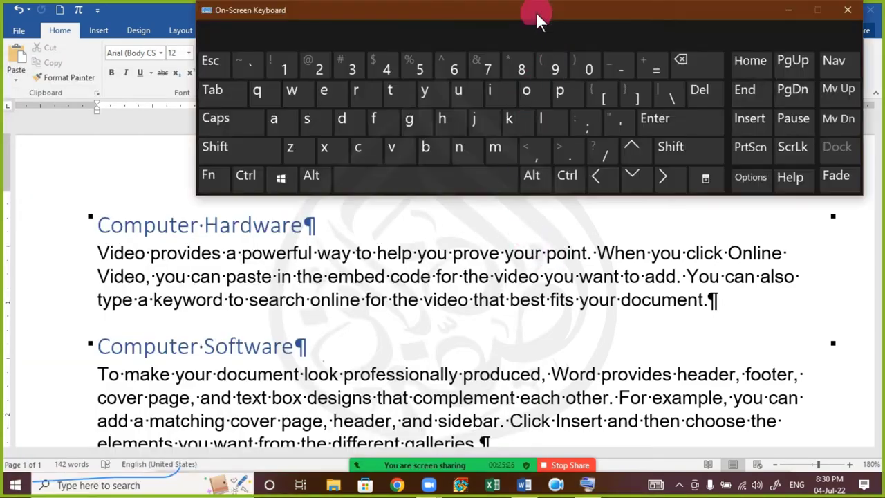
pyautogui.moveTo(504, 17); pyautogui.dragTo(444, 11)
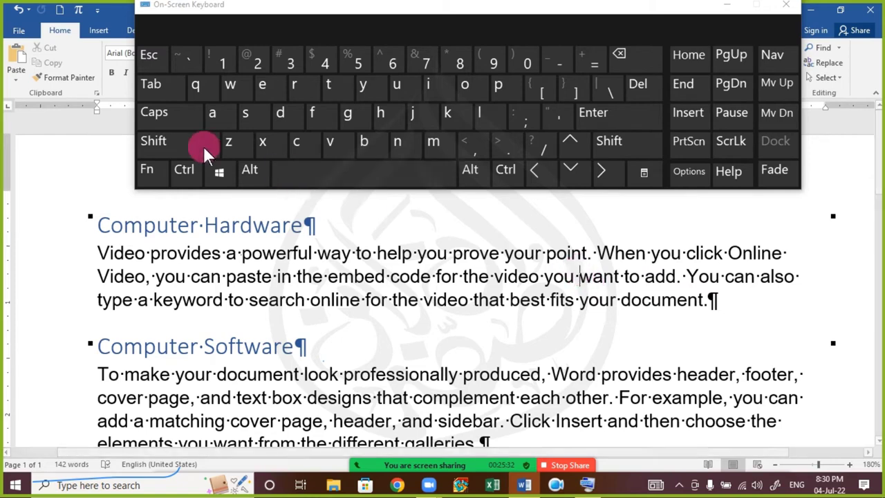
pyautogui.click(167, 92)
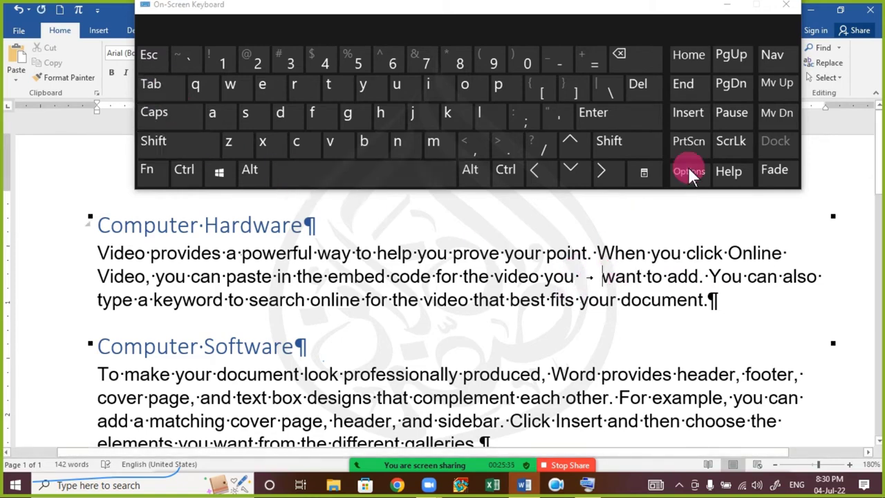
pyautogui.click(786, 5)
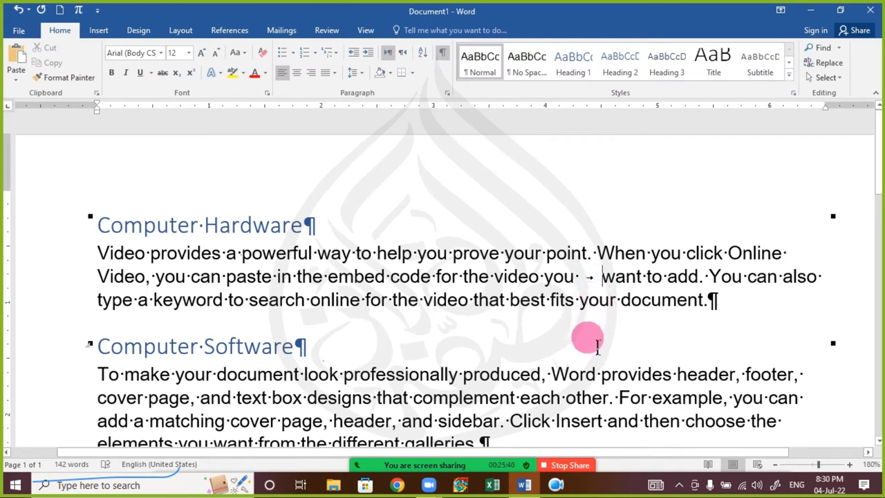
# - Add a second tab before "want" and delete the inserted tab characters
pyautogui.press('Tab')
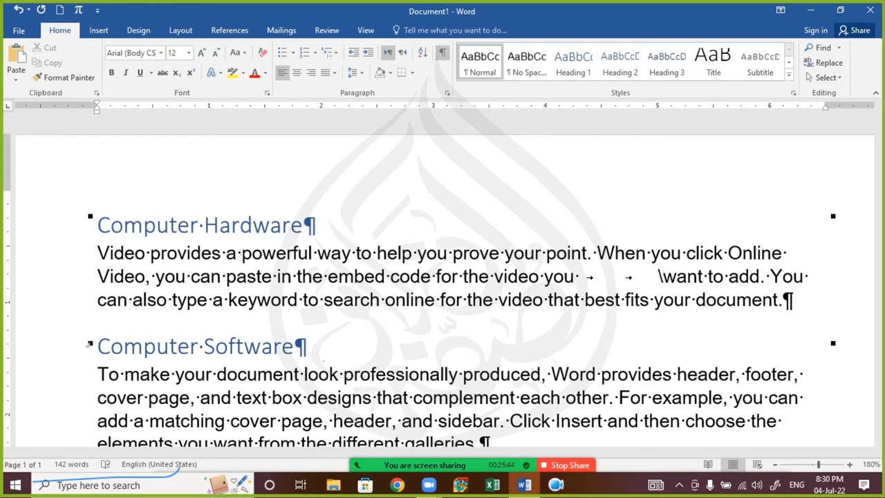
pyautogui.press('BackSpace')
pyautogui.press('BackSpace')
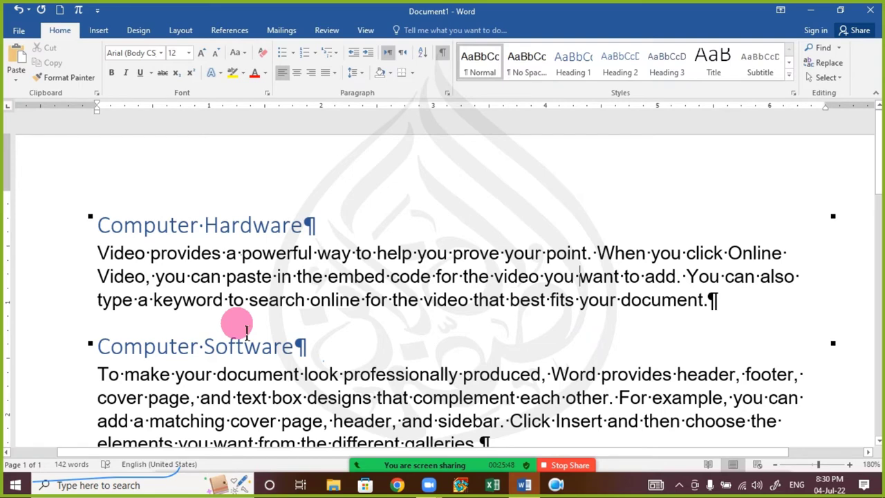
# - Hide the formatting marks across the document and place the cursor at the end of the Computer Software heading
pyautogui.hotkey('ctrl', 'a')
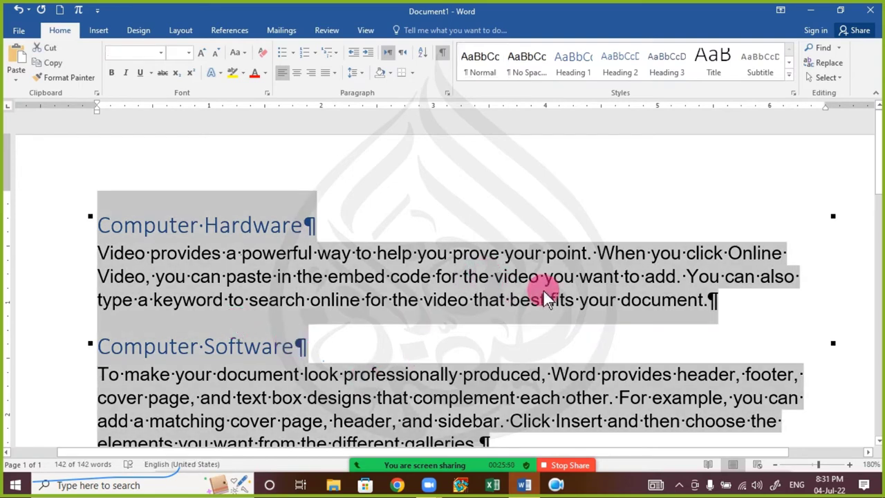
pyautogui.keyDown('ctrl'); pyautogui.scroll(-3, 543, 289); pyautogui.keyUp('ctrl')
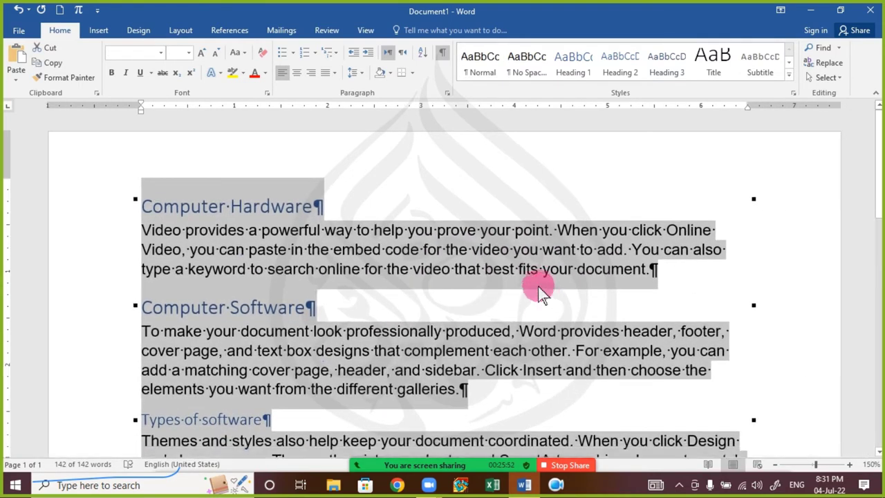
pyautogui.click(443, 52)
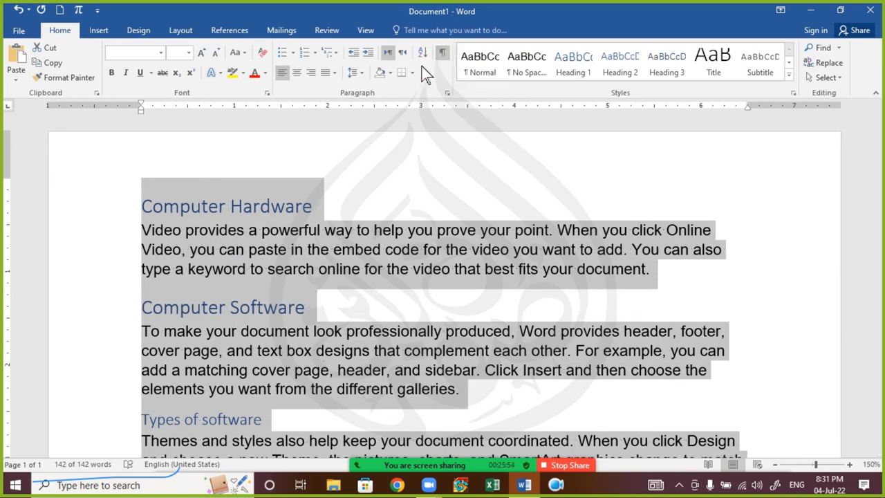
pyautogui.click(317, 349)
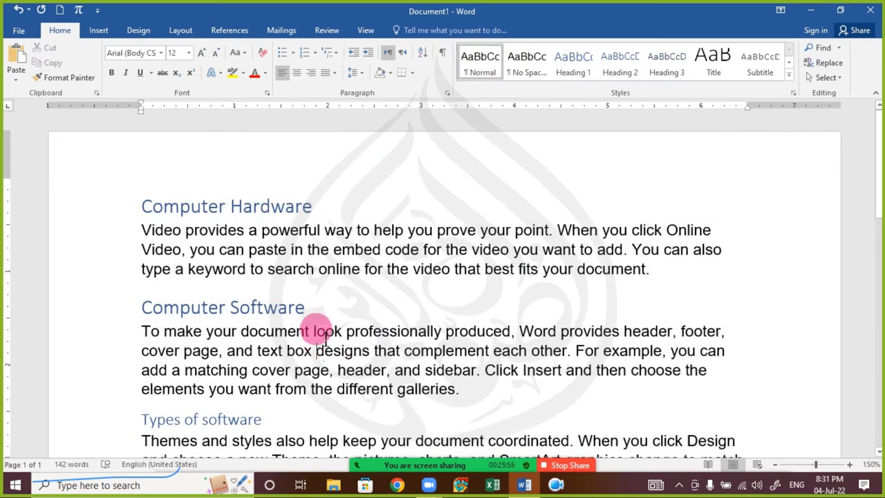
pyautogui.click(310, 309)
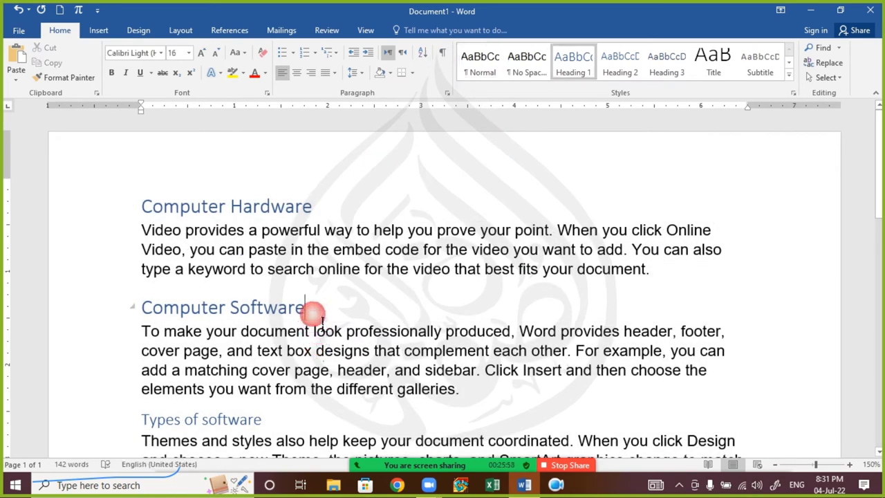
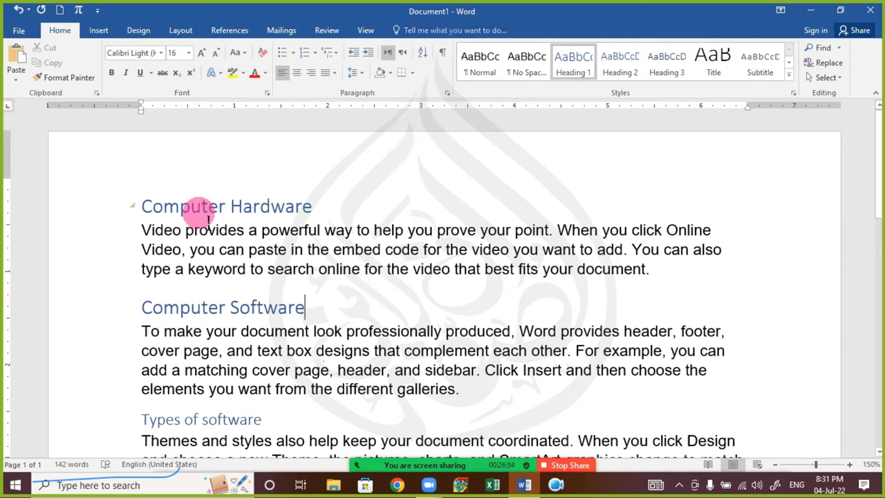
# - Show the formatting marks across the whole document and clear the text selection
pyautogui.hotkey('ctrl', 'a')
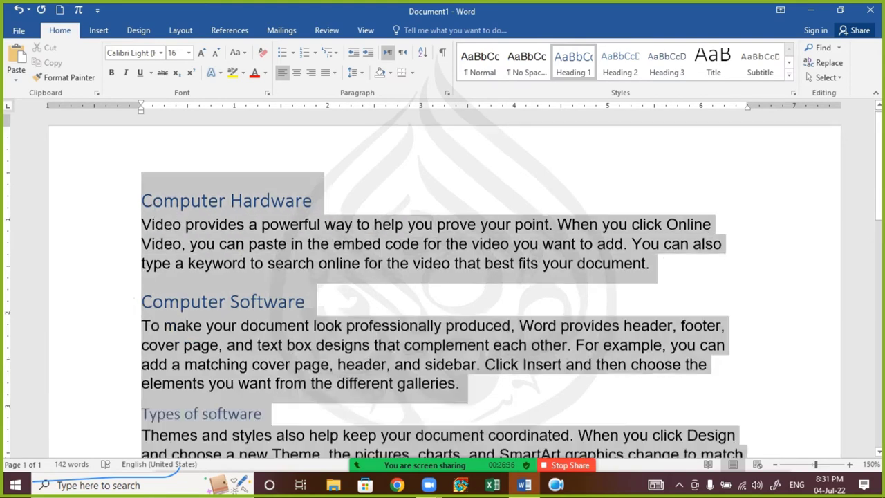
pyautogui.scroll(-3, 443, 277)
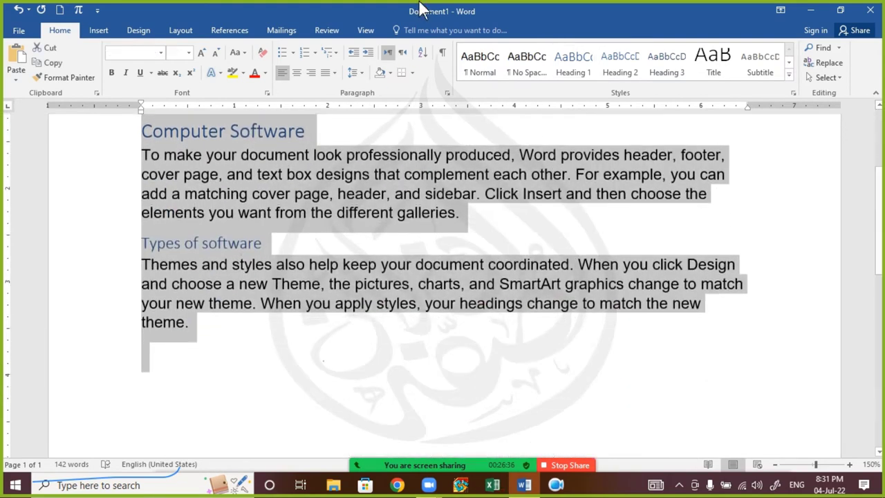
pyautogui.click(442, 52)
pyautogui.click(366, 207)
pyautogui.scroll(5, 366, 200)
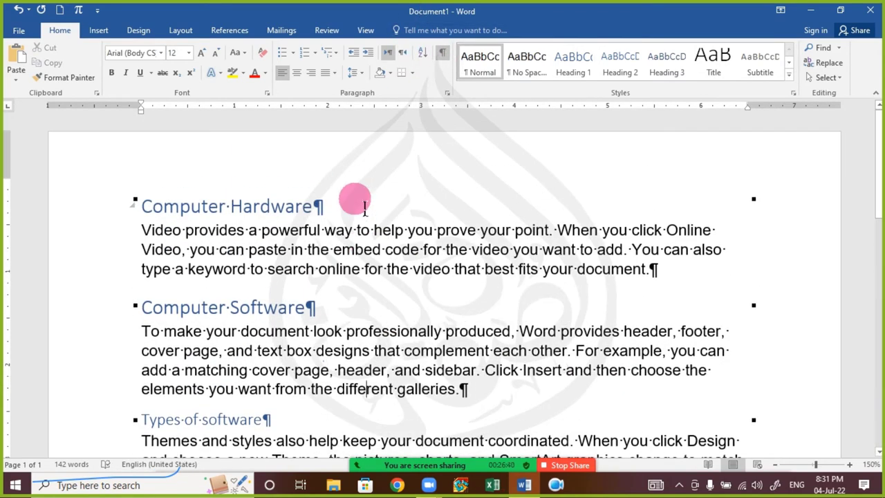
# - Toggle the formatting marks off and on several times, leaving them hidden
pyautogui.click(443, 53)
pyautogui.click(443, 53)
pyautogui.click(443, 54)
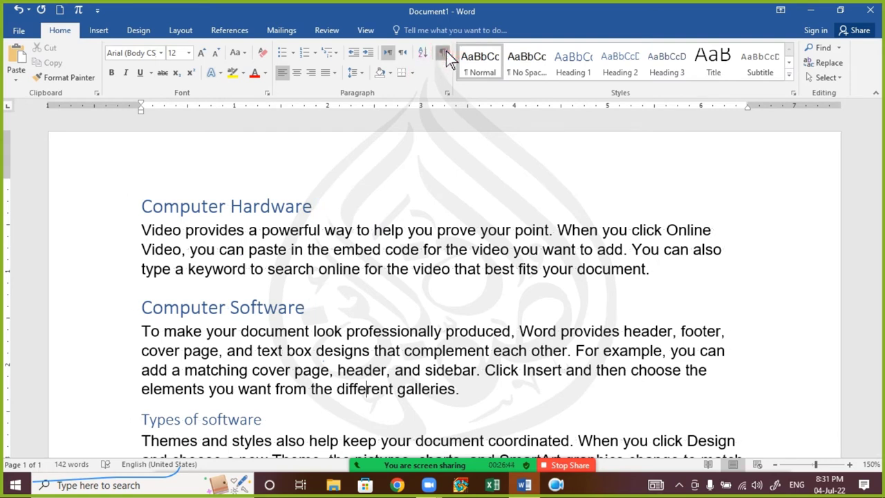
pyautogui.click(444, 53)
pyautogui.click(445, 53)
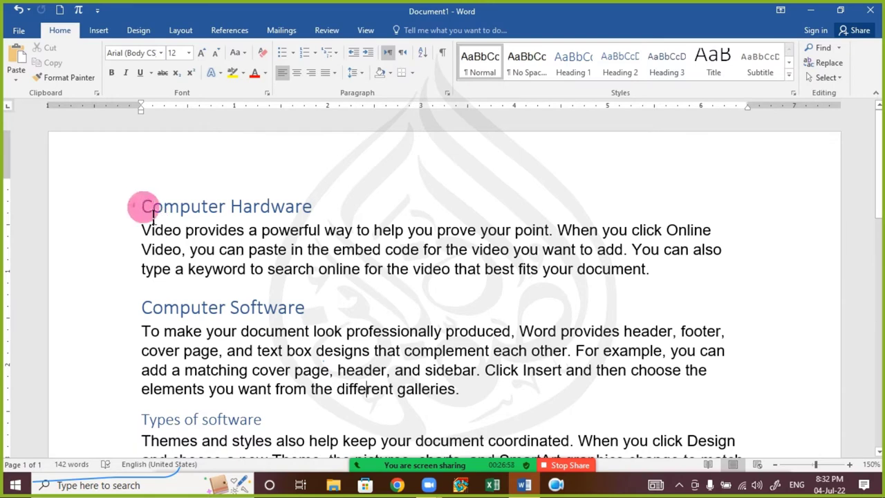
# - Select all the text from the Computer Hardware heading to the document's end, and clear the selection
pyautogui.moveTo(136, 206); pyautogui.dragTo(420, 307)
pyautogui.moveTo(437, 413); pyautogui.dragTo(378, 163)
pyautogui.scroll(5, 326, 208)
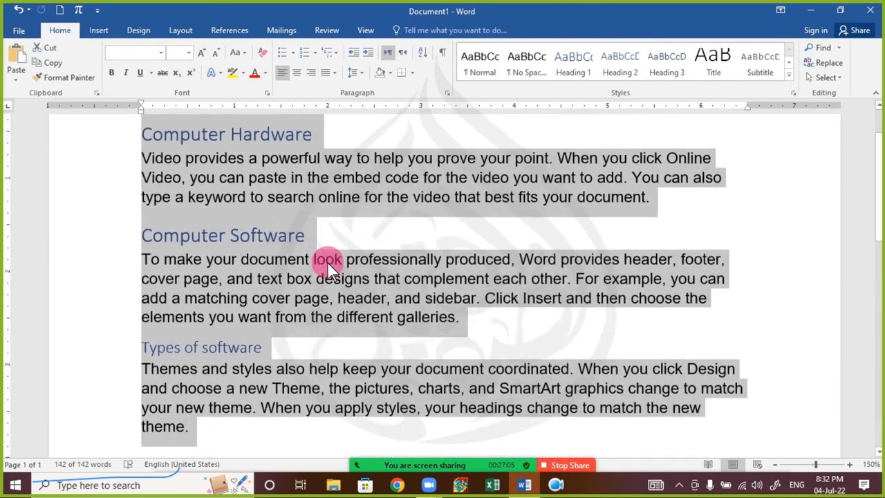
pyautogui.click(328, 263)
pyautogui.scroll(2, 326, 263)
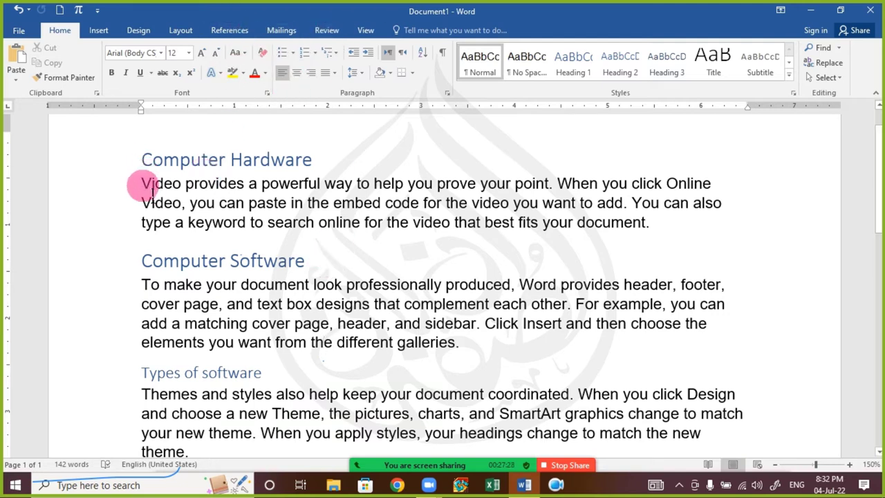
# - Delete the paragraph under the Computer Hardware heading and undo the deletion
pyautogui.moveTo(140, 183); pyautogui.dragTo(737, 235)
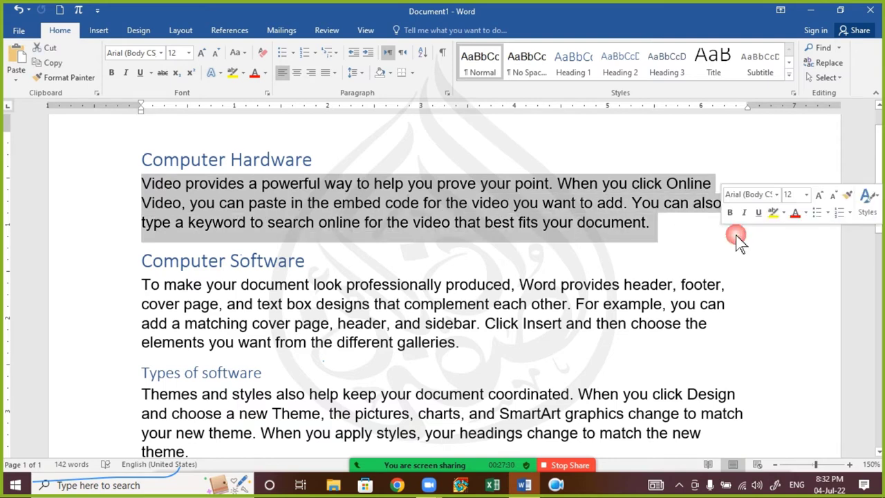
pyautogui.press('Delete')
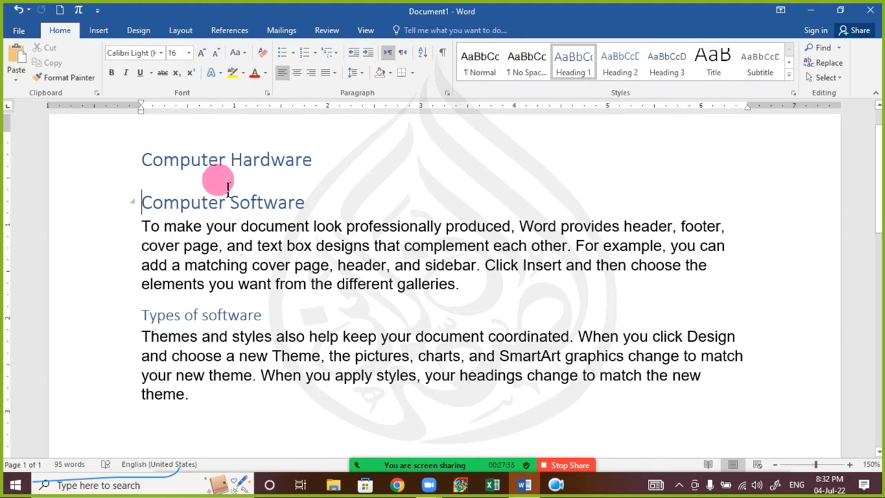
pyautogui.click(18, 10)
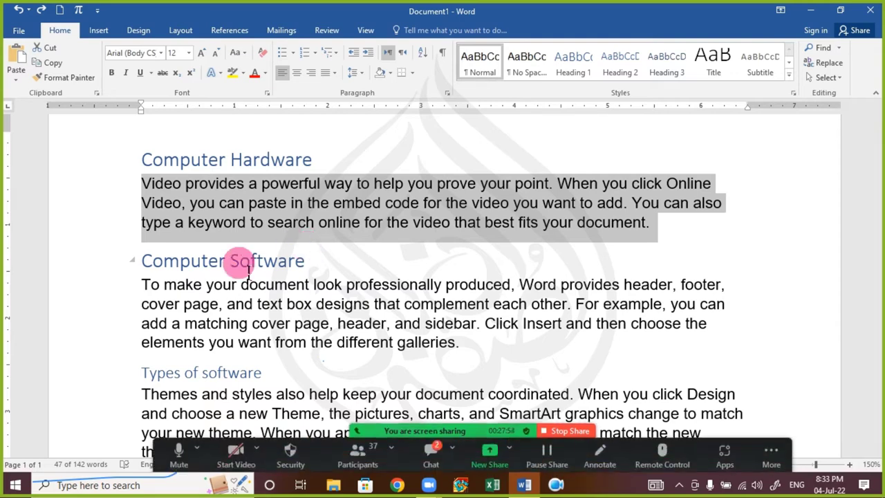
# - Mute the microphone in the Zoom meeting and open the meeting chat
pyautogui.click(182, 450)
pyautogui.click(184, 447)
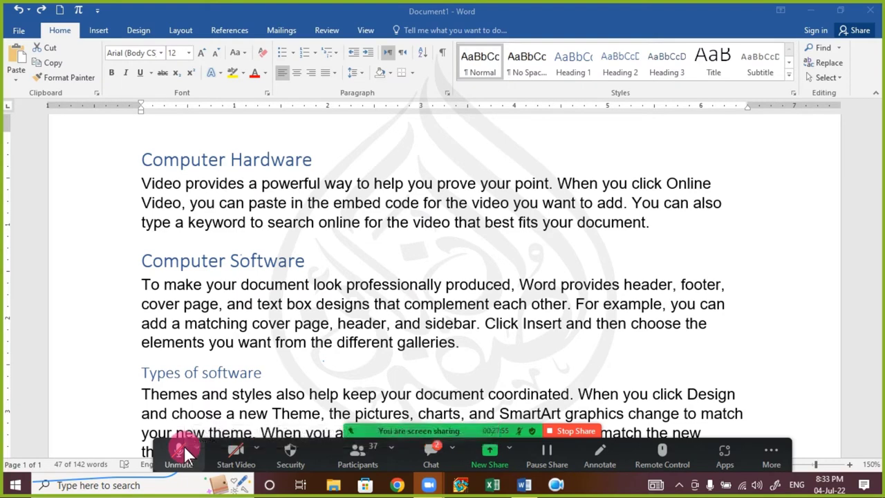
pyautogui.click(432, 455)
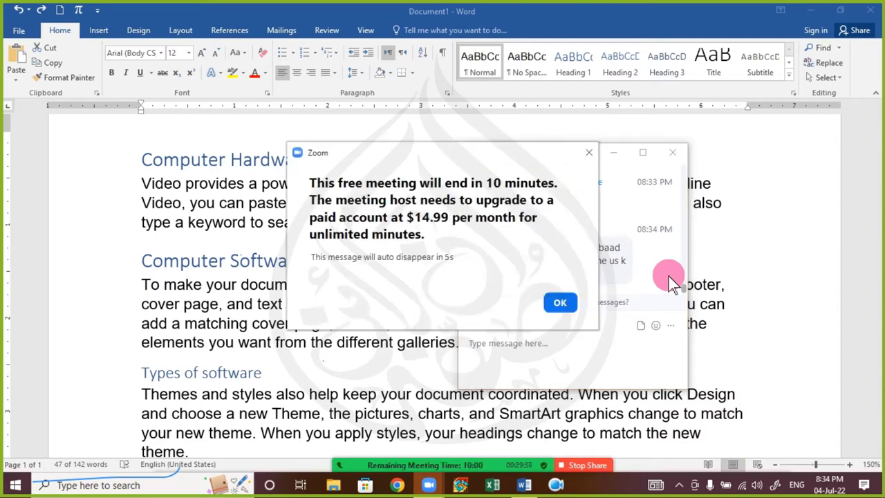
# - Dismiss the Zoom meeting notice, read the recent chat messages and close the chat
pyautogui.click(593, 154)
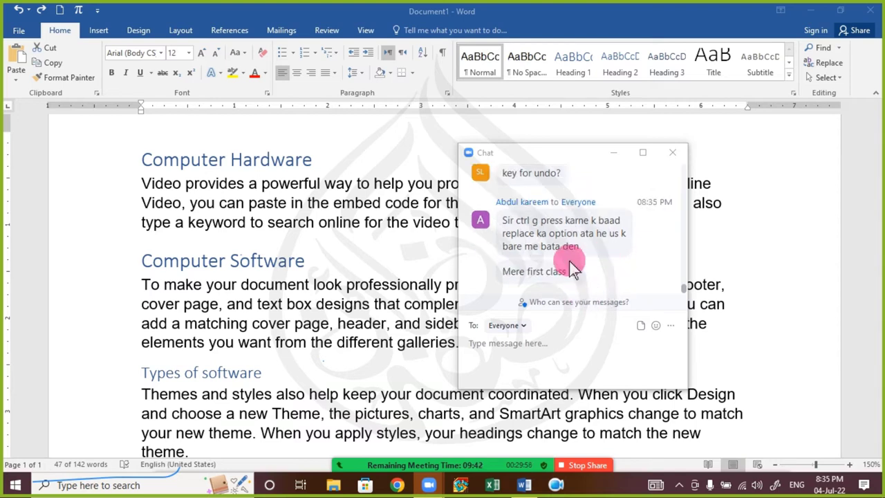
pyautogui.scroll(2, 569, 260)
pyautogui.scroll(1, 569, 267)
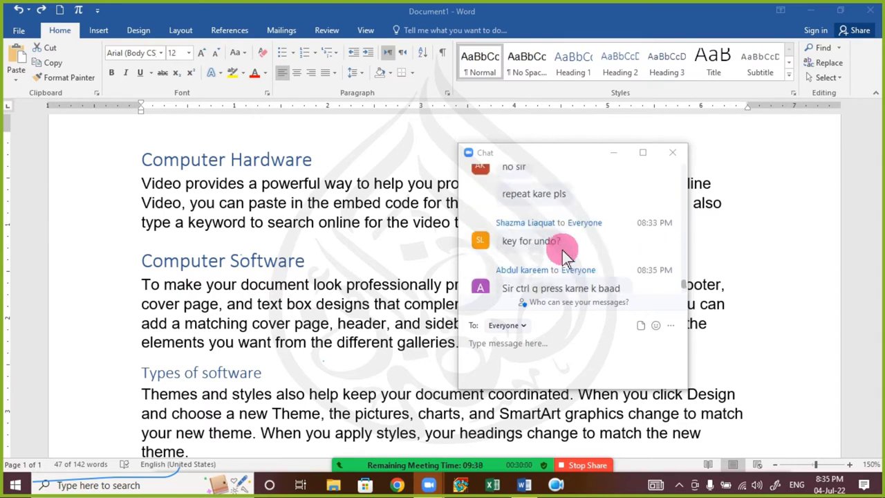
pyautogui.scroll(2, 563, 239)
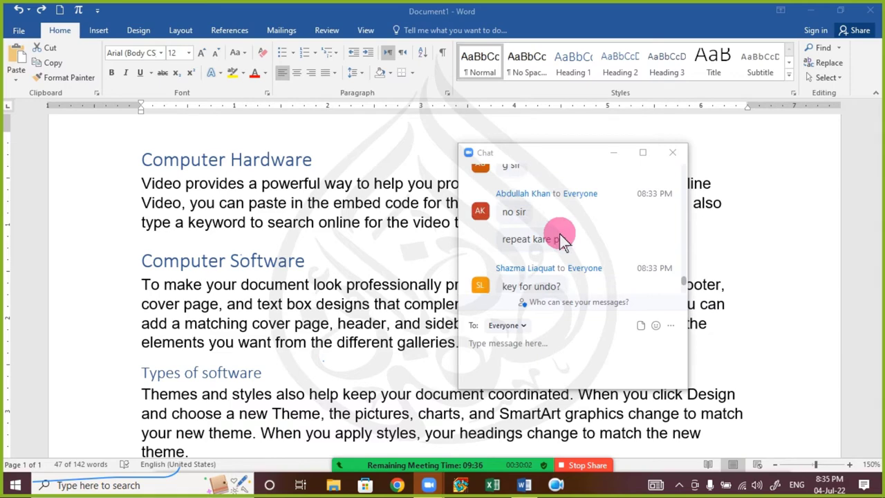
pyautogui.click(672, 152)
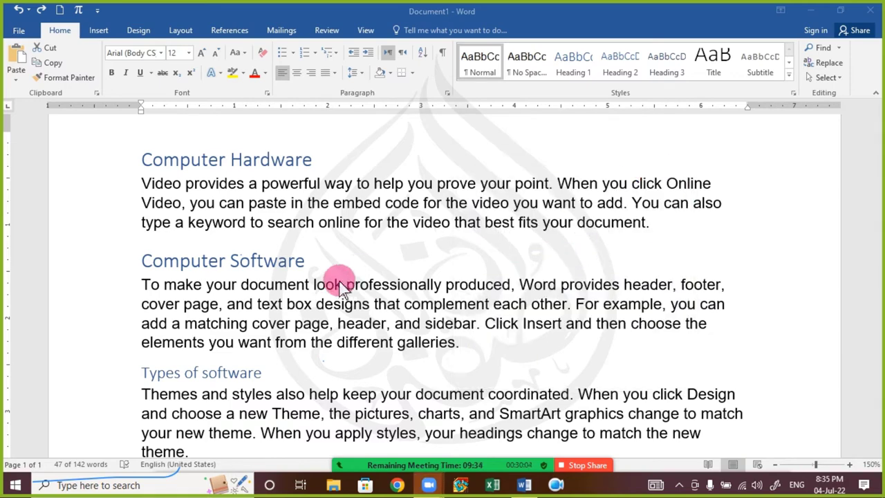
# - Make the paragraph under the Computer Hardware heading bold
pyautogui.tripleClick(254, 238)
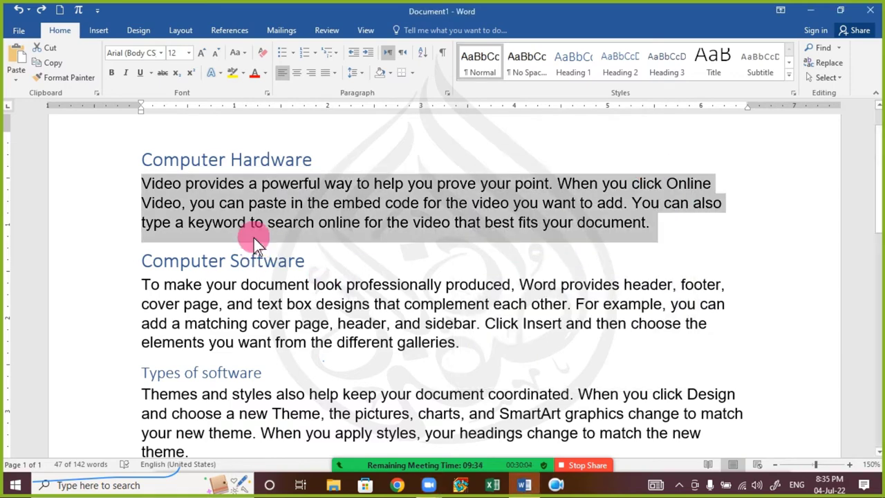
pyautogui.click(185, 220)
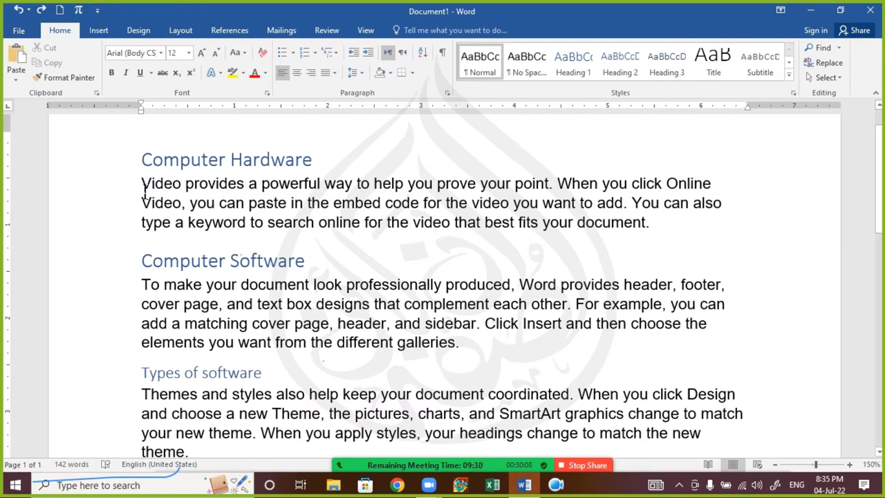
pyautogui.moveTo(145, 192); pyautogui.dragTo(654, 228)
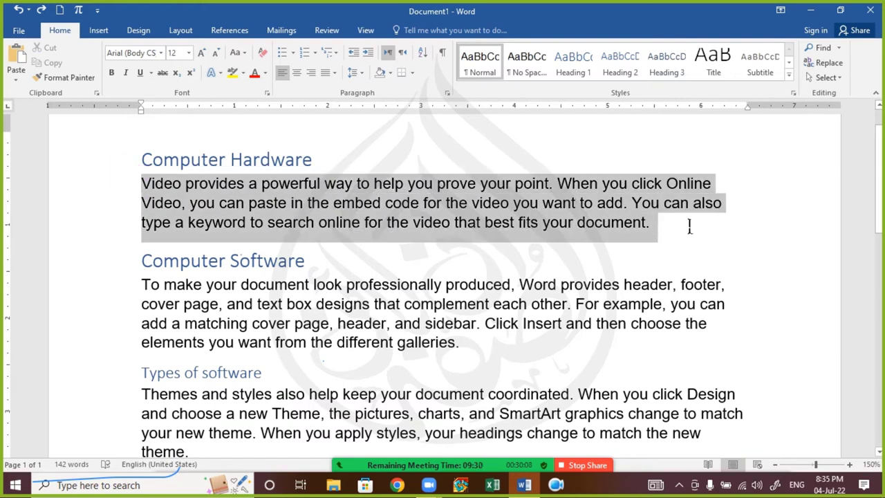
pyautogui.click(112, 73)
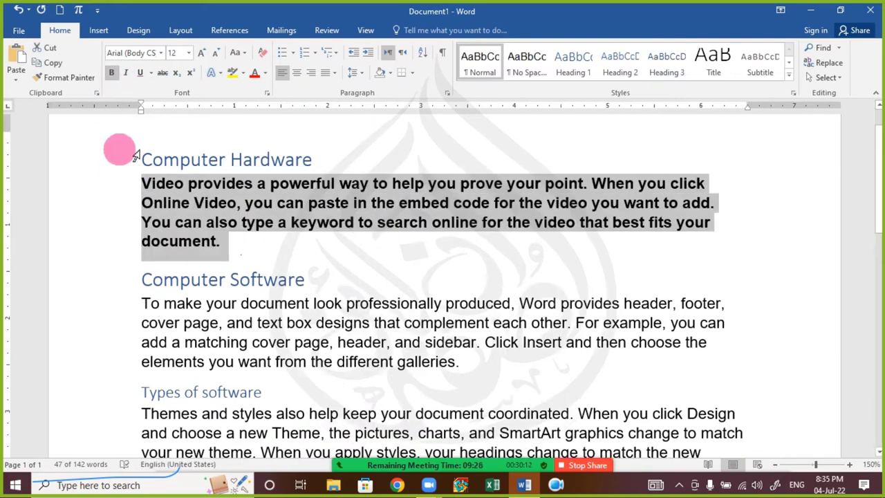
# - Apply italic and underline formatting to the bold paragraph under the Computer Hardware heading
pyautogui.click(124, 76)
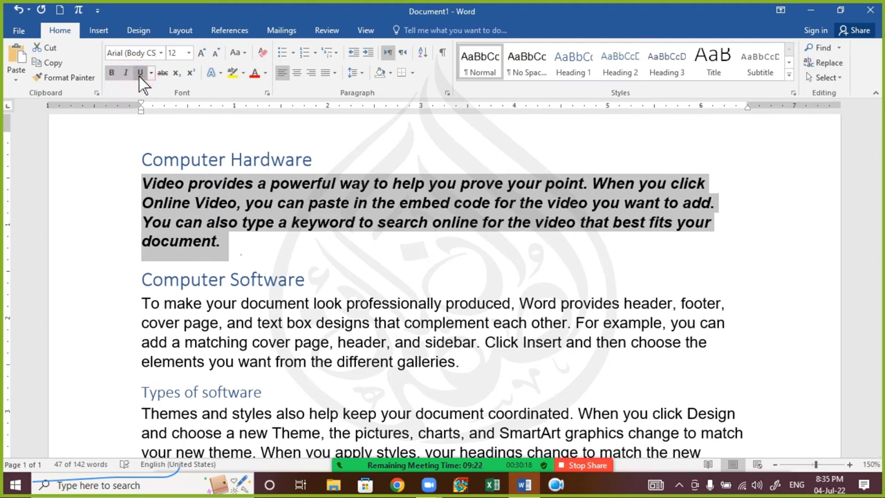
pyautogui.click(141, 74)
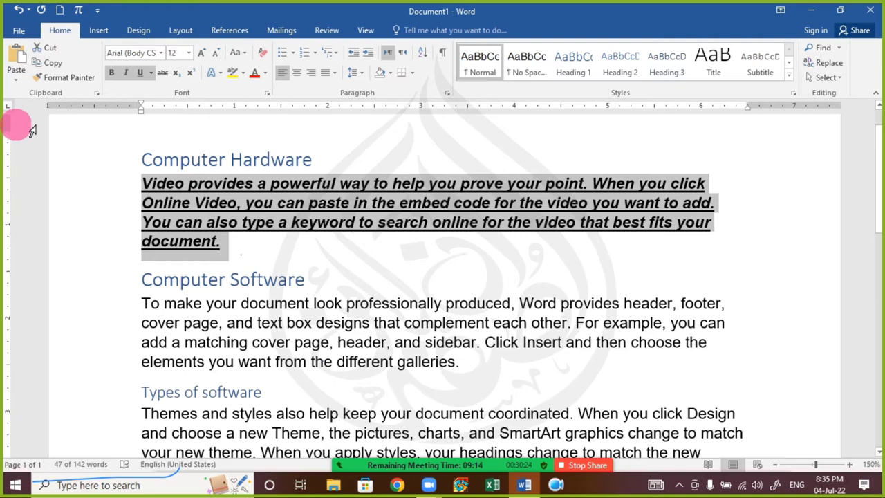
# - Undo the bold, italic and underline formatting on the Computer Hardware paragraph, and redo all three changes
pyautogui.click(18, 10)
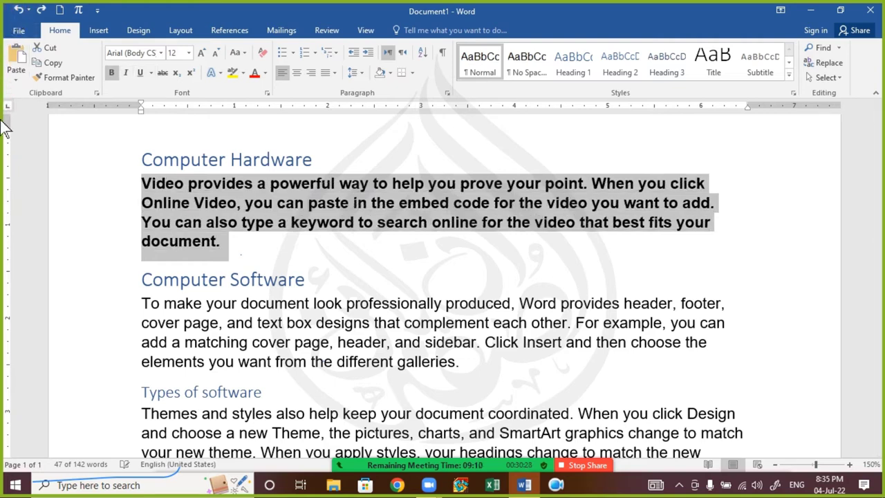
pyautogui.click(18, 9)
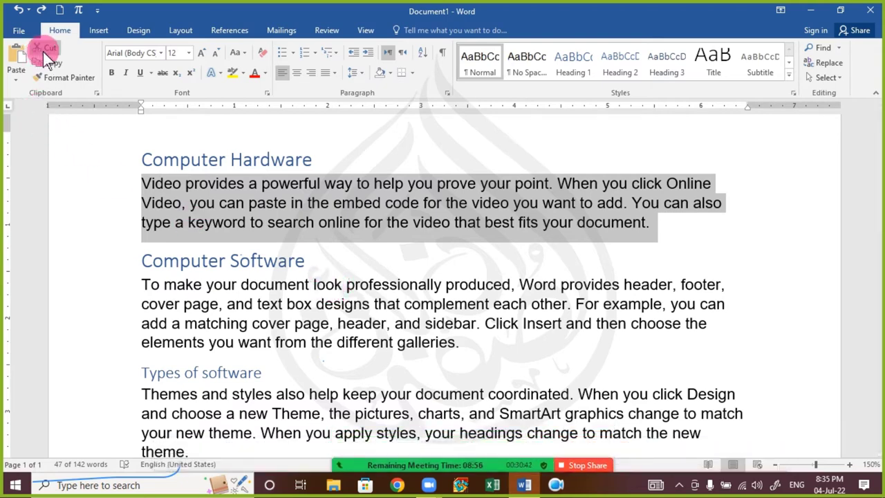
pyautogui.click(42, 11)
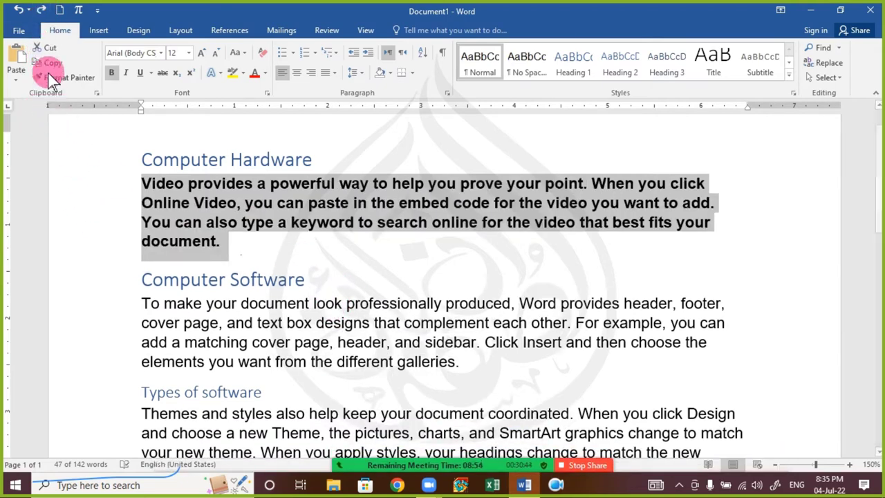
pyautogui.click(39, 11)
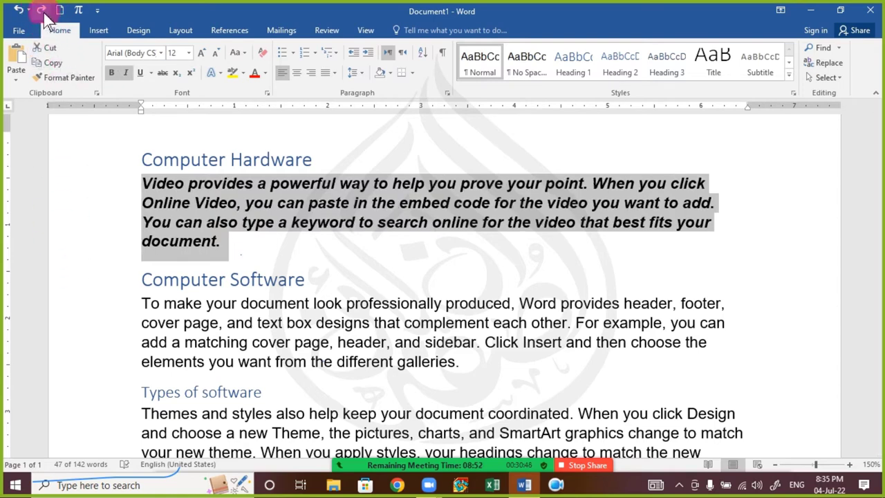
pyautogui.click(43, 11)
# - Select the whole paragraph under the Computer Software heading
pyautogui.click(296, 475)
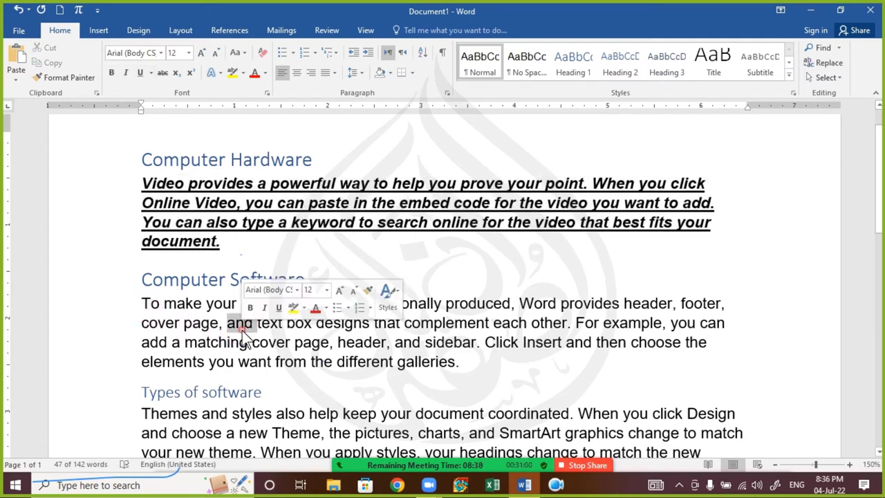
pyautogui.tripleClick(243, 330)
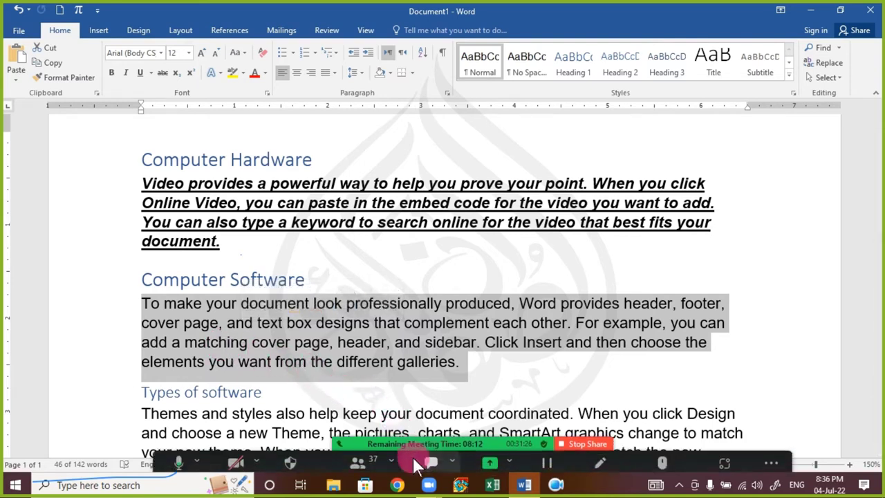
# - Switch to the Zoom meeting chat, check the latest participant messages twice and close the chat
pyautogui.click(428, 456)
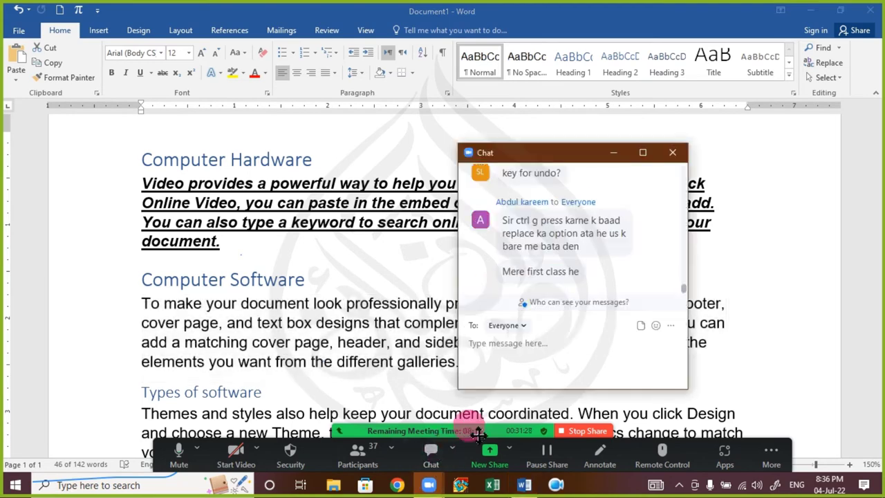
pyautogui.click(557, 374)
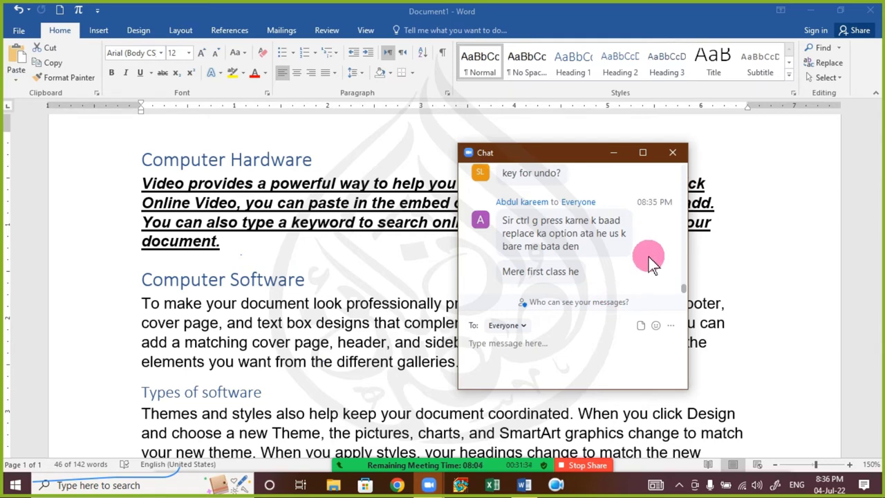
pyautogui.click(668, 152)
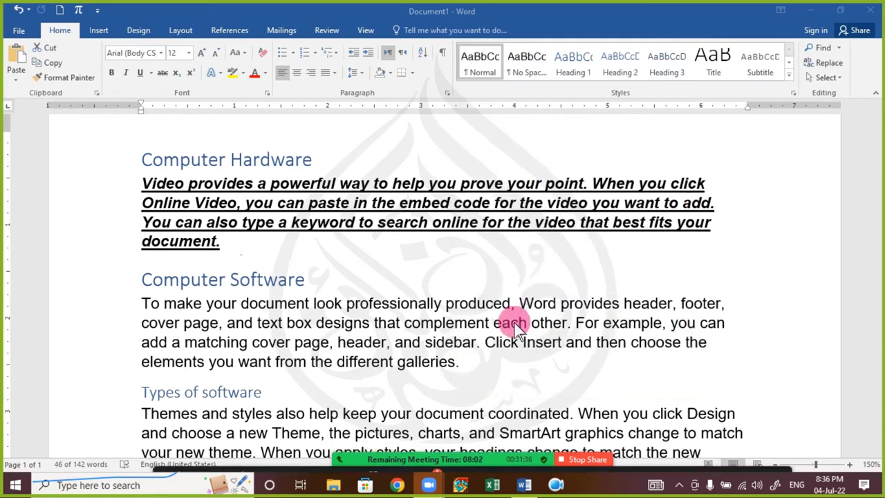
pyautogui.click(421, 447)
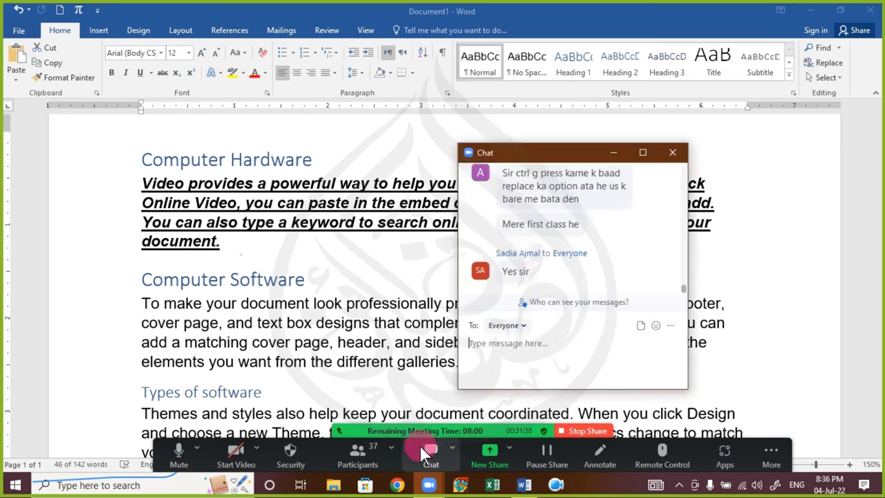
pyautogui.click(670, 153)
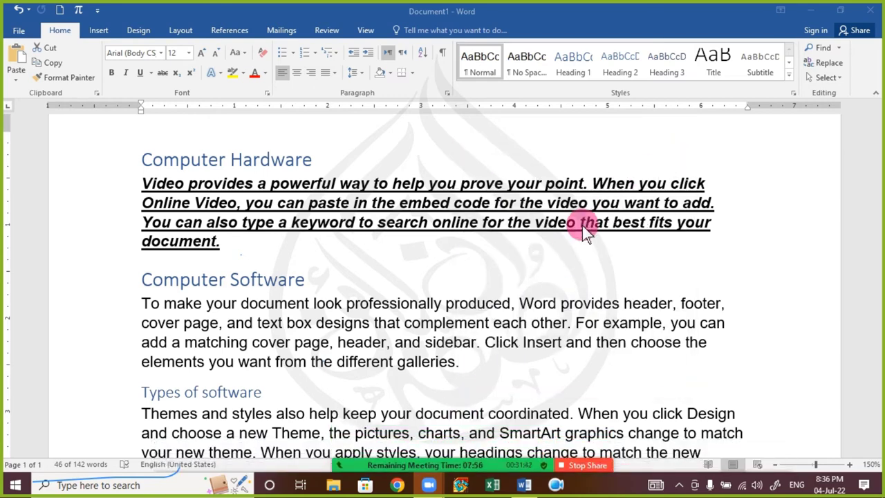
# - In File Explorer, view the recordings in H:\Online courses\BCC3 and its MS Word Lectures folder, and close the window
pyautogui.press('super+e')
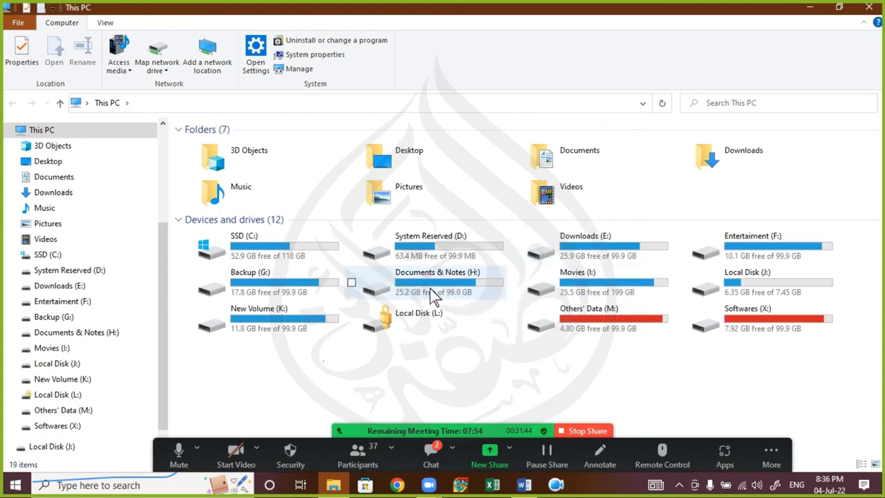
pyautogui.doubleClick(430, 289)
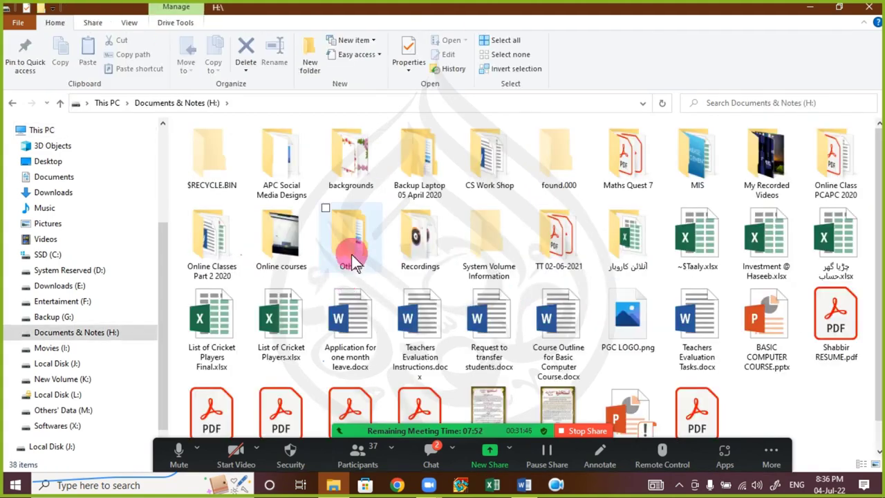
pyautogui.doubleClick(280, 239)
pyautogui.doubleClick(296, 173)
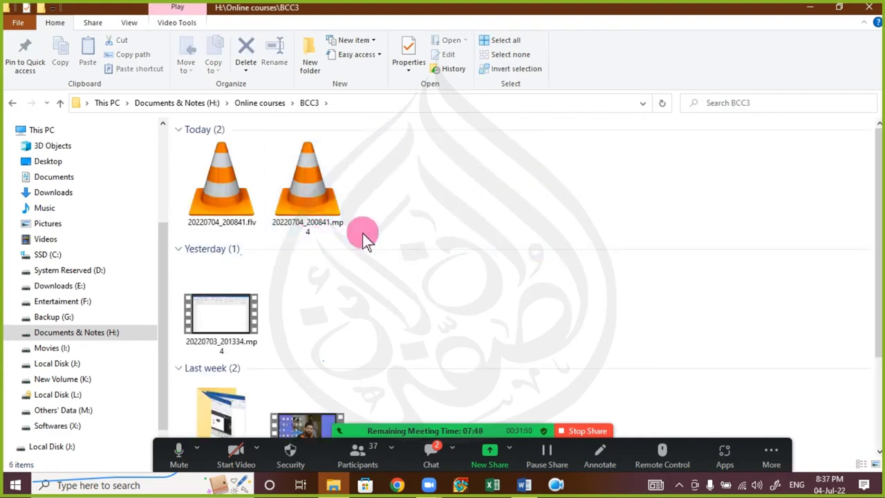
pyautogui.scroll(-2, 407, 191)
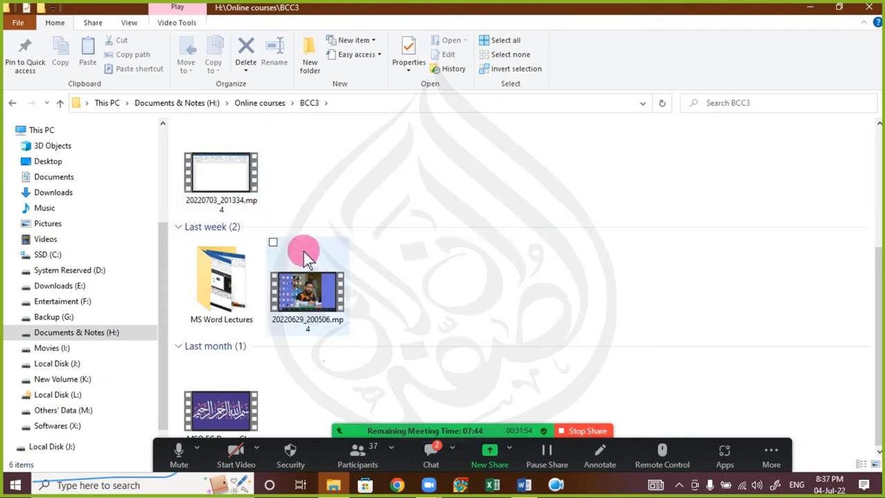
pyautogui.scroll(3, 325, 221)
pyautogui.scroll(-2, 322, 240)
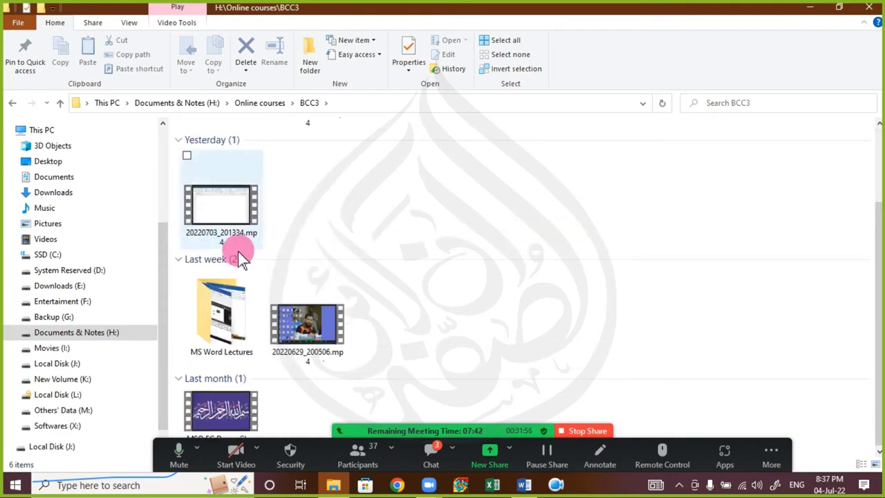
pyautogui.click(225, 313)
pyautogui.doubleClick(225, 313)
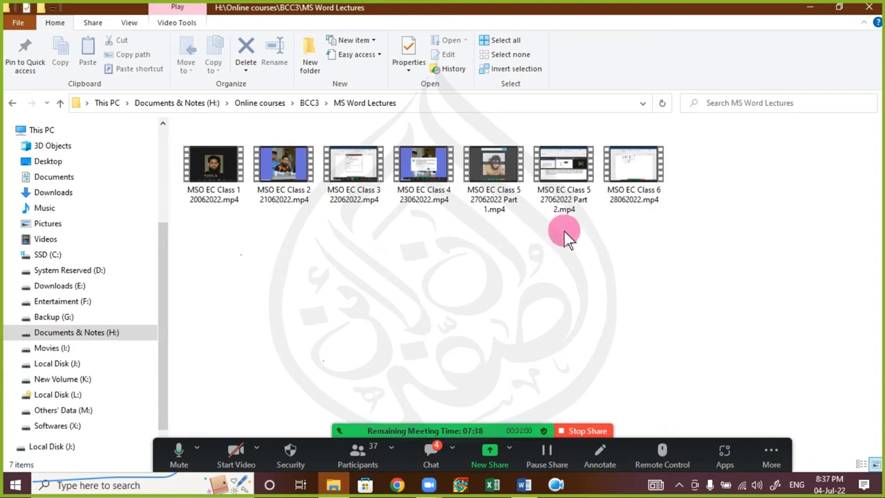
pyautogui.click(869, 7)
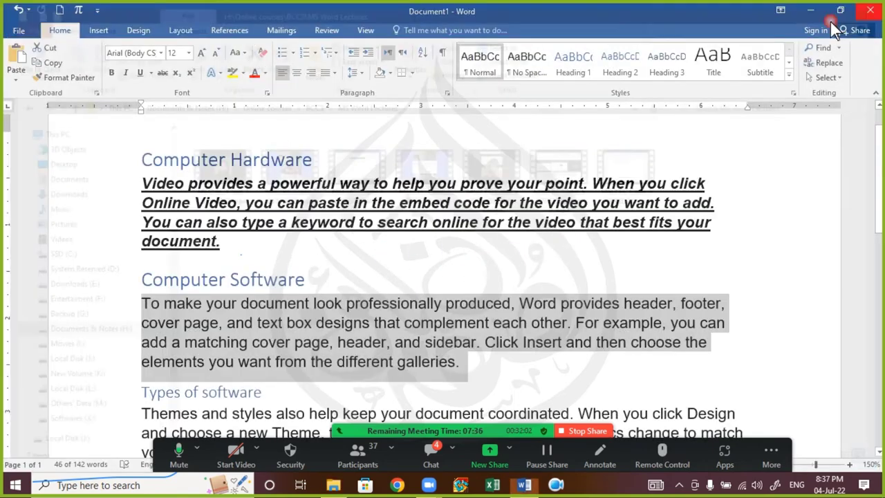
# - Deselect the Computer Software paragraph, read back through the Zoom chat for the participants' replies, and close the chat
pyautogui.click(409, 314)
pyautogui.click(426, 452)
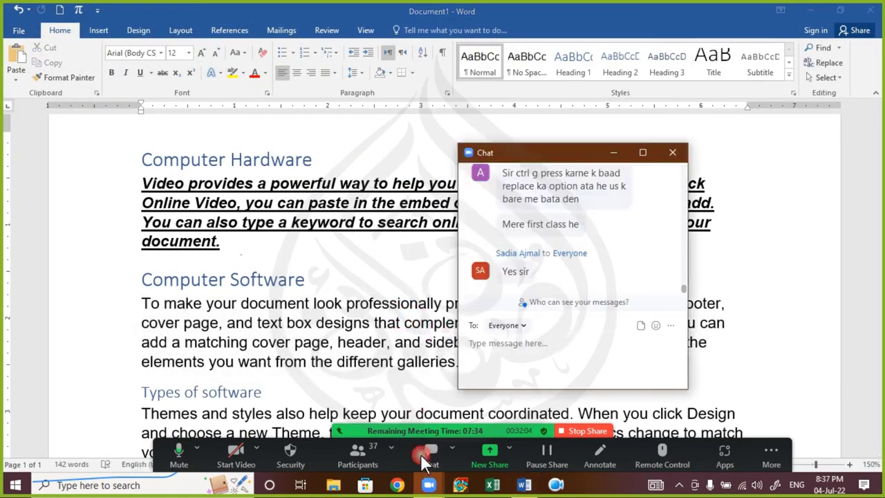
pyautogui.click(488, 359)
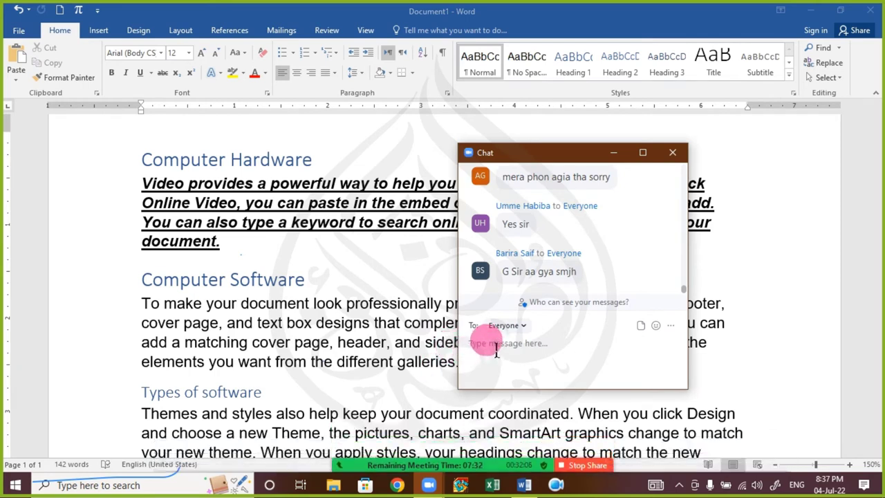
pyautogui.scroll(2, 612, 235)
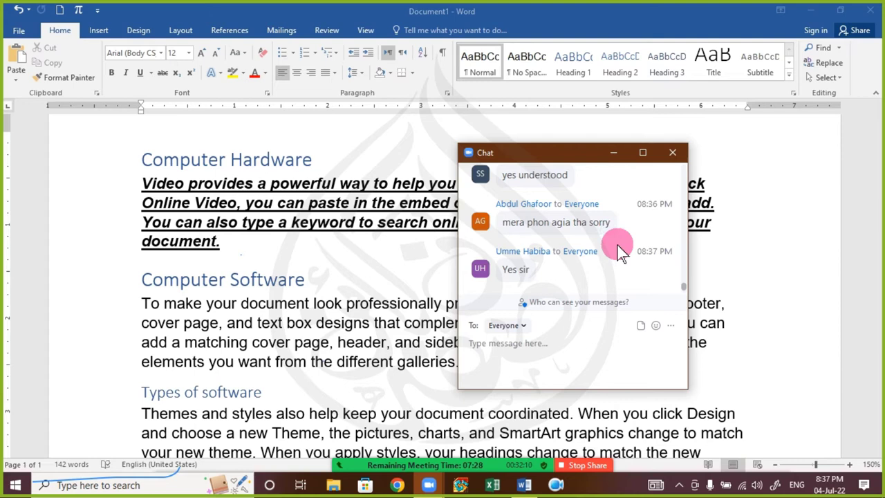
pyautogui.scroll(1, 595, 265)
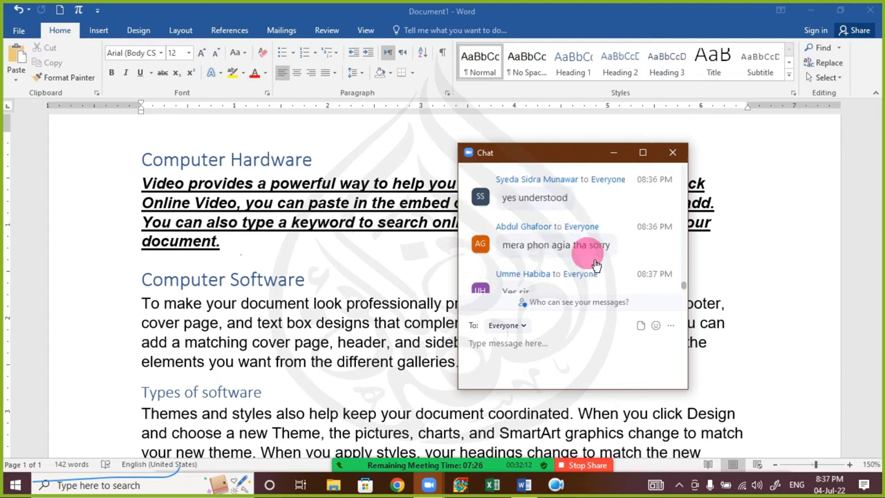
pyautogui.scroll(1, 596, 265)
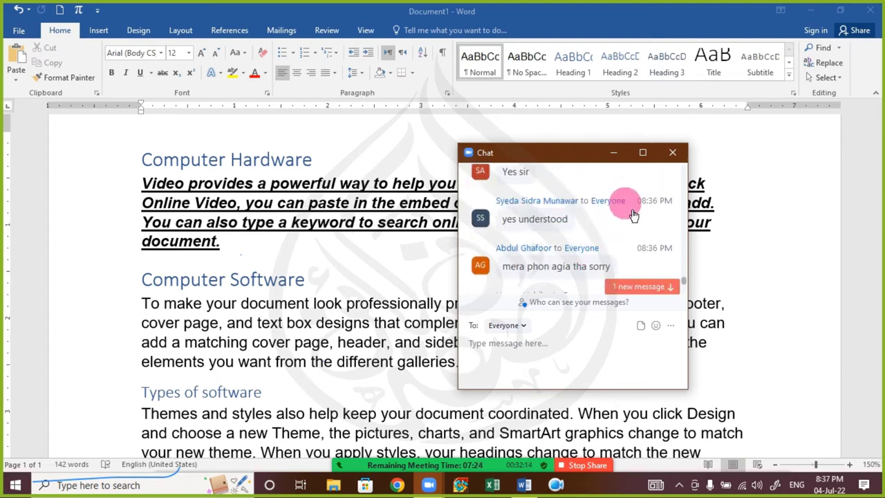
pyautogui.scroll(5, 626, 215)
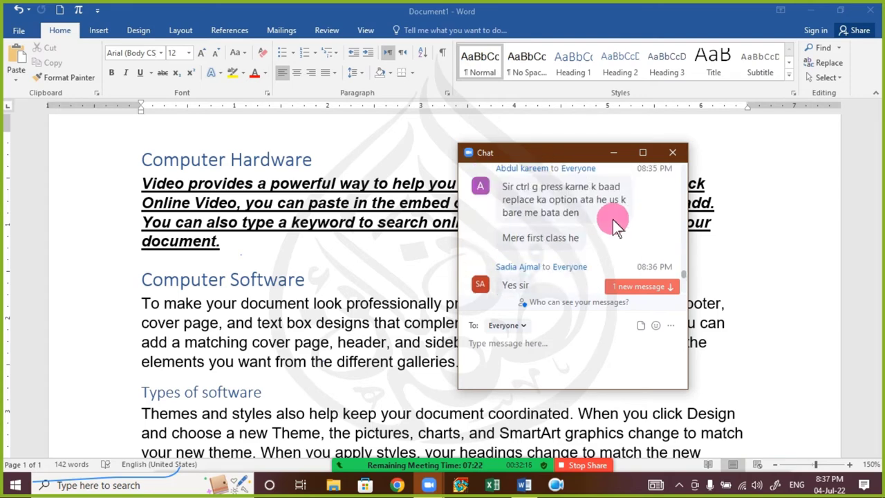
pyautogui.scroll(-10, 595, 229)
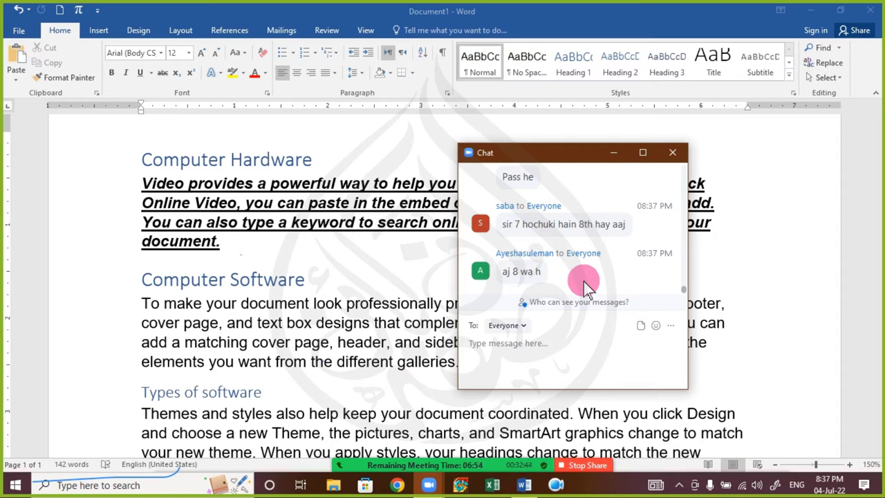
pyautogui.scroll(1, 595, 249)
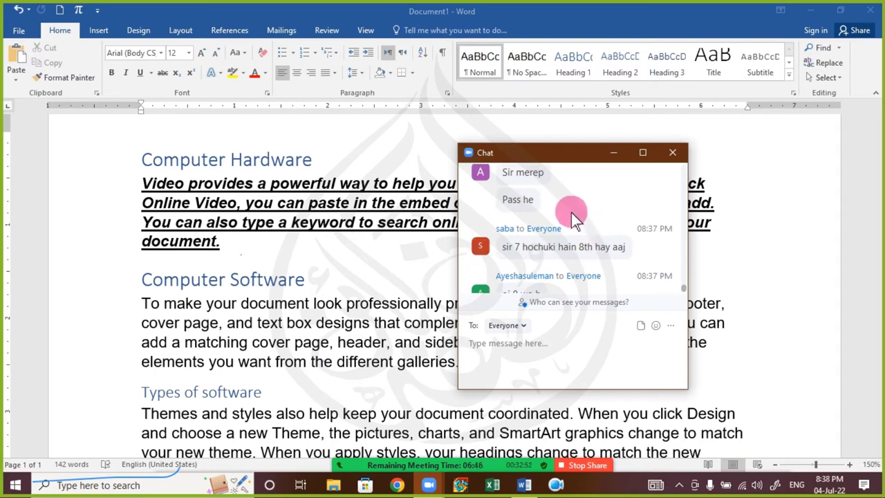
pyautogui.scroll(1, 571, 212)
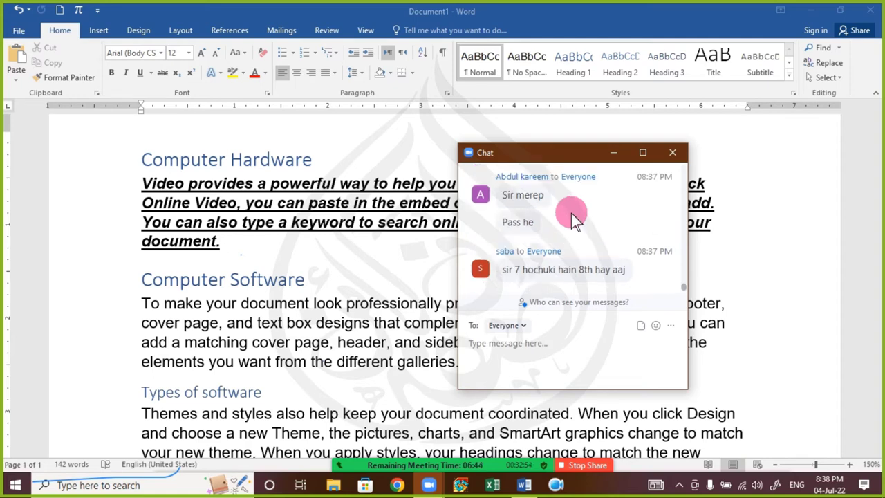
pyautogui.click(672, 152)
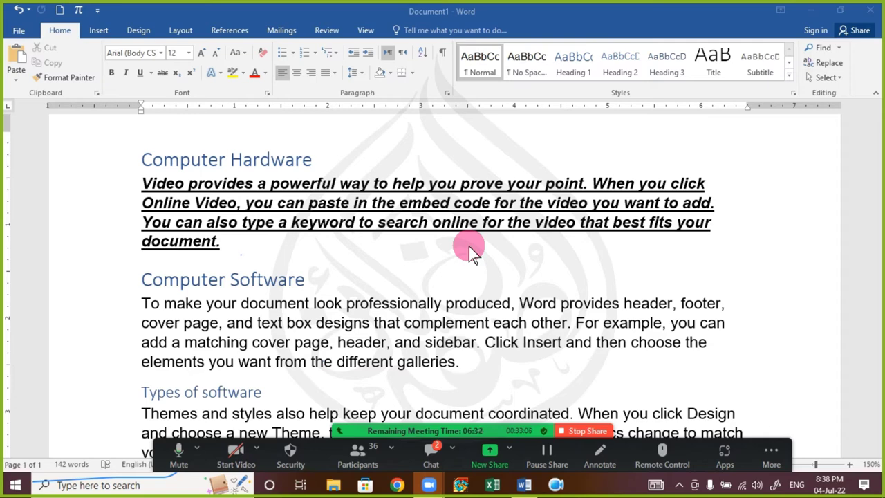
pyautogui.click(433, 449)
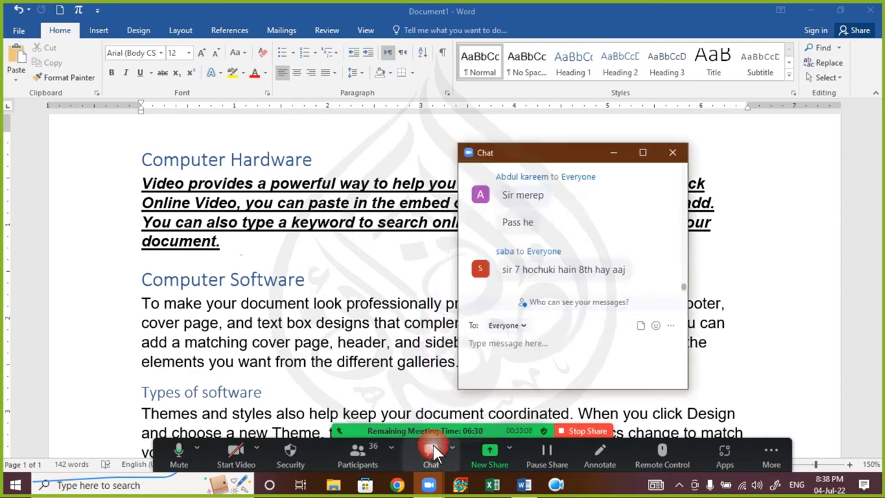
pyautogui.click(666, 155)
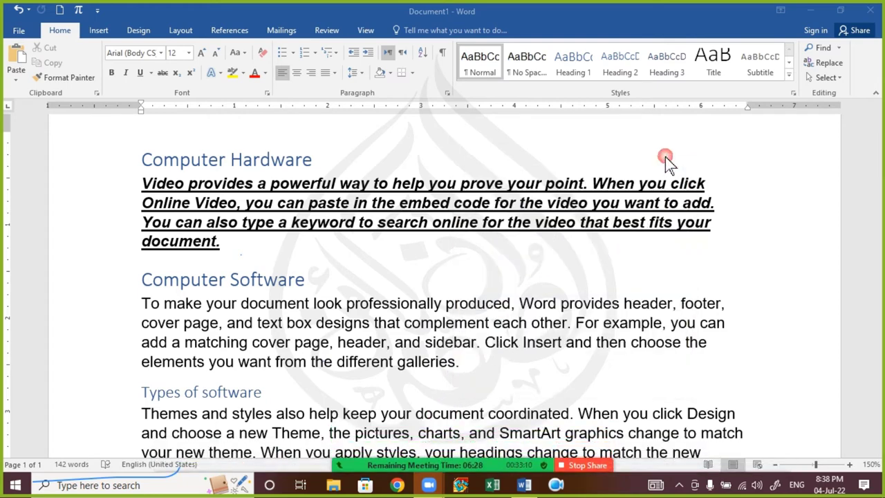
# - Place the cursor at the end of the Computer Hardware paragraph in Word and look over the Insert commands
pyautogui.click(263, 245)
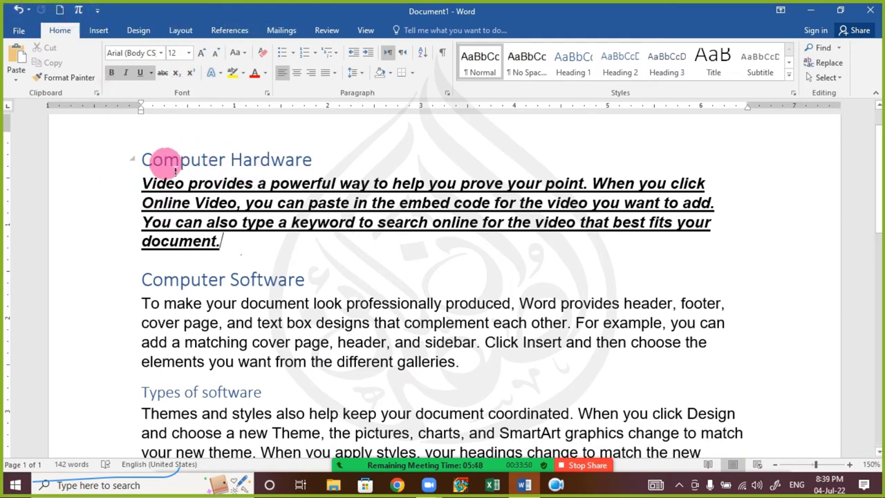
pyautogui.click(100, 31)
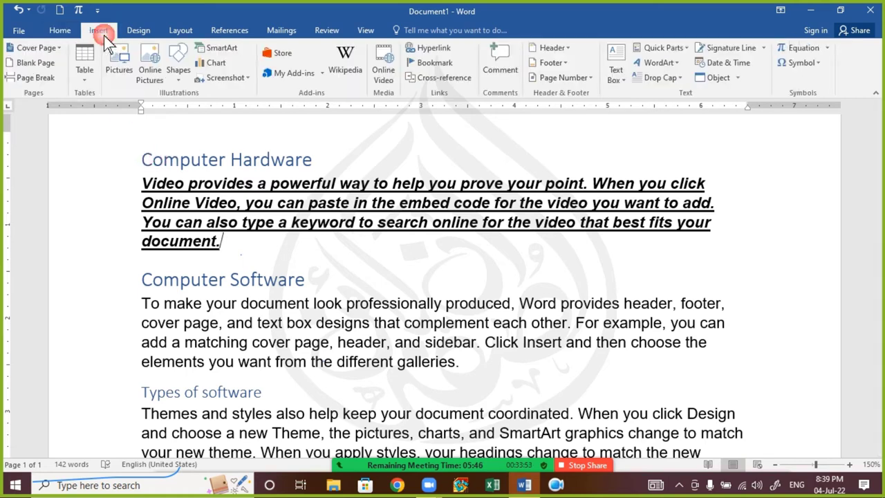
pyautogui.click(68, 33)
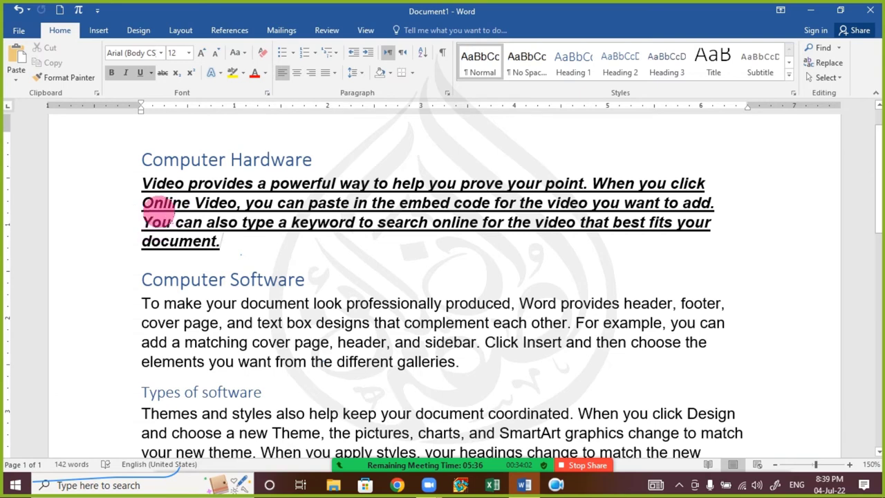
pyautogui.click(99, 31)
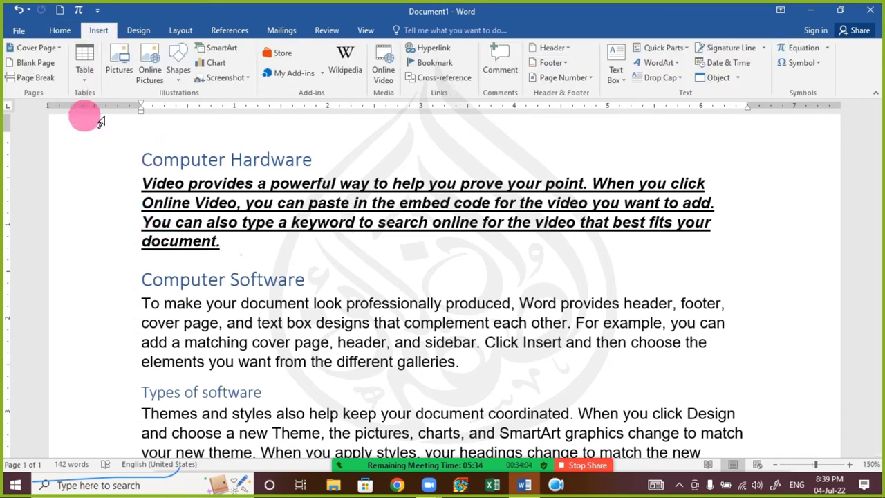
pyautogui.click(66, 33)
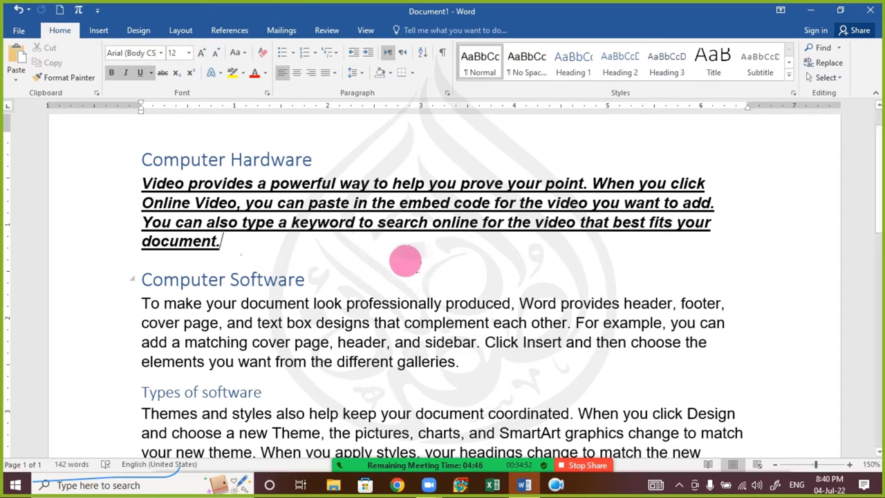
pyautogui.click(66, 77)
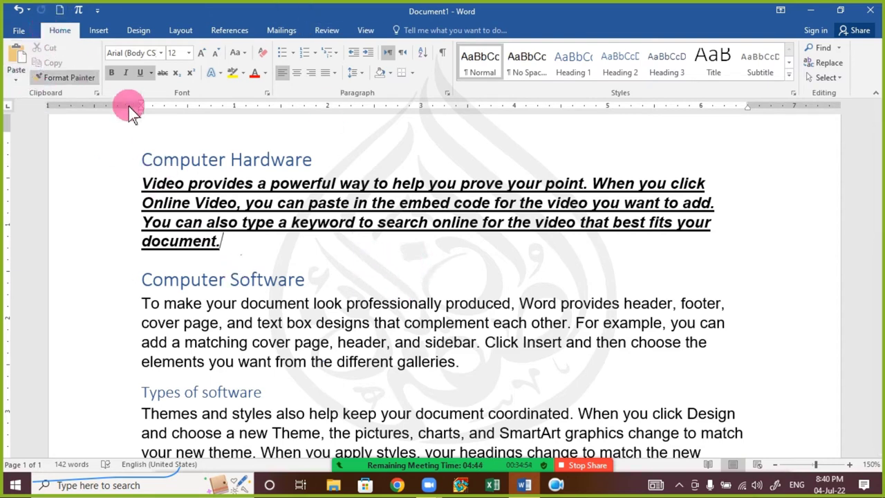
pyautogui.press('Escape')
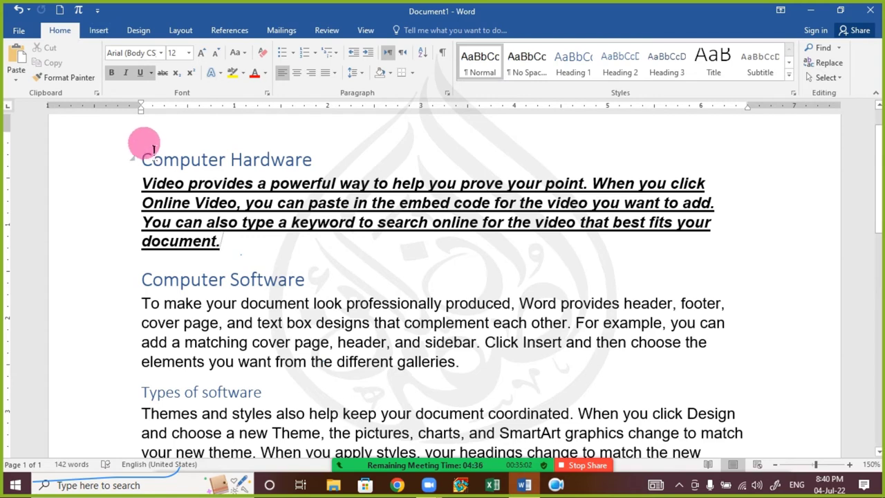
# - Collapse the ribbon to its tab names, then restore and collapse it repeatedly, leaving it collapsed
pyautogui.scroll(2, 650, 201)
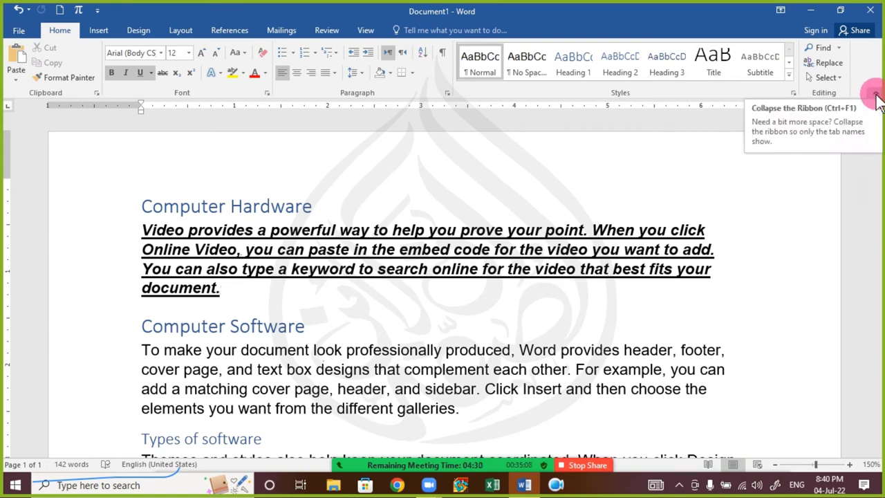
pyautogui.click(876, 95)
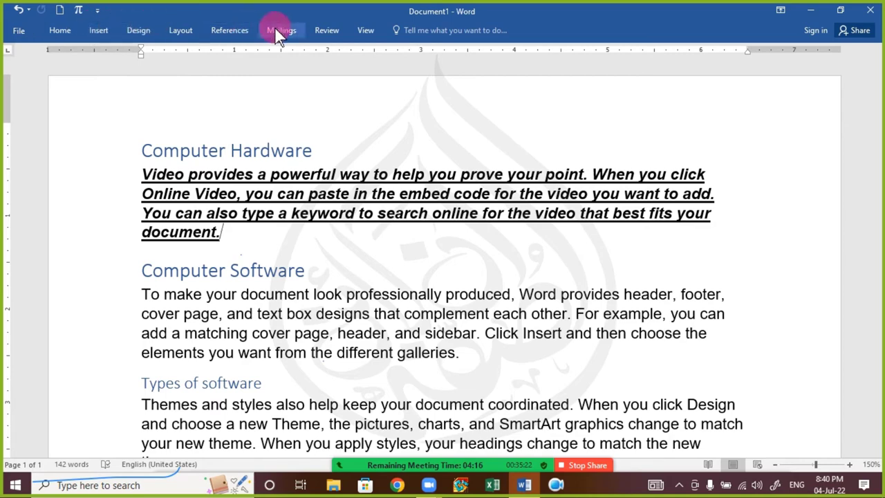
pyautogui.doubleClick(60, 31)
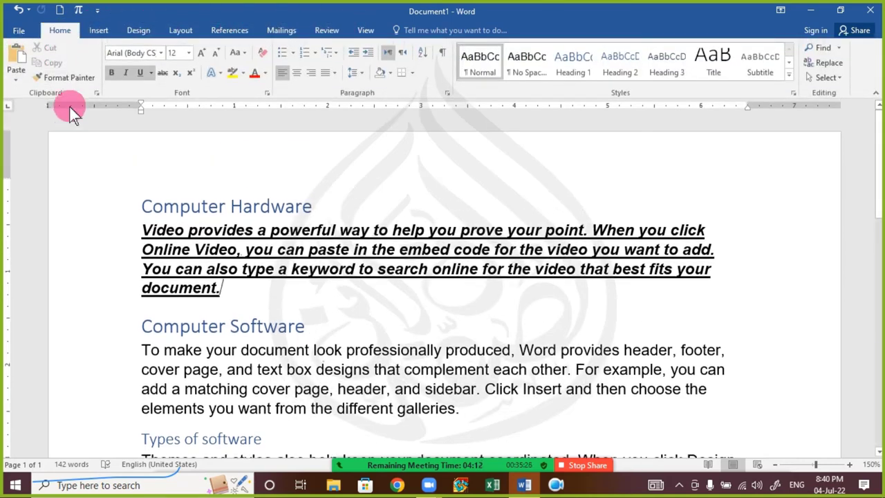
pyautogui.doubleClick(58, 31)
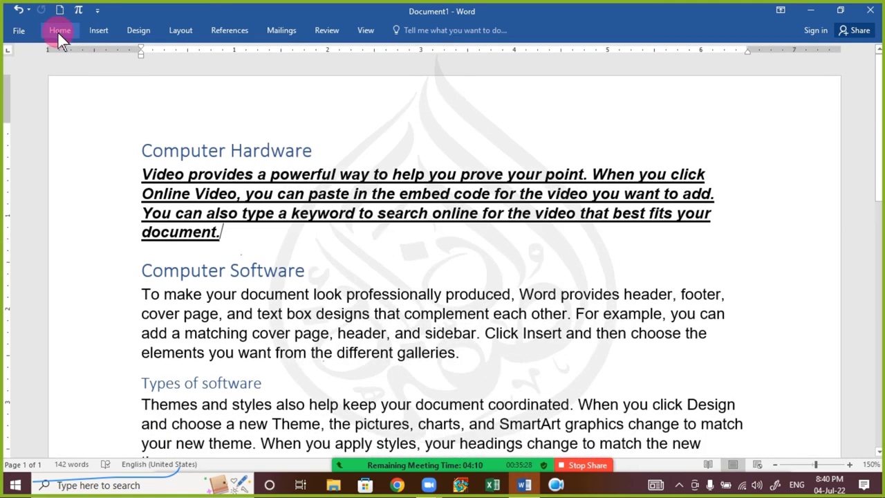
pyautogui.doubleClick(59, 32)
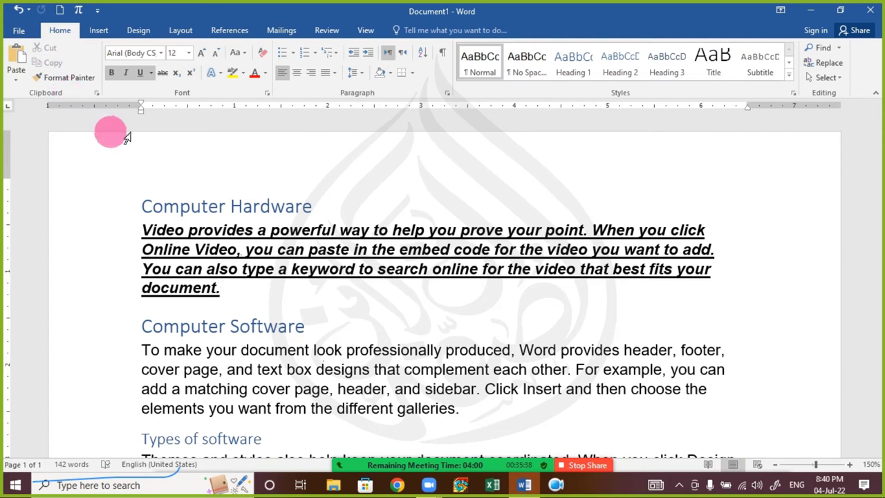
pyautogui.doubleClick(59, 30)
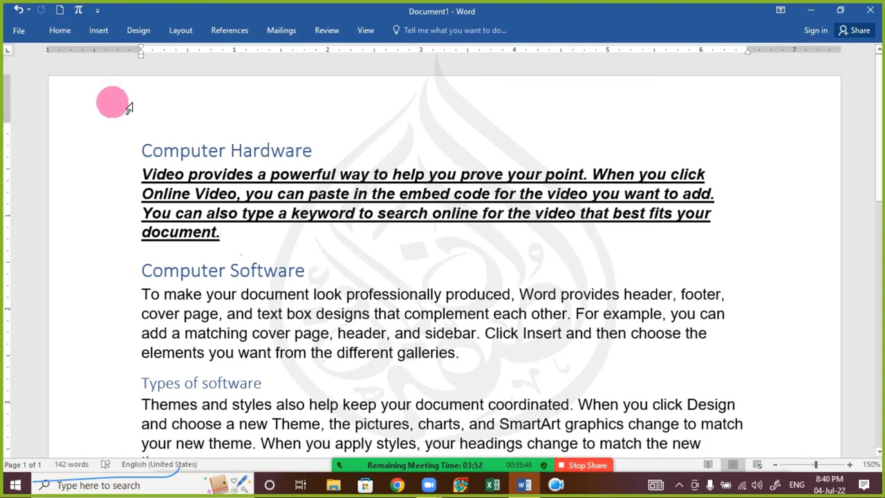
# - With the ribbon collapsed, temporarily show the Home, Insert, Design and Layout commands and hide them again by returning to the document
pyautogui.click(55, 29)
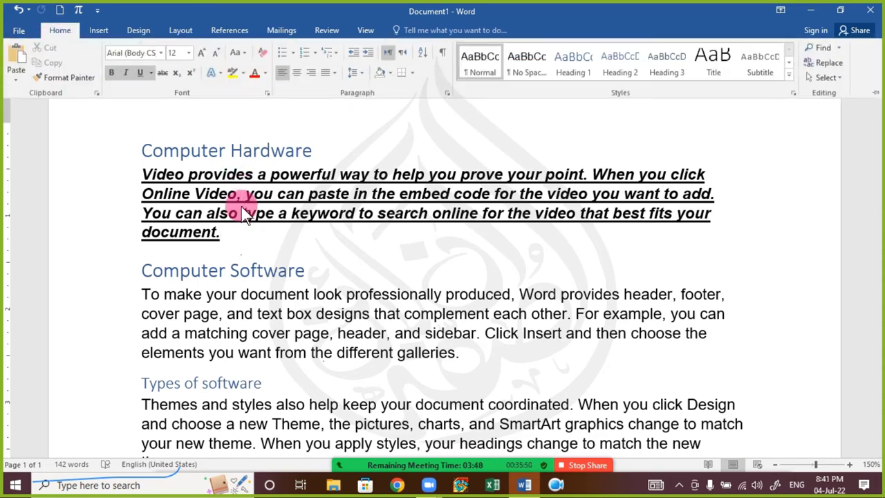
pyautogui.click(243, 249)
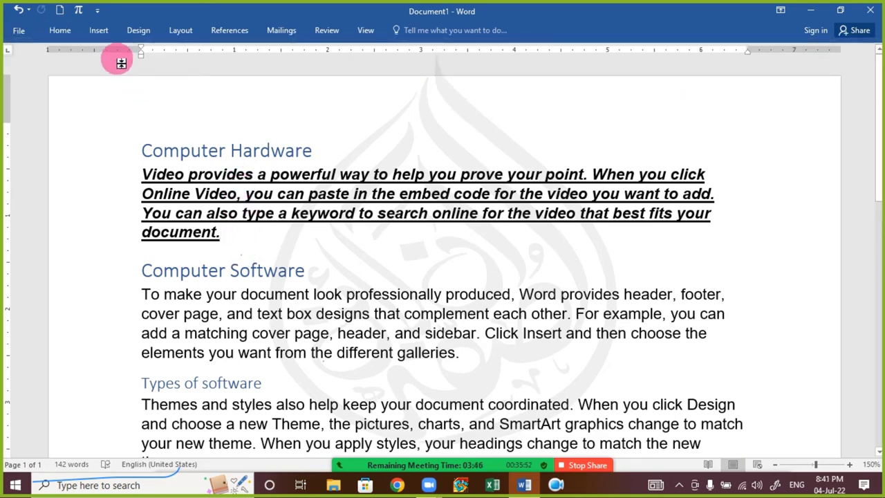
pyautogui.click(108, 32)
pyautogui.click(282, 207)
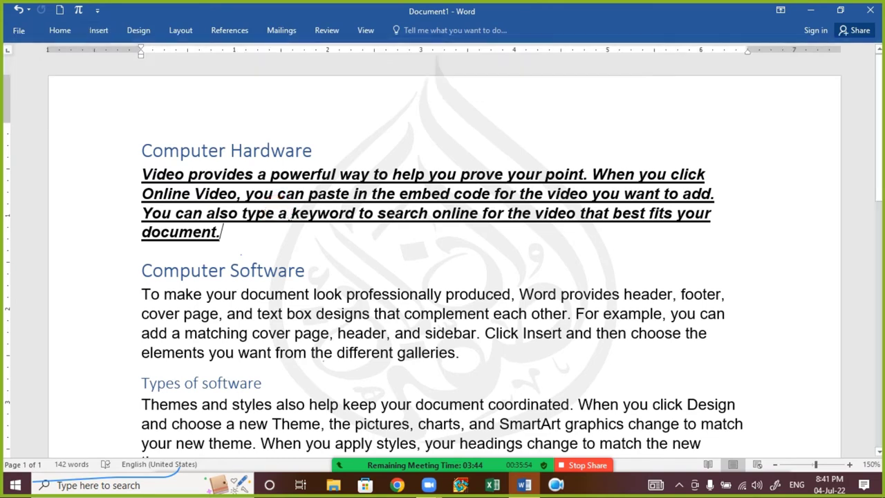
pyautogui.click(140, 35)
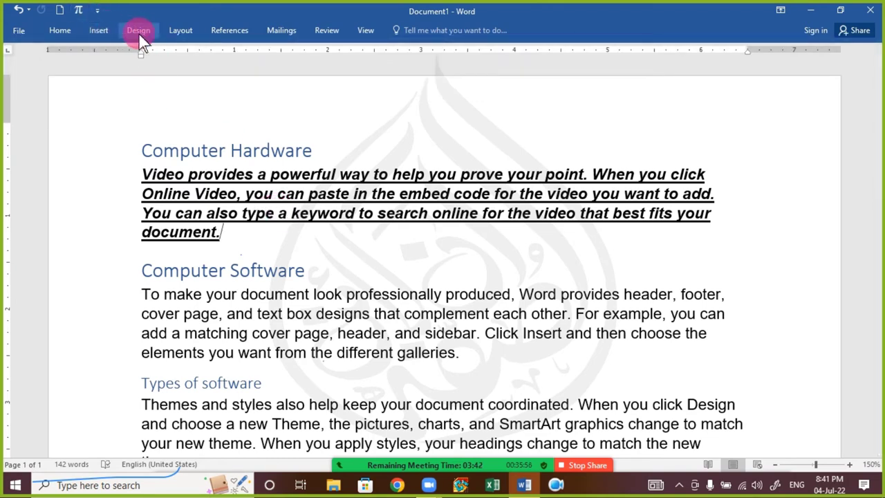
pyautogui.click(286, 199)
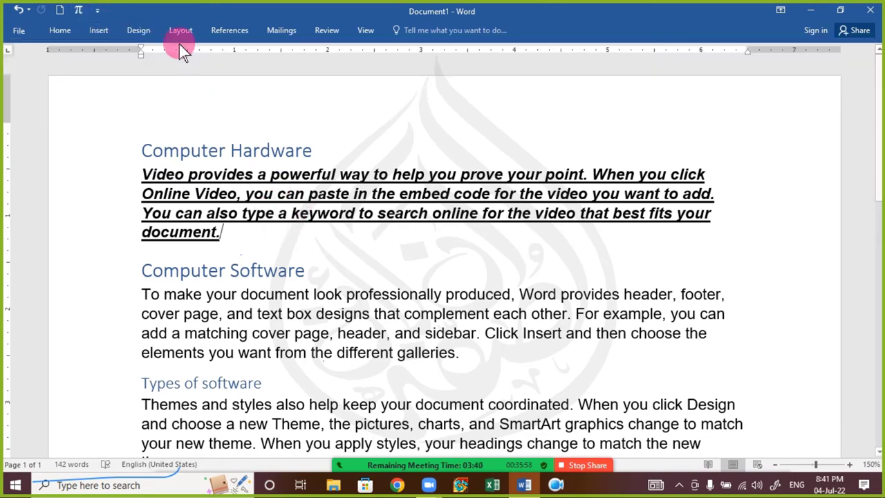
pyautogui.click(189, 49)
pyautogui.click(254, 251)
pyautogui.click(60, 35)
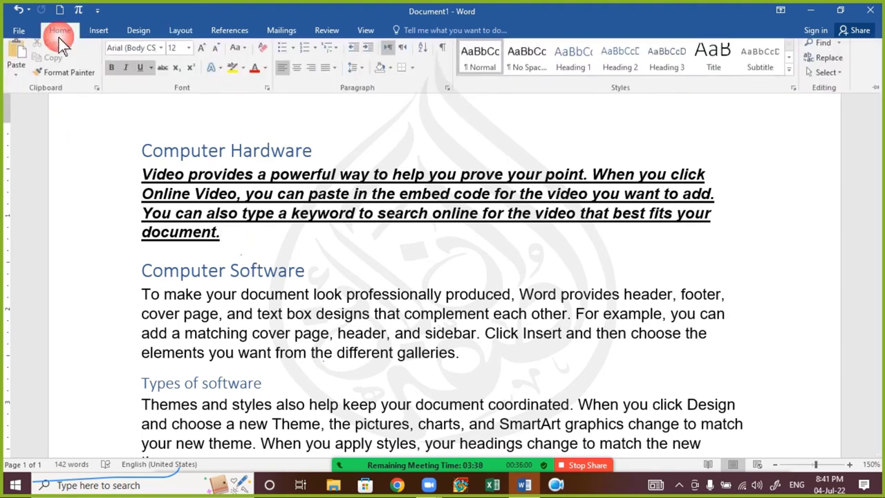
pyautogui.click(200, 230)
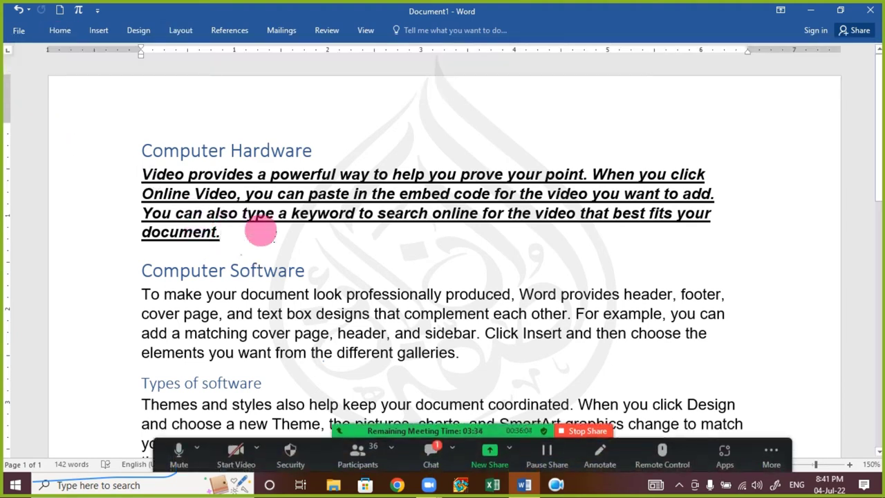
# - Look through the document with the ribbon collapsed and restore the full ribbon with the Home commands
pyautogui.scroll(-2, 415, 232)
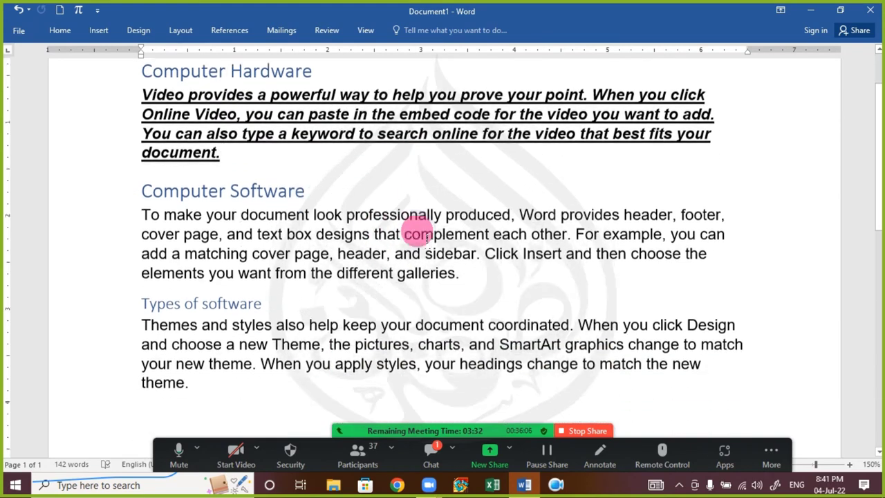
pyautogui.scroll(1, 419, 234)
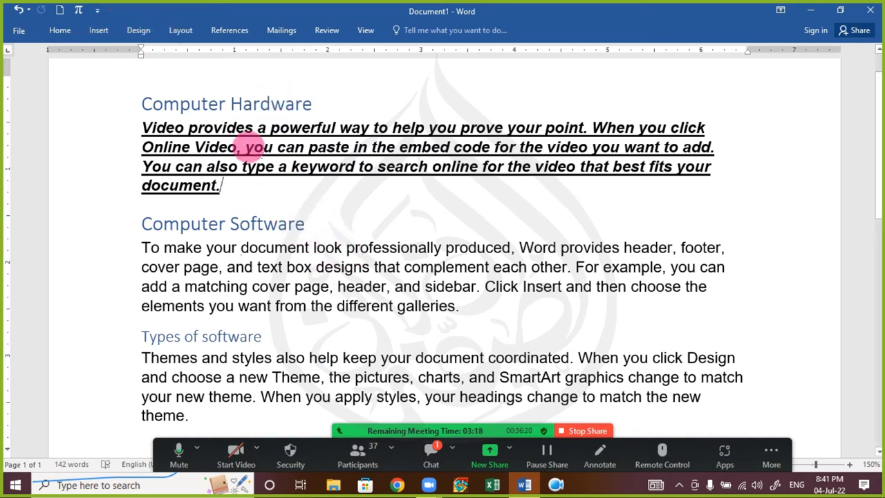
pyautogui.scroll(-3, 296, 193)
pyautogui.scroll(3, 296, 192)
pyautogui.scroll(-3, 297, 191)
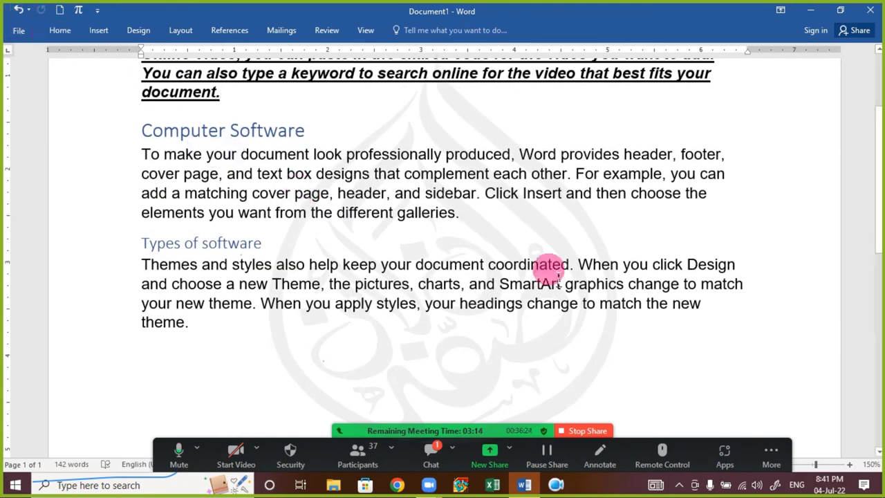
pyautogui.doubleClick(62, 31)
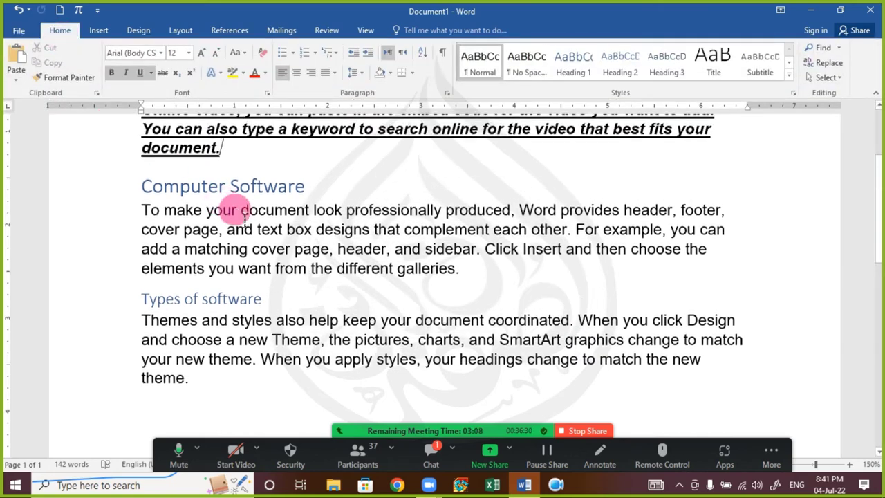
# - Open the Zoom meeting chat three times to read the participants' latest messages, closing it after each check
pyautogui.click(429, 447)
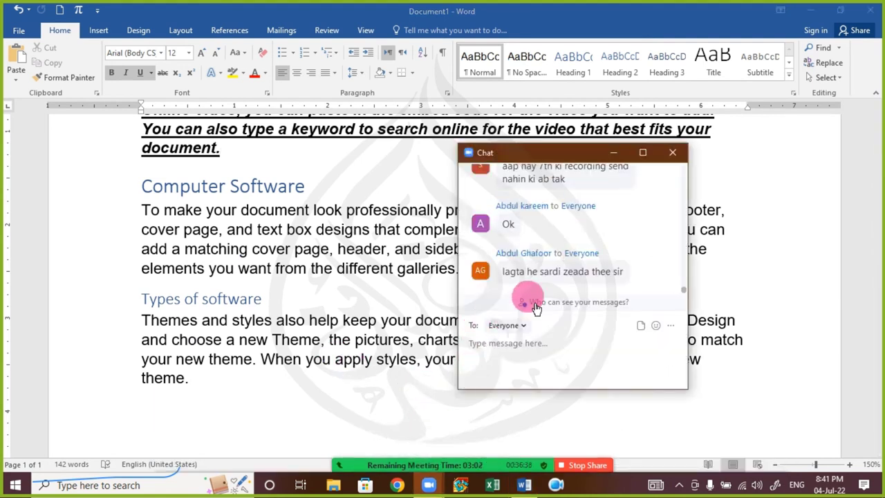
pyautogui.click(673, 153)
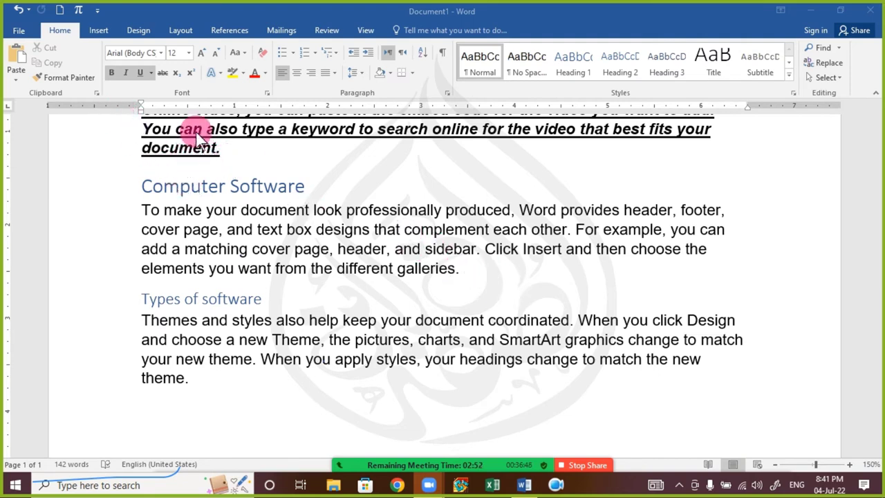
pyautogui.click(343, 14)
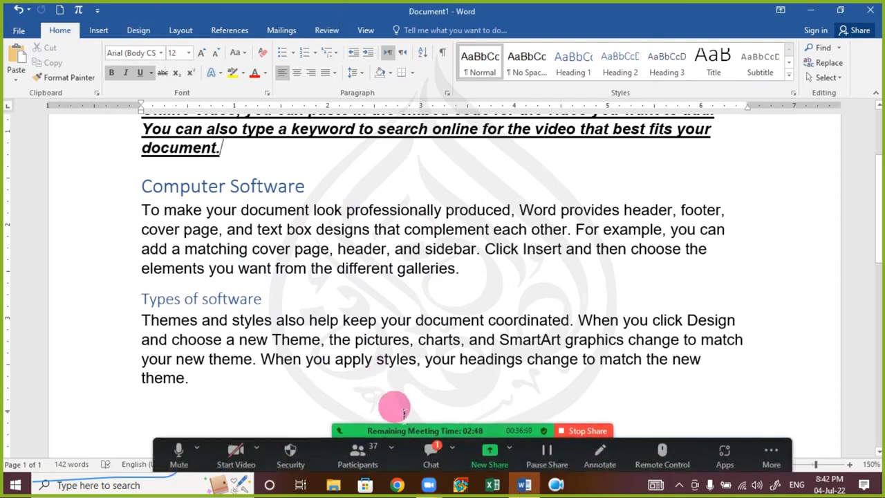
pyautogui.click(428, 449)
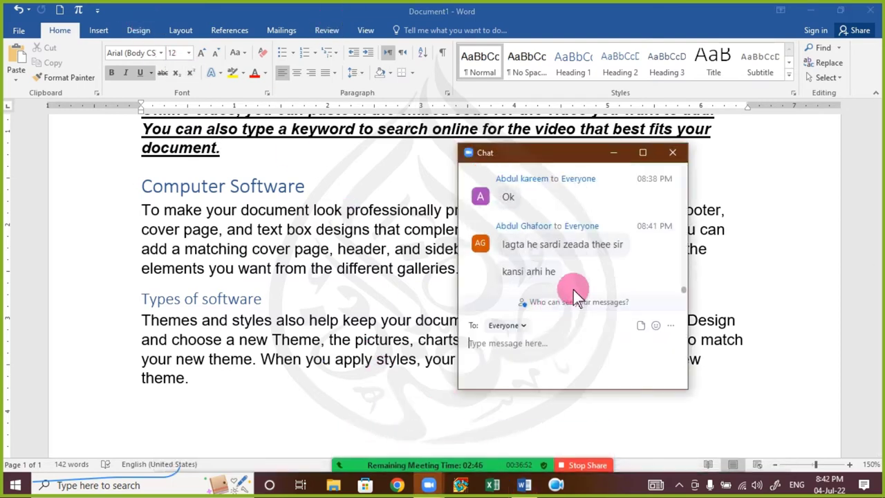
pyautogui.click(673, 153)
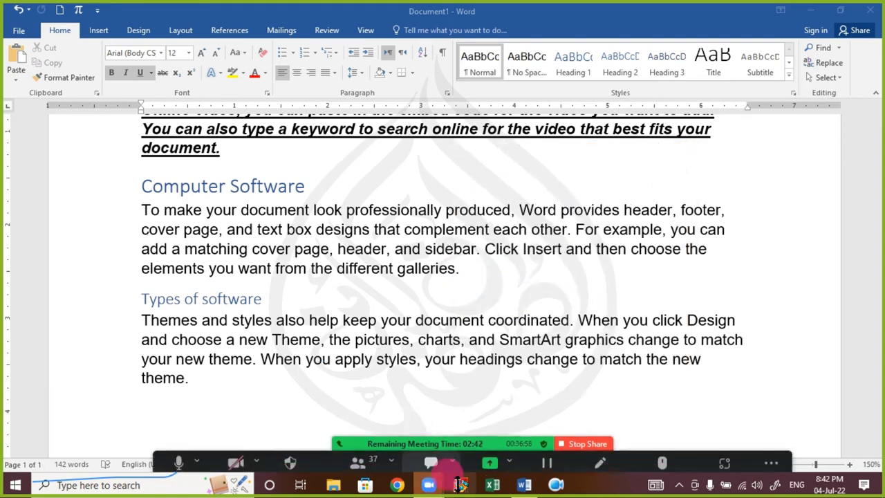
pyautogui.click(433, 455)
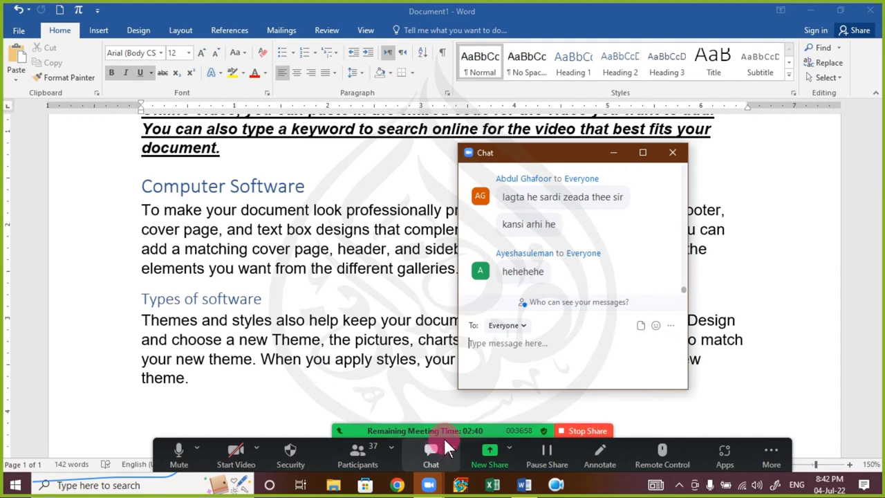
pyautogui.click(673, 152)
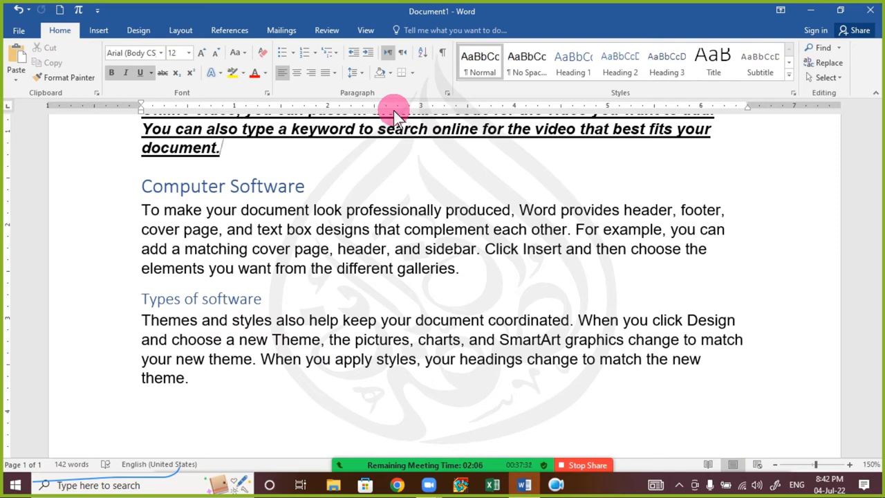
# - Show the Quick Access Toolbar below the ribbon and move it back above the ribbon
pyautogui.click(97, 13)
pyautogui.click(97, 12)
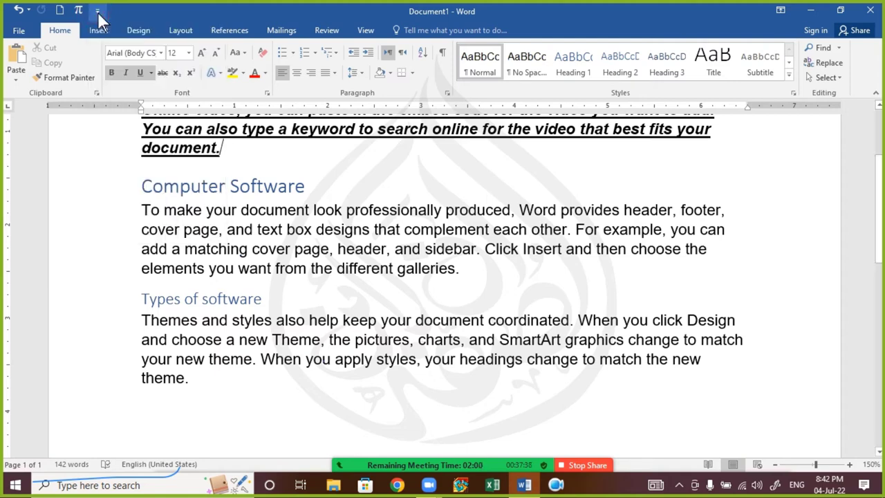
pyautogui.click(98, 13)
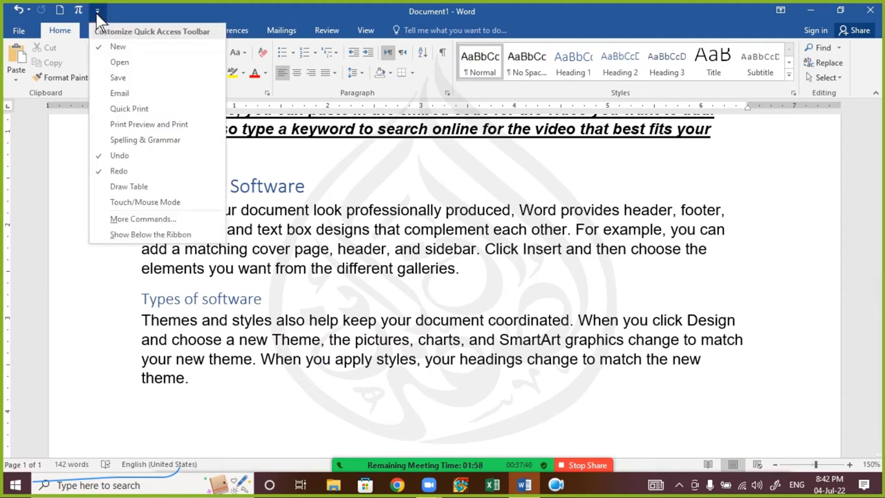
pyautogui.click(98, 13)
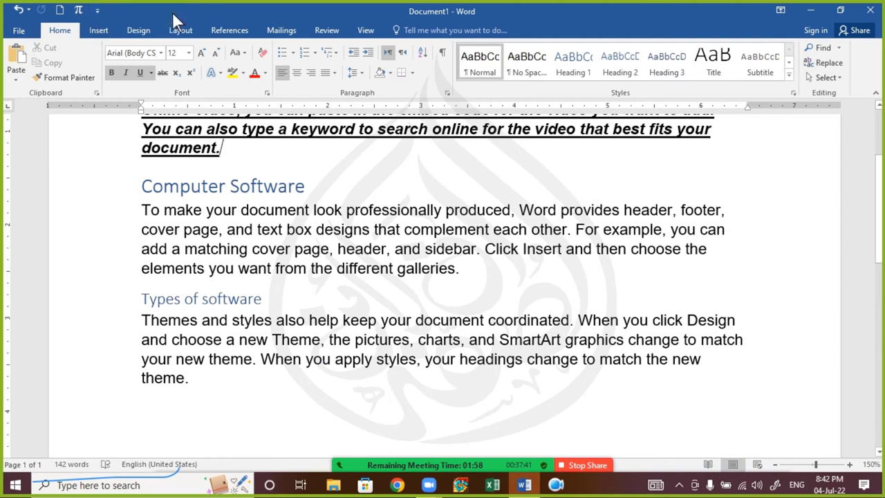
pyautogui.click(98, 12)
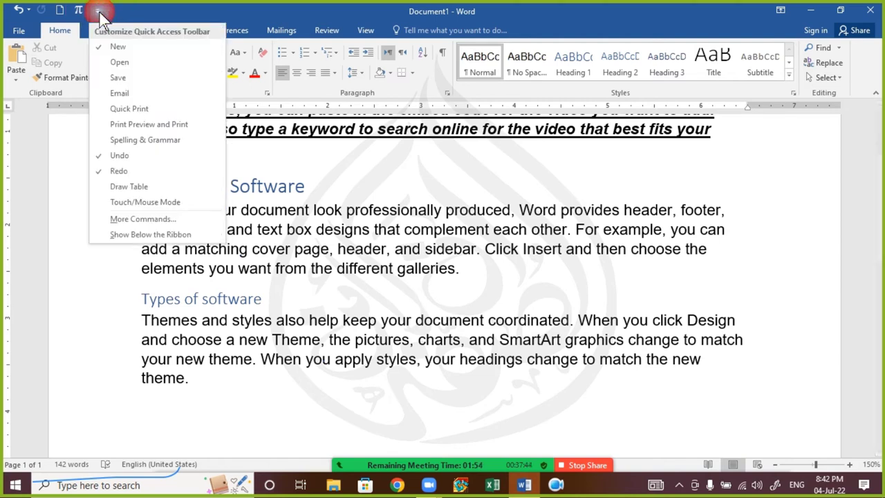
pyautogui.click(160, 243)
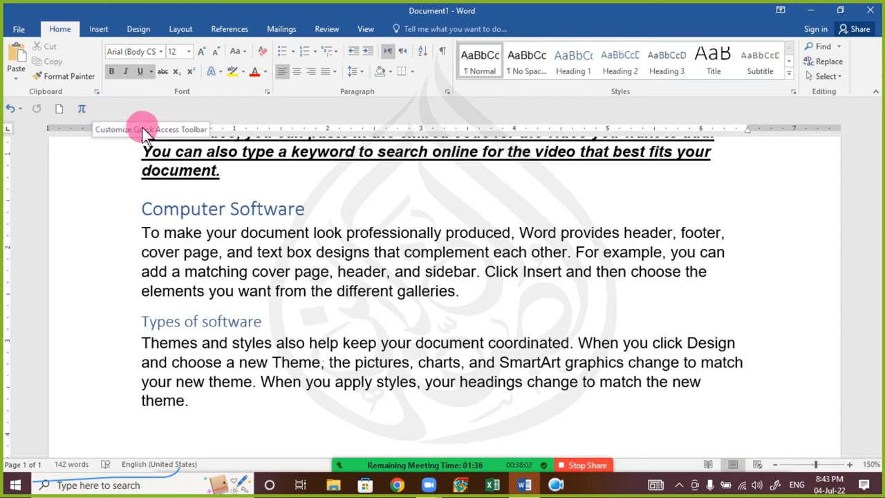
pyautogui.click(102, 110)
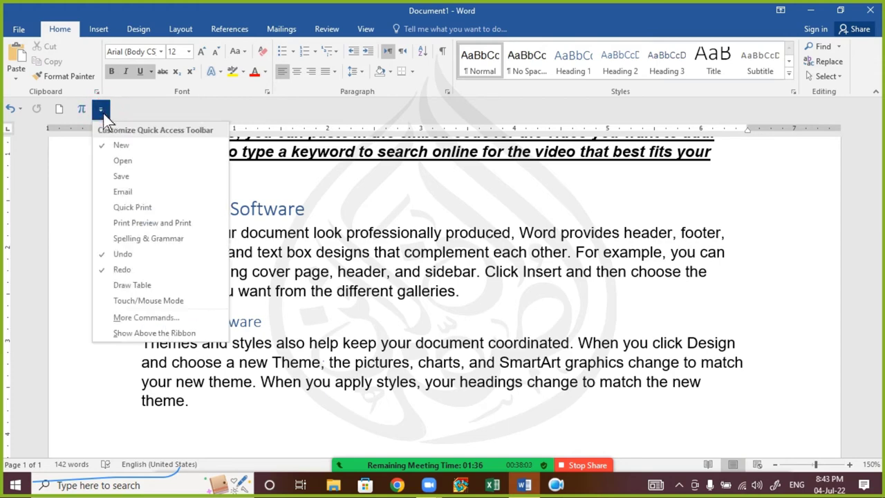
pyautogui.click(123, 335)
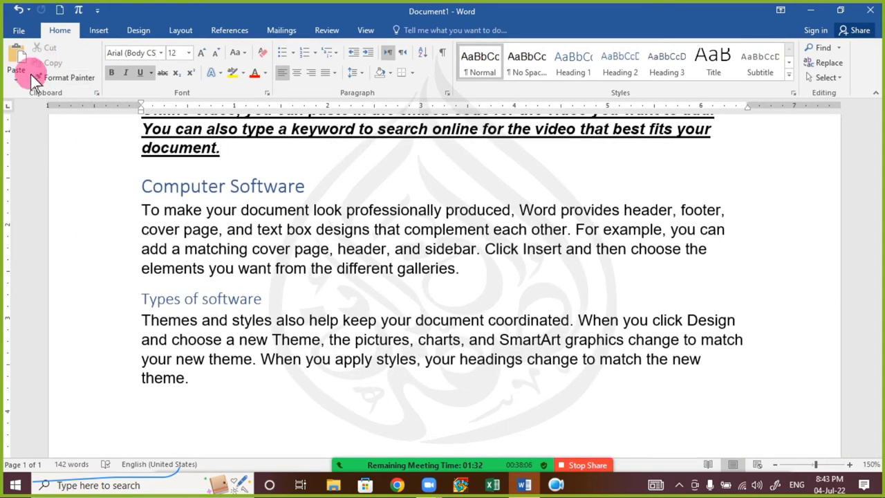
# - Add Save and Quick Print to the Quick Access Toolbar, try Quick Print and cancel saving its output
pyautogui.click(98, 9)
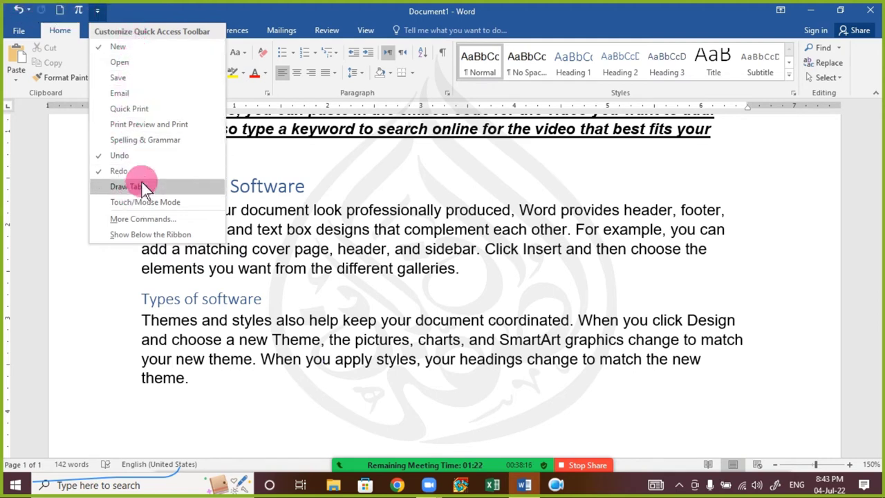
pyautogui.click(159, 78)
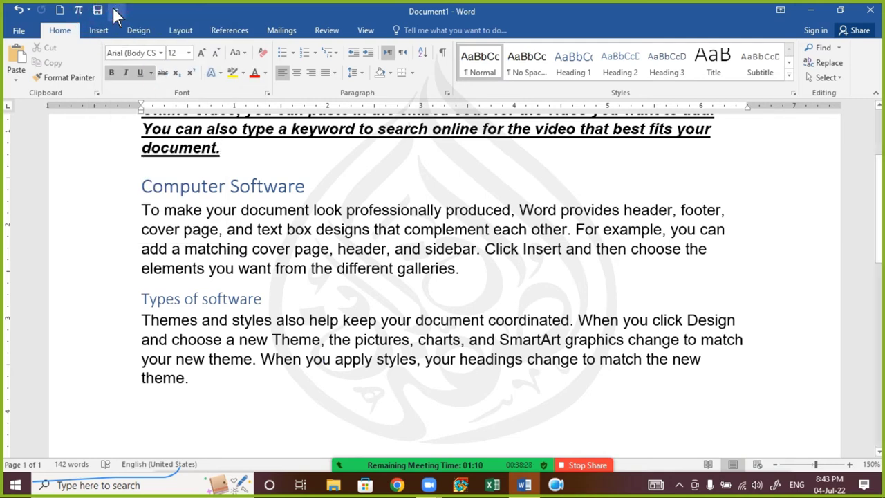
pyautogui.click(116, 11)
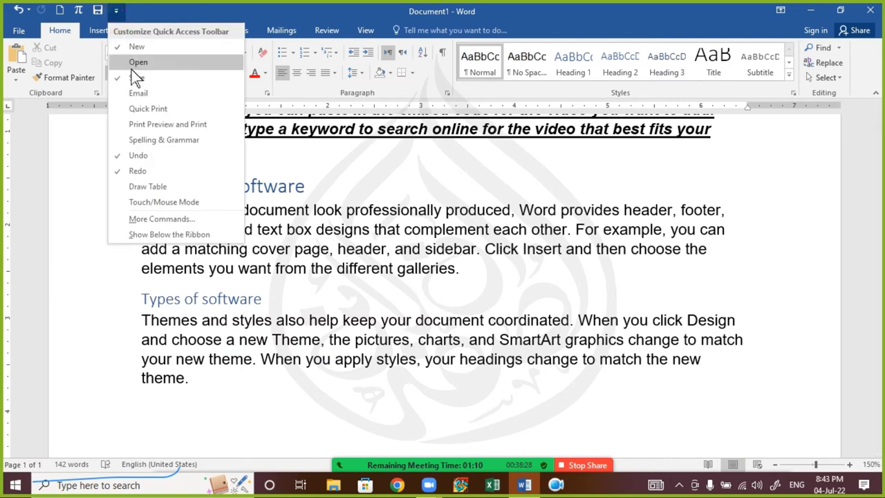
pyautogui.click(166, 110)
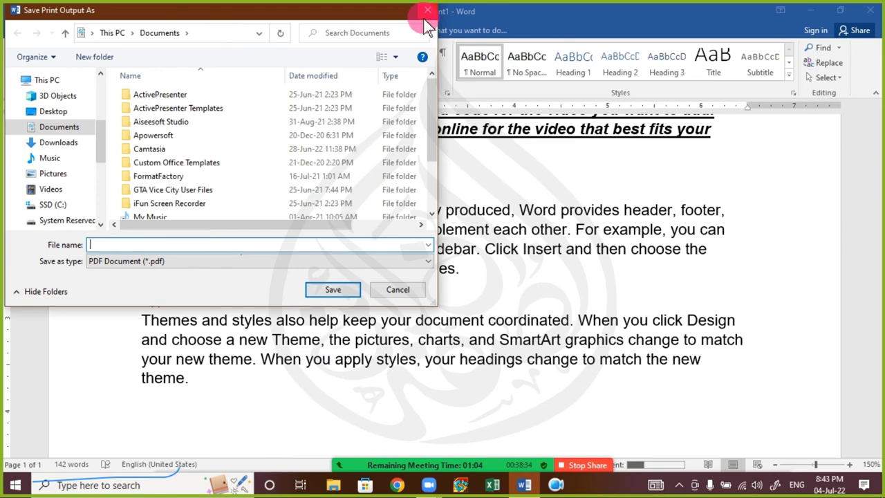
pyautogui.click(428, 17)
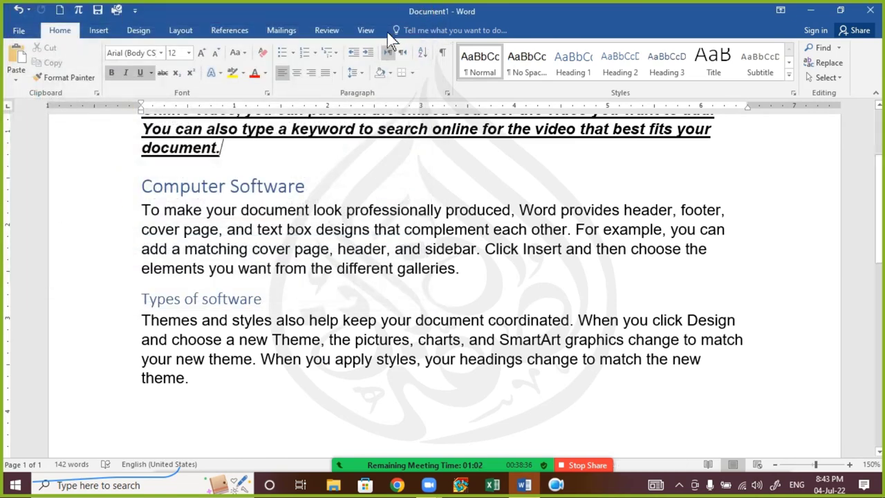
# - Look over the Quick Access Toolbar command choices and the Insert, Design and Layout commands, and return to the Home commands
pyautogui.click(135, 12)
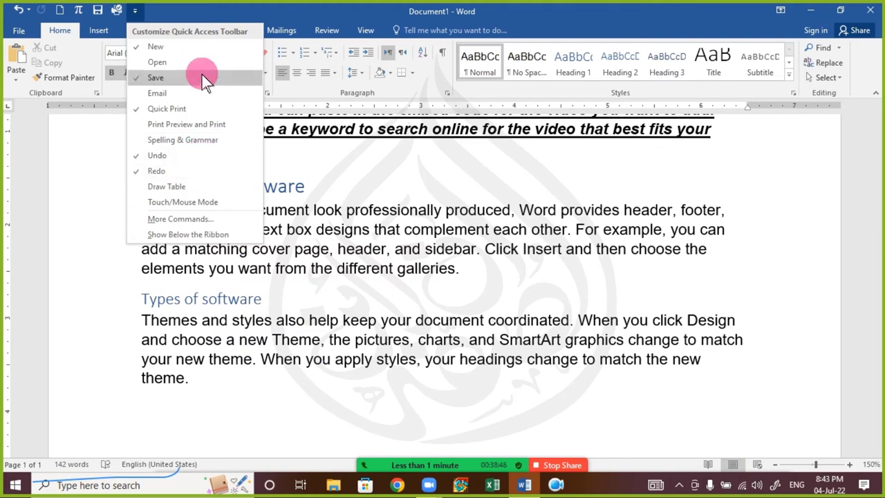
pyautogui.click(222, 12)
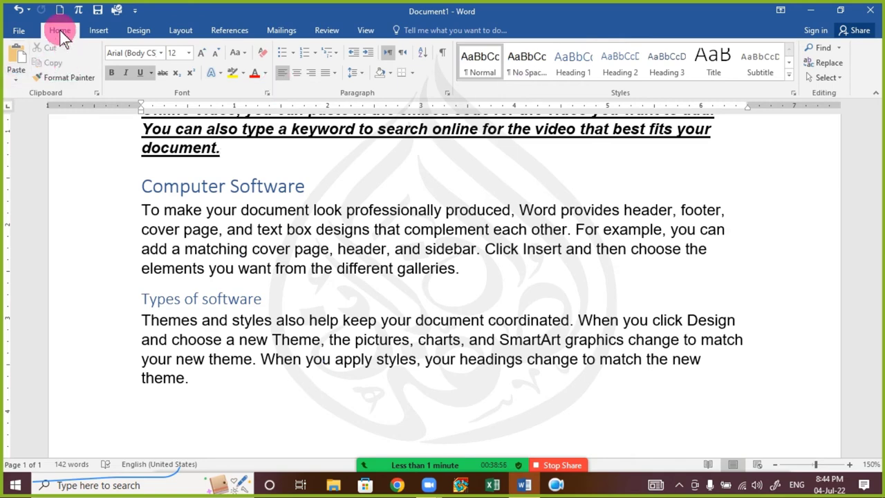
pyautogui.click(98, 30)
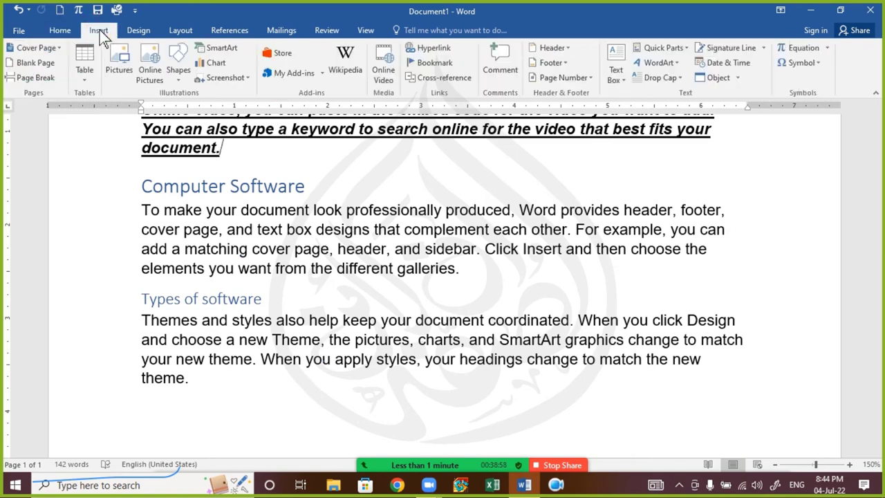
pyautogui.click(145, 30)
pyautogui.click(182, 31)
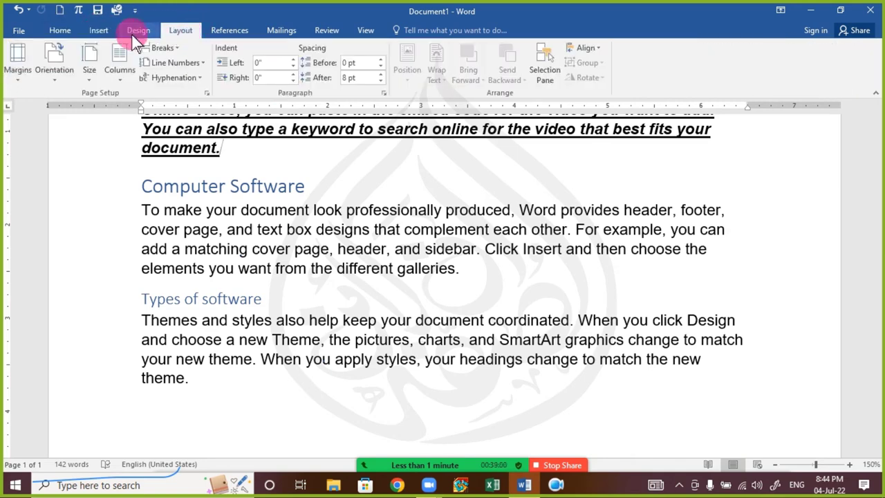
pyautogui.click(55, 31)
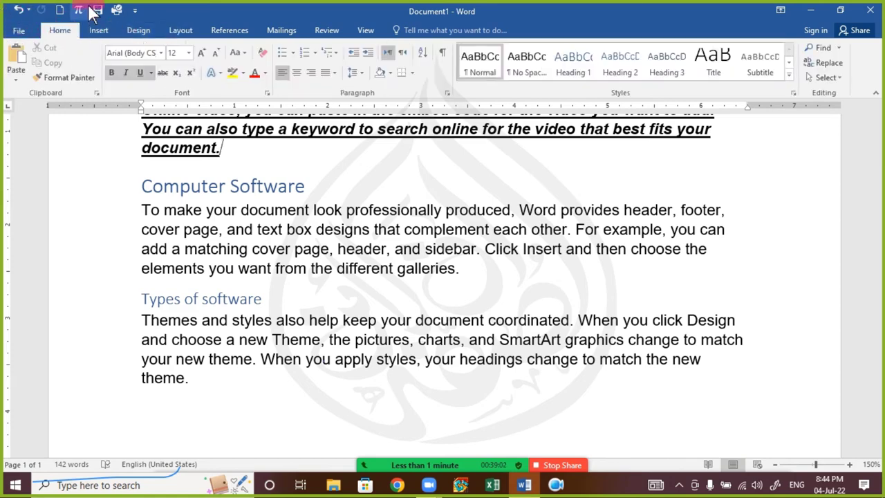
# - Remove Quick Print and Save from the Quick Access Toolbar
pyautogui.click(136, 12)
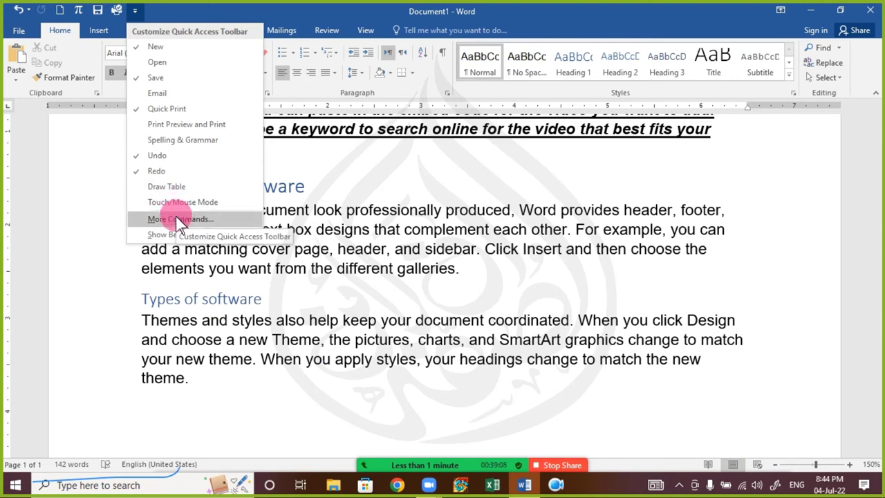
pyautogui.click(188, 109)
pyautogui.click(117, 9)
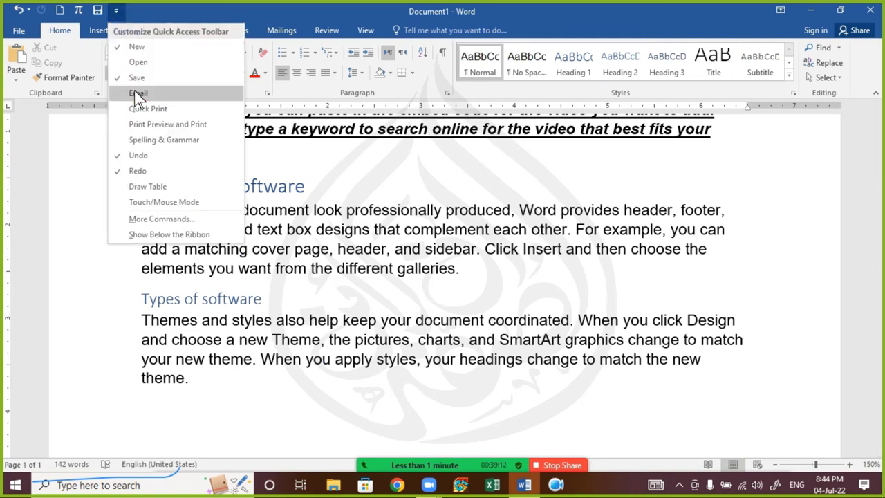
pyautogui.click(139, 82)
# - Examine the command sources and the Popular Commands list in the full Quick Access Toolbar options, and close the options
pyautogui.click(97, 10)
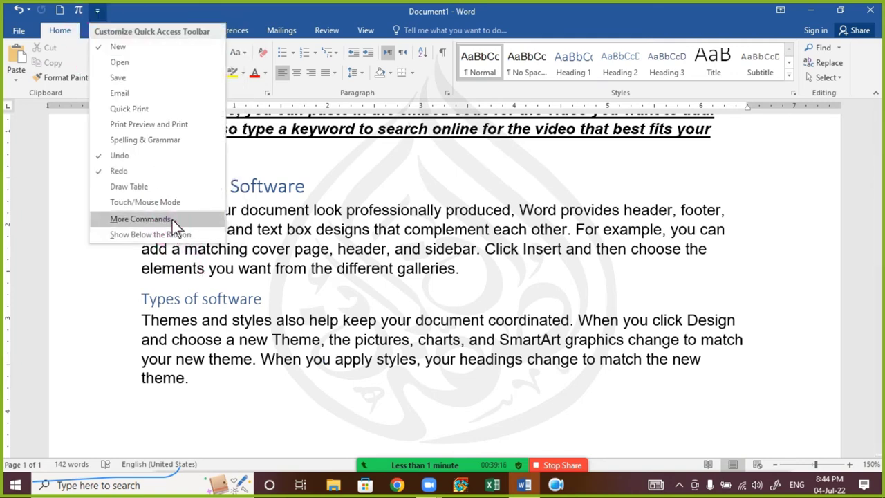
pyautogui.click(172, 220)
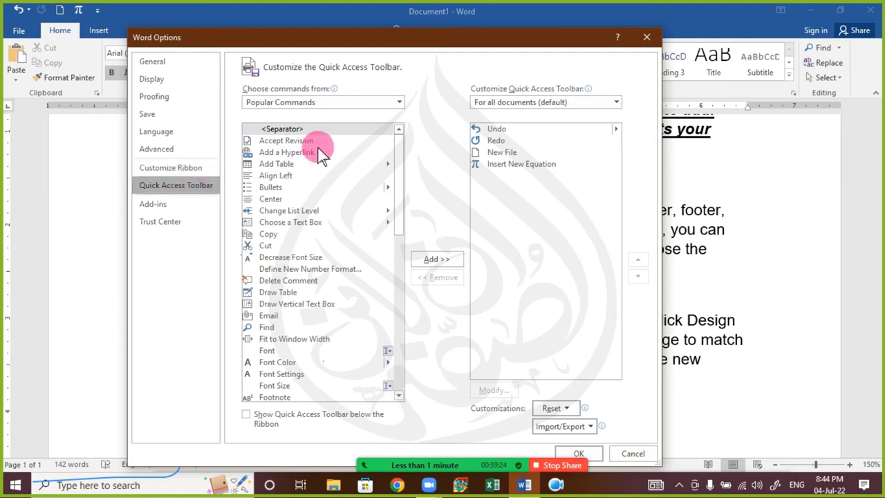
pyautogui.click(399, 101)
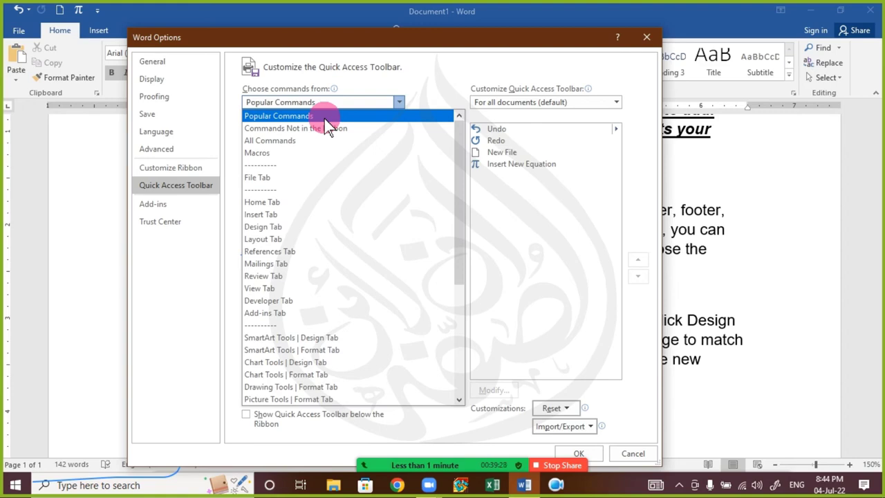
pyautogui.click(414, 74)
pyautogui.moveTo(406, 194); pyautogui.dragTo(387, 140)
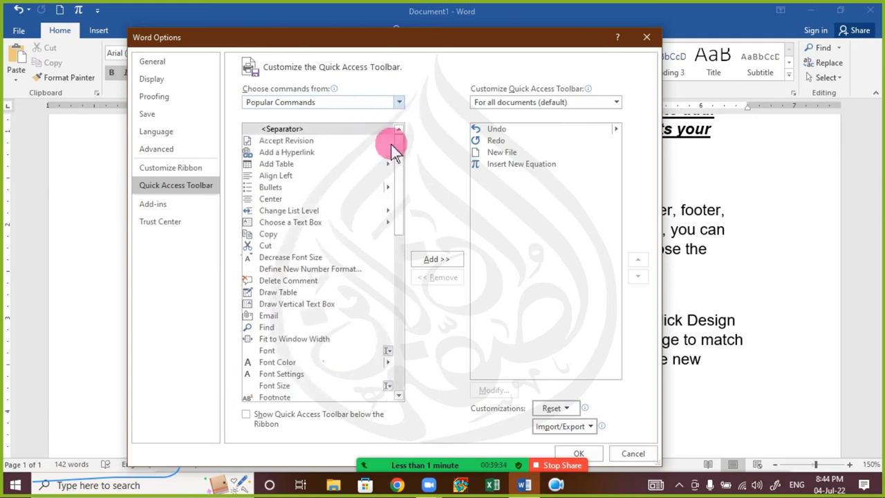
pyautogui.moveTo(395, 173); pyautogui.dragTo(418, 155)
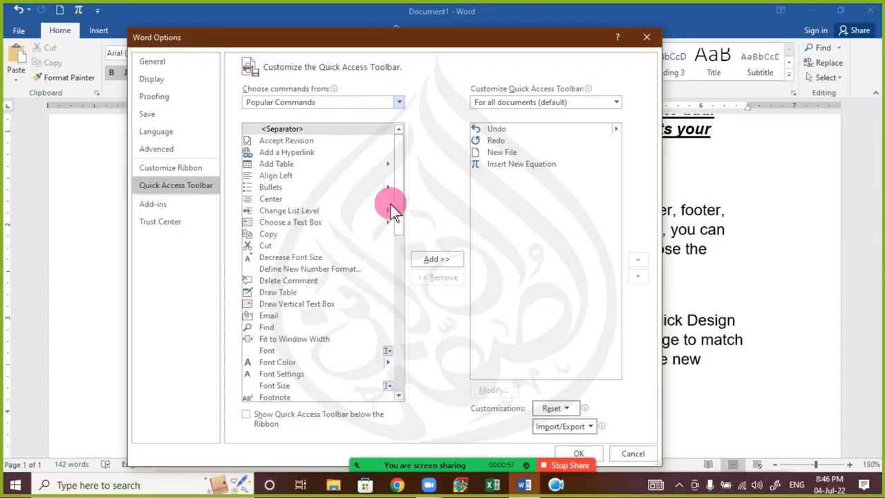
pyautogui.moveTo(401, 191)
pyautogui.mouseDown()
pyautogui.moveTo(406, 258)
pyautogui.moveTo(411, 207)
pyautogui.moveTo(402, 175)
pyautogui.mouseUp()
pyautogui.click(647, 36)
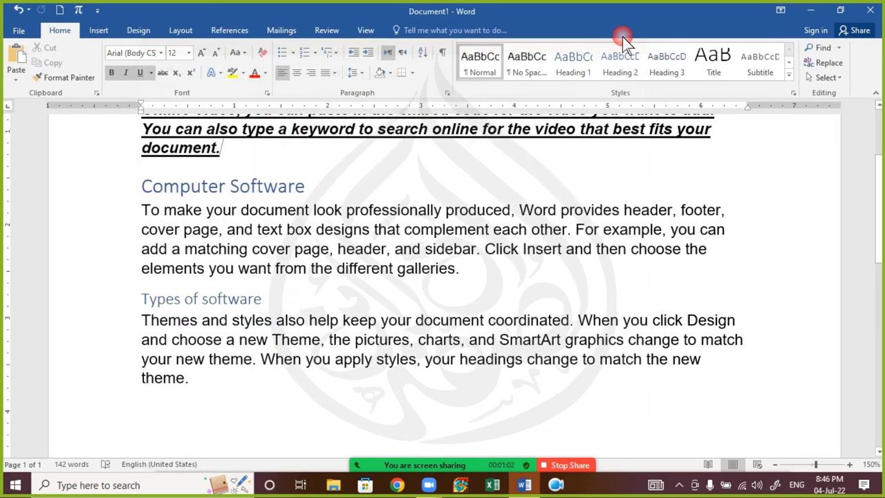
# - In the Quick Access Toolbar options, list the Commands Not in the Ribbon and select All Caps
pyautogui.click(97, 10)
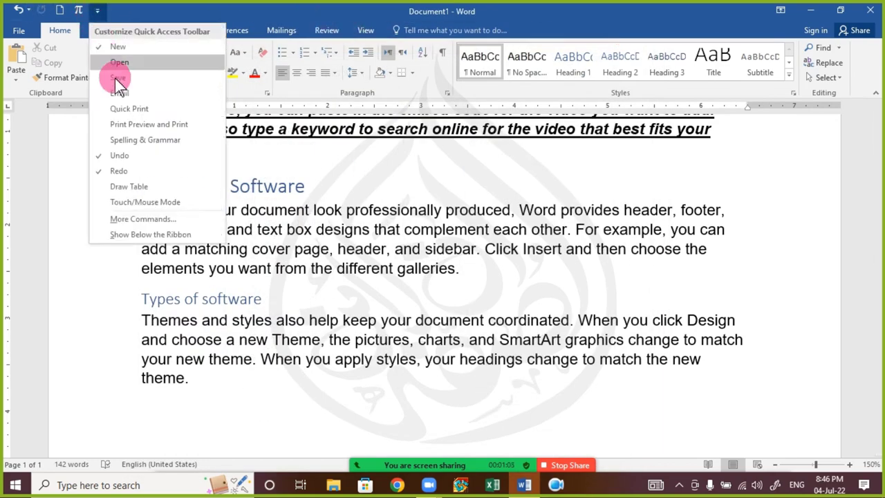
pyautogui.click(143, 219)
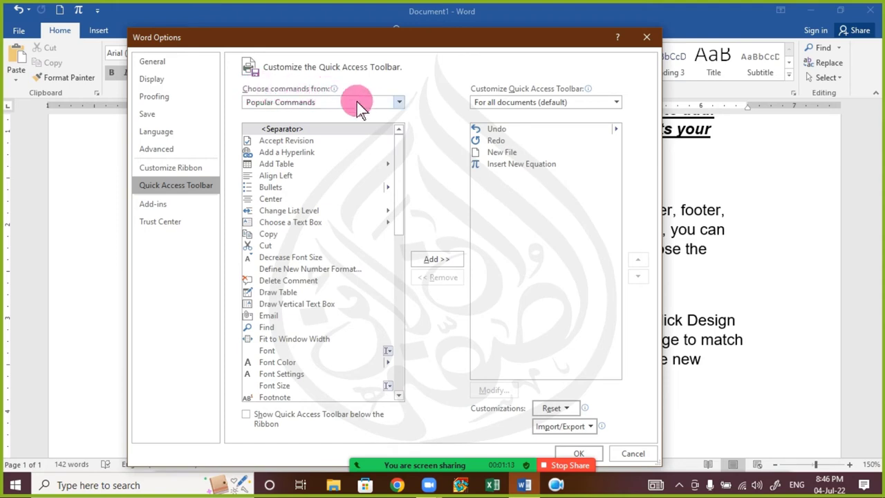
pyautogui.click(398, 103)
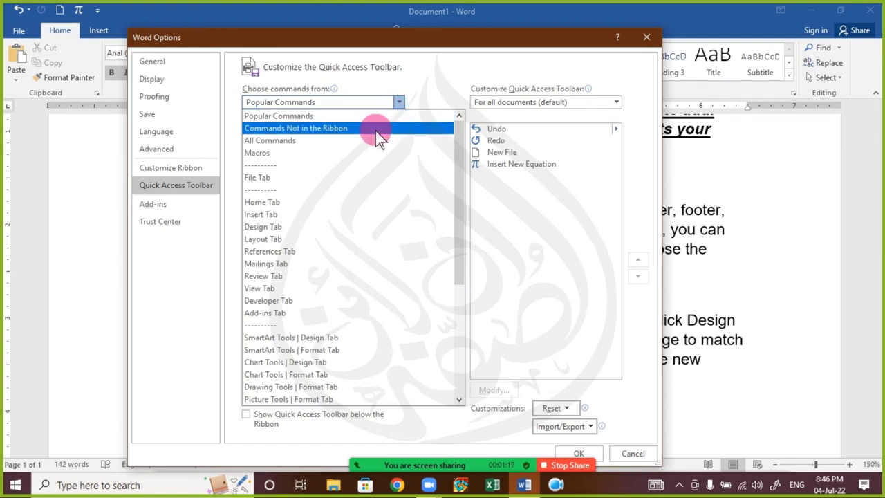
pyautogui.click(375, 131)
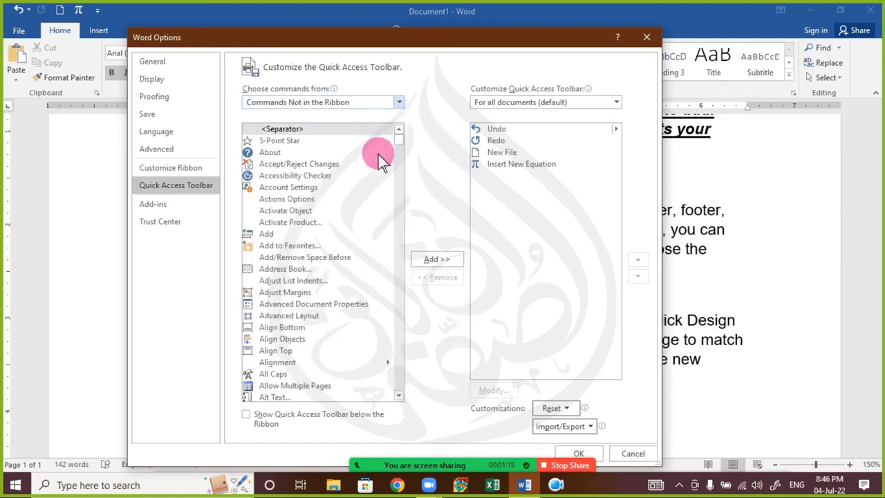
pyautogui.moveTo(397, 140)
pyautogui.mouseDown()
pyautogui.moveTo(406, 173)
pyautogui.moveTo(383, 259)
pyautogui.moveTo(396, 391)
pyautogui.moveTo(391, 137)
pyautogui.mouseUp()
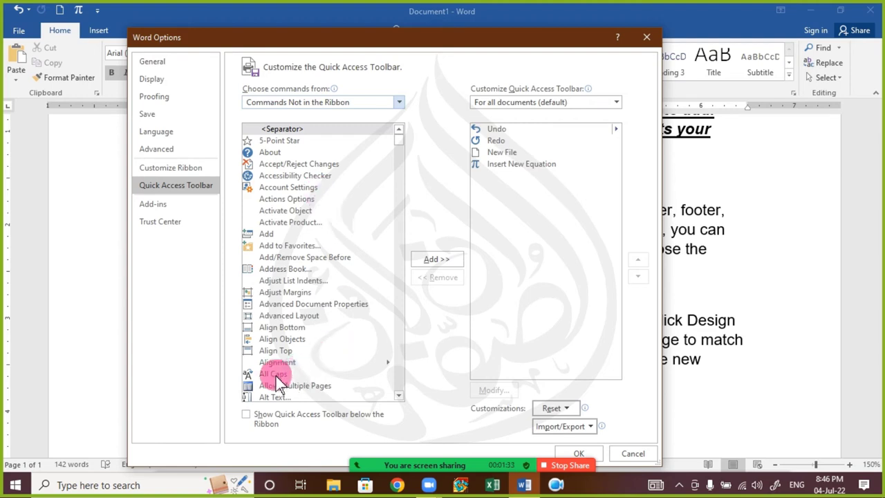
pyautogui.click(276, 376)
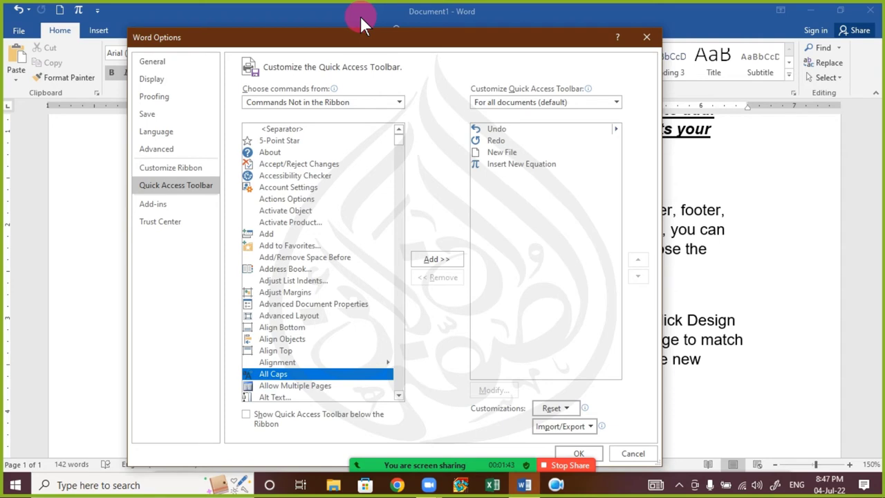
# - Examine the All Commands and Macros lists and the remaining command sources, and close Word Options
pyautogui.click(364, 105)
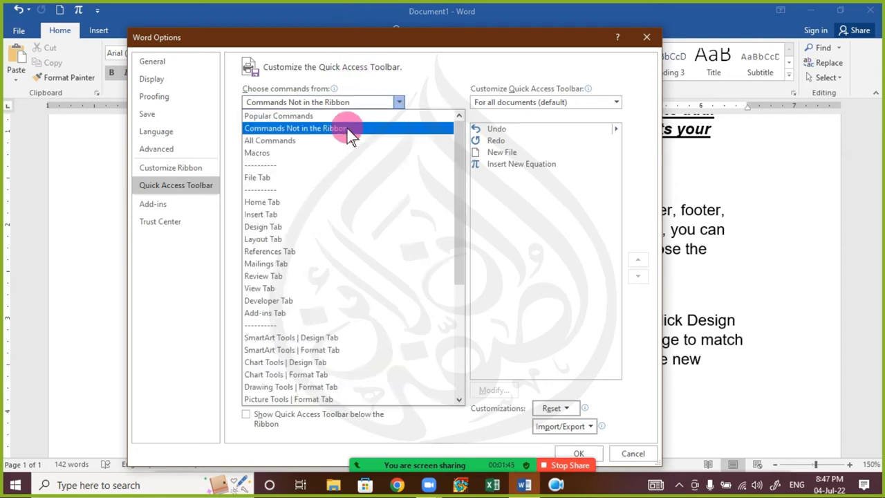
pyautogui.click(344, 139)
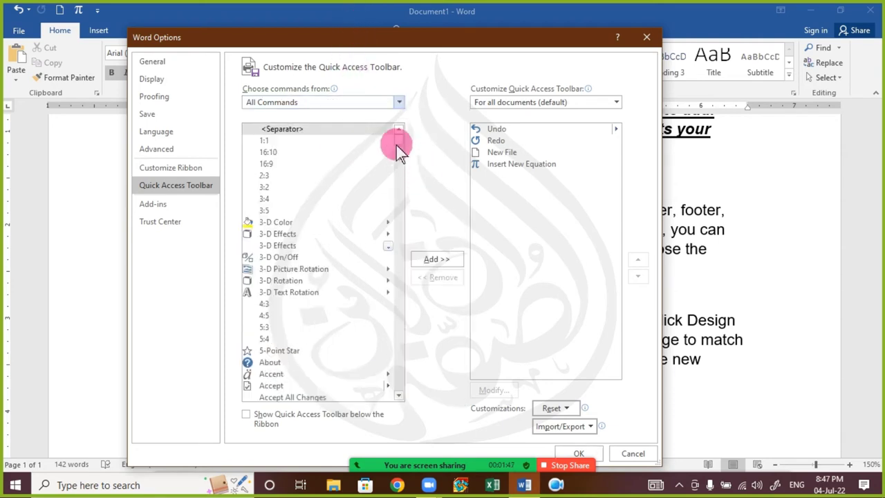
pyautogui.moveTo(399, 143); pyautogui.dragTo(395, 121)
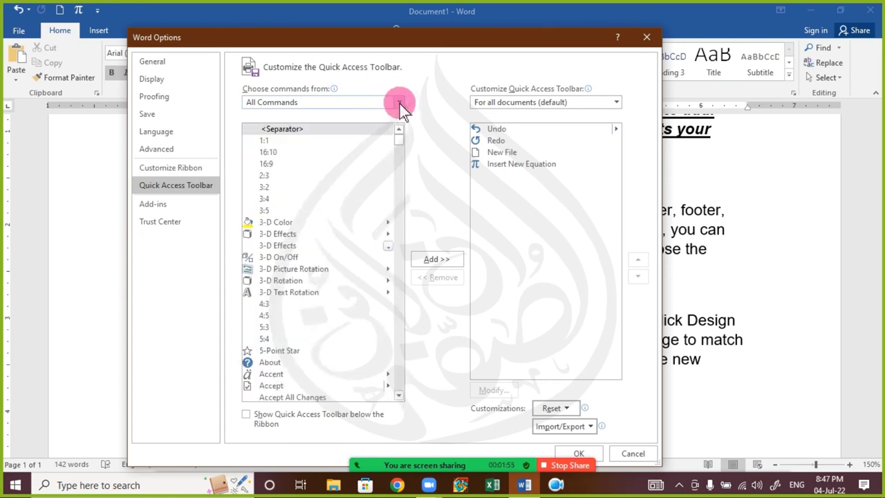
pyautogui.click(400, 102)
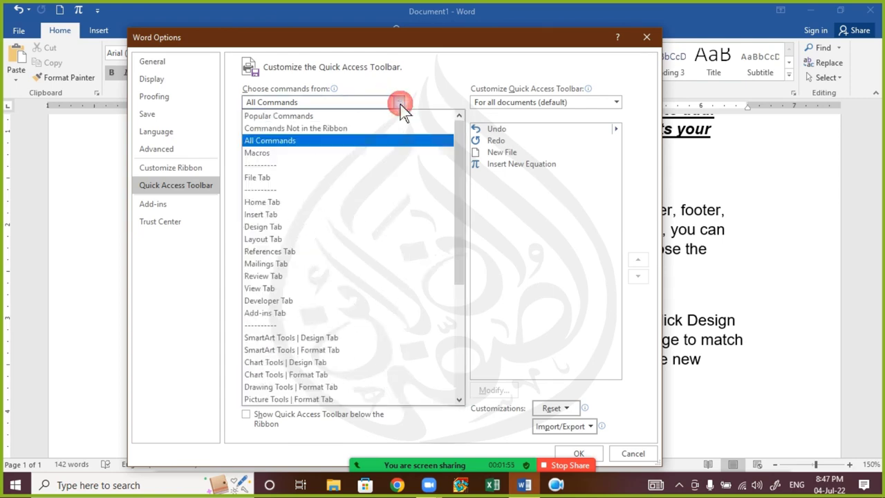
pyautogui.click(377, 153)
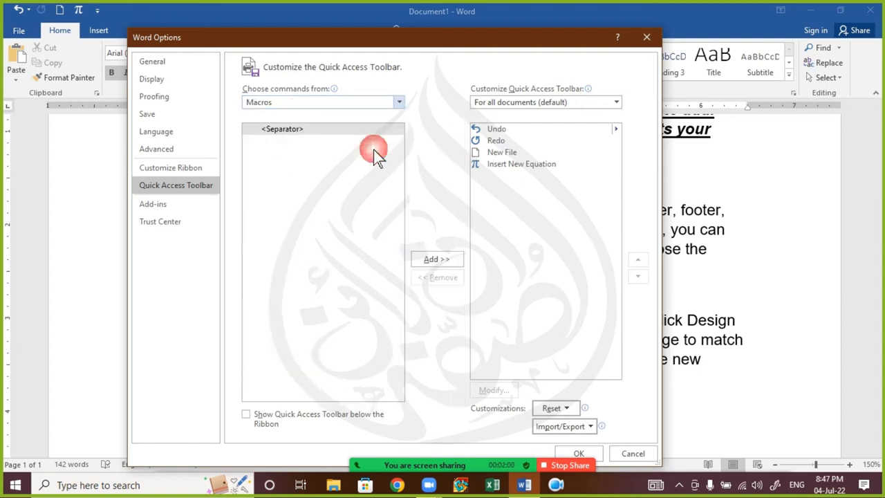
pyautogui.click(400, 103)
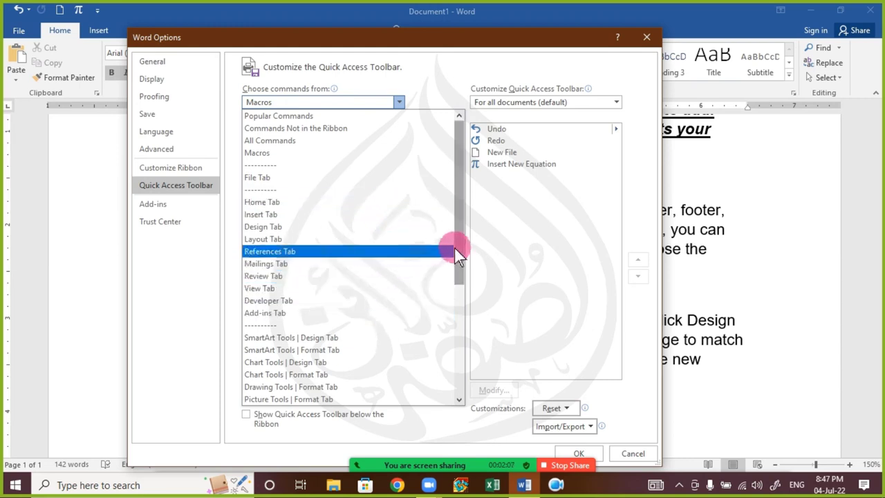
pyautogui.moveTo(458, 244); pyautogui.dragTo(459, 255)
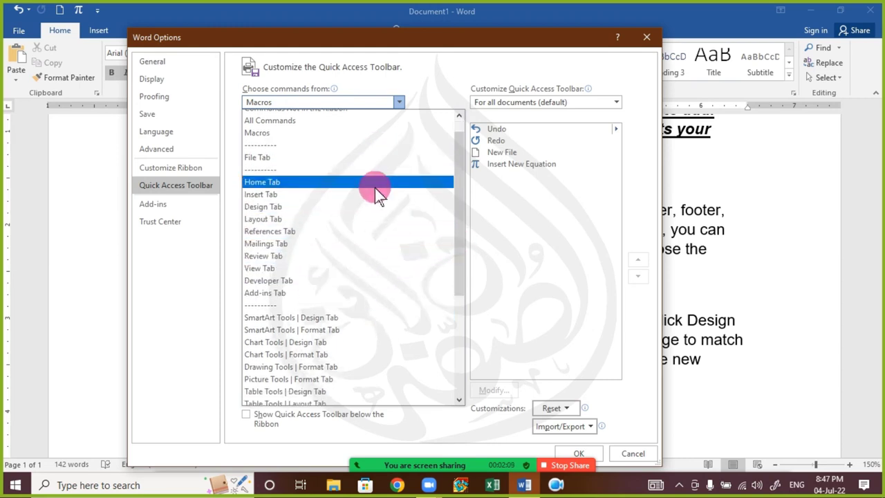
pyautogui.click(644, 37)
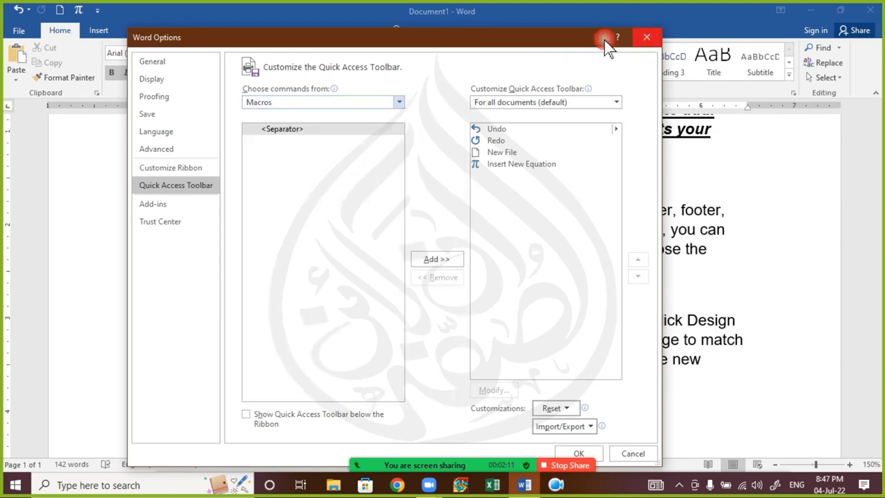
pyautogui.click(649, 38)
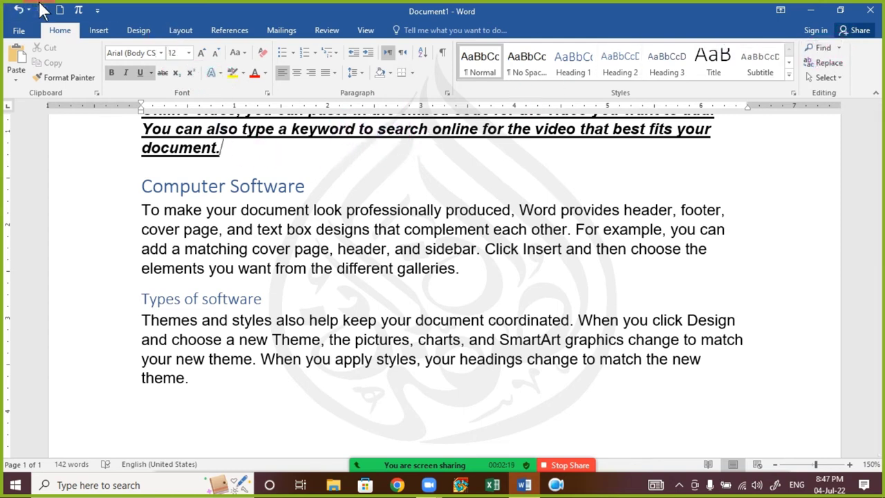
# - Add the Find command from the Home Tab command list to the Quick Access Toolbar and apply the change
pyautogui.click(98, 11)
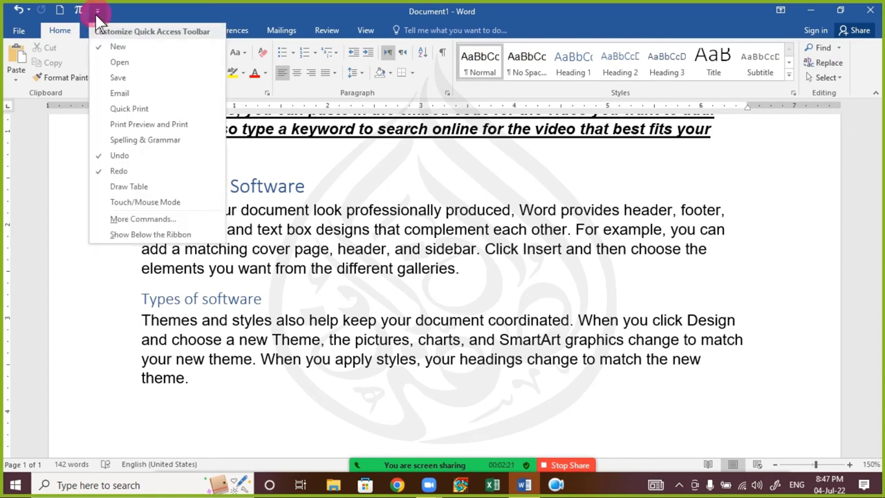
pyautogui.click(143, 219)
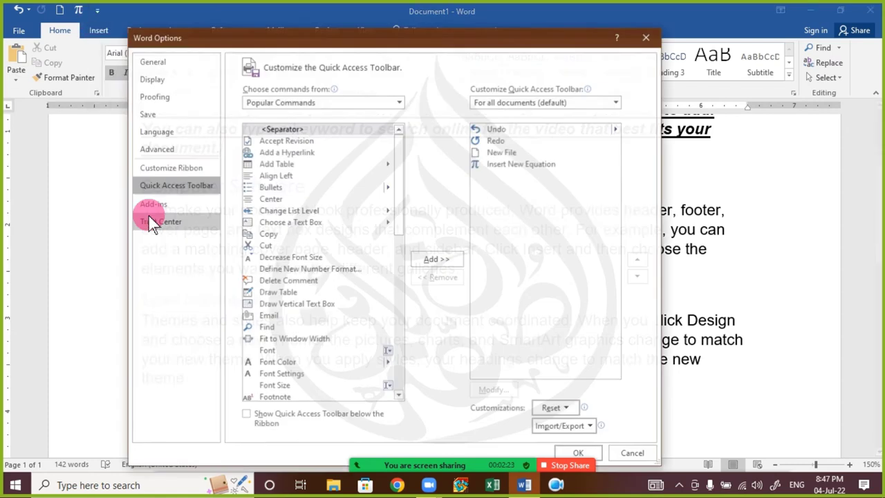
pyautogui.click(352, 102)
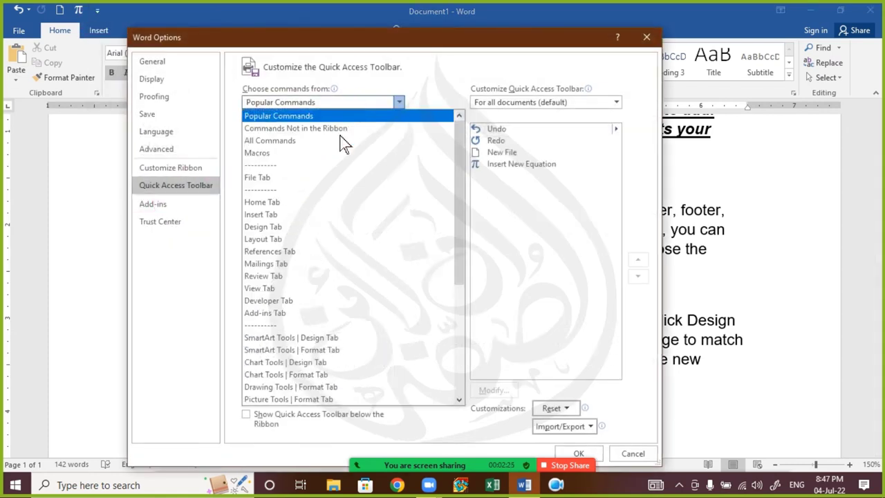
pyautogui.click(306, 203)
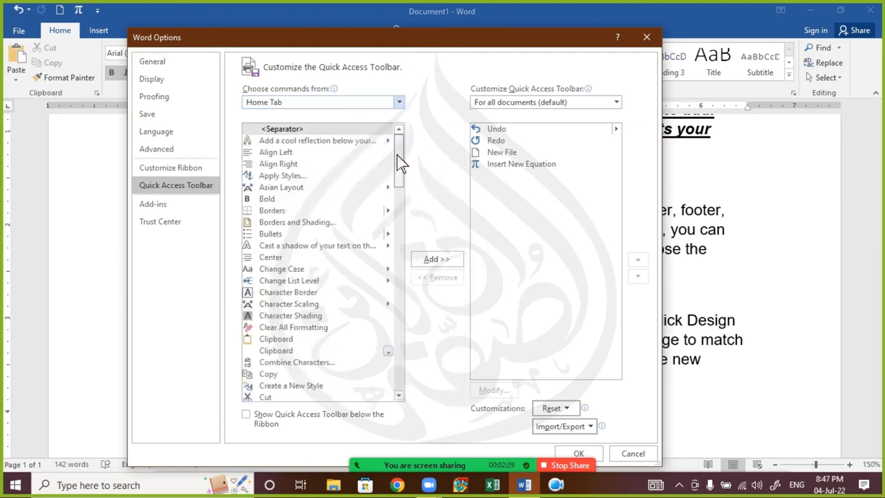
pyautogui.moveTo(392, 159)
pyautogui.mouseDown()
pyautogui.moveTo(393, 377)
pyautogui.moveTo(410, 274)
pyautogui.moveTo(417, 142)
pyautogui.moveTo(408, 261)
pyautogui.moveTo(411, 203)
pyautogui.mouseUp()
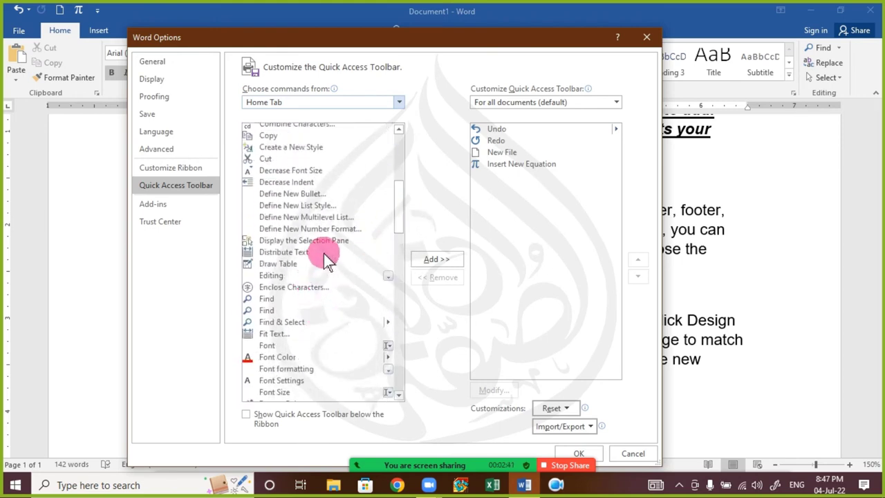
pyautogui.moveTo(400, 246)
pyautogui.mouseDown()
pyautogui.moveTo(399, 198)
pyautogui.moveTo(398, 235)
pyautogui.mouseUp()
pyautogui.click(263, 255)
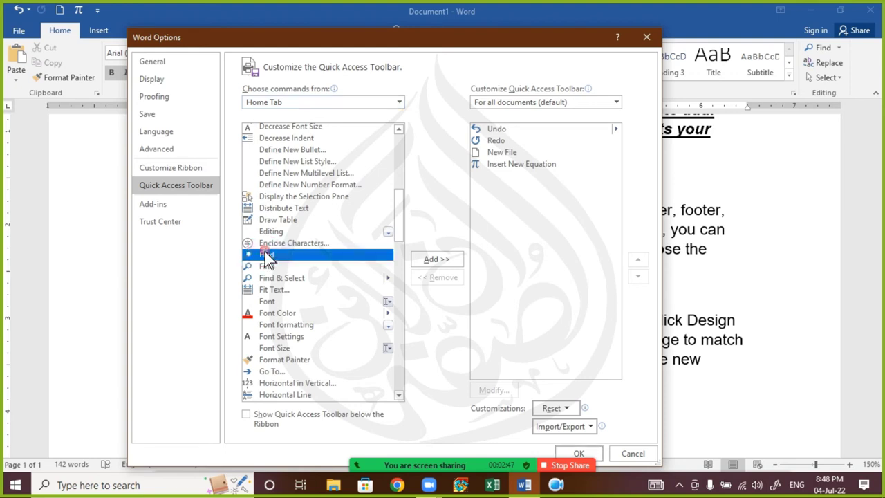
pyautogui.click(439, 258)
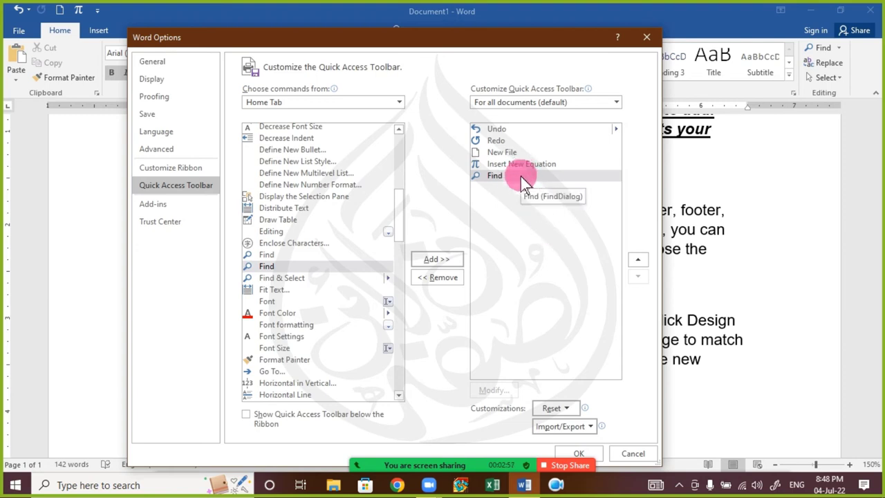
pyautogui.click(590, 455)
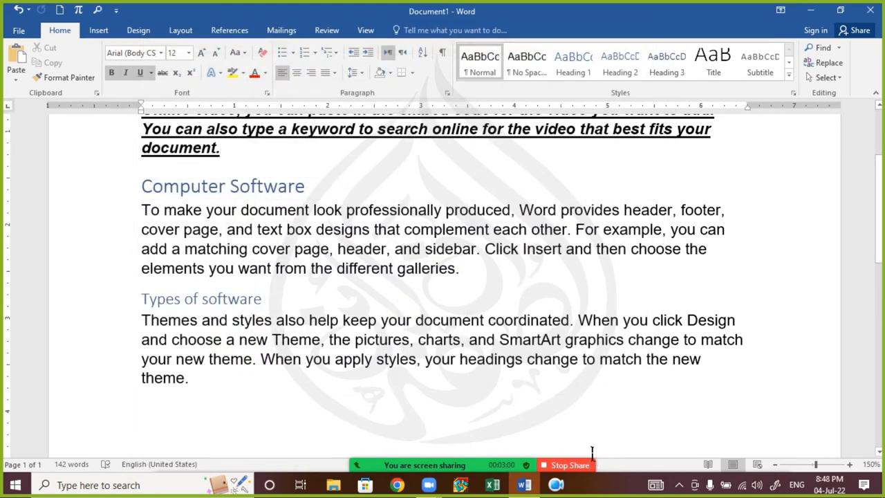
# - View the Find and Replace dialog and the Navigation search pane, closing each one without searching
pyautogui.click(99, 10)
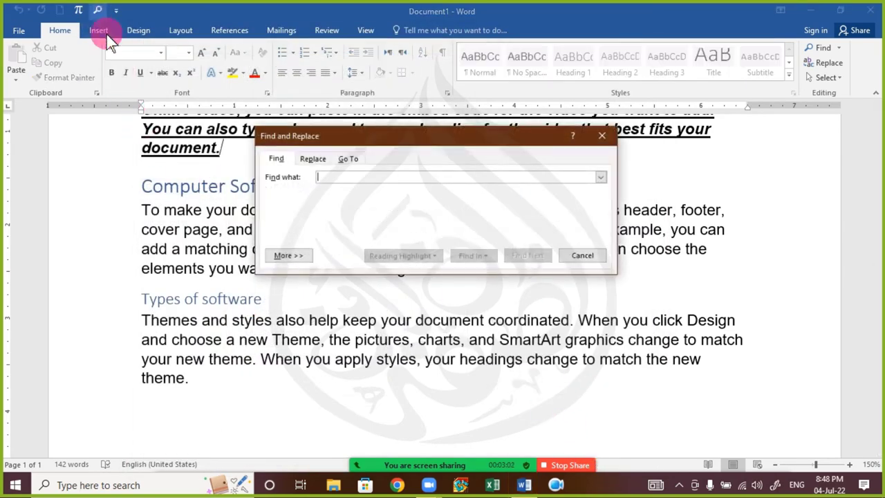
pyautogui.click(596, 138)
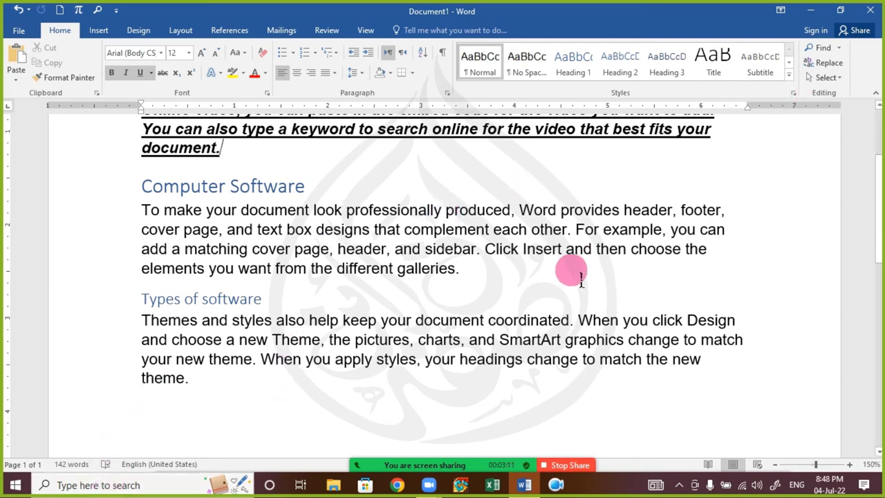
pyautogui.hotkey('ctrl', 'f')
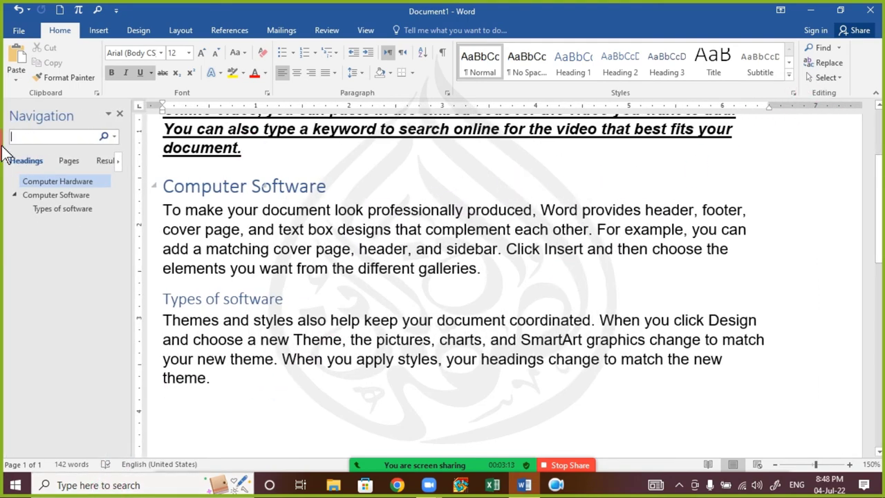
pyautogui.click(125, 111)
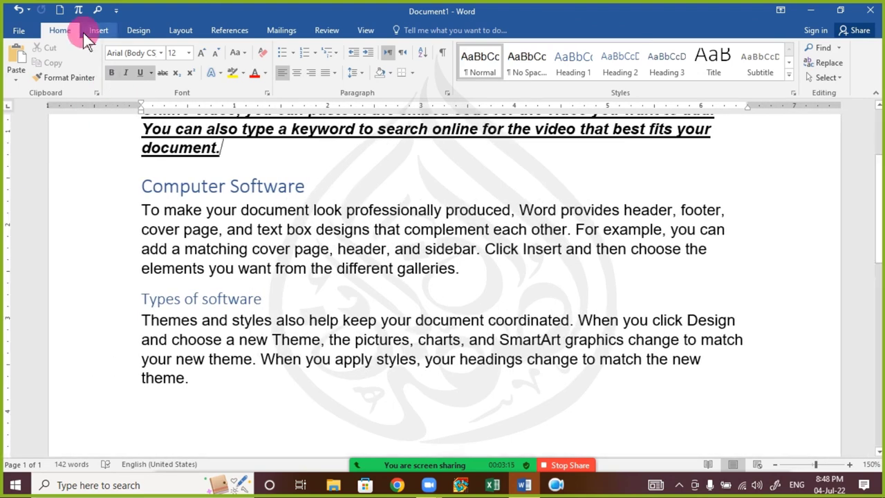
# - Show the Quick Access Toolbar below the ribbon, and return it above the ribbon
pyautogui.click(117, 12)
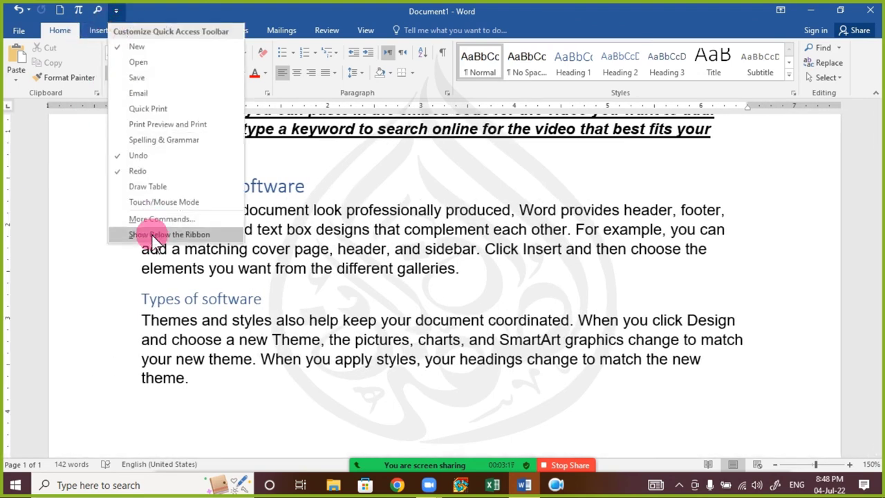
pyautogui.click(147, 232)
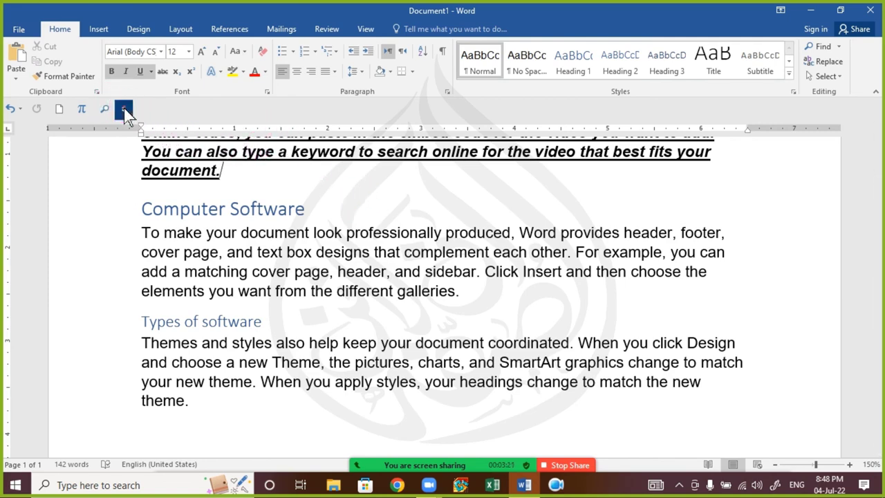
pyautogui.click(125, 111)
pyautogui.click(149, 329)
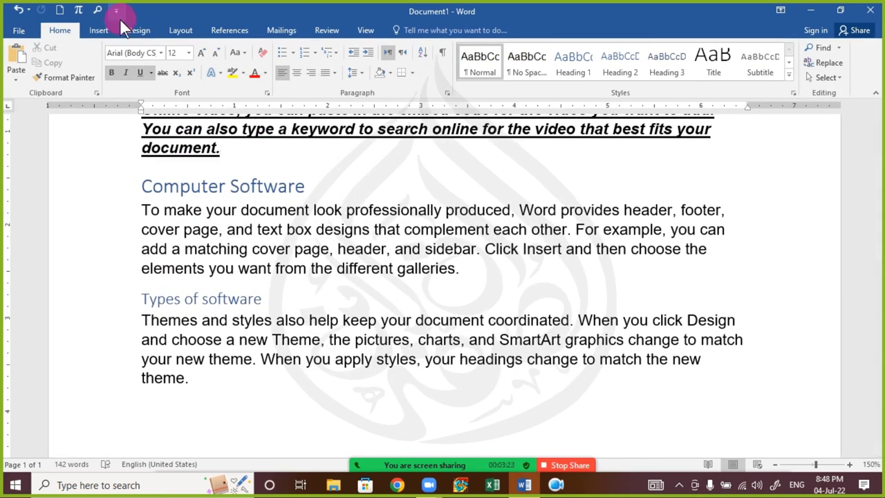
# - Add the Format Painter command from the Home Tab command list to the Quick Access Toolbar and apply the change
pyautogui.click(117, 11)
pyautogui.click(142, 217)
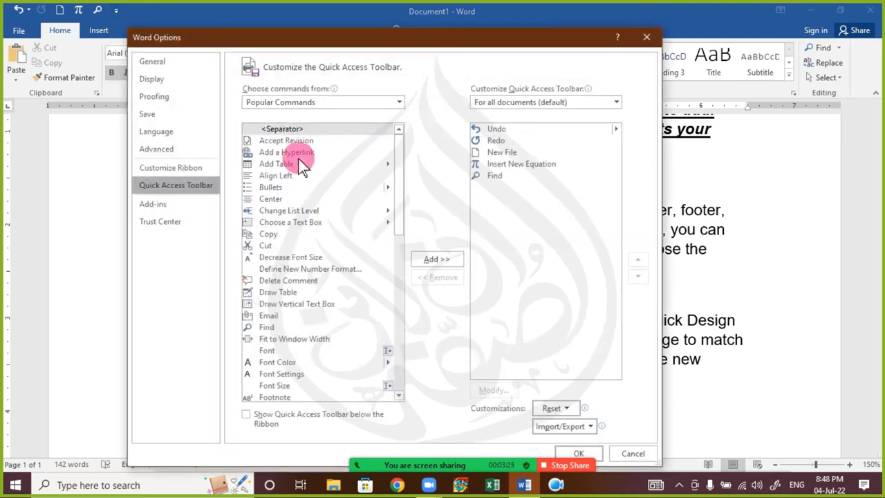
pyautogui.click(397, 103)
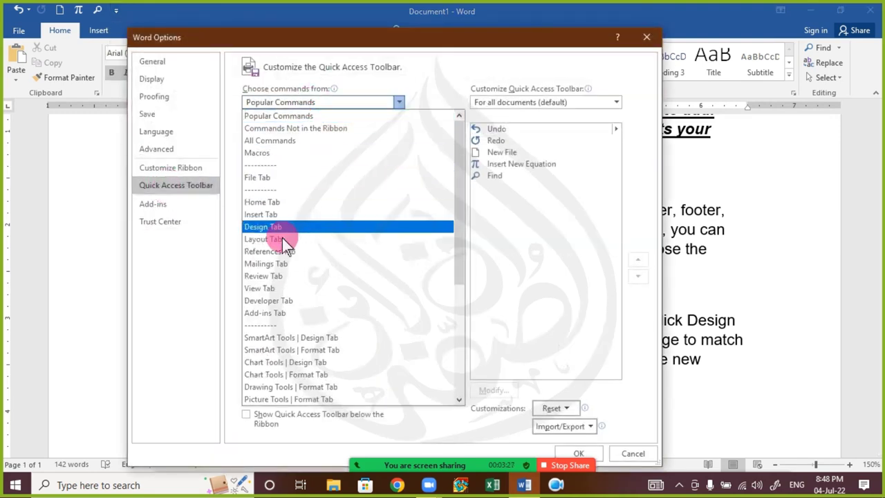
pyautogui.click(314, 203)
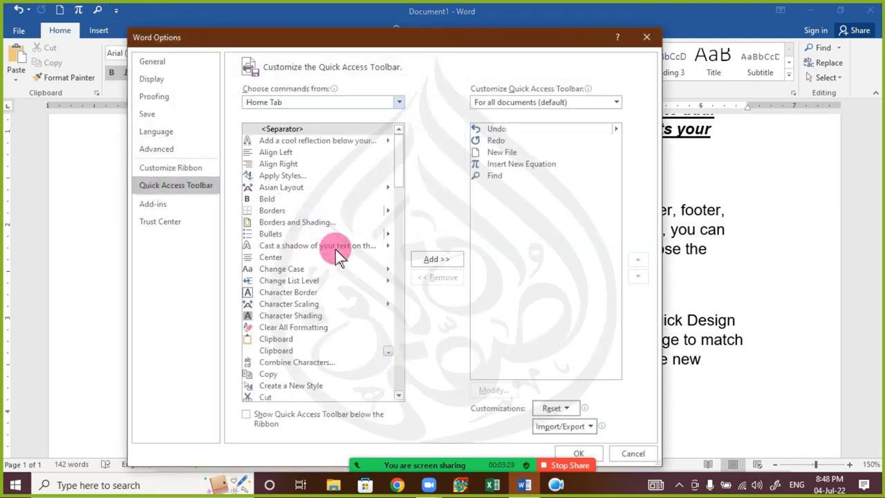
pyautogui.moveTo(400, 194)
pyautogui.mouseDown()
pyautogui.moveTo(382, 325)
pyautogui.moveTo(389, 419)
pyautogui.moveTo(408, 265)
pyautogui.mouseUp()
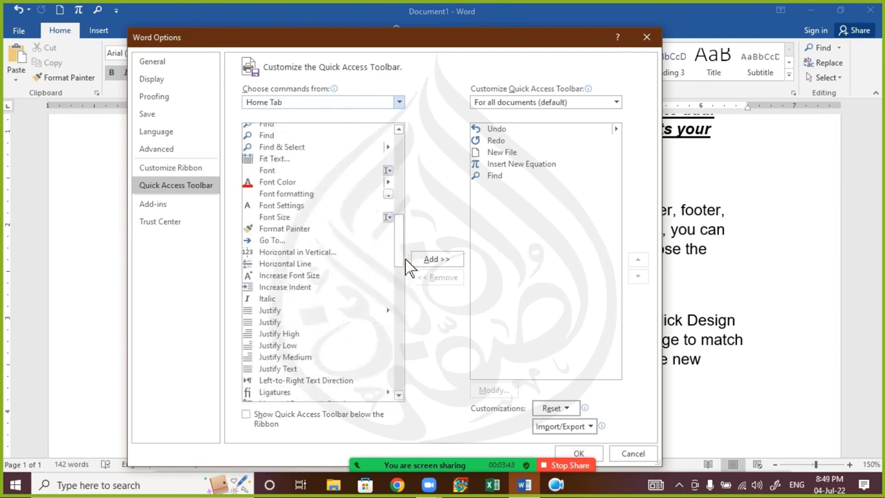
pyautogui.click(304, 229)
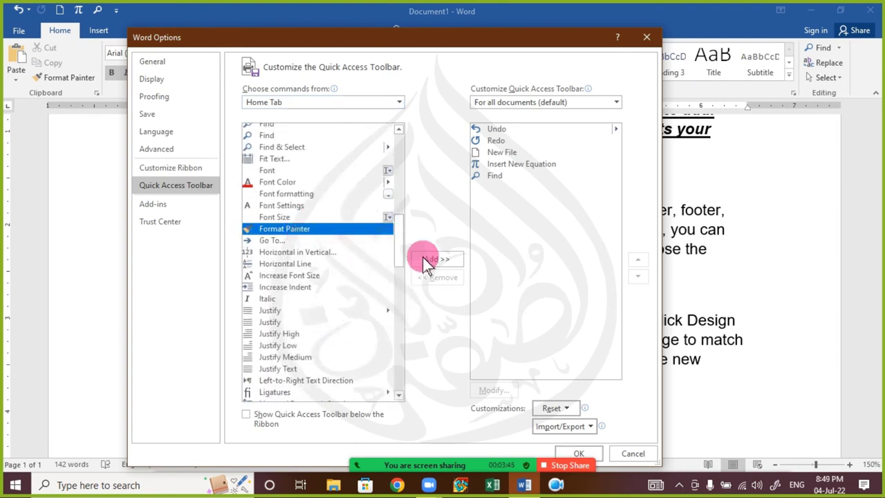
pyautogui.click(439, 259)
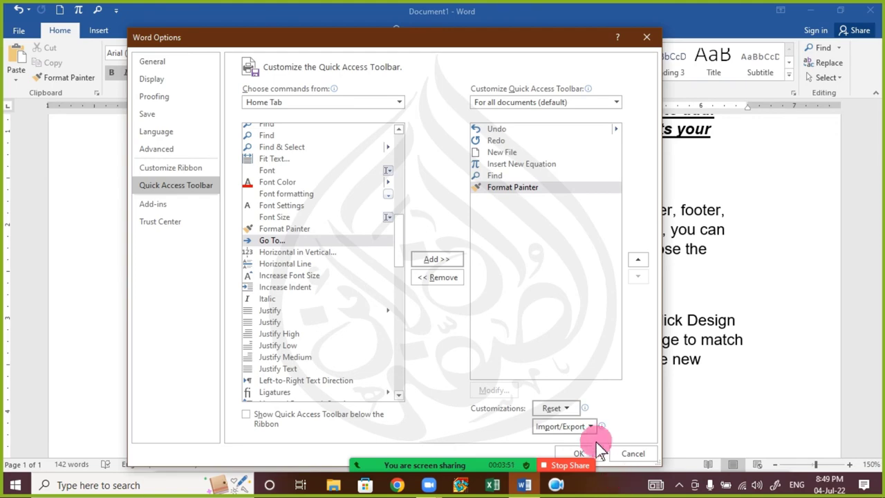
pyautogui.click(596, 450)
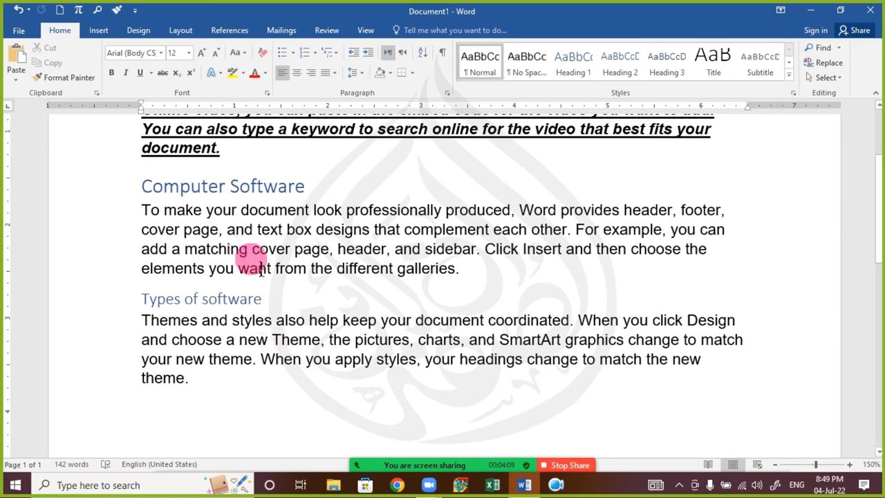
# - Place the cursor in the word "matching" under Computer Software, and view the access key tips for the ribbon and Quick Access Toolbar
pyautogui.moveTo(218, 392); pyautogui.dragTo(214, 235)
pyautogui.click(241, 253)
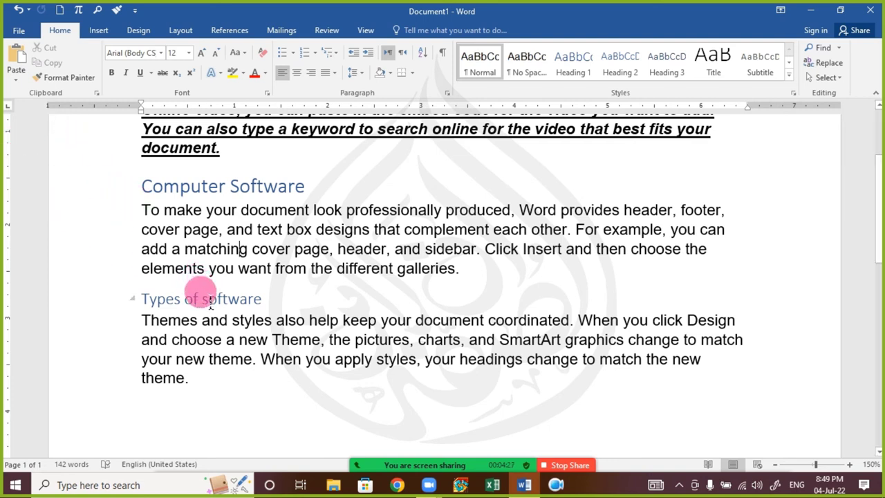
pyautogui.press('alt')
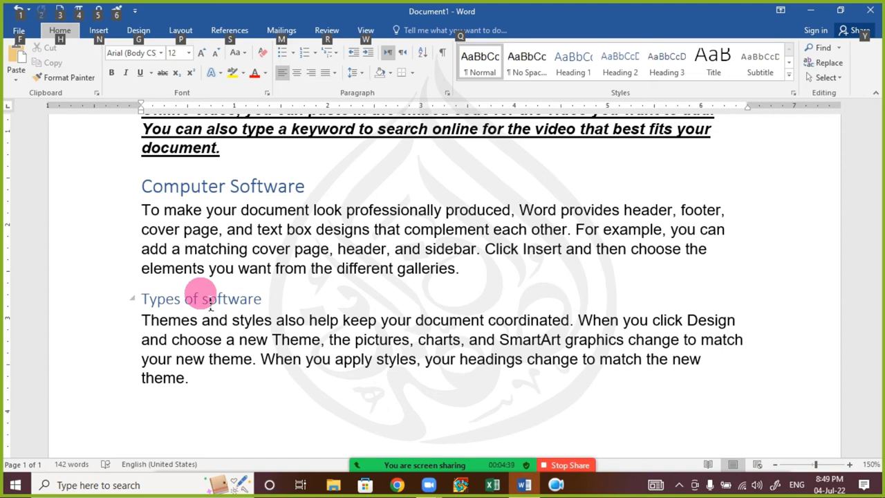
pyautogui.press('Escape')
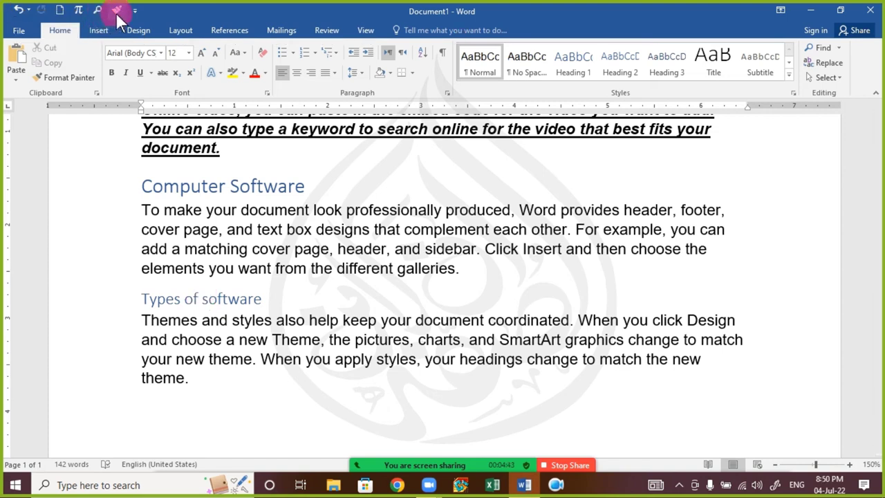
# - Activate Format Painter through the ribbon access keys, and reverse the paragraph break made inside "matching"
pyautogui.press('alt')
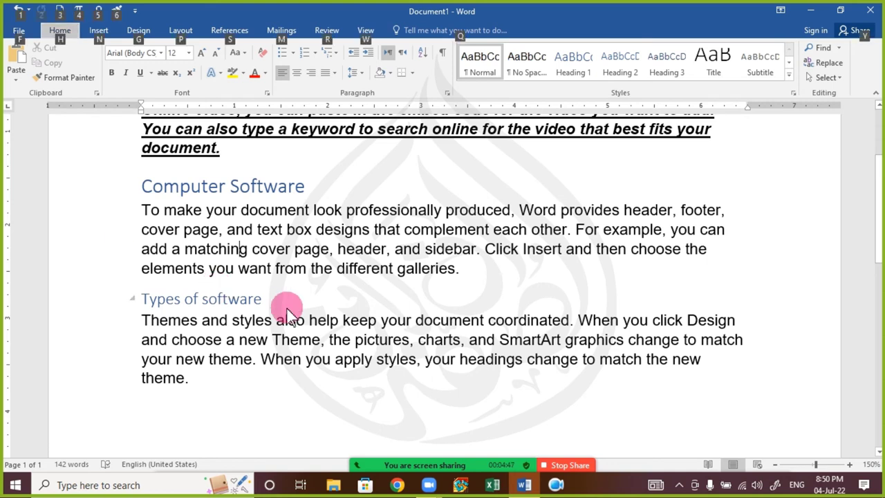
pyautogui.press('h')
pyautogui.press('f')
pyautogui.press('p')
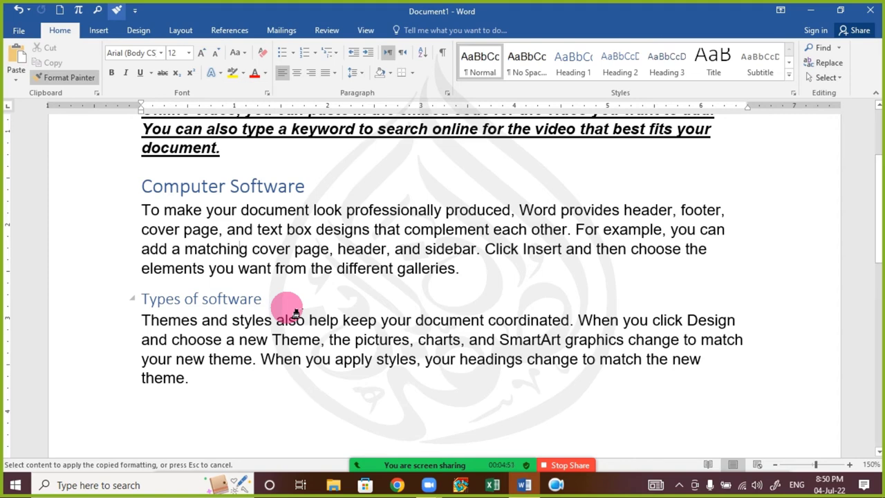
pyautogui.press('Return')
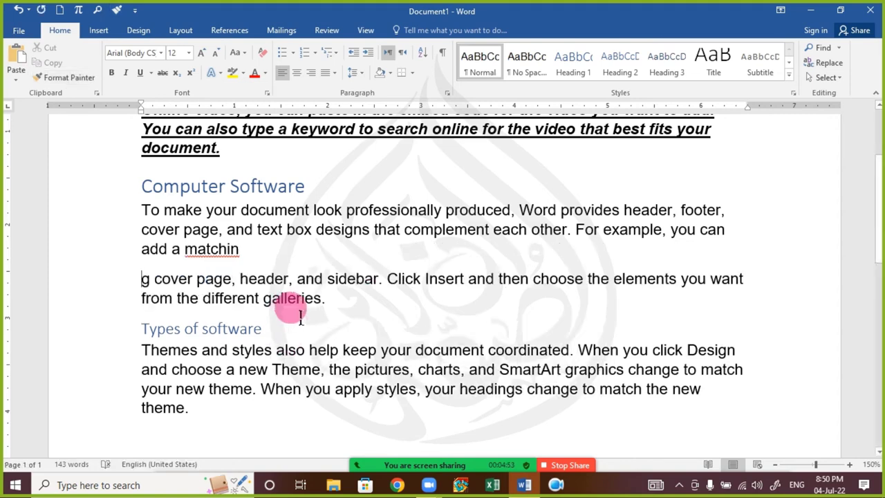
pyautogui.press('BackSpace')
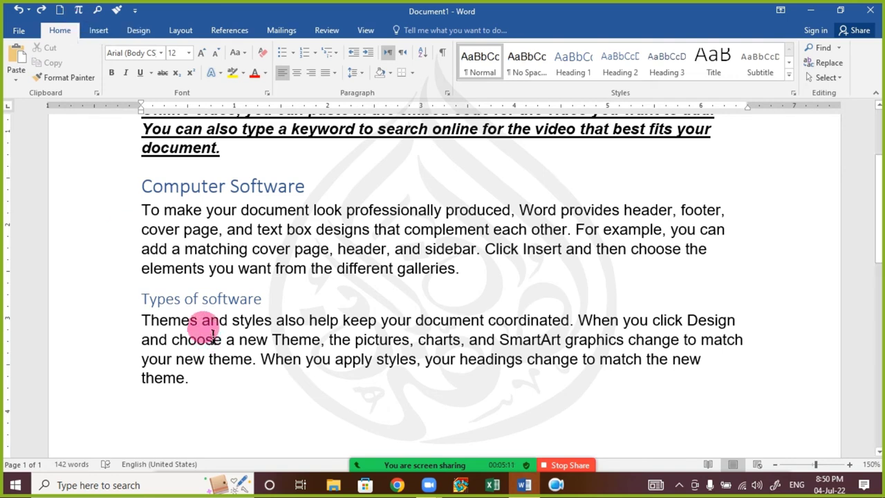
# - Insert a new equation at the cursor inside "matching", and undo the insertion
pyautogui.press('alt')
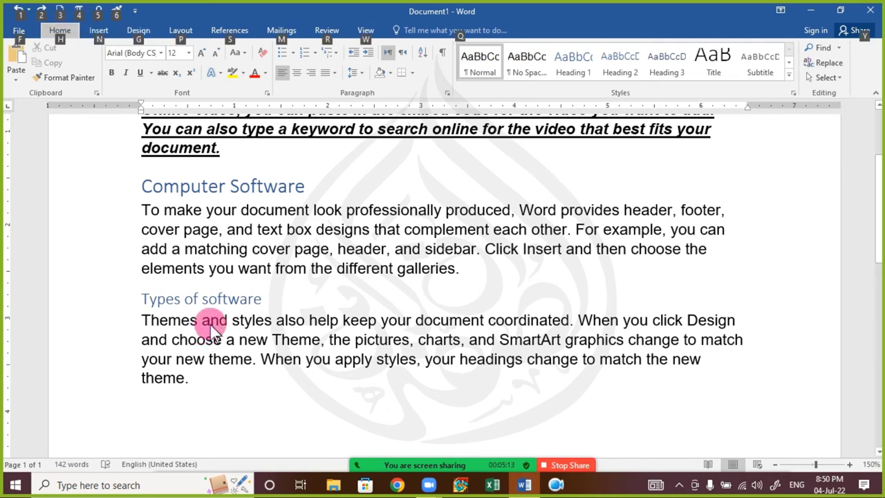
pyautogui.press('alt')
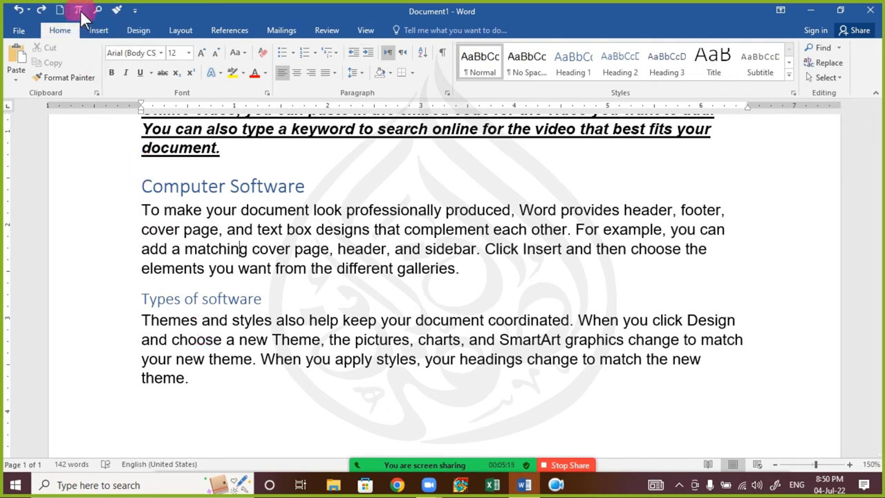
pyautogui.press('alt')
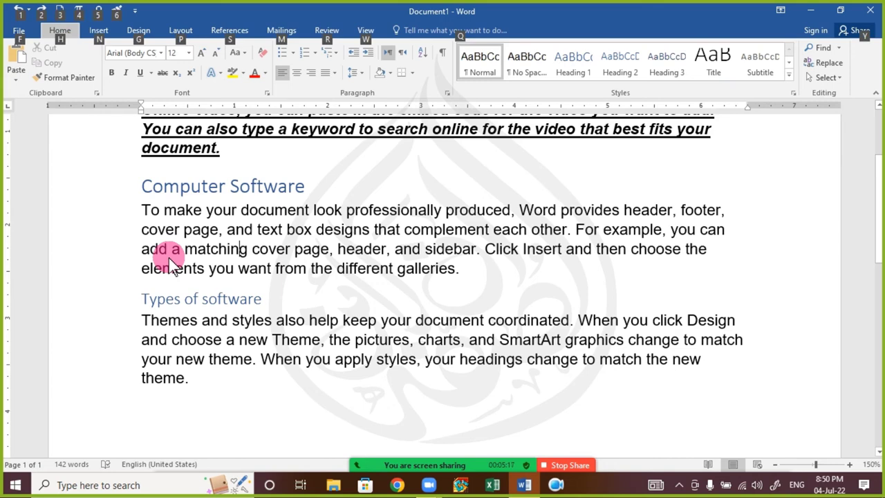
pyautogui.hotkey('alt', '=')
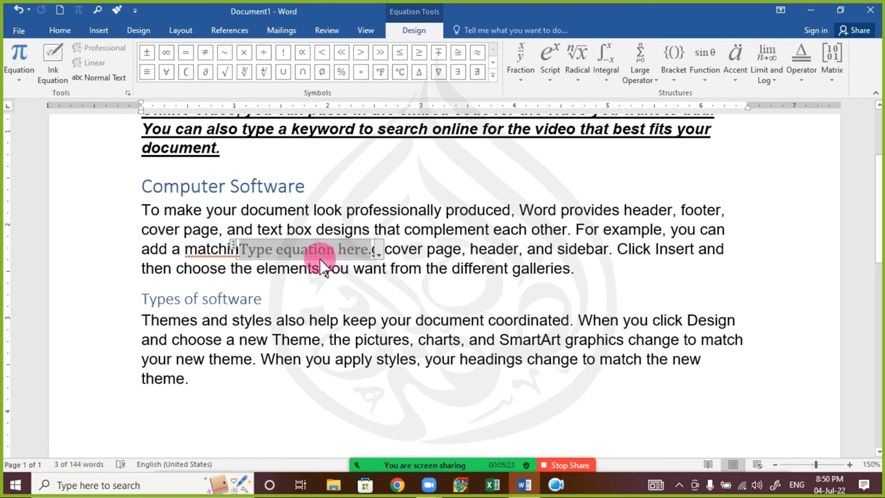
pyautogui.hotkey('ctrl', 'z')
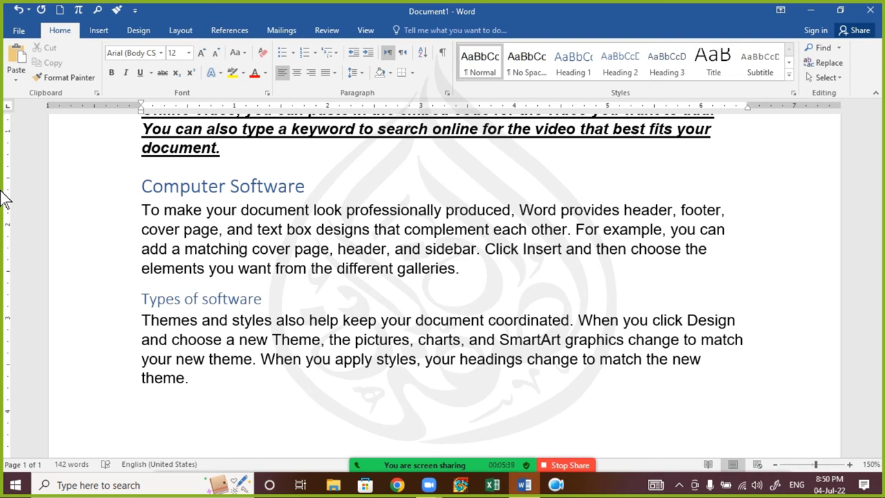
# - Display the access key tips for the Insert commands, dismiss them, and return to the Home commands in the document
pyautogui.press('alt')
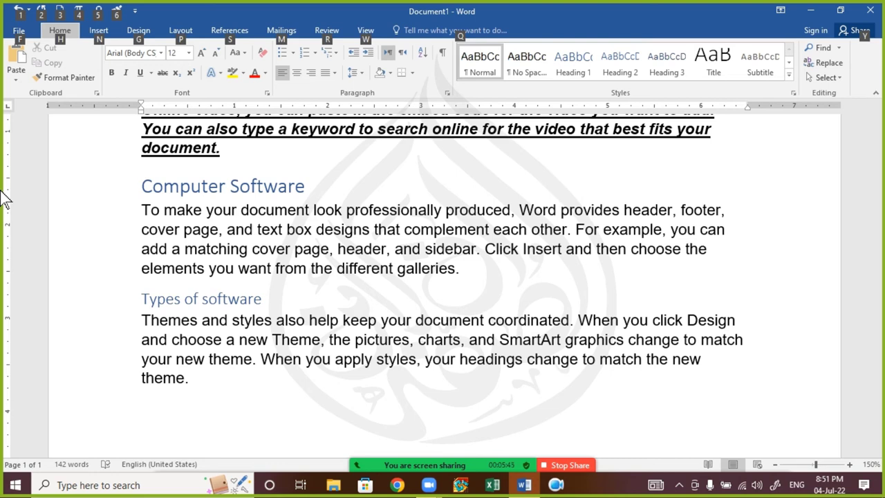
pyautogui.press('n')
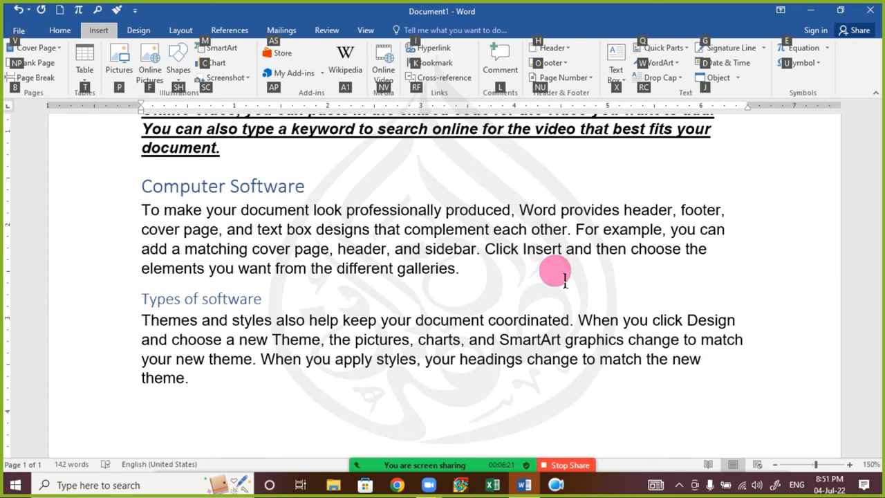
pyautogui.press('Escape')
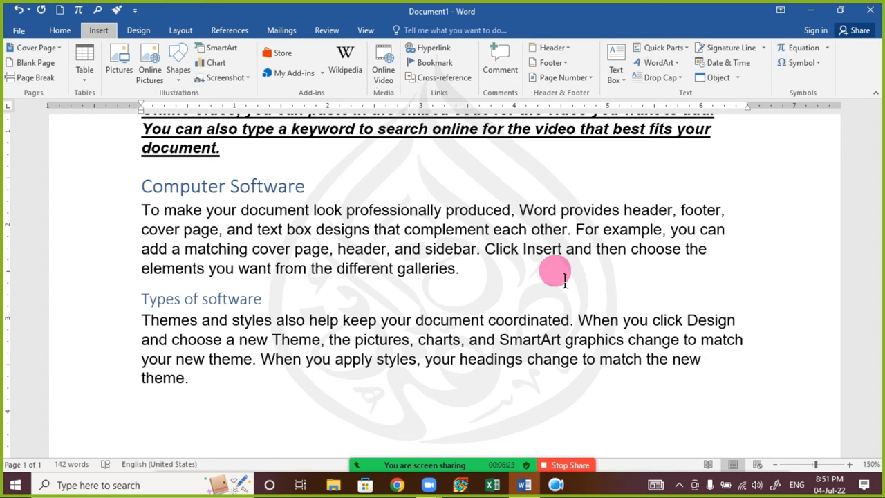
pyautogui.press('Escape')
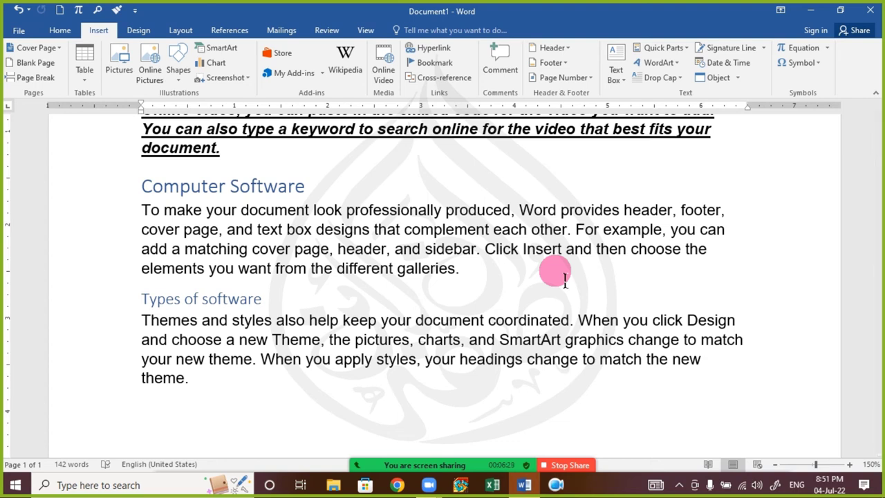
pyautogui.click(60, 30)
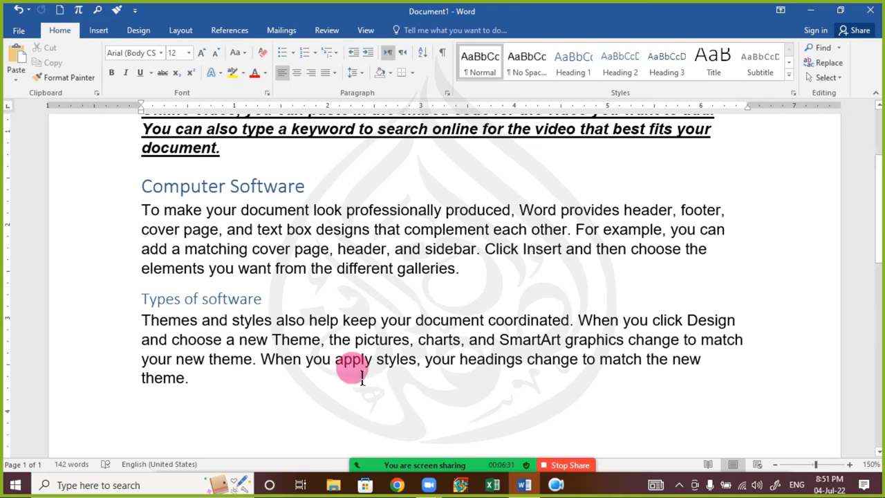
pyautogui.click(392, 340)
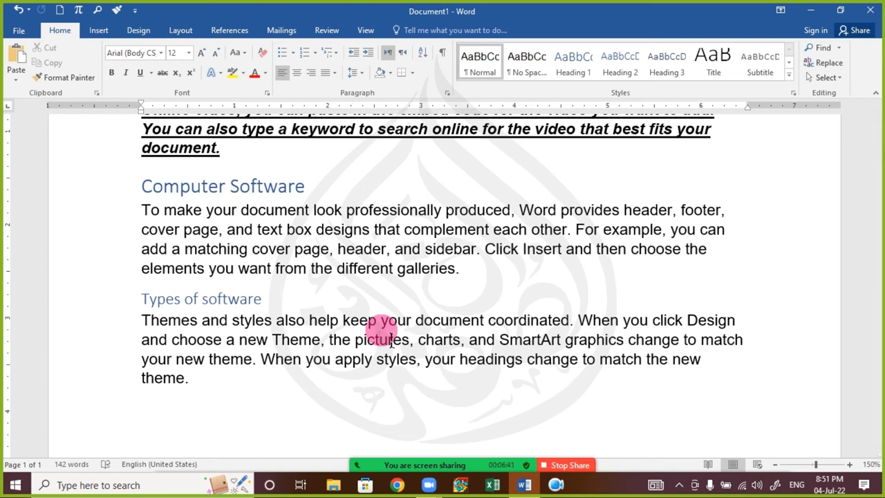
# - Check the Zoom meeting chat for new participant messages several times, closing it after each reading
pyautogui.click(431, 453)
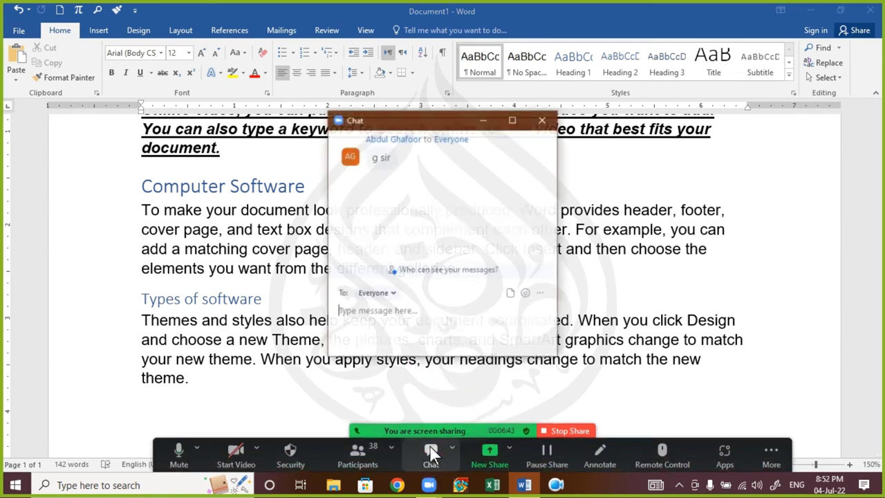
pyautogui.click(536, 123)
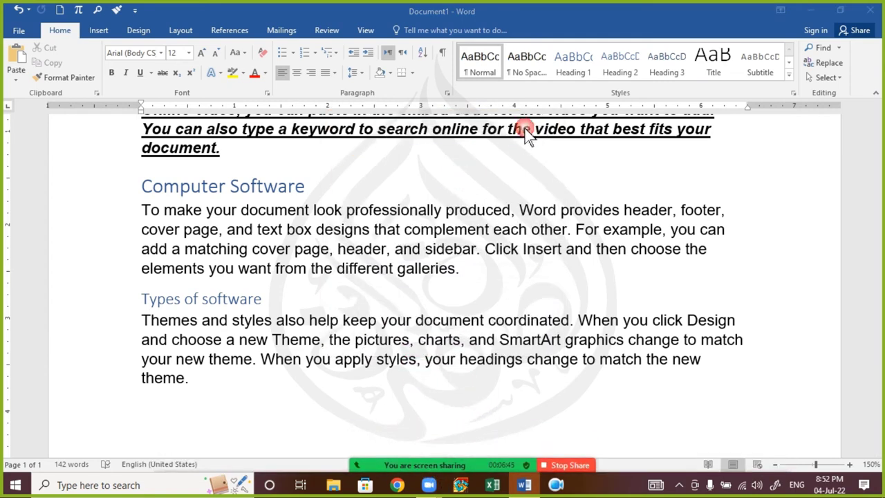
pyautogui.scroll(3, 240, 299)
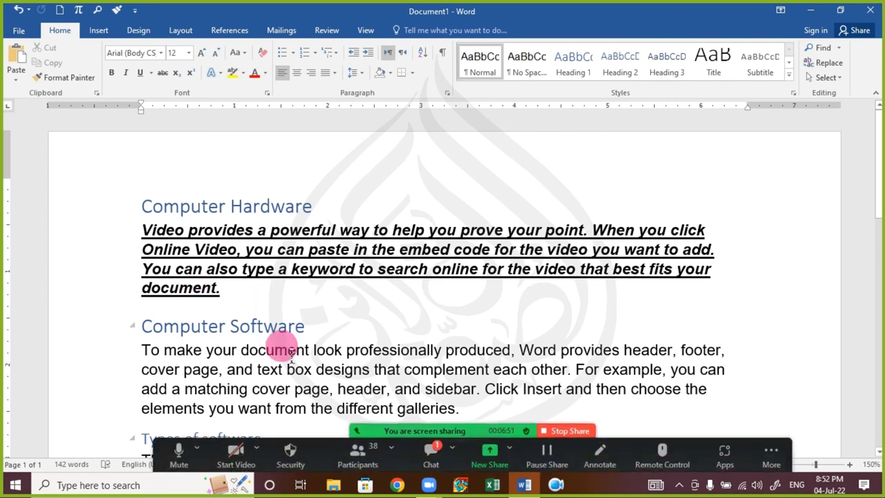
pyautogui.click(427, 448)
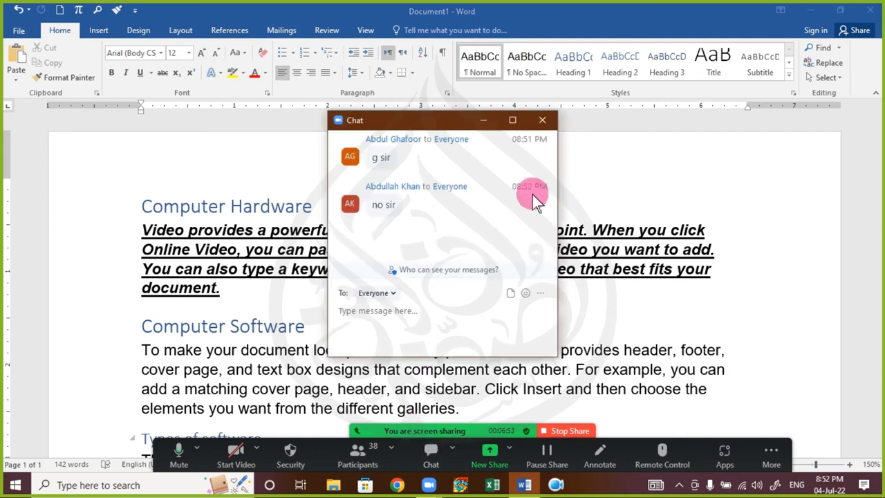
pyautogui.click(542, 122)
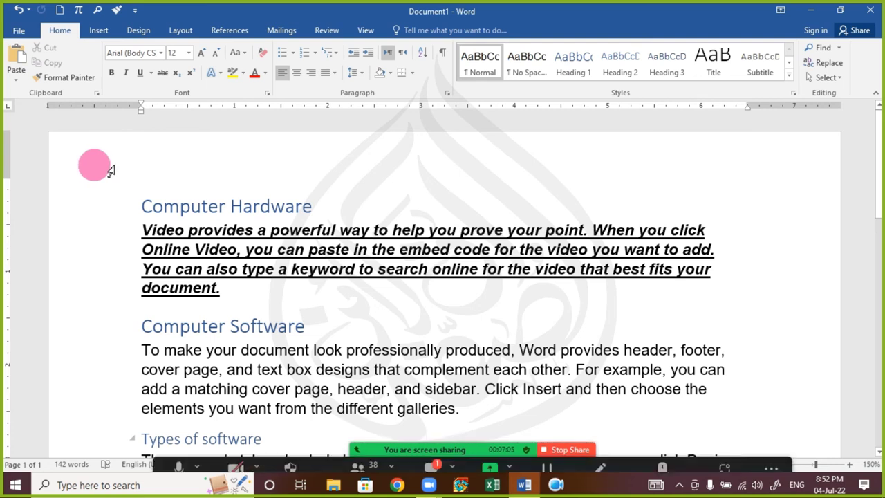
pyautogui.click(423, 448)
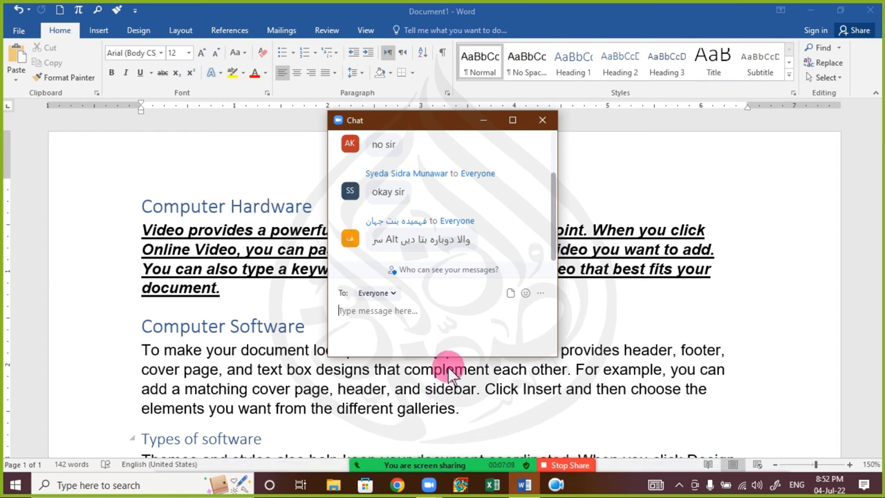
pyautogui.click(543, 122)
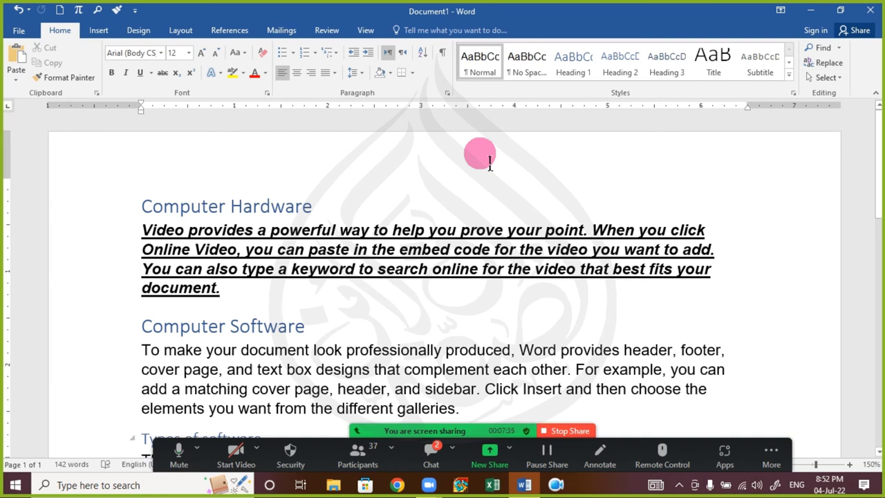
# - Show the paragraph marks and other hidden formatting symbols through the Home access keys, and hide them again the same way
pyautogui.press('alt')
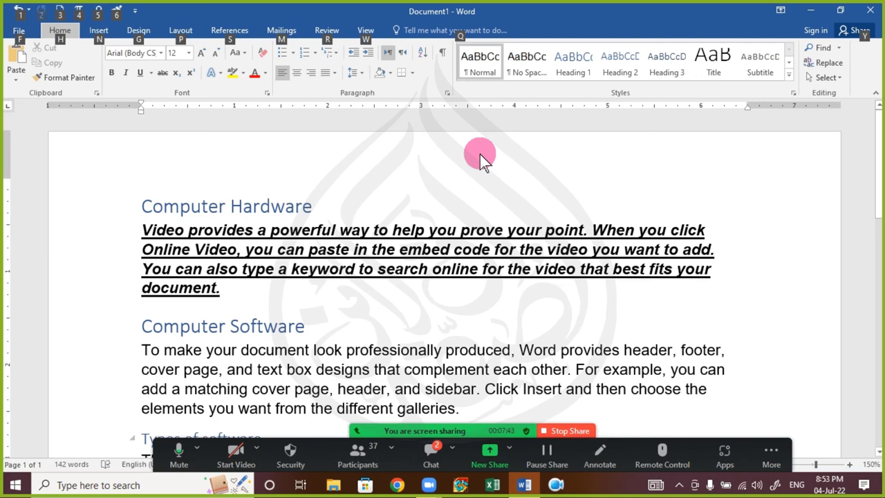
pyautogui.press('h')
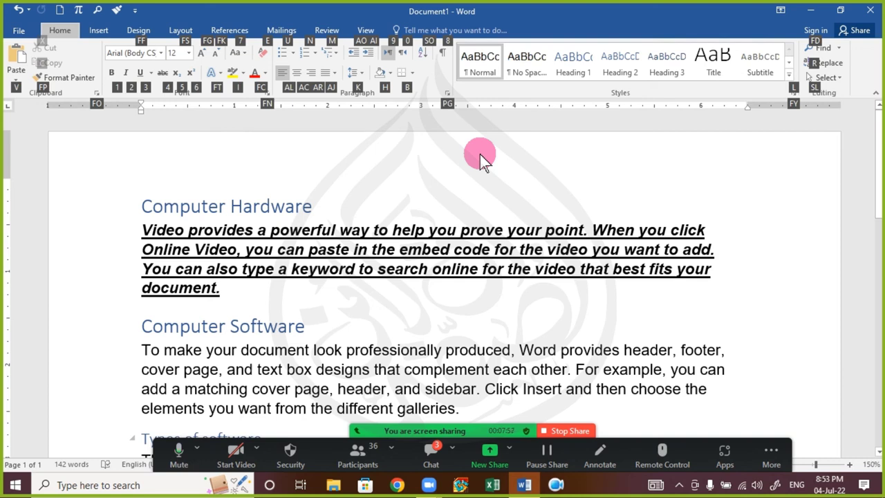
pyautogui.press('8')
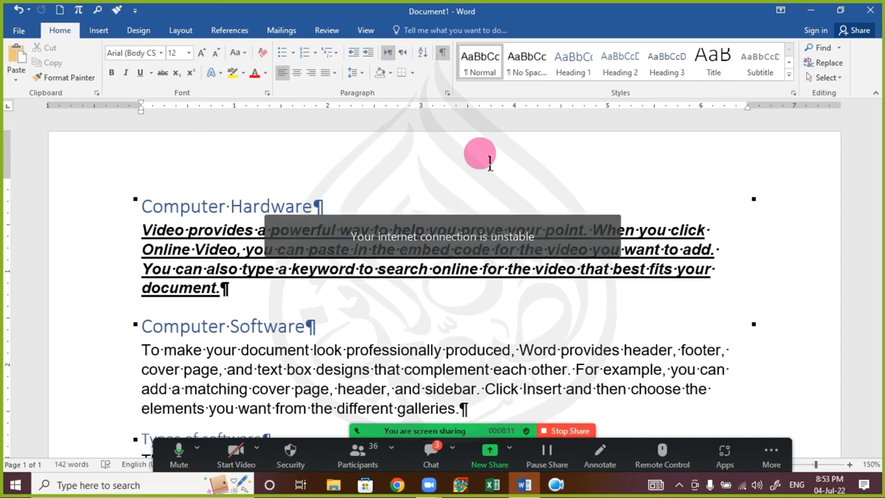
pyautogui.press('alt')
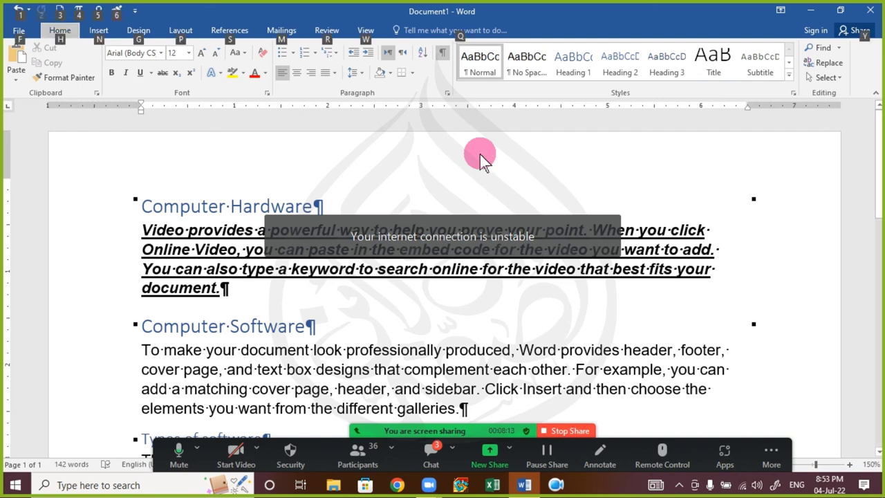
pyautogui.press('h')
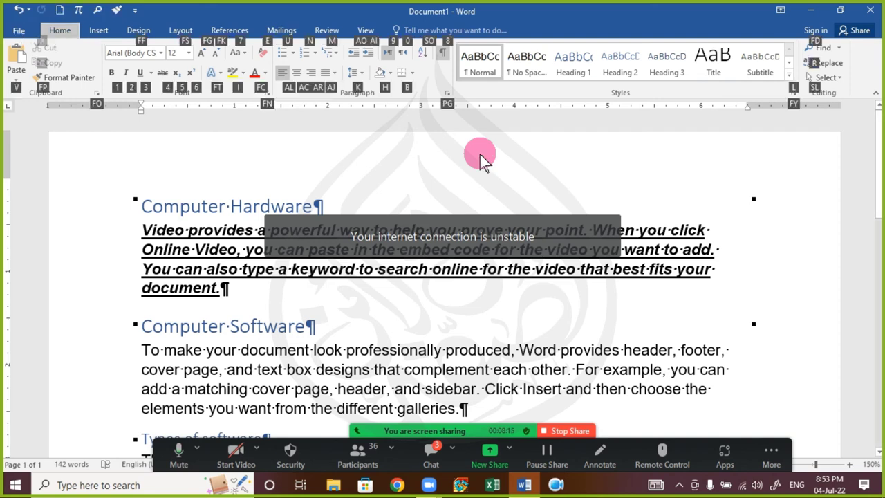
pyautogui.press('8')
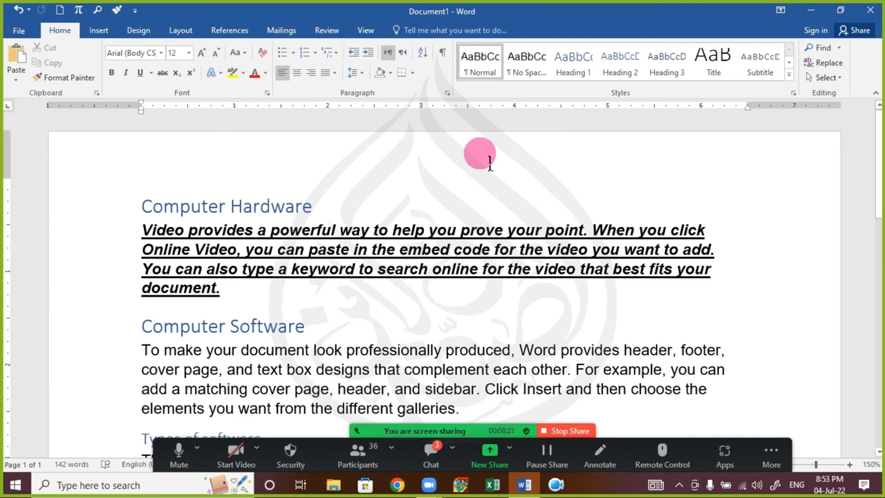
# - Read the newest participant questions in the Zoom meeting chat and close it
pyautogui.click(431, 453)
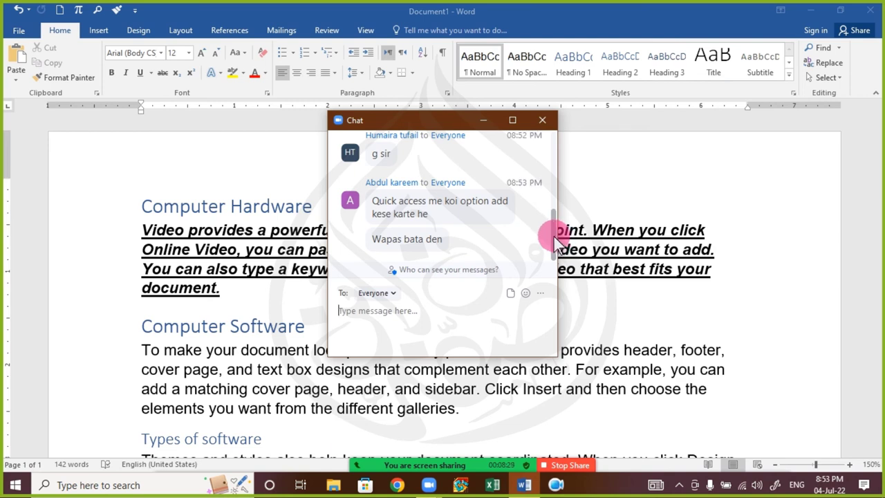
pyautogui.click(543, 121)
# - Select the paragraph under Computer Hardware repeatedly, and clear the selection by placing the cursor in the Computer Software heading
pyautogui.click(243, 286)
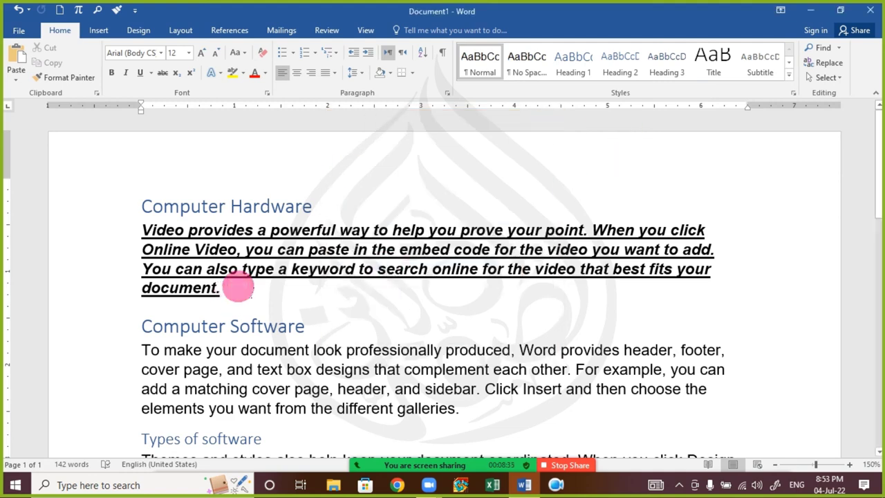
pyautogui.moveTo(239, 294); pyautogui.dragTo(101, 223)
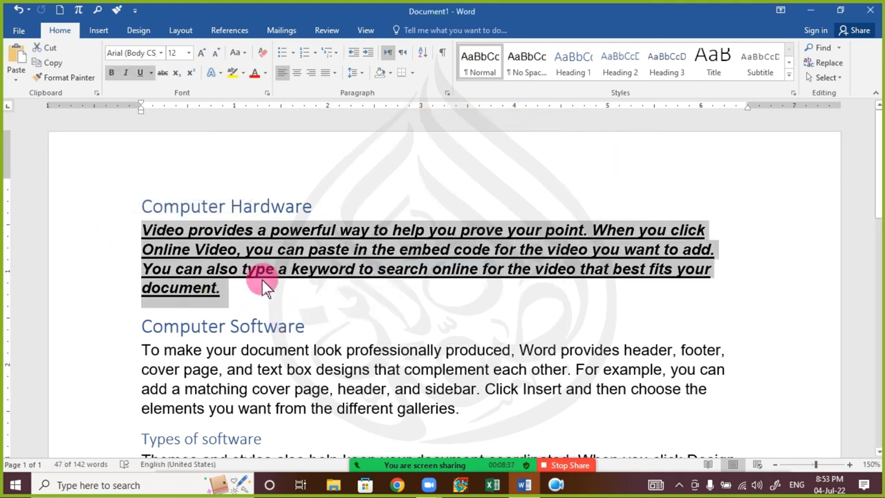
pyautogui.moveTo(245, 293); pyautogui.dragTo(97, 225)
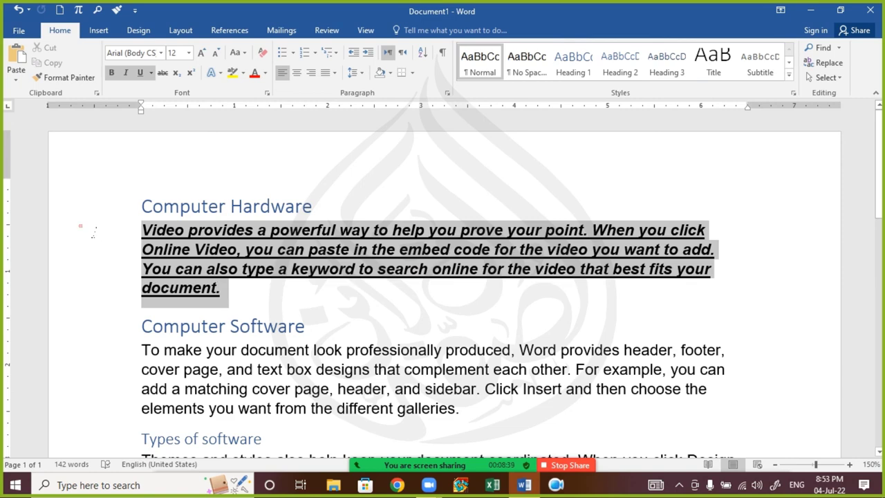
pyautogui.click(236, 312)
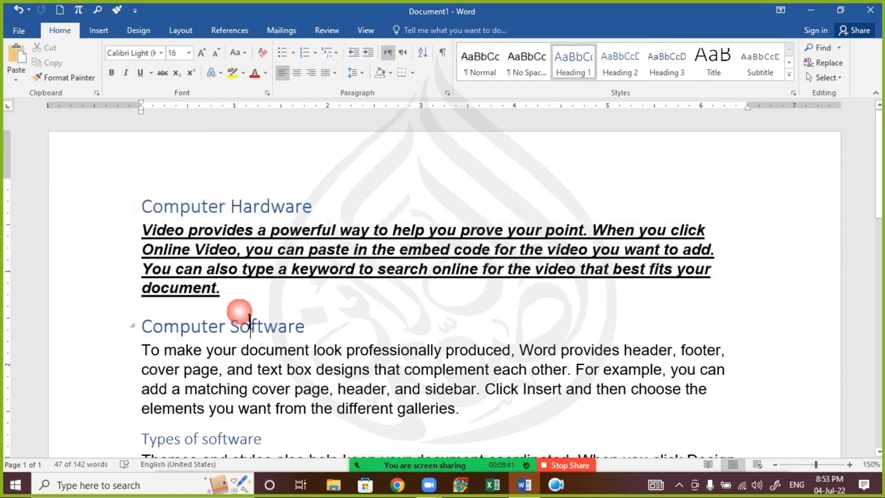
pyautogui.moveTo(243, 299); pyautogui.dragTo(135, 225)
pyautogui.click(275, 328)
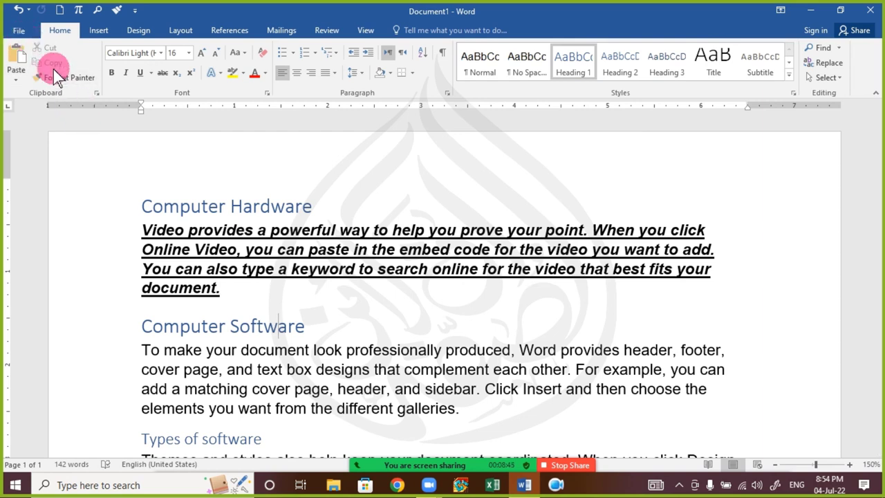
# - Open the Quick Access Toolbar customization options for more commands, and list the commands of the Insert Tab
pyautogui.click(134, 11)
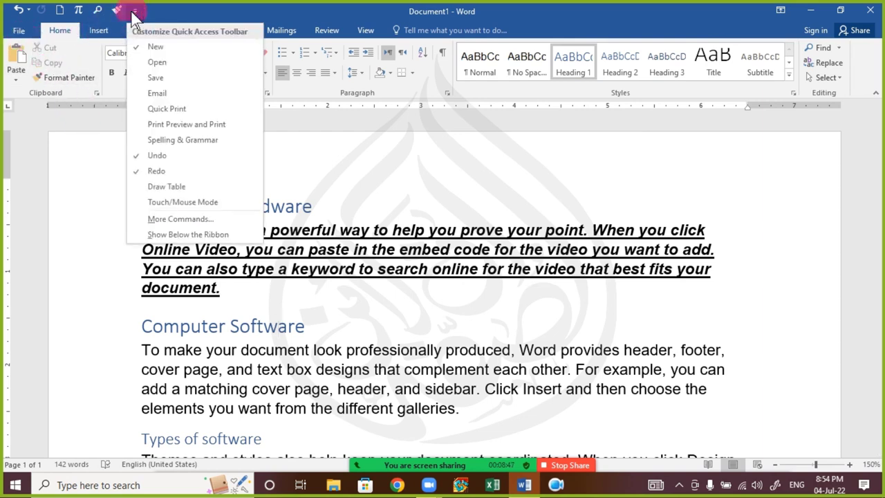
pyautogui.click(170, 15)
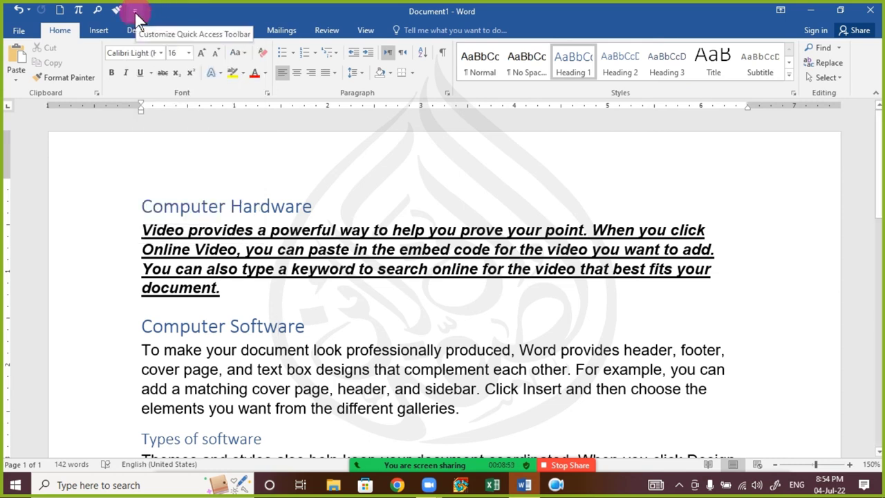
pyautogui.click(136, 14)
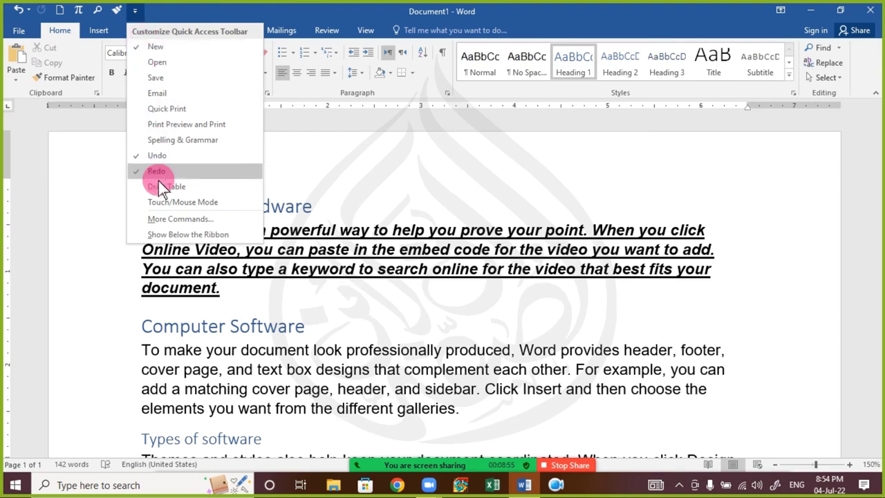
pyautogui.click(170, 221)
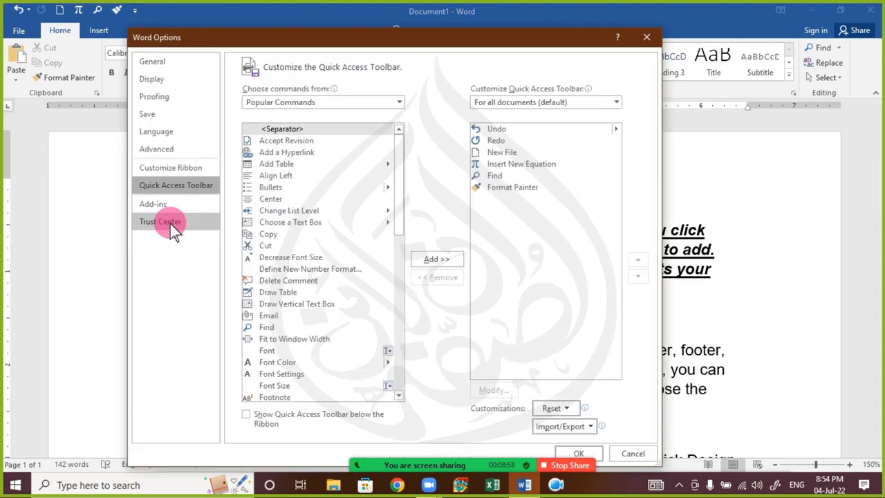
pyautogui.click(348, 106)
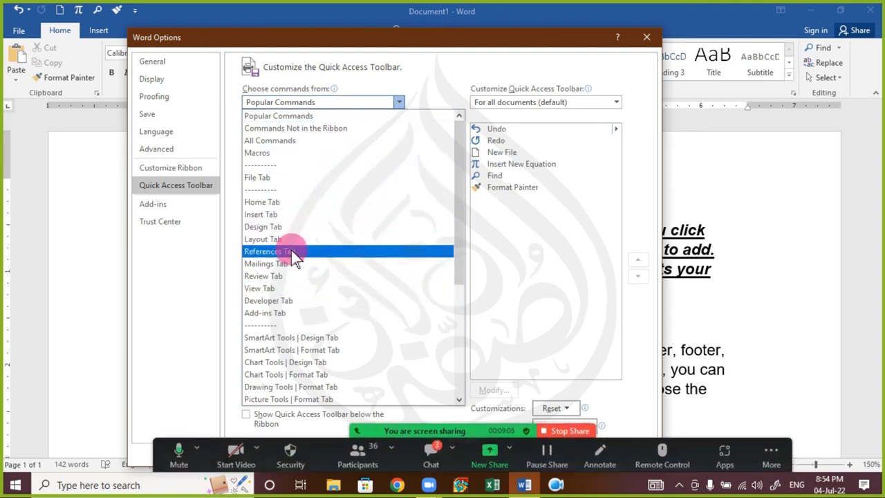
pyautogui.click(317, 216)
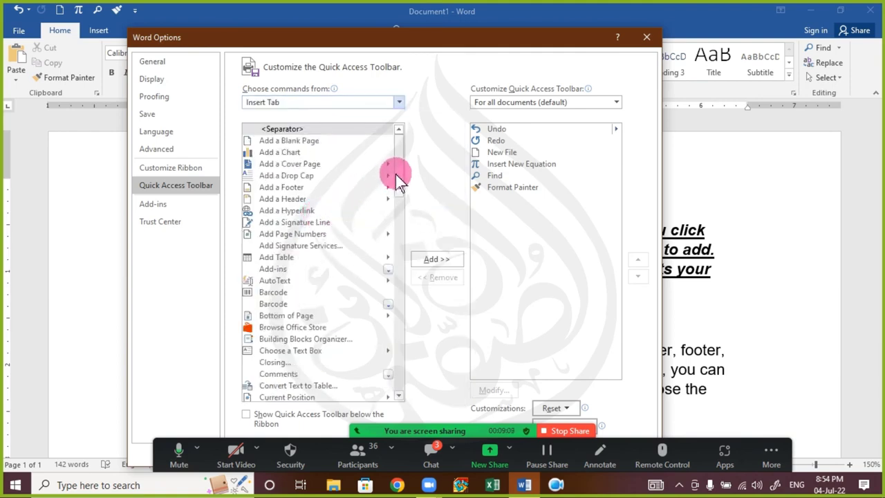
# - Add the Symbols group from the Insert Tab commands to the Quick Access Toolbar and apply the customization
pyautogui.moveTo(401, 177)
pyautogui.mouseDown()
pyautogui.moveTo(400, 277)
pyautogui.moveTo(381, 369)
pyautogui.mouseUp()
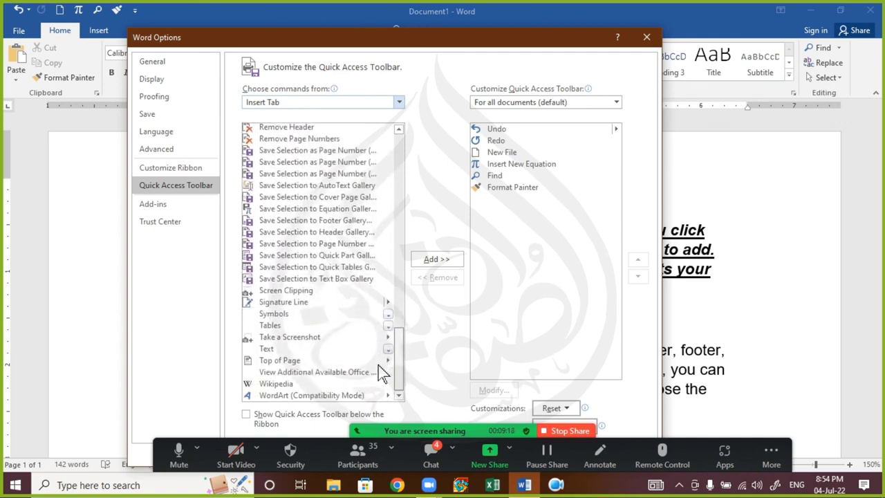
pyautogui.click(300, 314)
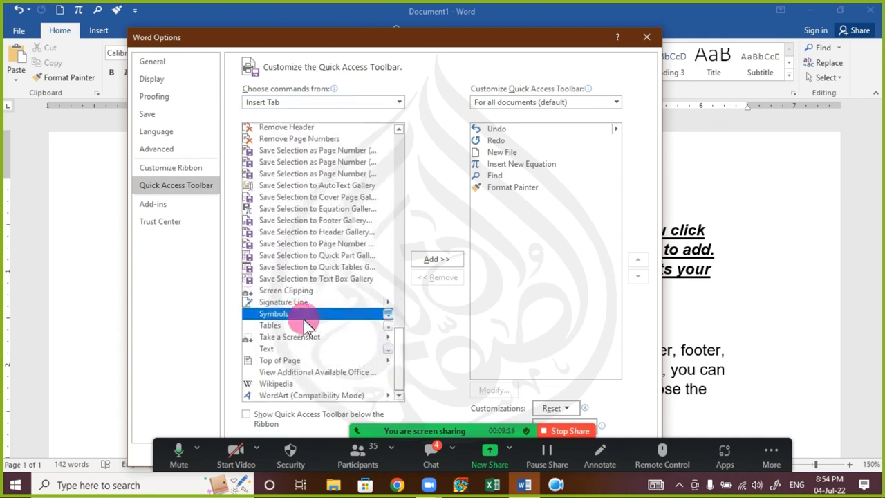
pyautogui.click(456, 260)
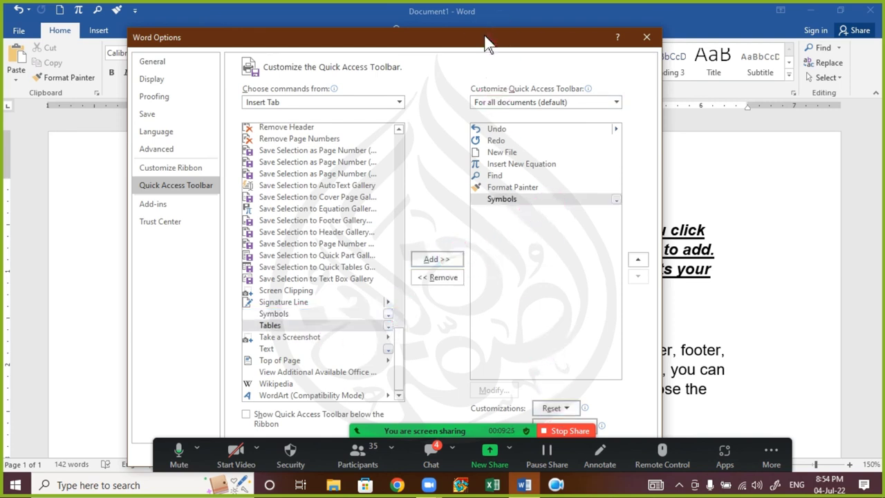
pyautogui.moveTo(500, 35); pyautogui.dragTo(490, 2)
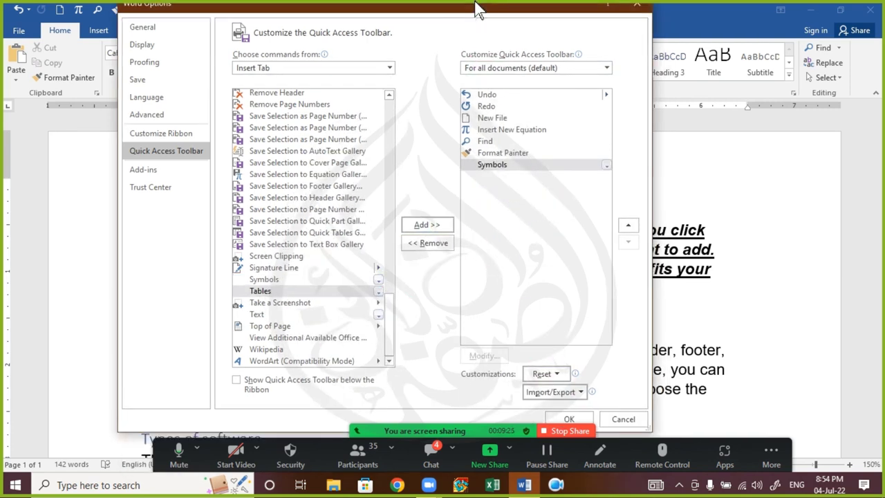
pyautogui.click(569, 419)
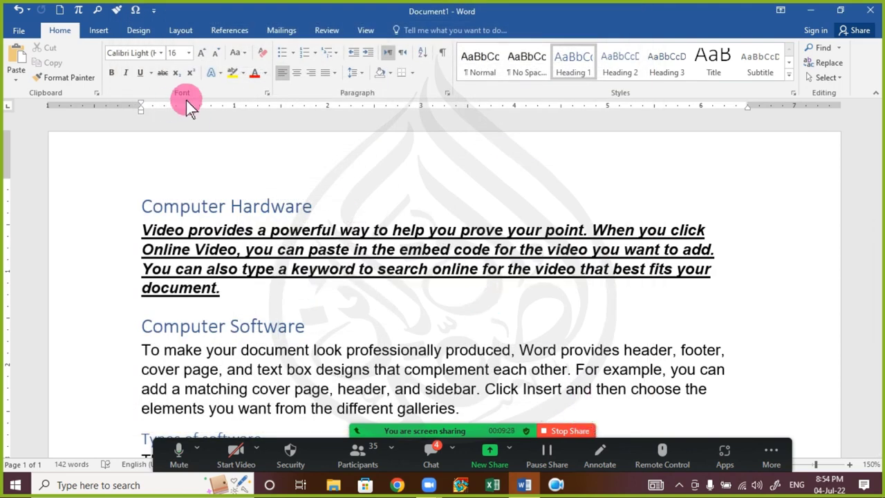
pyautogui.click(137, 10)
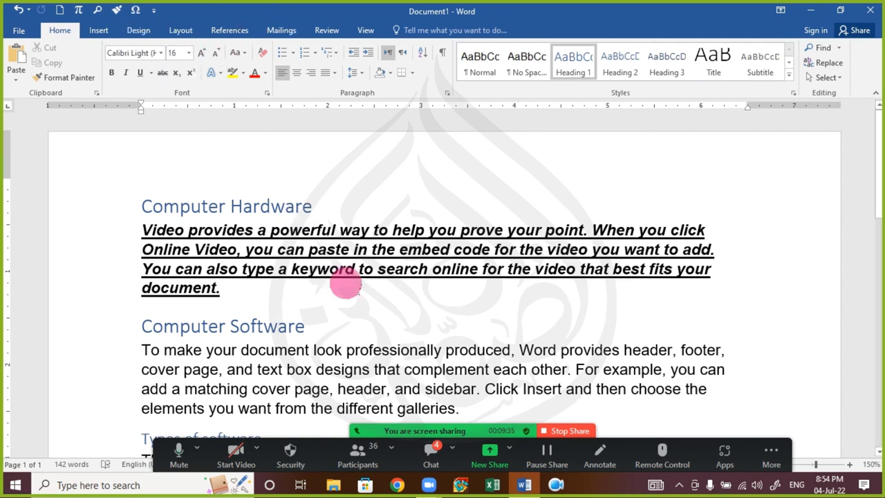
# - Read the participants' question about the table-like command in the Paragraph group in the Zoom meeting chat, and close the chat
pyautogui.click(428, 451)
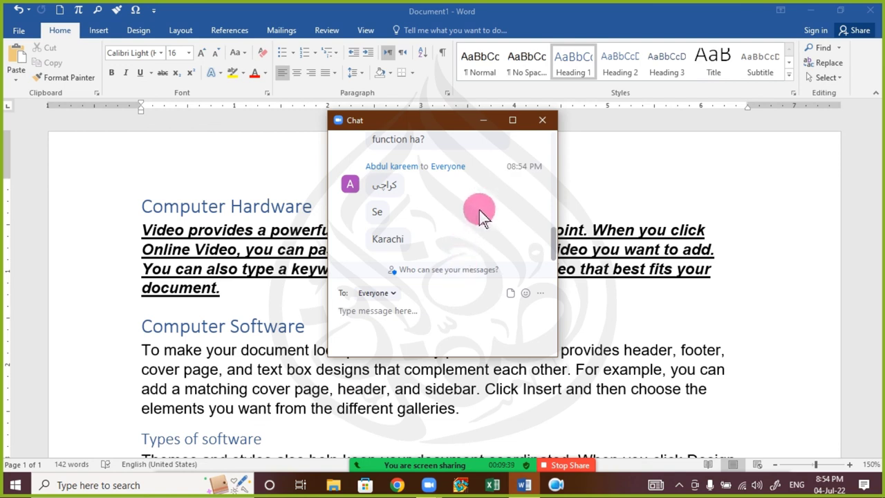
pyautogui.scroll(1, 485, 206)
pyautogui.scroll(2, 486, 208)
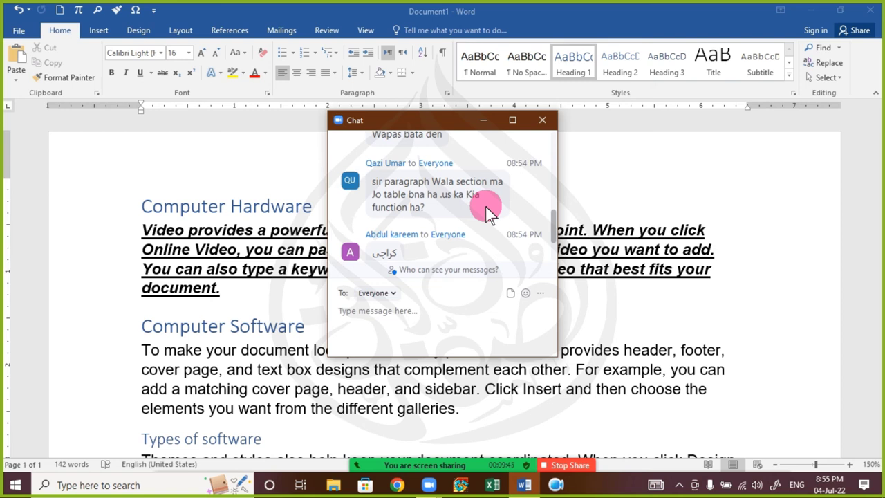
pyautogui.click(688, 92)
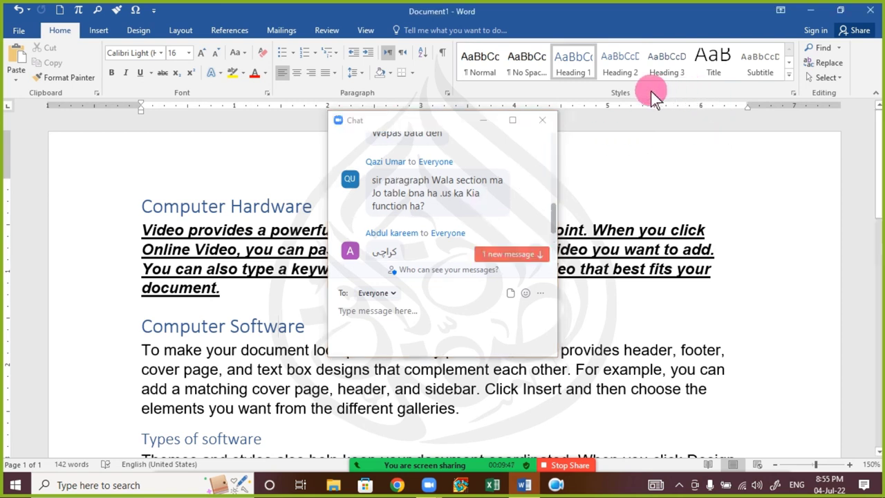
pyautogui.click(542, 120)
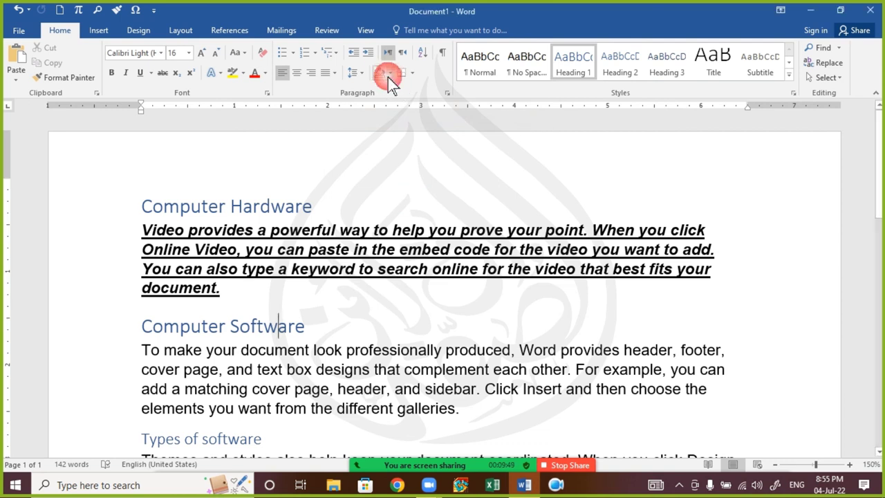
# - Show the available paragraph border options, dismiss them, and check the replies in the Zoom meeting chat
pyautogui.click(412, 74)
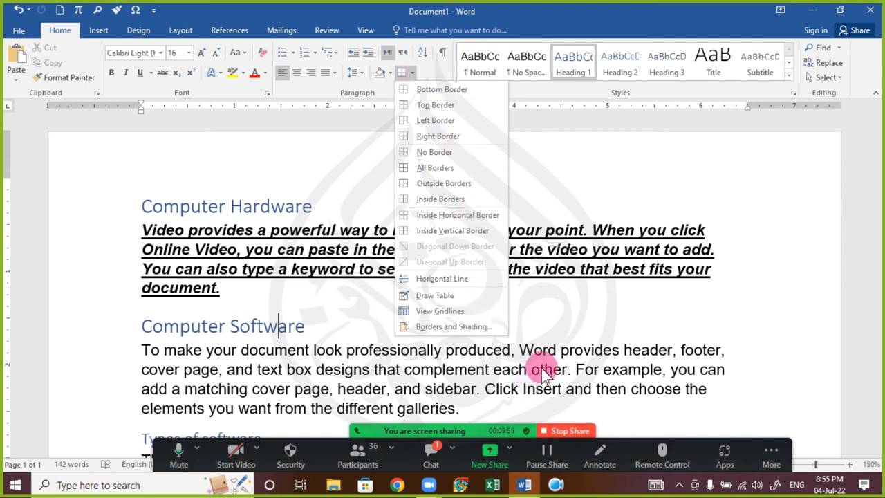
pyautogui.click(507, 358)
pyautogui.click(435, 446)
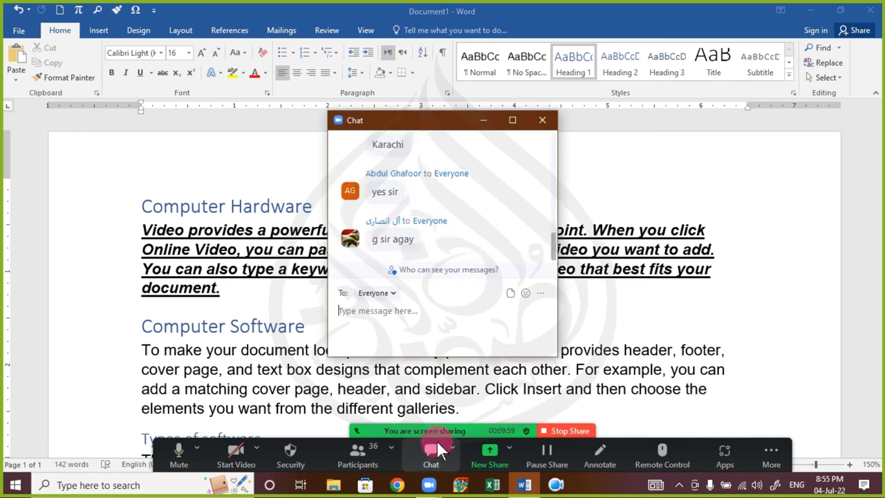
pyautogui.click(543, 121)
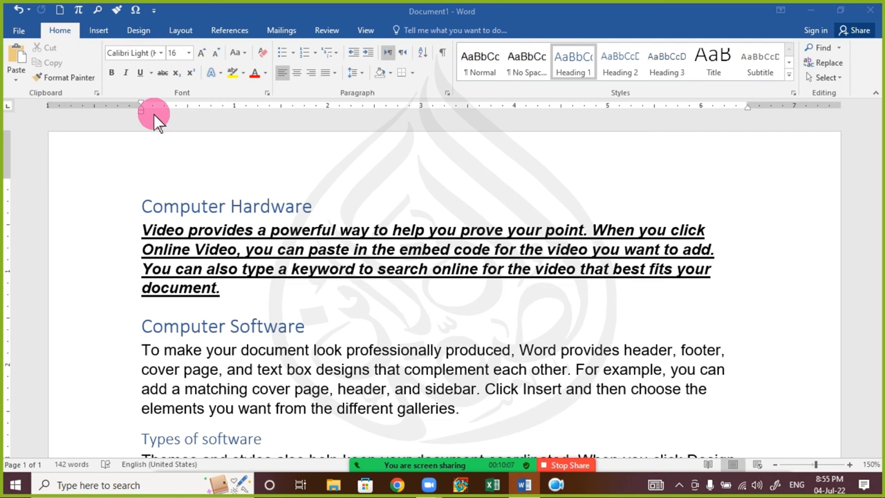
# - View the Design commands, return to the Home commands, and select the paragraph under Computer Hardware
pyautogui.click(148, 30)
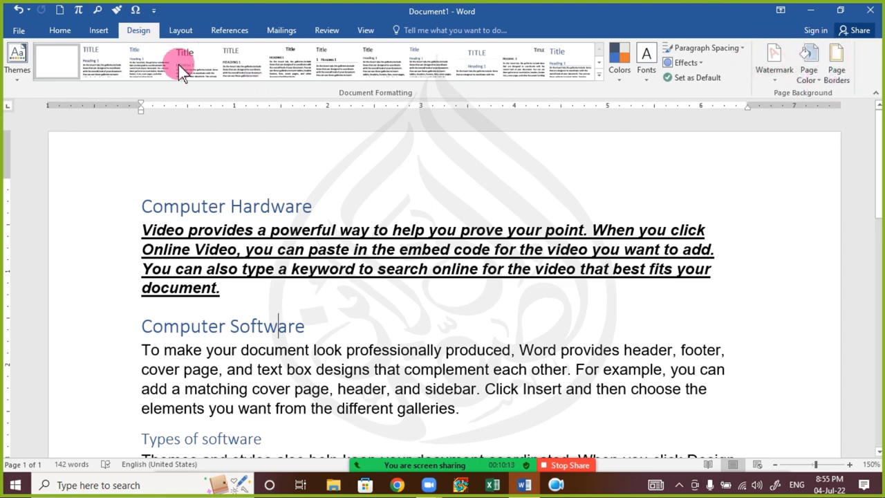
pyautogui.click(60, 30)
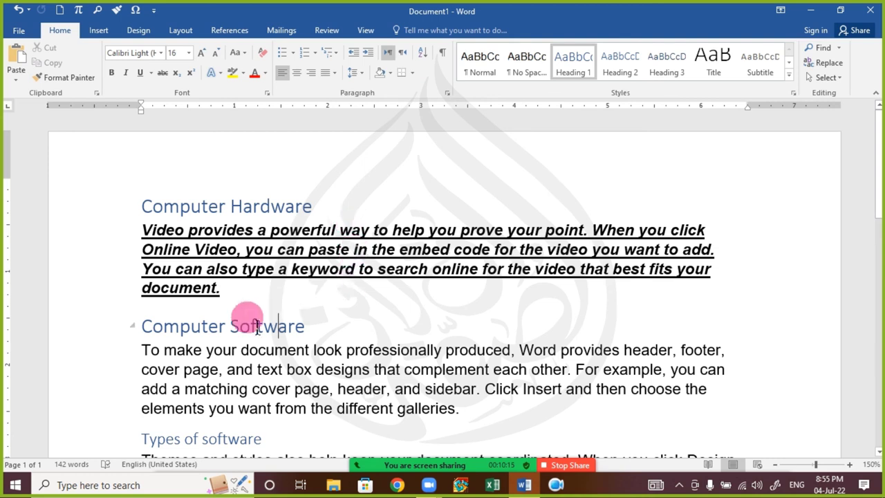
pyautogui.moveTo(228, 294); pyautogui.dragTo(101, 227)
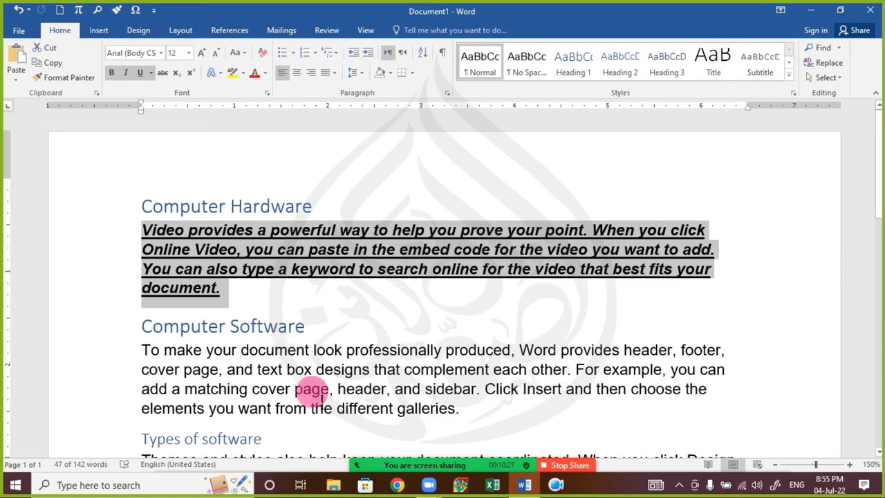
# - Check the newest messages in the Zoom meeting chat, move the chat window aside and minimize it
pyautogui.moveTo(410, 456)
pyautogui.click(441, 467)
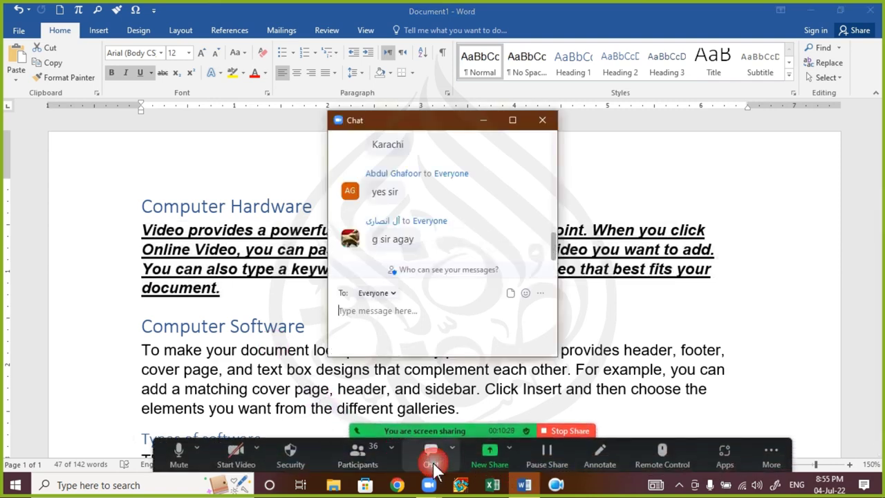
pyautogui.click(543, 120)
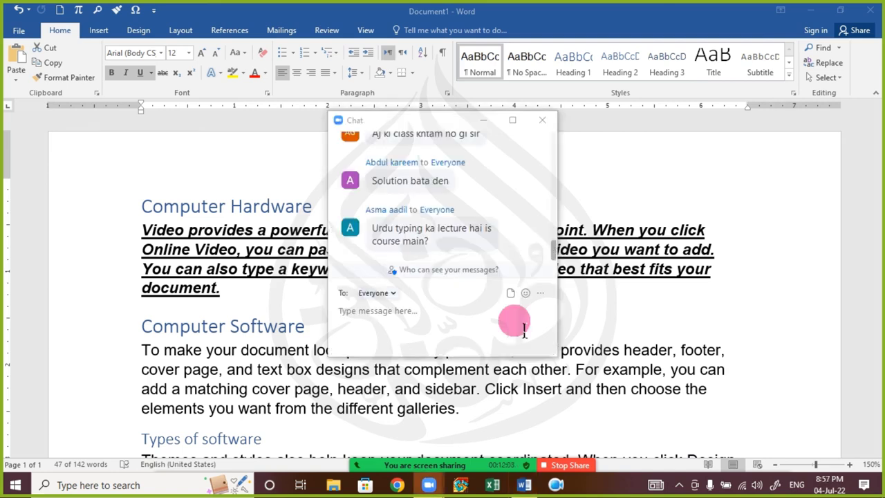
pyautogui.moveTo(446, 121); pyautogui.dragTo(214, 127)
pyautogui.click(253, 125)
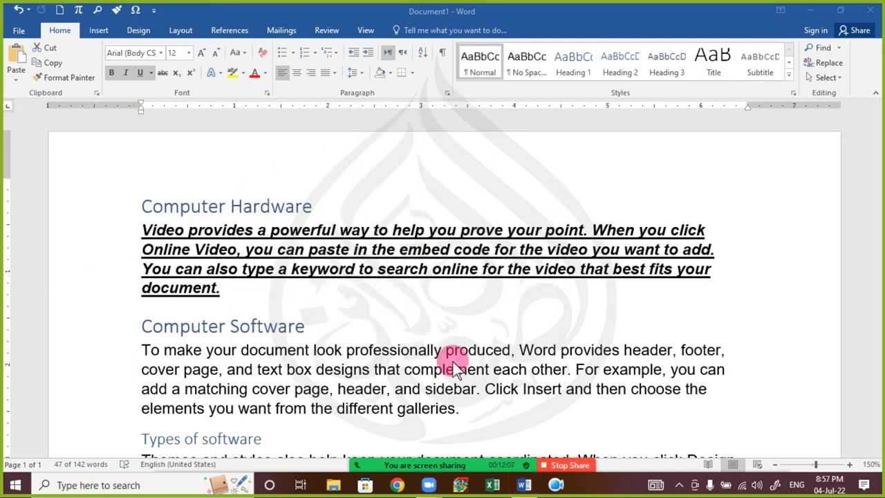
# - Reopen the Zoom meeting chat, review the earlier participant messages through to the latest one, and close it
pyautogui.click(427, 460)
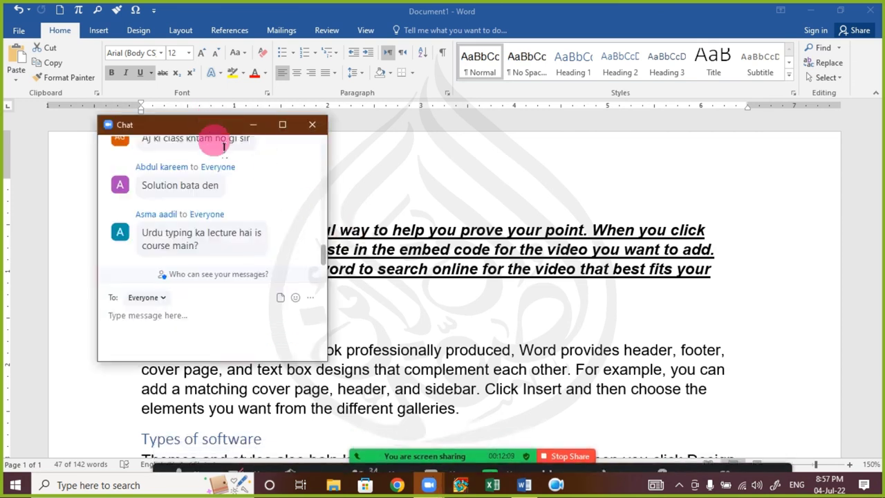
pyautogui.scroll(2, 232, 207)
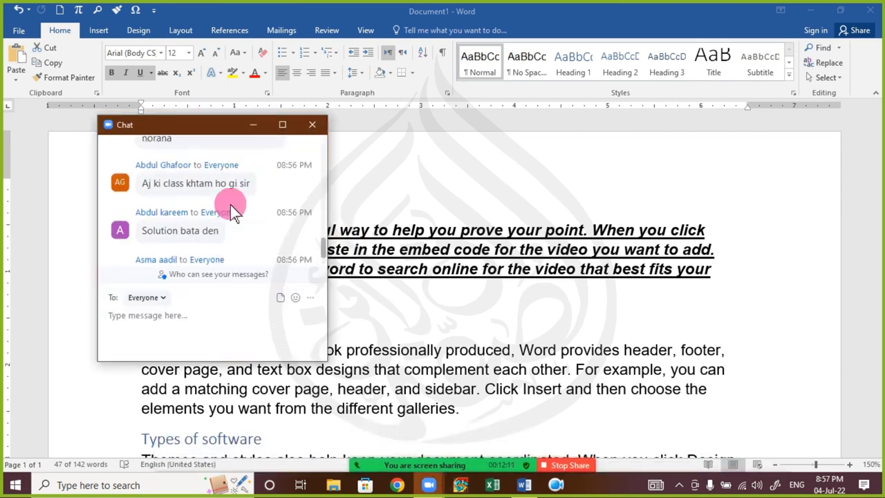
pyautogui.scroll(1, 233, 207)
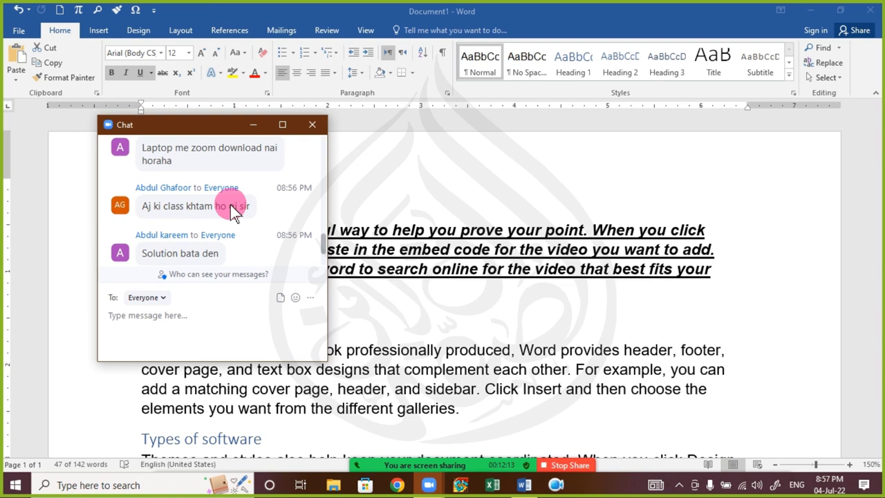
pyautogui.scroll(1, 230, 205)
pyautogui.scroll(1, 232, 208)
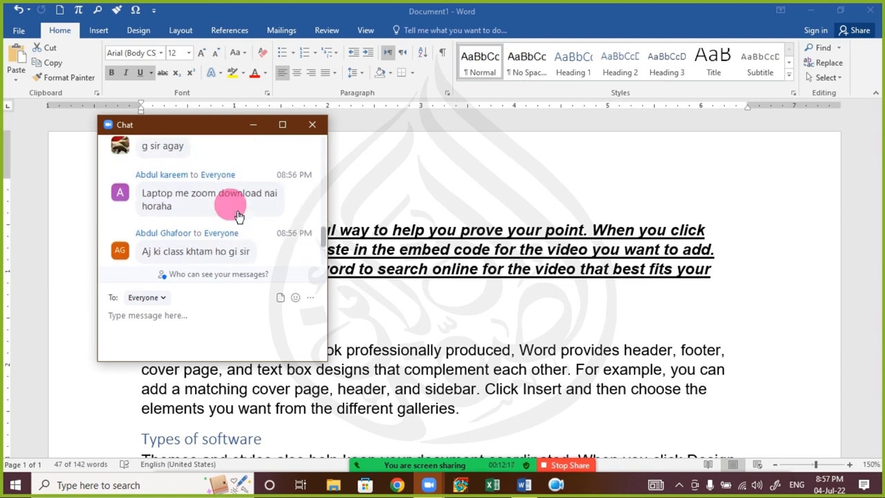
pyautogui.scroll(1, 232, 206)
pyautogui.scroll(-2, 233, 214)
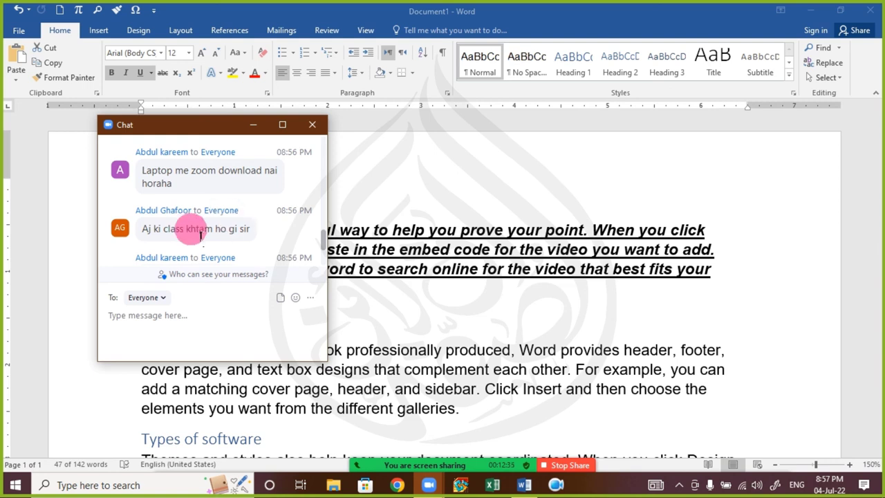
pyautogui.scroll(-2, 186, 221)
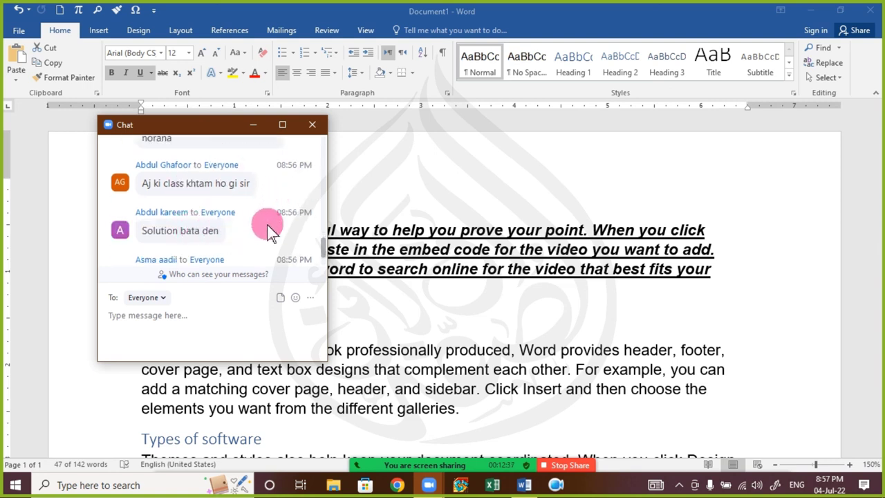
pyautogui.scroll(-2, 272, 232)
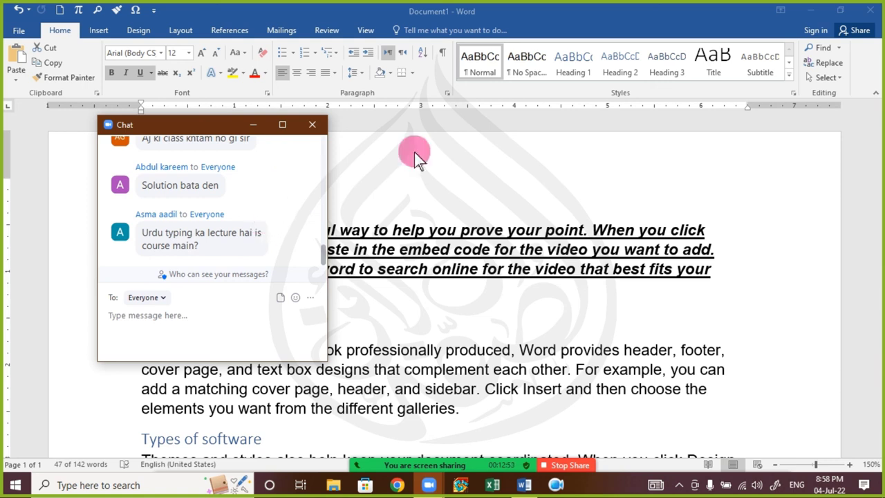
pyautogui.click(309, 127)
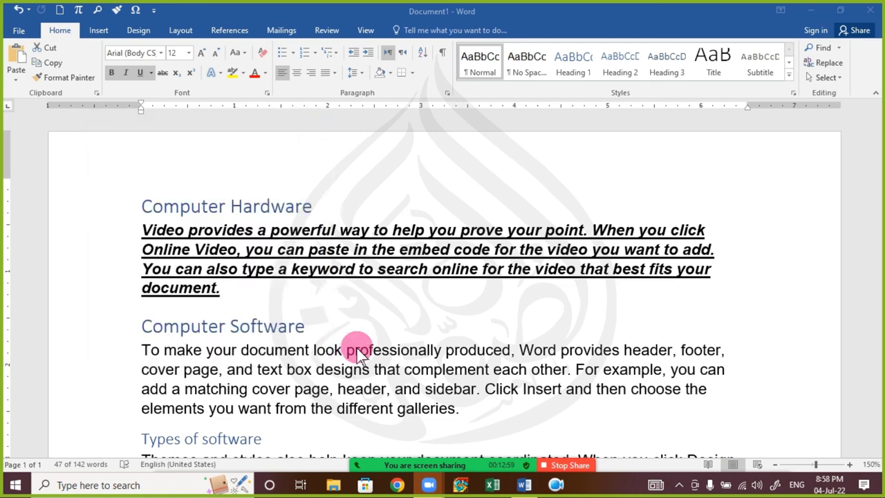
# - Read the chat question about keeping the Alt access keys displayed while formatting, repositioning the chat window, and close the chat
pyautogui.moveTo(421, 462)
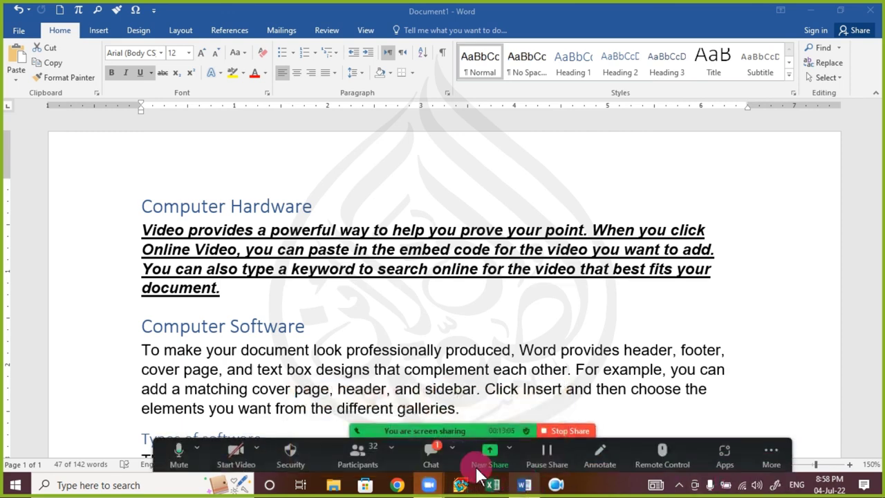
pyautogui.click(439, 462)
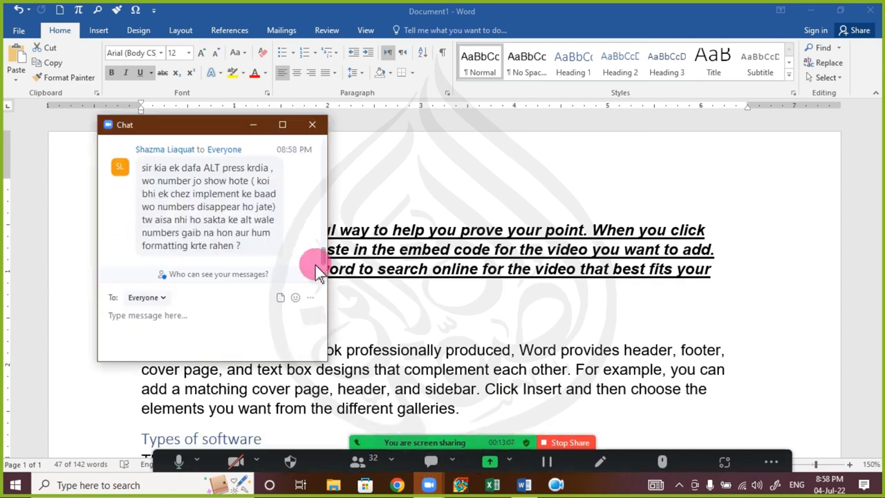
pyautogui.moveTo(168, 128); pyautogui.dragTo(377, 102)
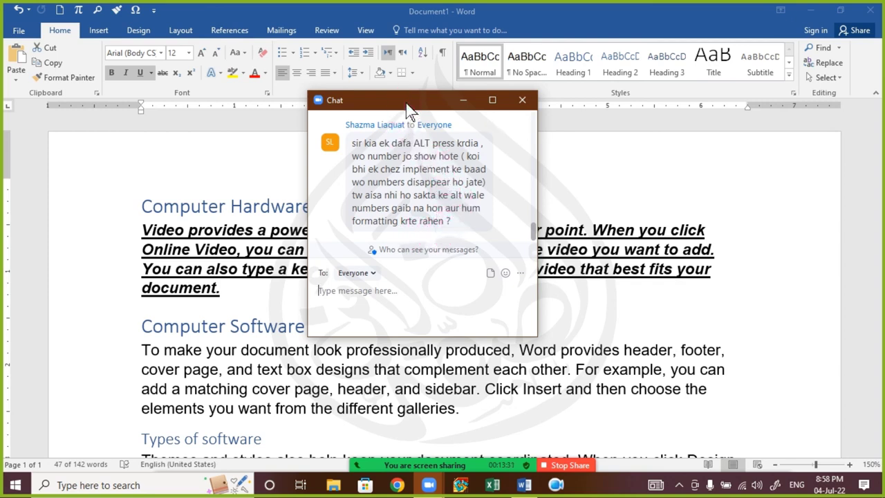
pyautogui.moveTo(407, 104); pyautogui.dragTo(429, 182)
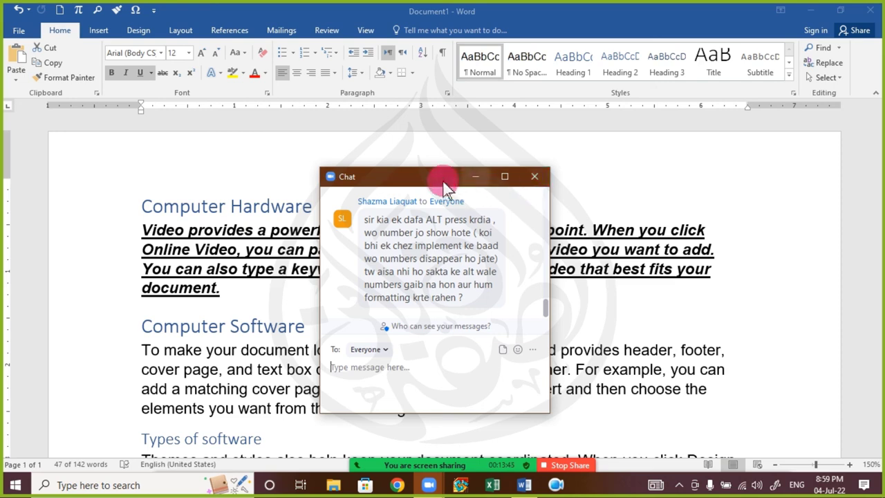
pyautogui.moveTo(435, 178); pyautogui.dragTo(418, 148)
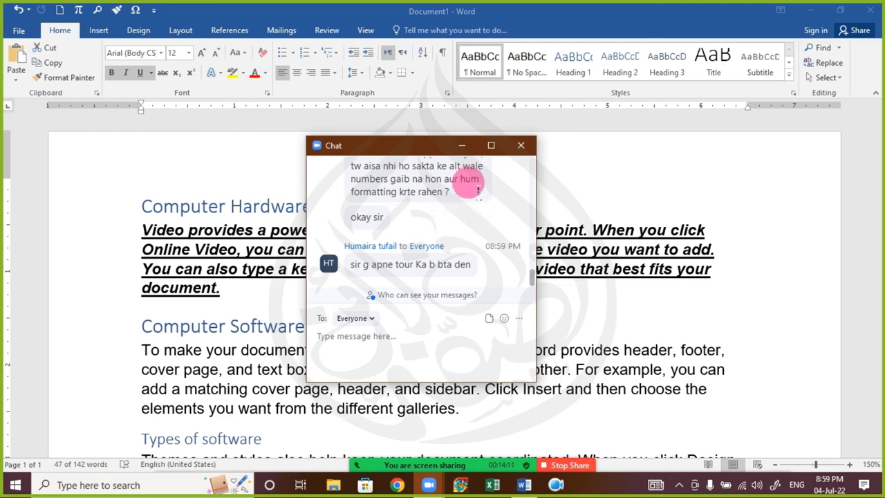
pyautogui.click(521, 151)
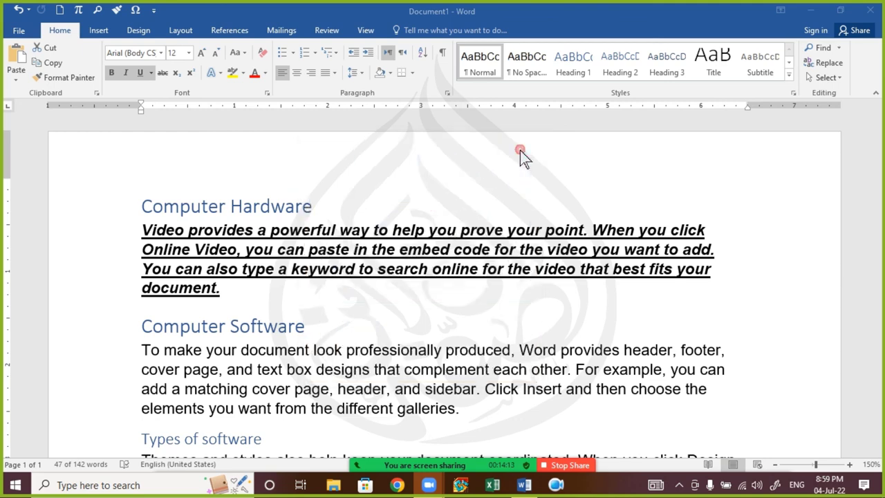
# - Select the paragraph under Computer Hardware repeatedly, and clear the selection by placing the cursor in the Computer Software paragraph
pyautogui.tripleClick(395, 308)
pyautogui.click(346, 316)
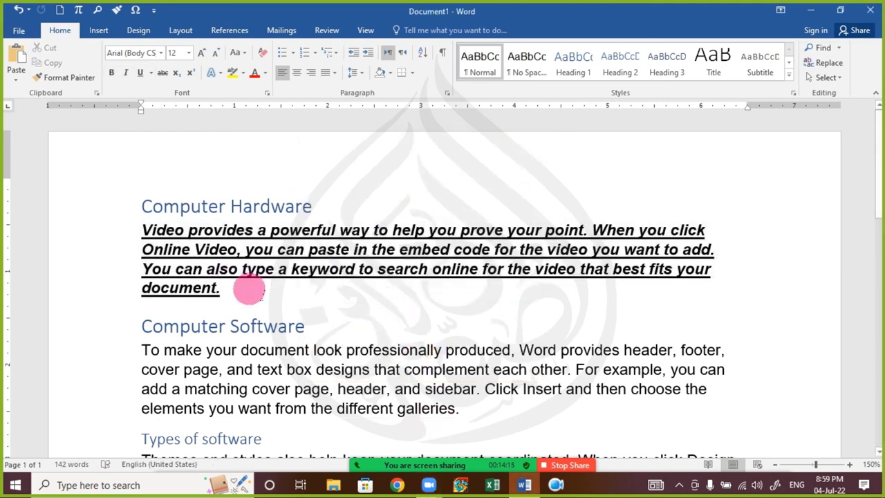
pyautogui.moveTo(68, 288); pyautogui.dragTo(68, 237)
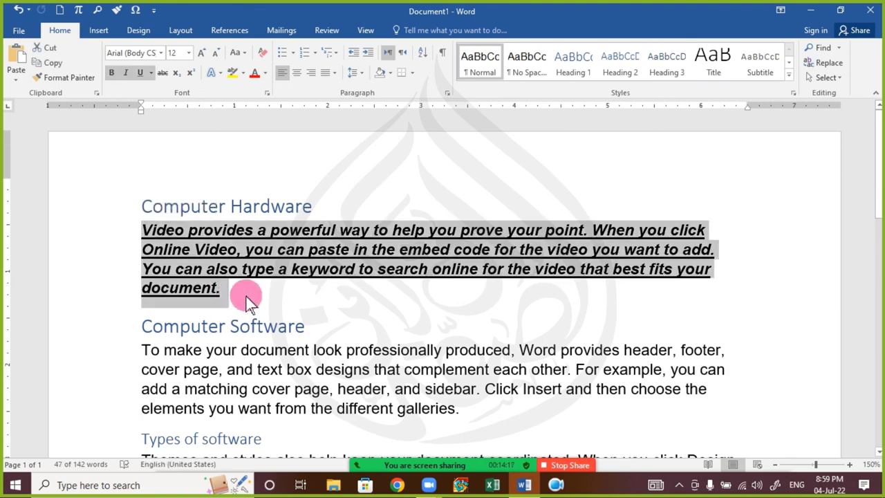
pyautogui.moveTo(238, 288); pyautogui.dragTo(113, 256)
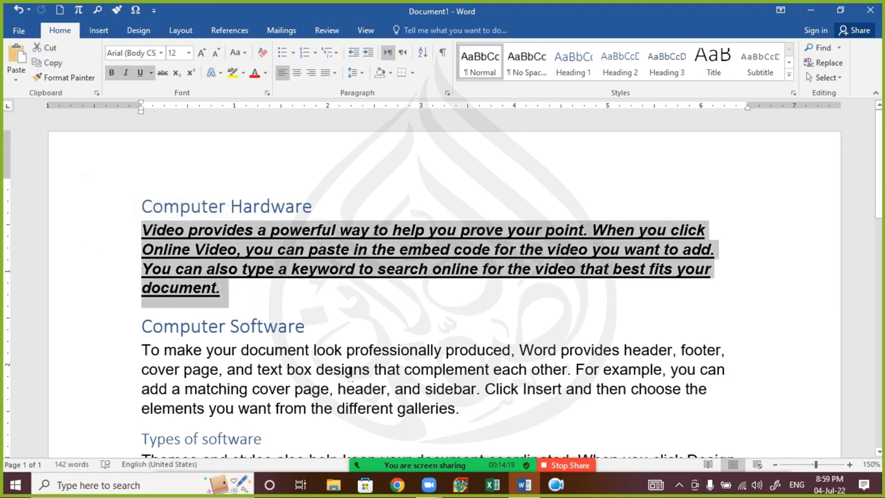
pyautogui.click(453, 408)
# - Reopen the Zoom meeting chat and reposition its window over the document to read the latest message
pyautogui.click(427, 455)
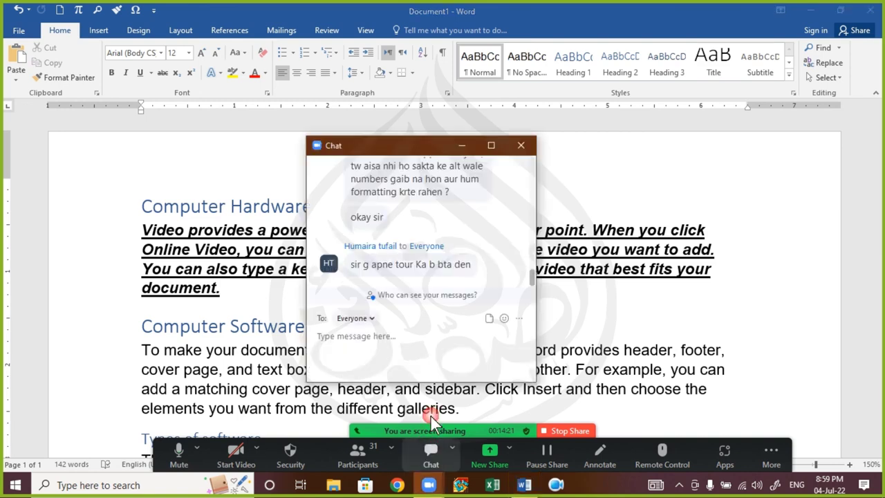
pyautogui.moveTo(404, 157); pyautogui.dragTo(453, 130)
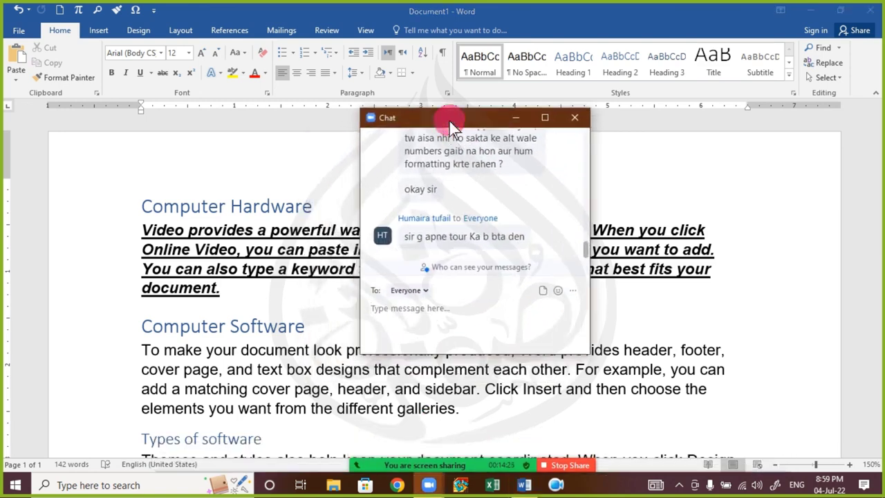